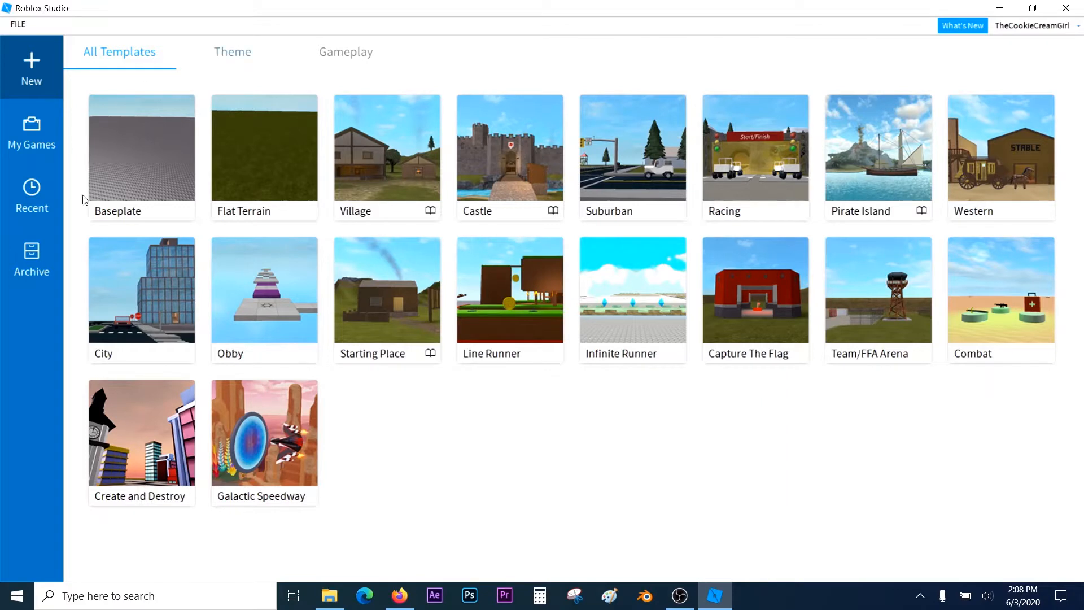
# Create a new place from the Baseplate template and display the installed plugin tools
pyautogui.click(147, 168)
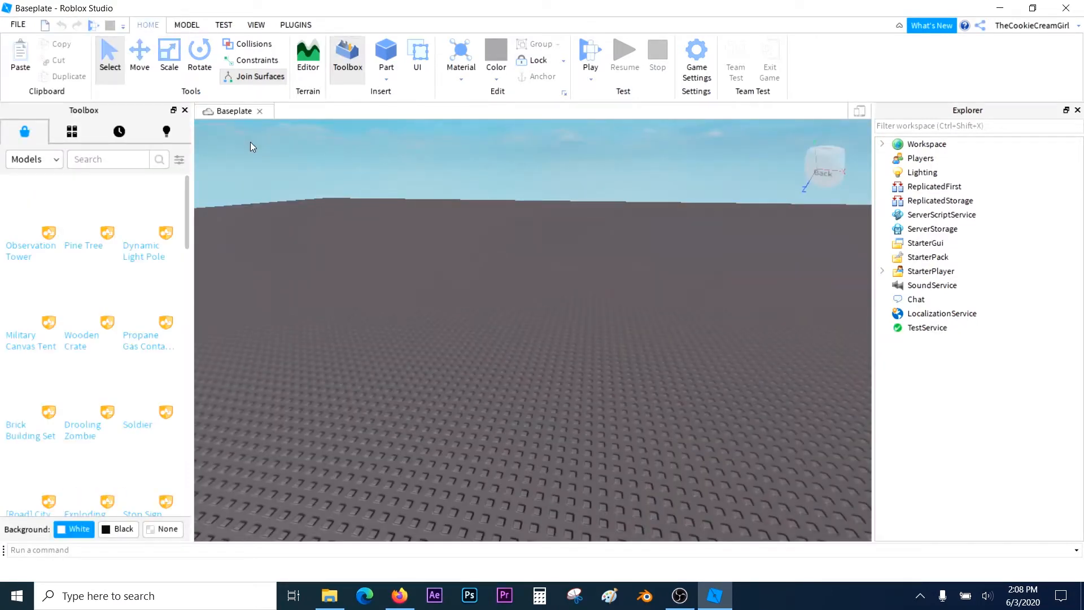
pyautogui.click(301, 25)
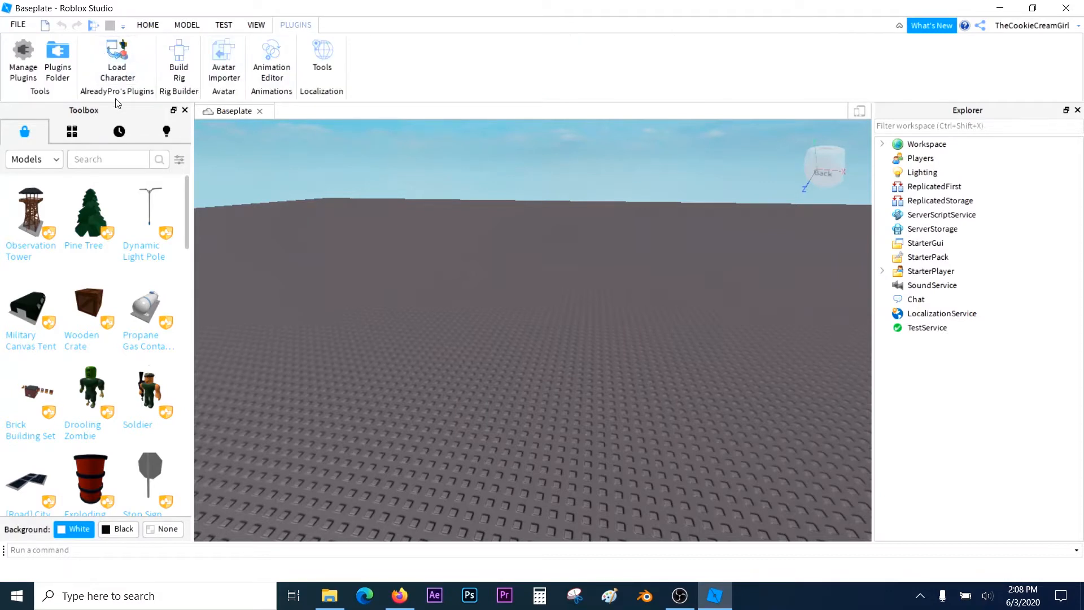
# Search the Toolbox plugins for "load" and check the details of the Load Character plugin
pyautogui.click(45, 160)
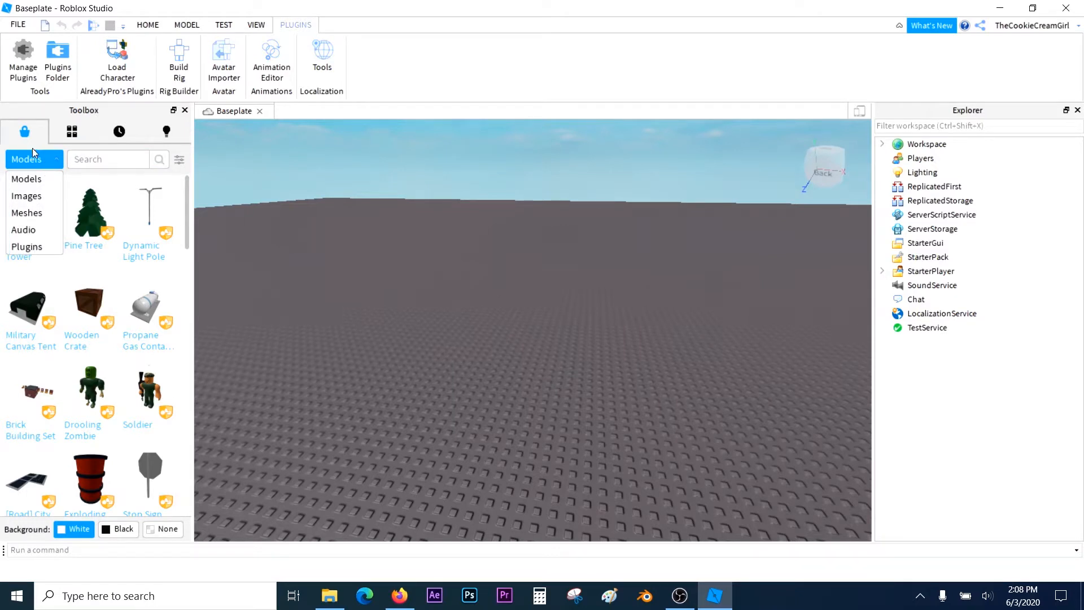
pyautogui.click(26, 248)
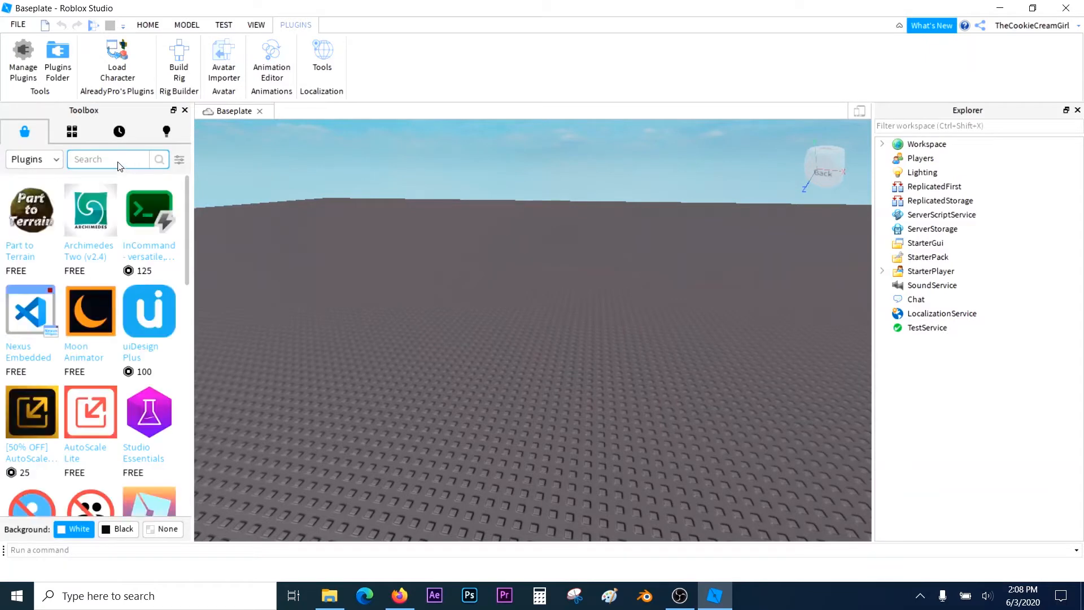
pyautogui.write('load')
pyautogui.press('Return')
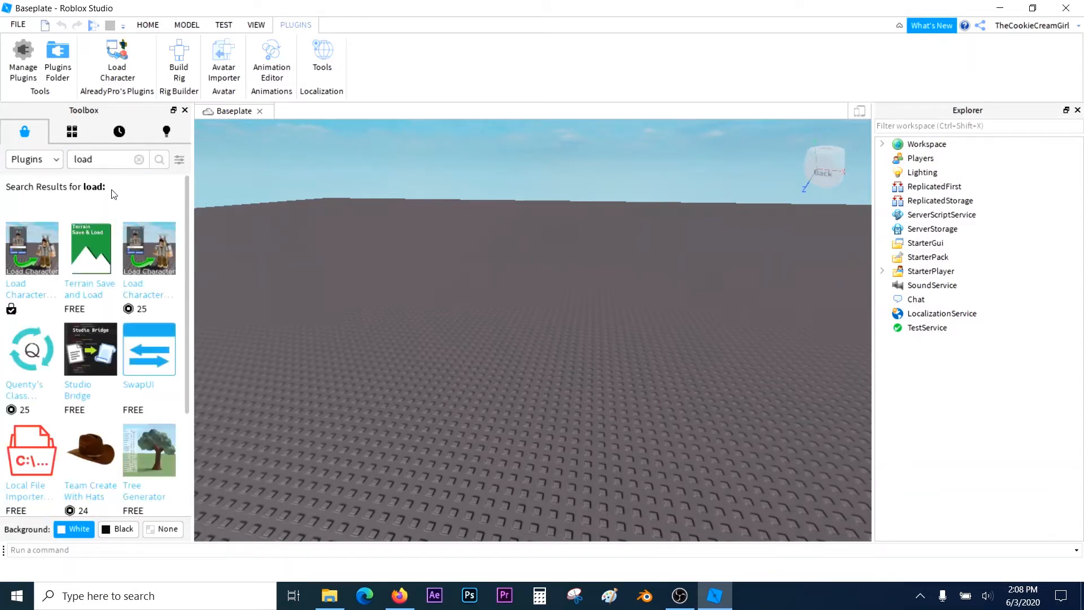
pyautogui.click(33, 284)
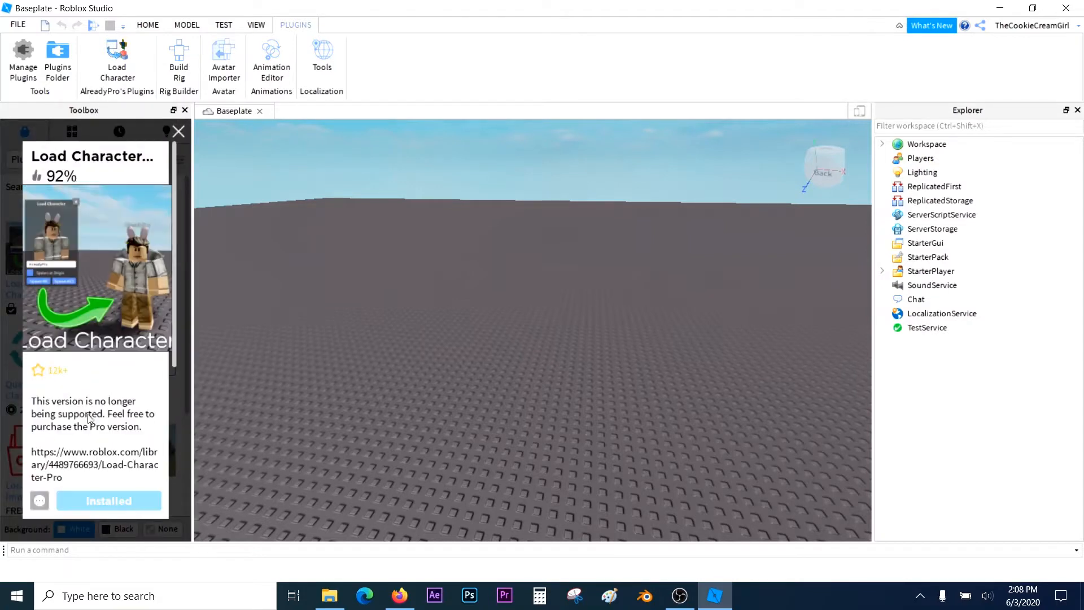
pyautogui.click(179, 131)
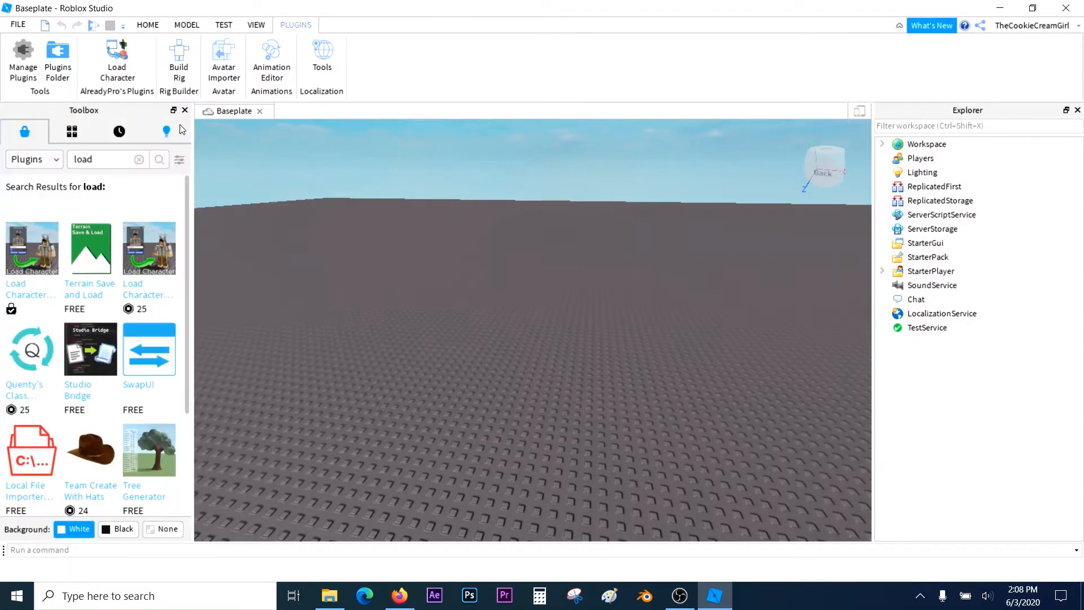
# Use the Load Character plugin with the account's username to spawn its R6 avatar, and view the avatar from the front
pyautogui.click(117, 56)
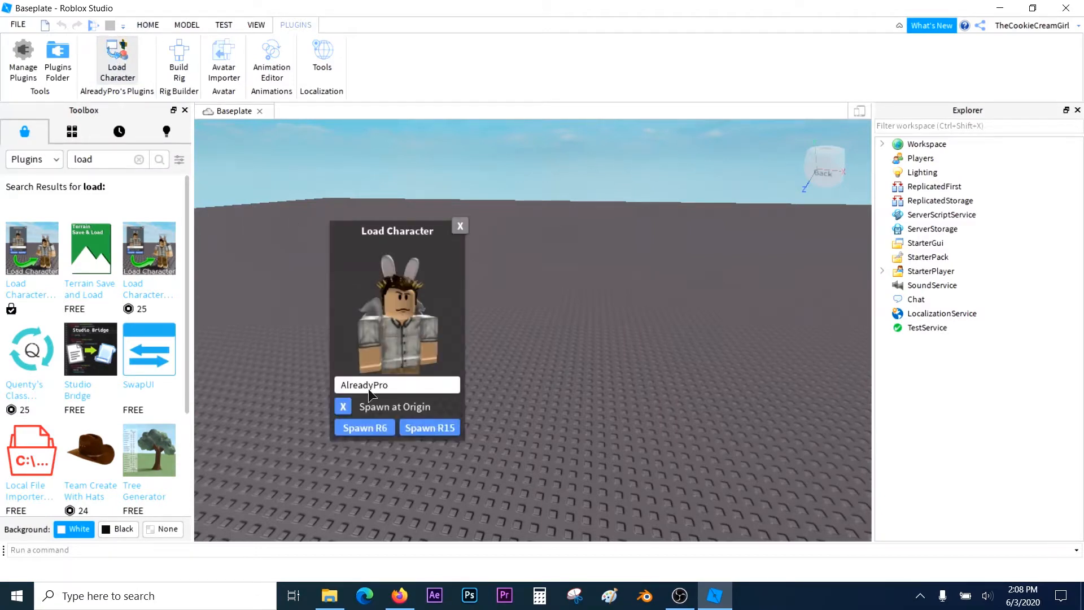
pyautogui.doubleClick(383, 388)
pyautogui.click(460, 226)
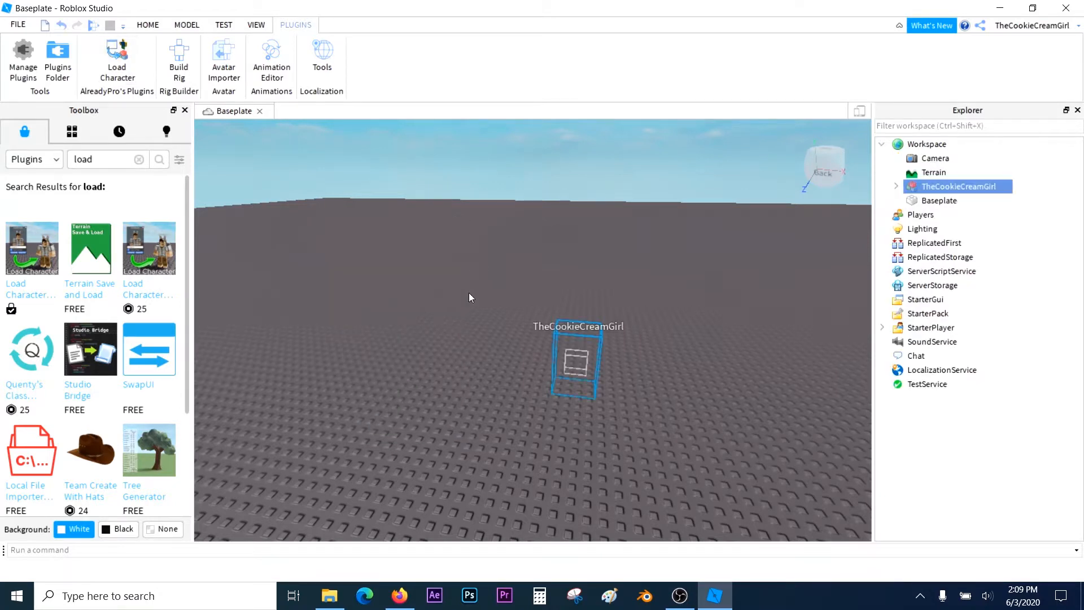
pyautogui.click(681, 354)
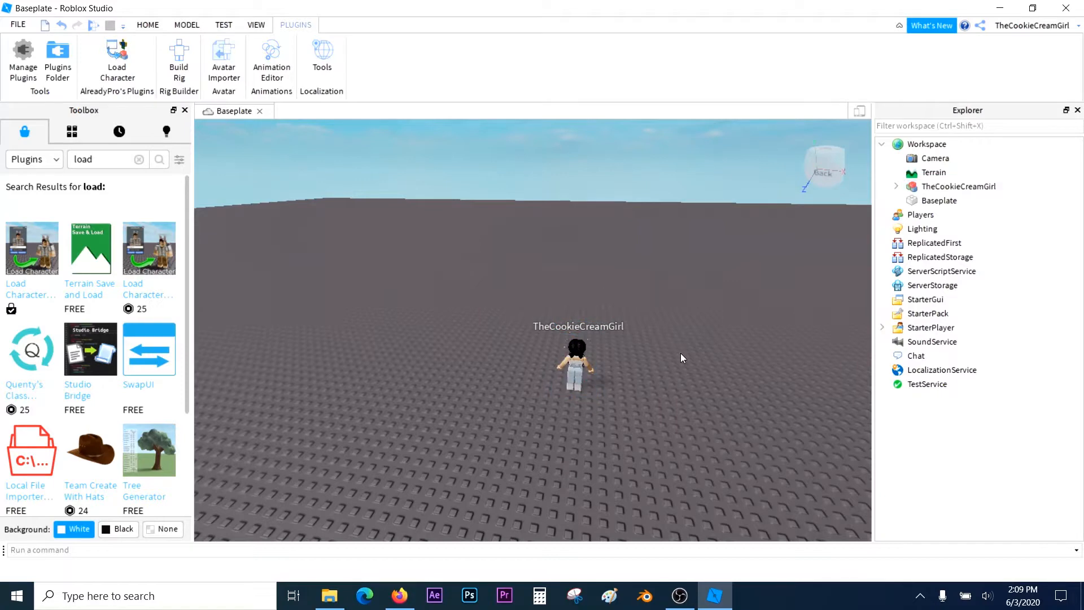
pyautogui.scroll(5, 680, 354)
pyautogui.moveTo(681, 354); pyautogui.dragTo(679, 353, button='right')
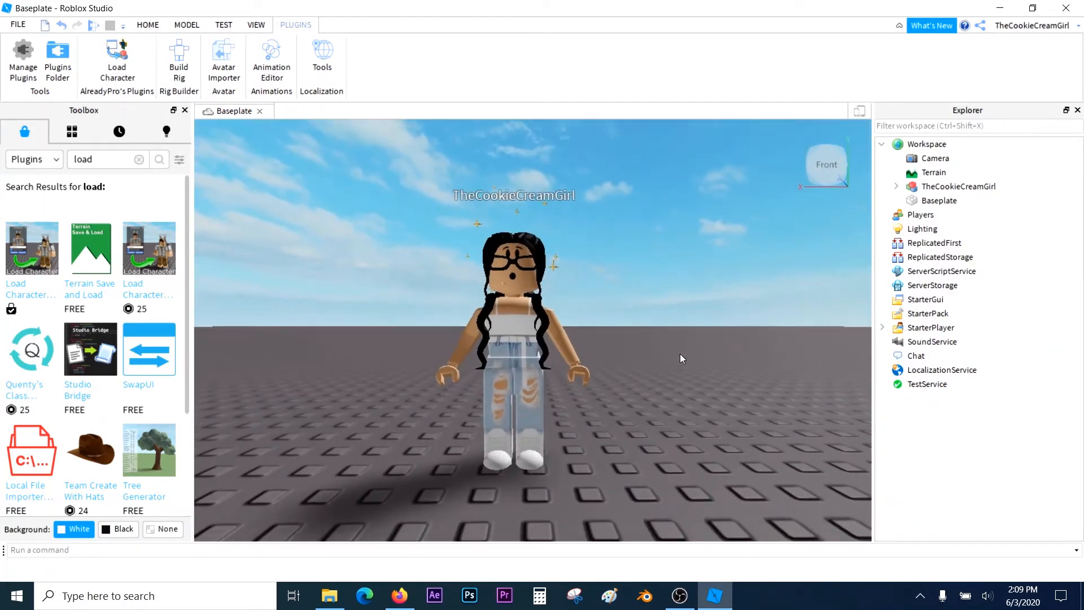
# Export the whole avatar model to the Desktop as the object file meee.obj
pyautogui.rightClick(922, 186)
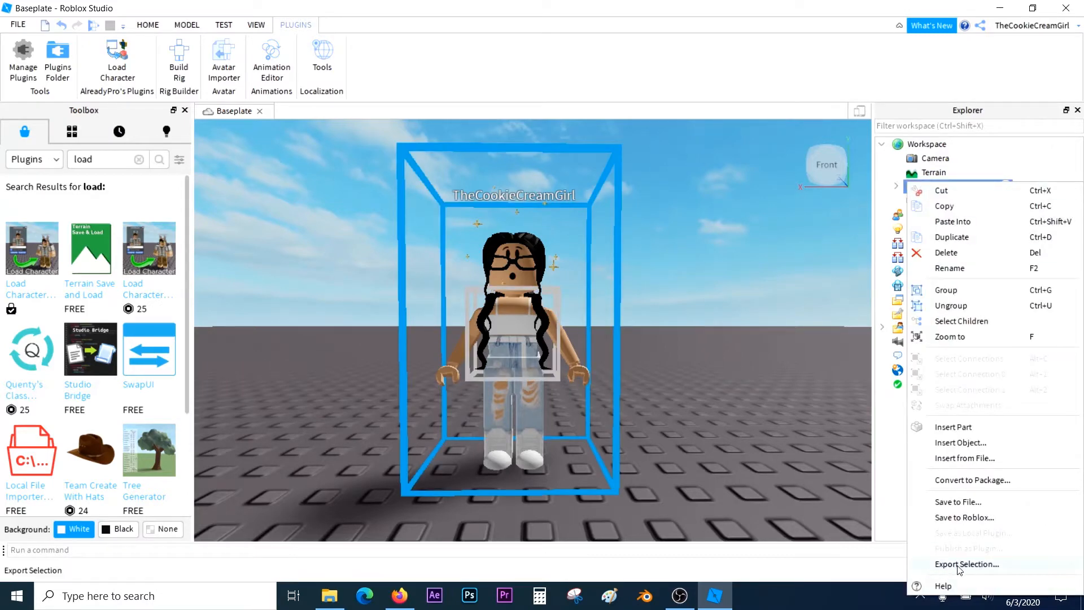
pyautogui.click(960, 564)
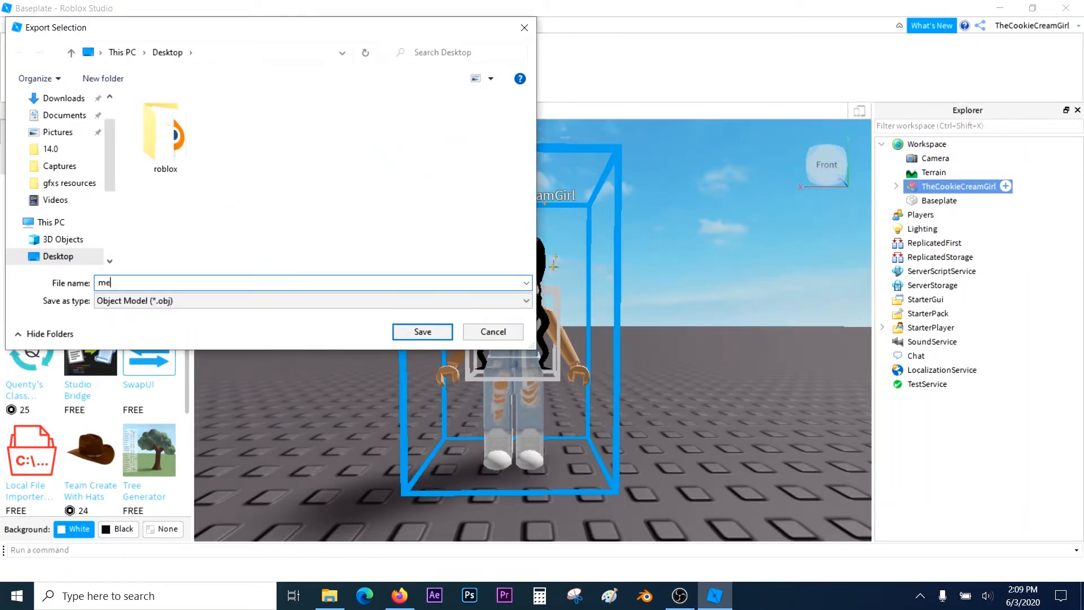
pyautogui.click(412, 331)
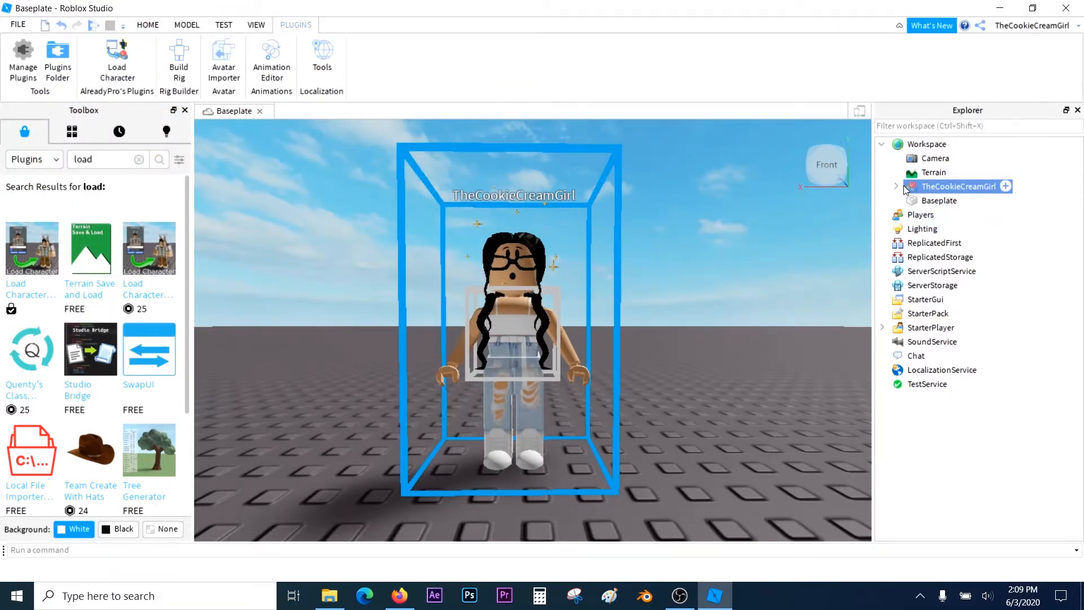
# Export the avatar's items from BlackFrenchBraidsAccessory through Head to the Desktop as an object model named headofmeee
pyautogui.click(896, 186)
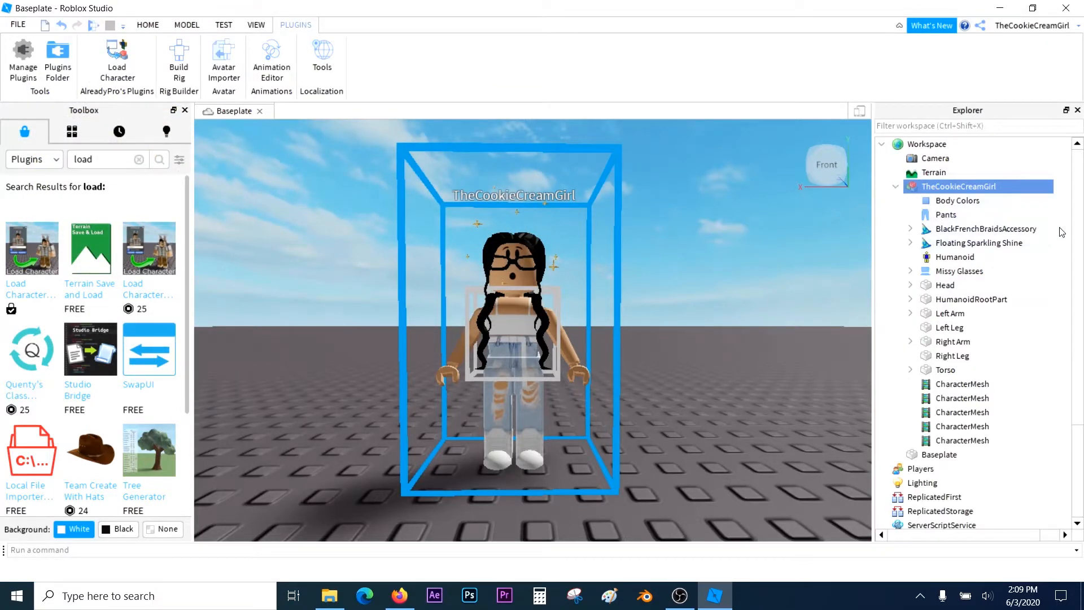
pyautogui.moveTo(1059, 232); pyautogui.dragTo(988, 287)
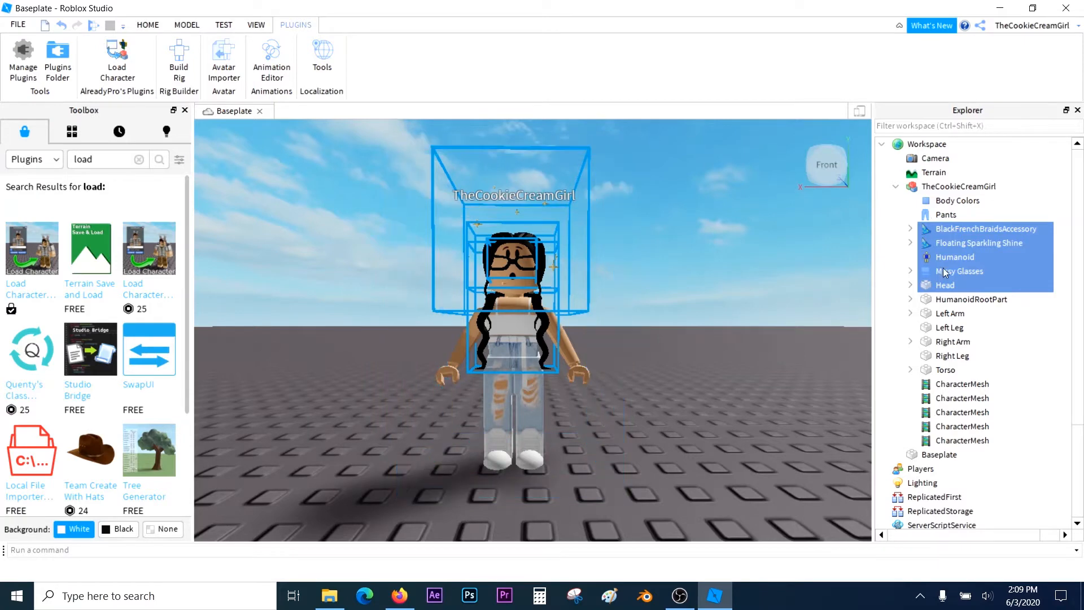
pyautogui.rightClick(966, 228)
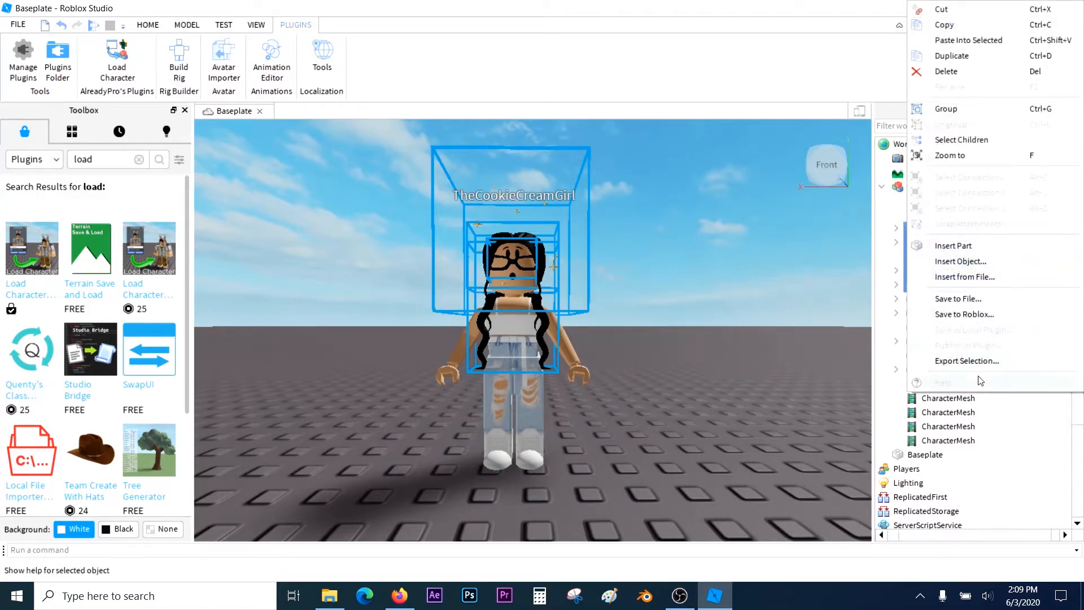
pyautogui.click(984, 361)
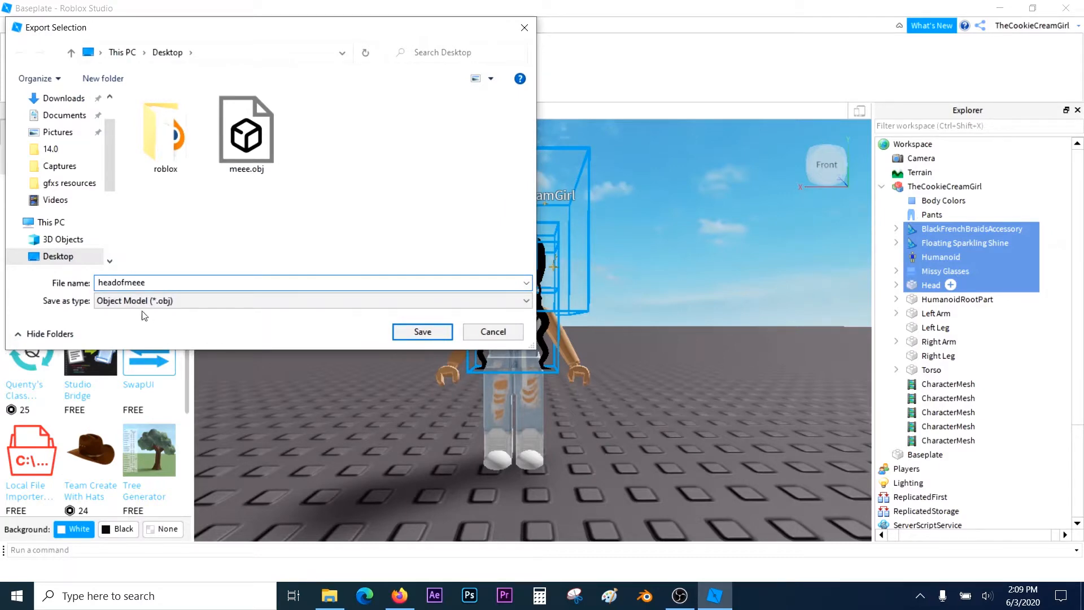
pyautogui.click(422, 331)
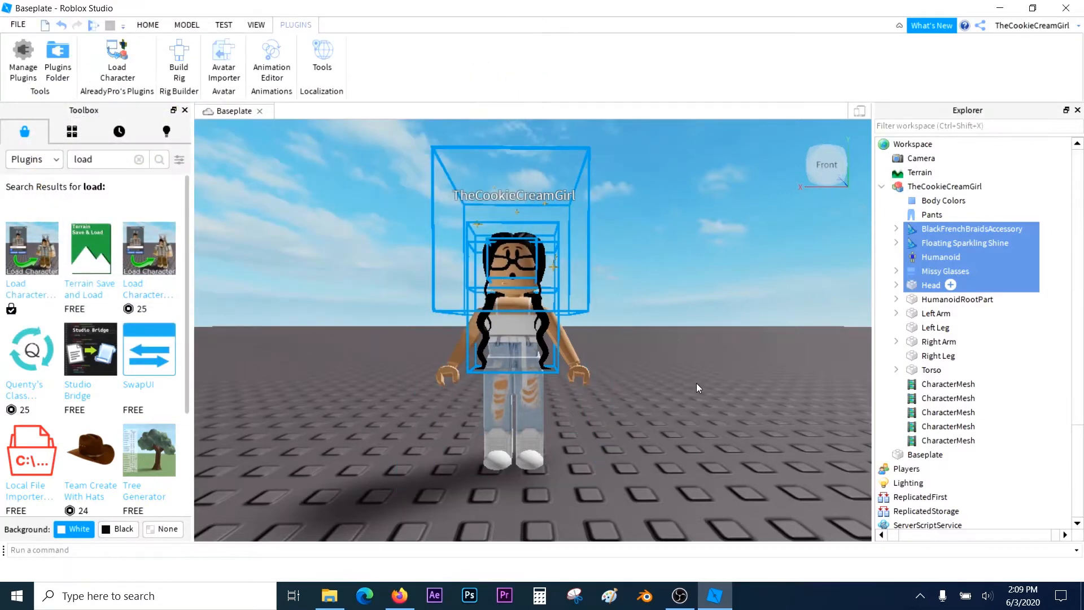
pyautogui.click(696, 383)
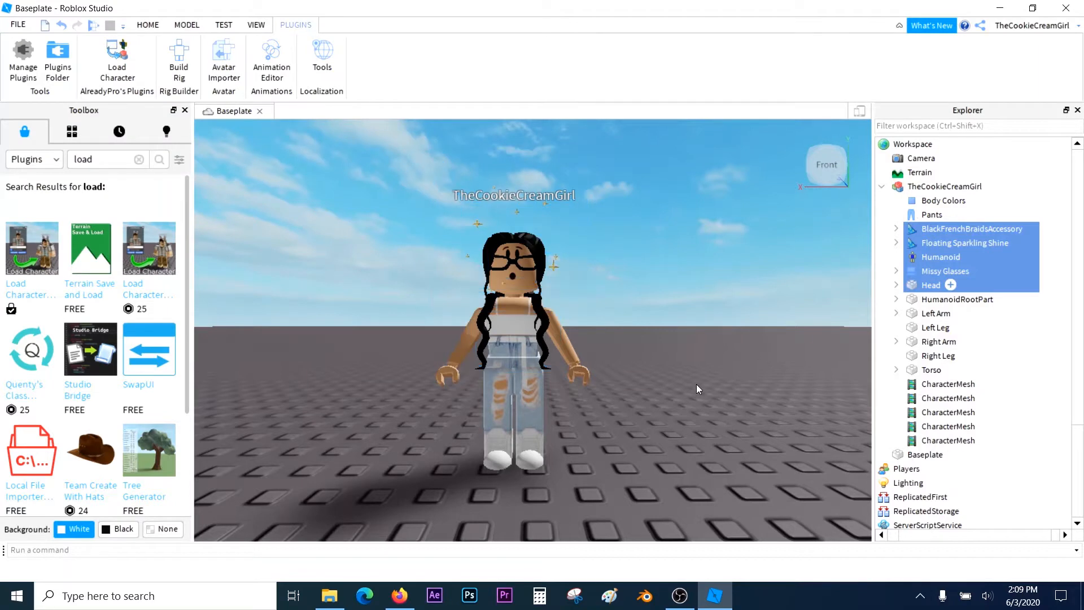
# Clear the plugin search and search the Toolbox models for "aesthetic"
pyautogui.click(138, 159)
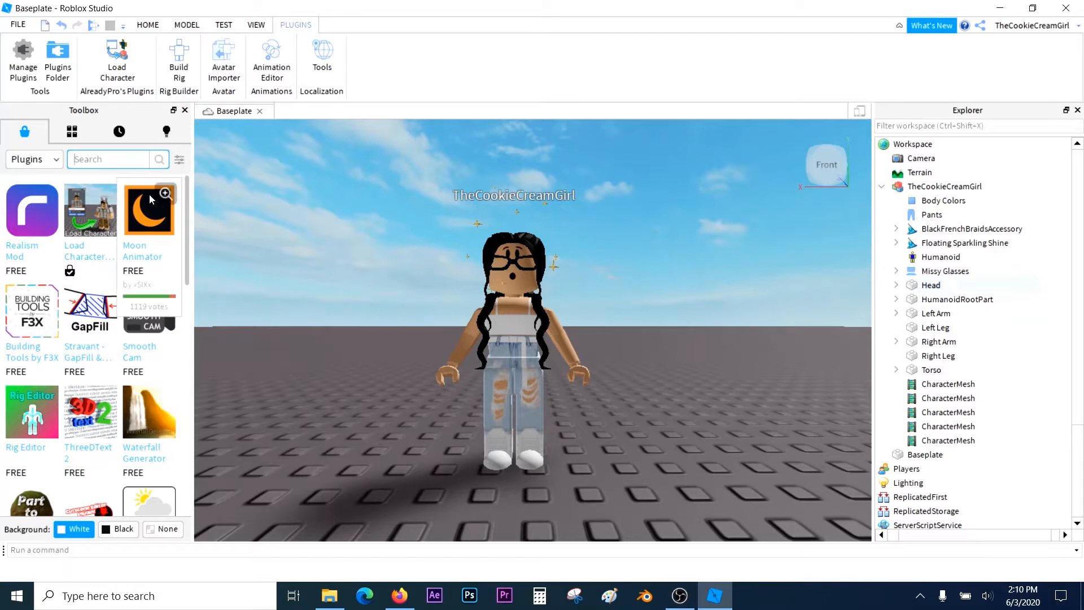
pyautogui.click(48, 161)
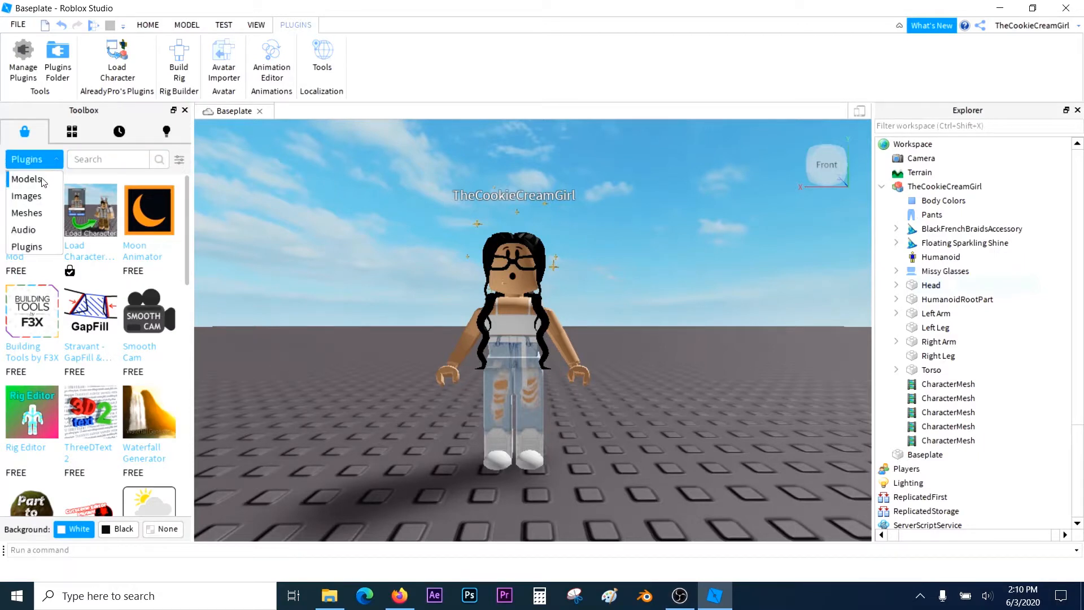
pyautogui.click(43, 179)
pyautogui.click(93, 161)
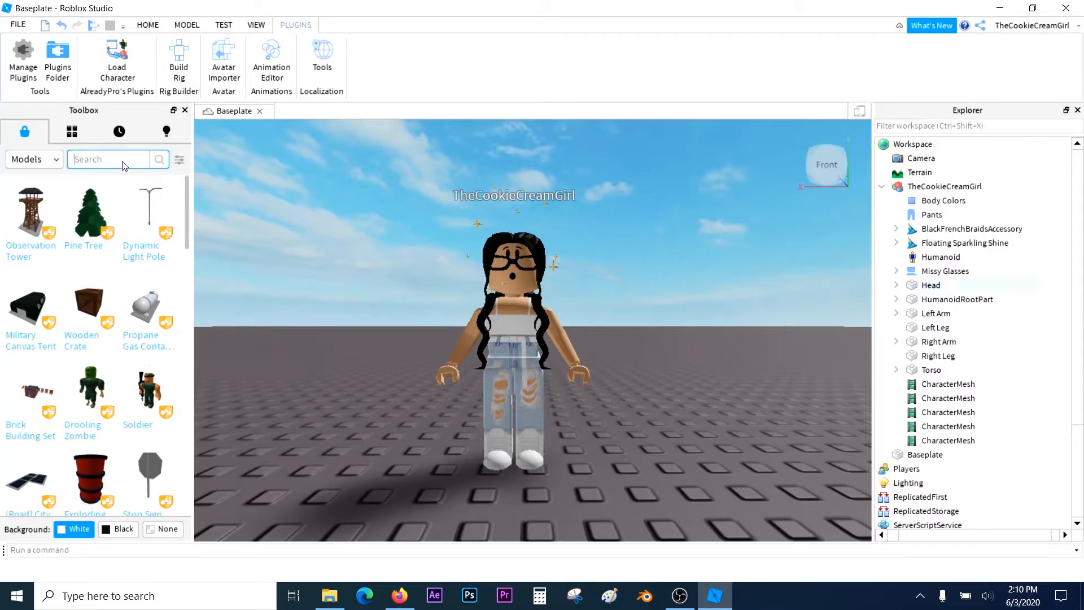
pyautogui.write('aesthetic')
pyautogui.press('Return')
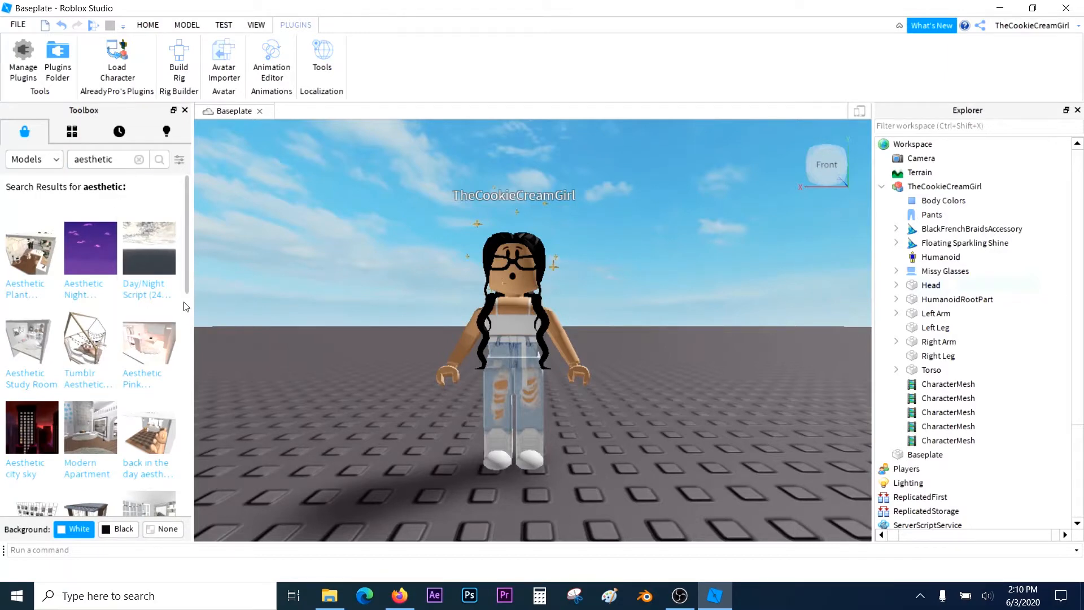
# Insert the Aesthetic Plant room model from the search results into the workspace
pyautogui.moveTo(188, 275)
pyautogui.mouseDown()
pyautogui.moveTo(195, 361)
pyautogui.moveTo(183, 274)
pyautogui.mouseUp()
pyautogui.click(40, 252)
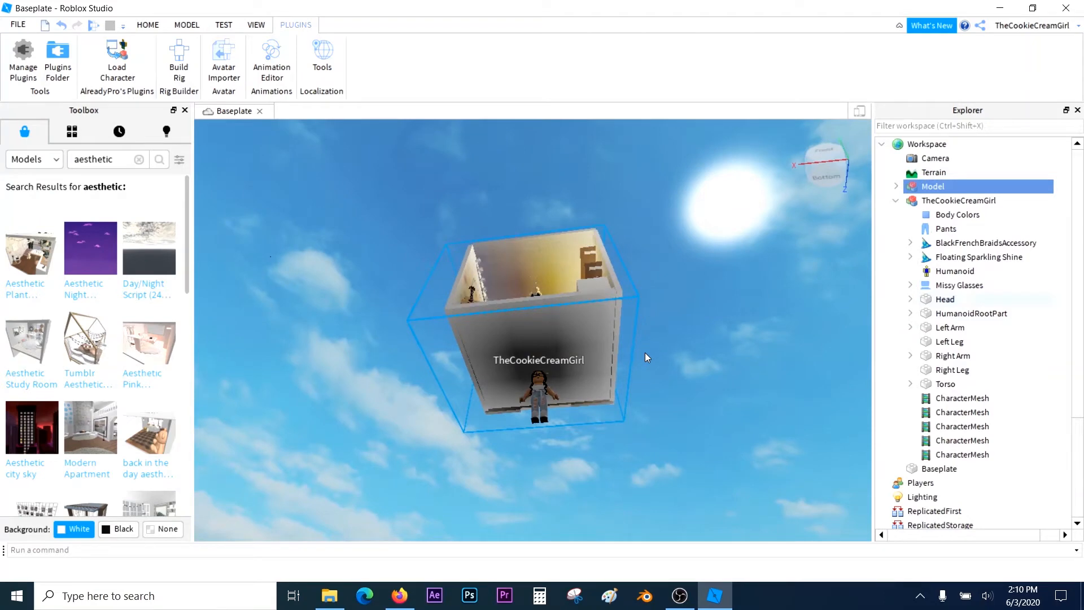
pyautogui.moveTo(645, 353); pyautogui.dragTo(645, 354, button='right')
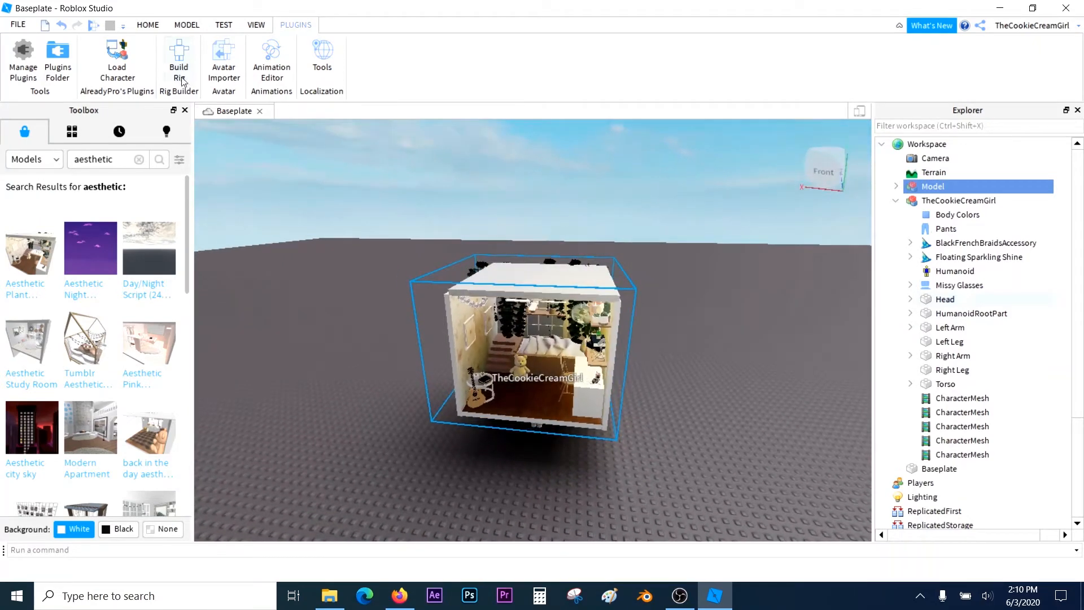
# Move the room model back behind the avatar and lower it onto the baseplate
pyautogui.click(149, 26)
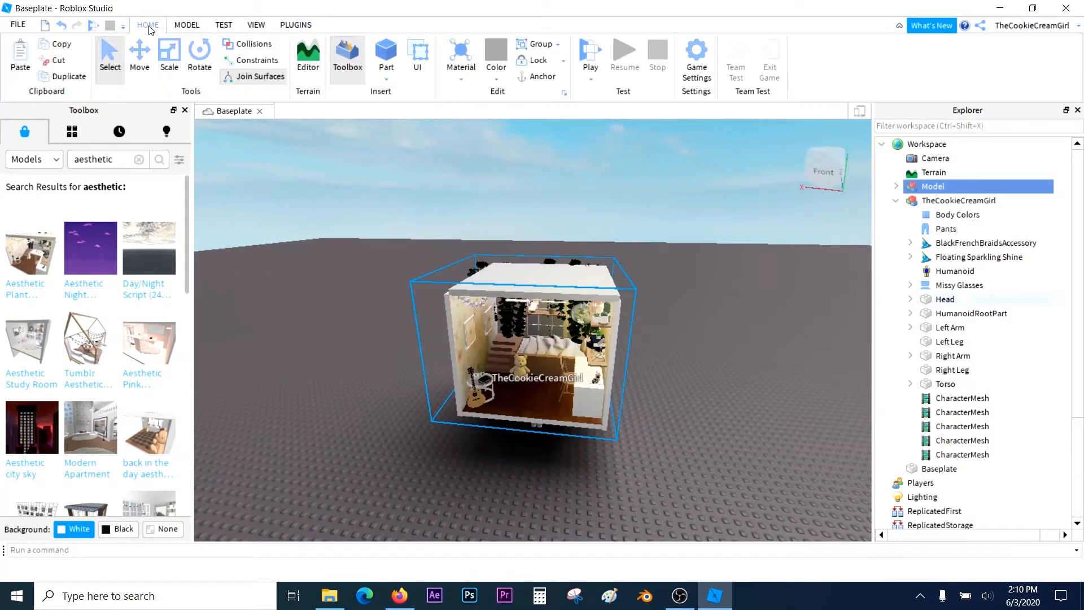
pyautogui.click(138, 55)
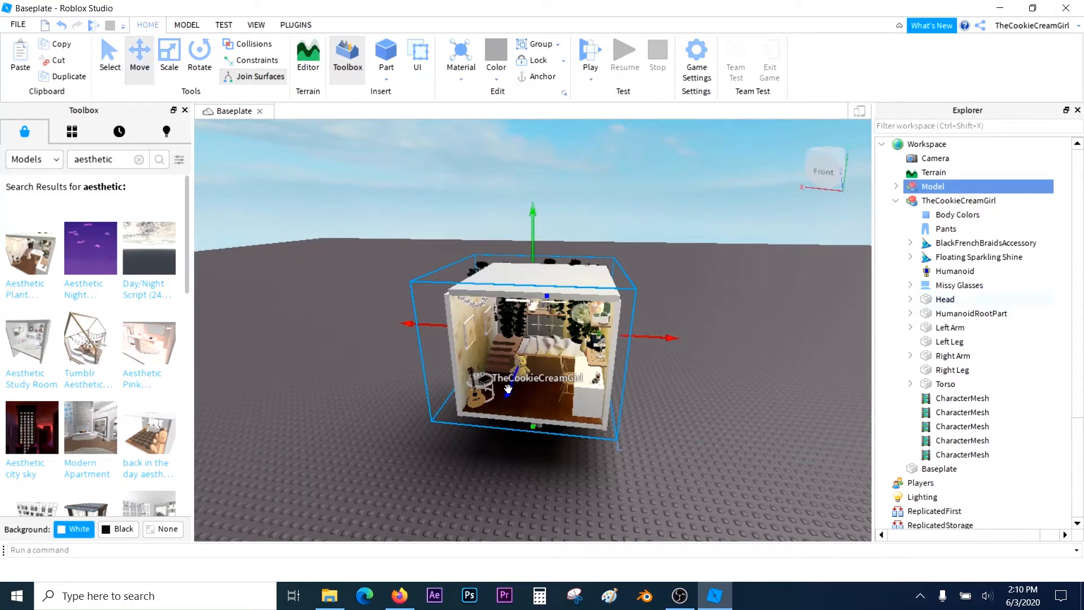
pyautogui.moveTo(508, 388); pyautogui.dragTo(547, 339)
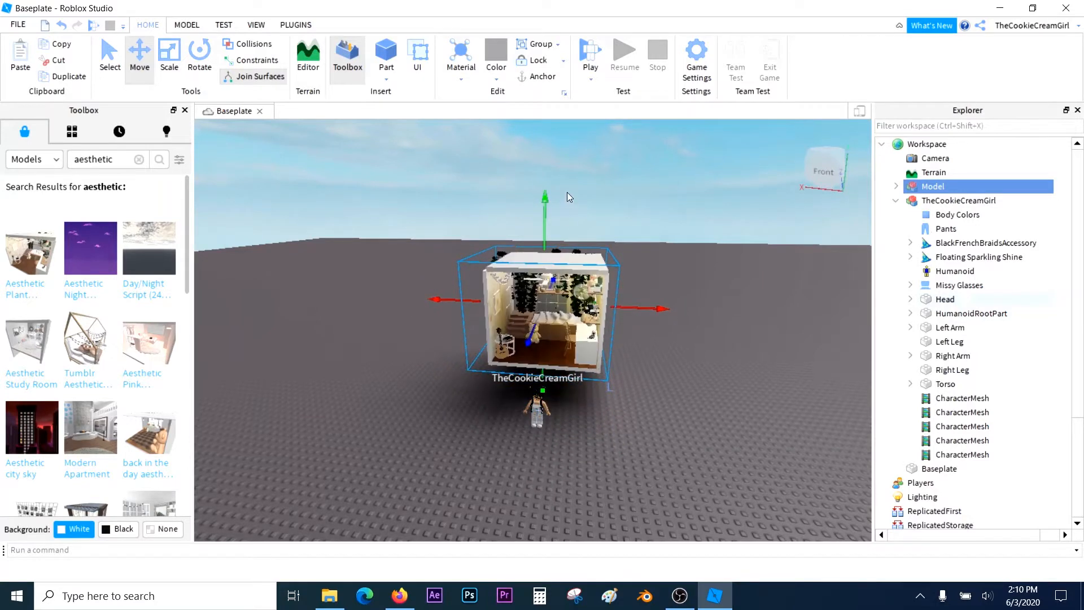
pyautogui.moveTo(545, 197); pyautogui.dragTo(545, 246)
pyautogui.click(710, 272)
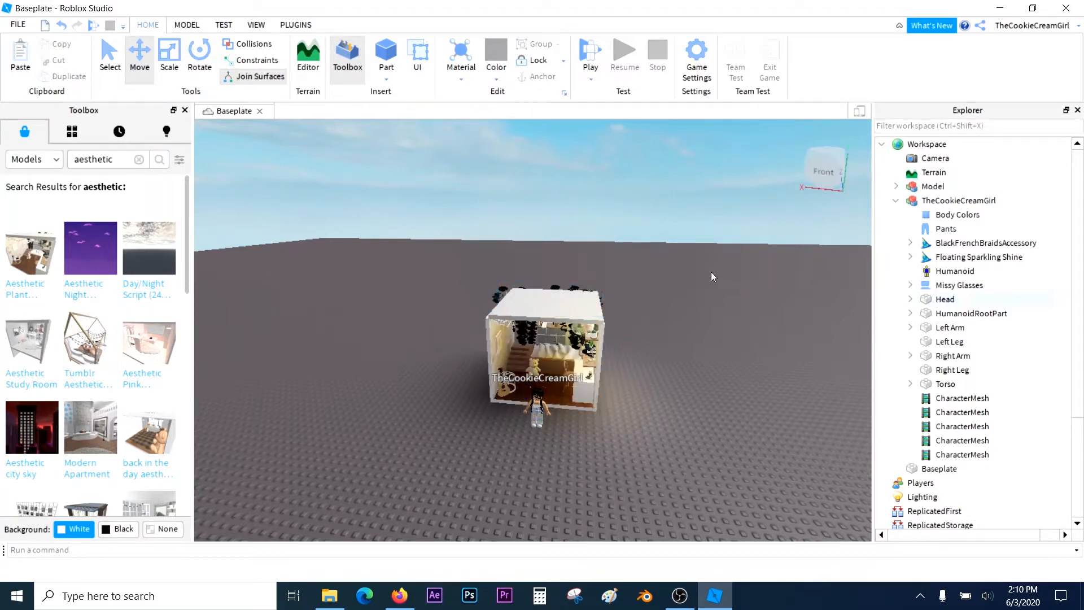
# Delete the butterfly picture inside the nearer frame on the room's floral wall
pyautogui.scroll(6, 710, 272)
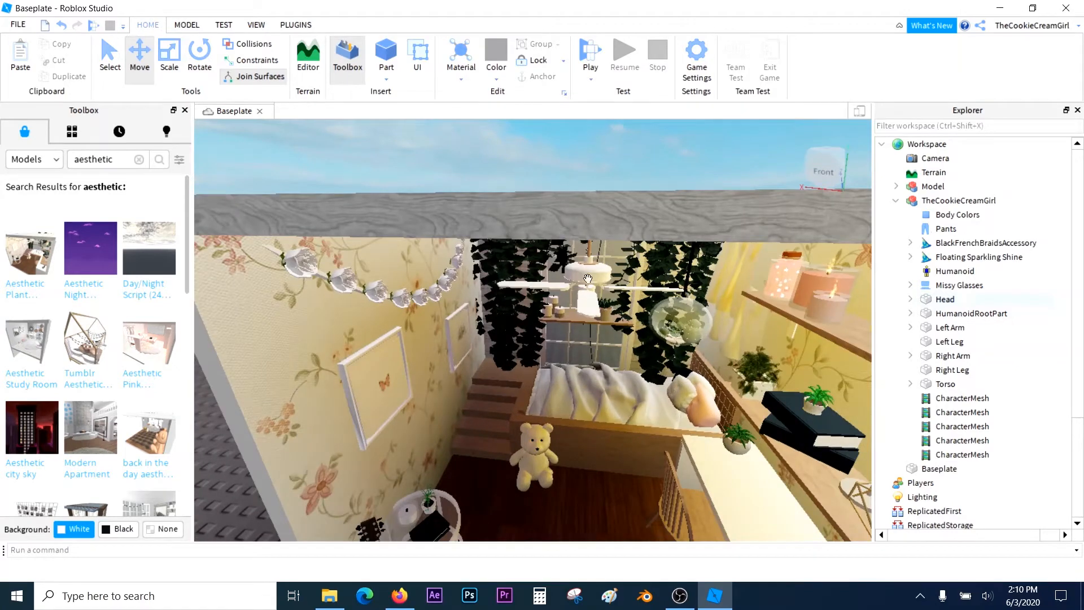
pyautogui.moveTo(603, 317); pyautogui.dragTo(603, 318, button='right')
pyautogui.scroll(2, 603, 318)
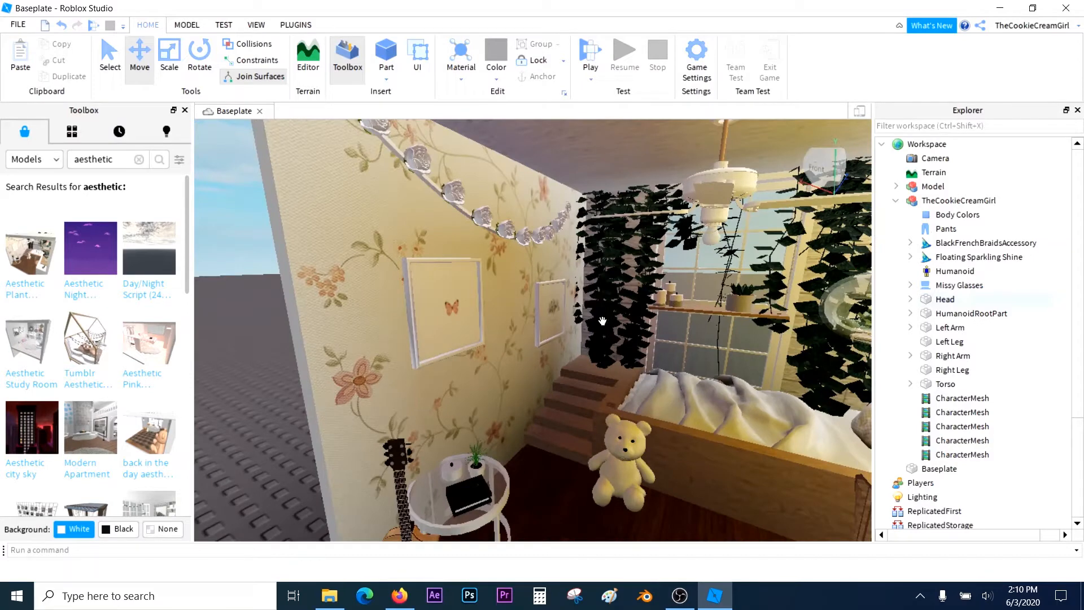
pyautogui.click(463, 314)
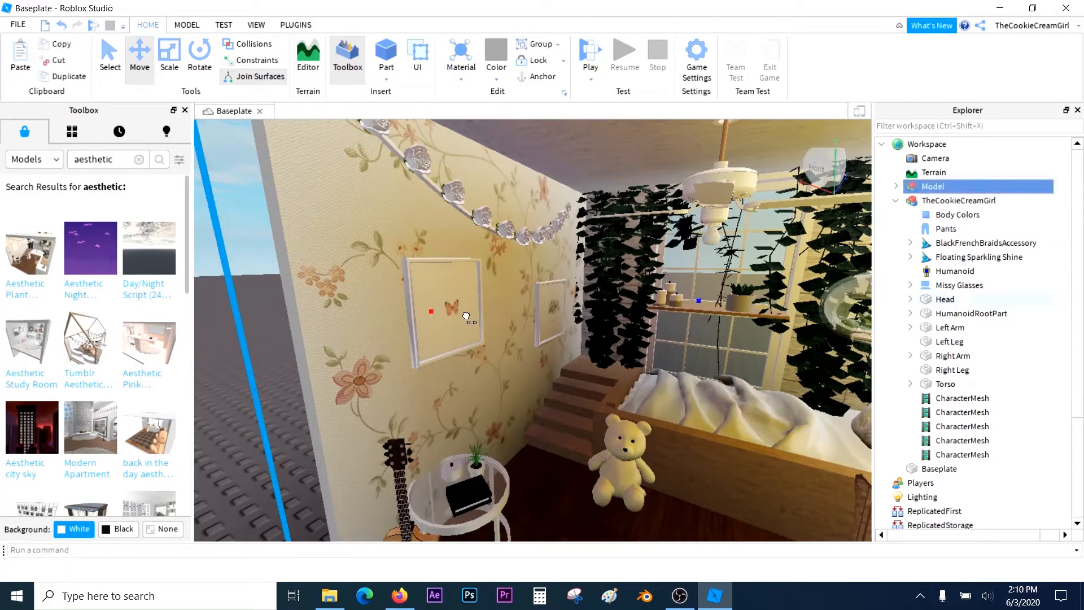
pyautogui.press('f')
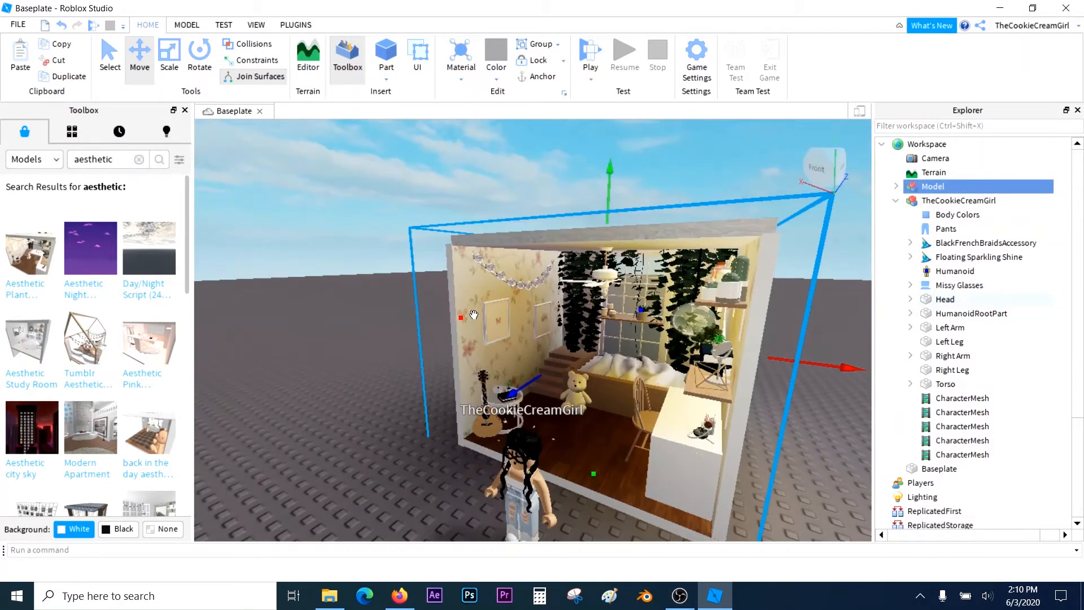
pyautogui.click(495, 326)
pyautogui.press('Delete')
pyautogui.click(495, 327)
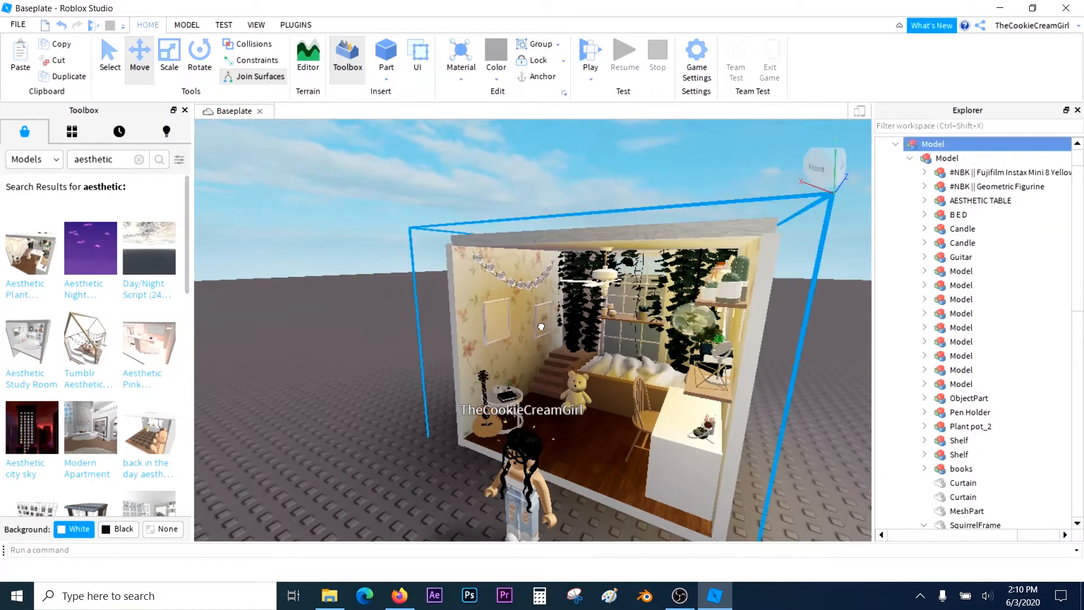
# Delete the floral wallpaper and the empty picture frames from the room model's side wall
pyautogui.click(479, 330)
pyautogui.press('Delete')
pyautogui.scroll(-10, 1016, 428)
pyautogui.scroll(3, 1011, 428)
pyautogui.click(1000, 428)
pyautogui.press('Delete')
# Find the remaining plain side wall part among the room model's parts and delete it
pyautogui.scroll(4, 997, 418)
pyautogui.click(972, 299)
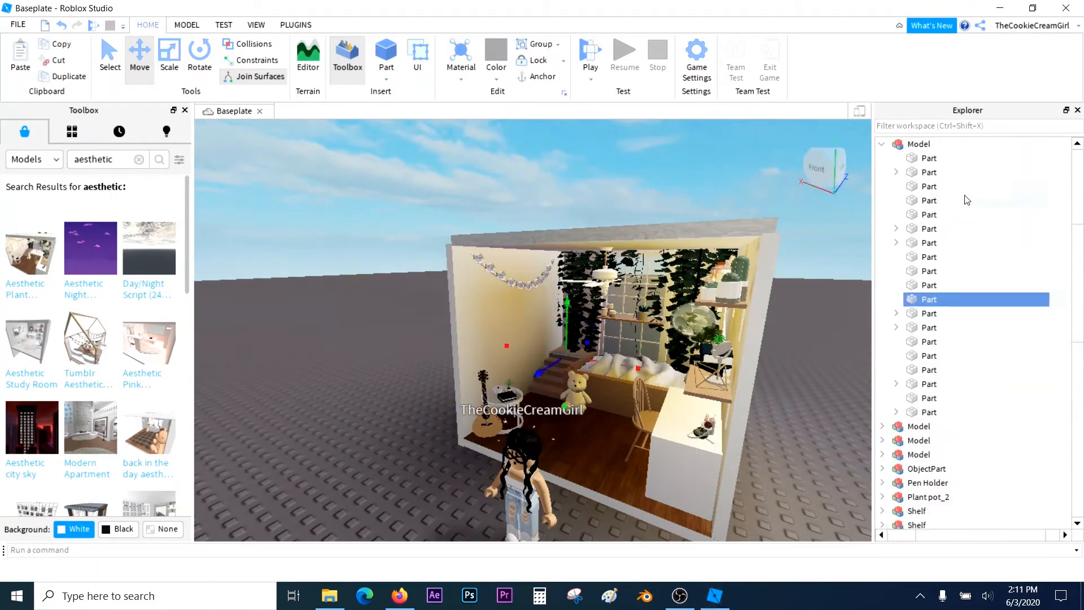
pyautogui.click(966, 170)
pyautogui.press('Delete')
pyautogui.click(967, 186)
pyautogui.click(970, 300)
pyautogui.click(972, 370)
pyautogui.click(973, 302)
pyautogui.scroll(-5, 974, 303)
pyautogui.click(984, 314)
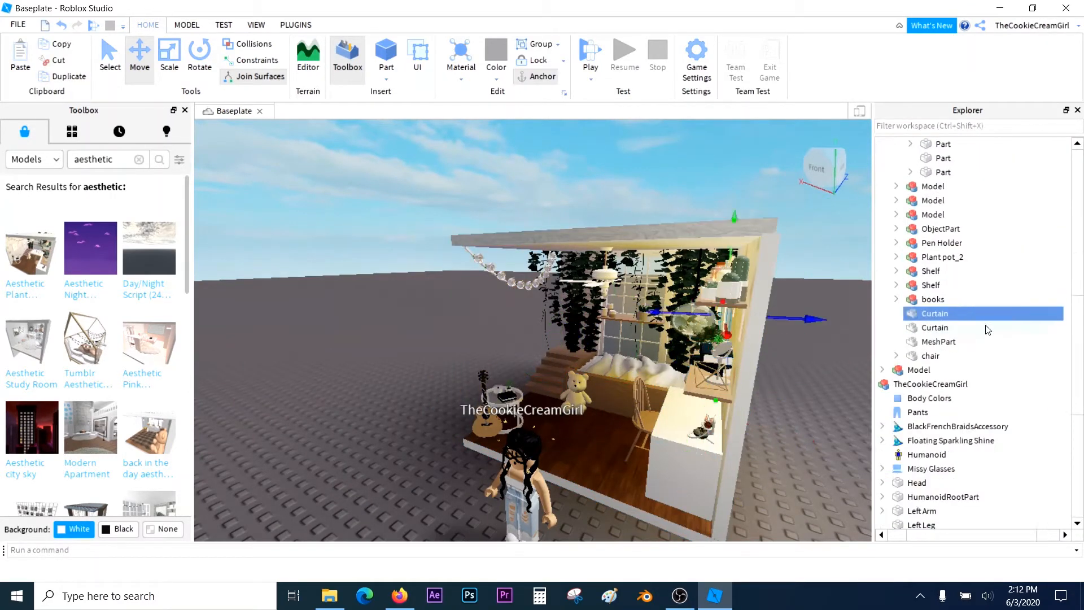
pyautogui.scroll(11, 979, 283)
pyautogui.click(972, 364)
pyautogui.press('Delete')
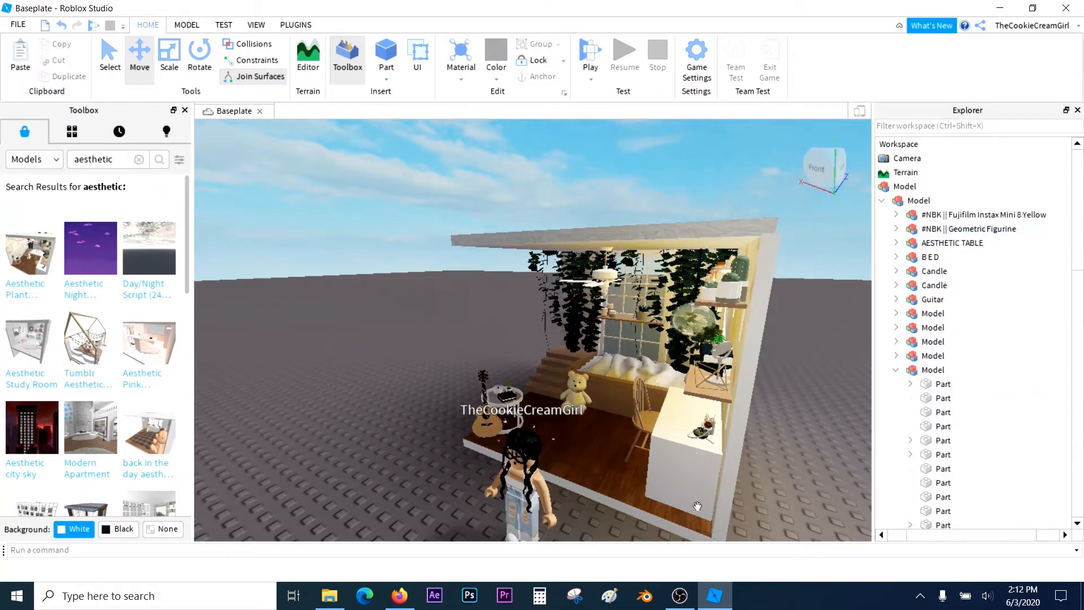
# Export the whole room model to the Desktop as an OBJ file named aestheticroomiuytrdfghj
pyautogui.click(921, 186)
pyautogui.rightClick(926, 185)
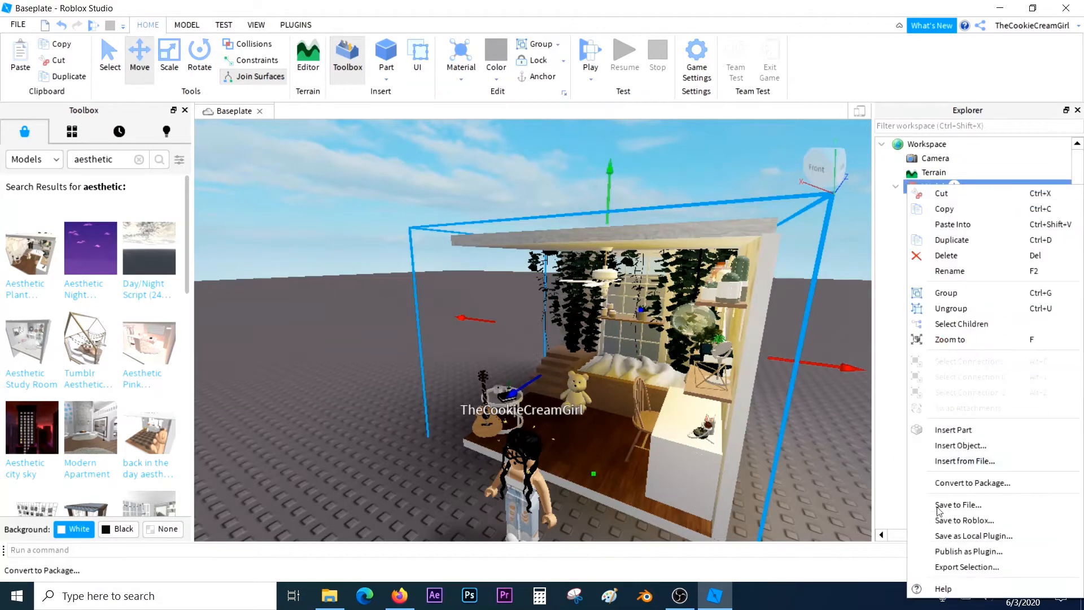
pyautogui.click(967, 567)
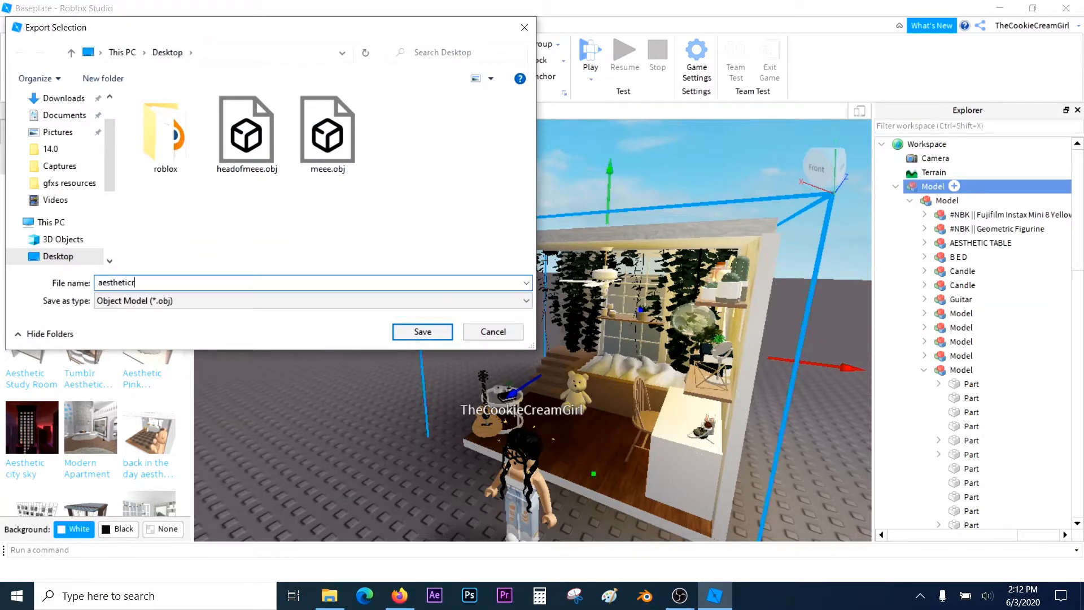
pyautogui.write('aestheticroomiuytrdfghj')
pyautogui.click(425, 331)
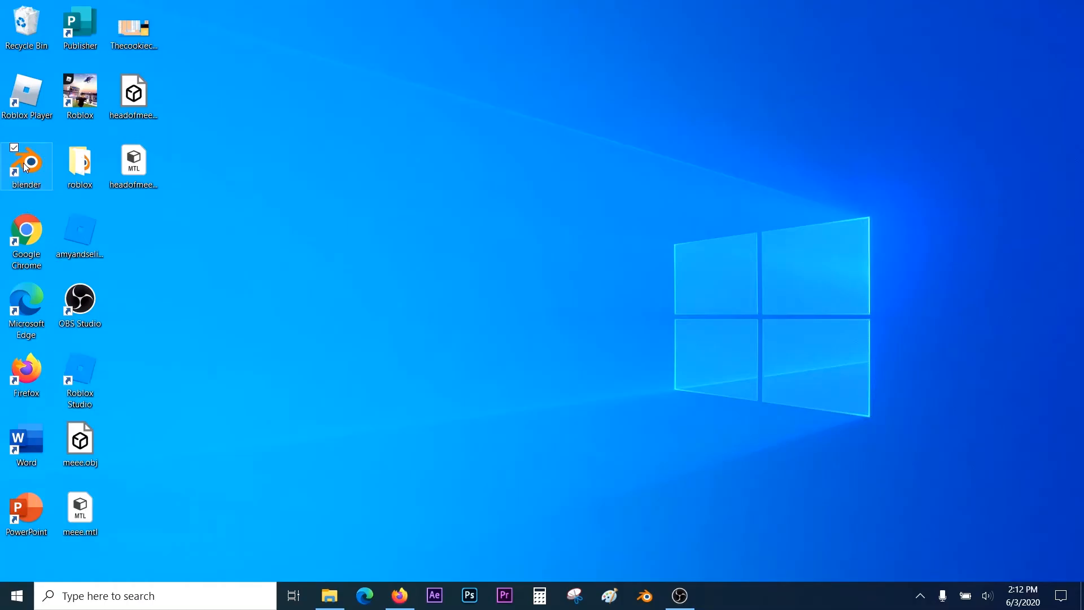
# Launch Blender, then switch to Firefox and start the RobloxRig_Woman.zip download on the MediaFire page
pyautogui.doubleClick(25, 164)
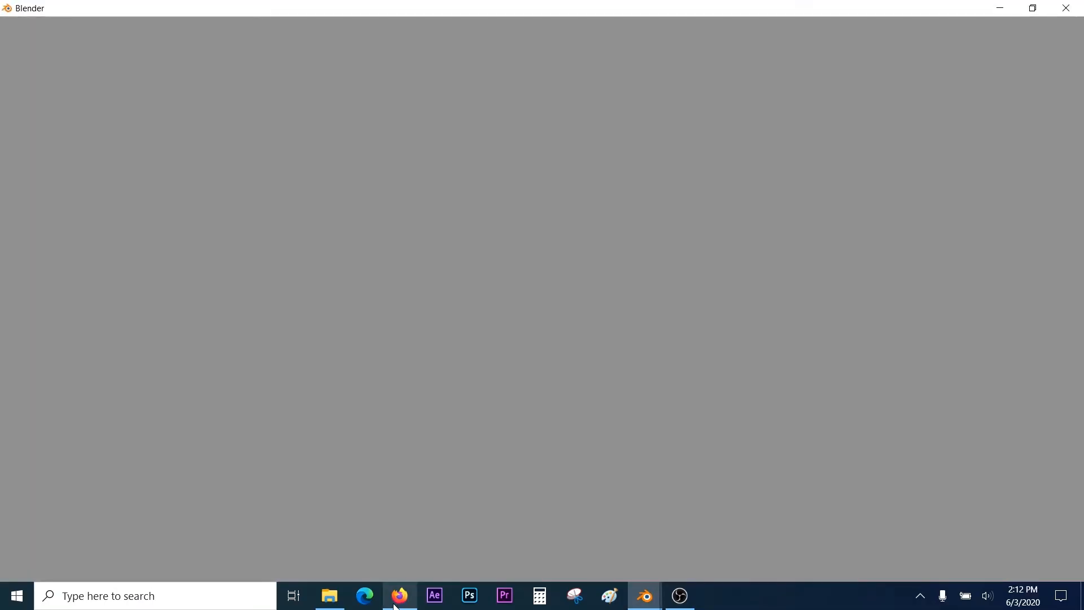
pyautogui.moveTo(396, 605)
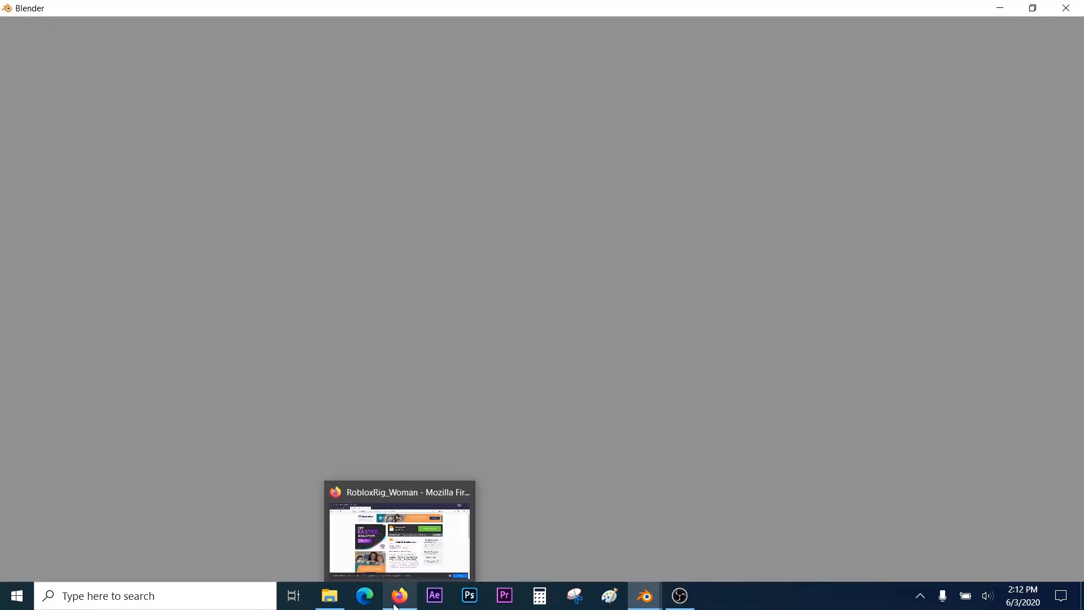
pyautogui.click(406, 553)
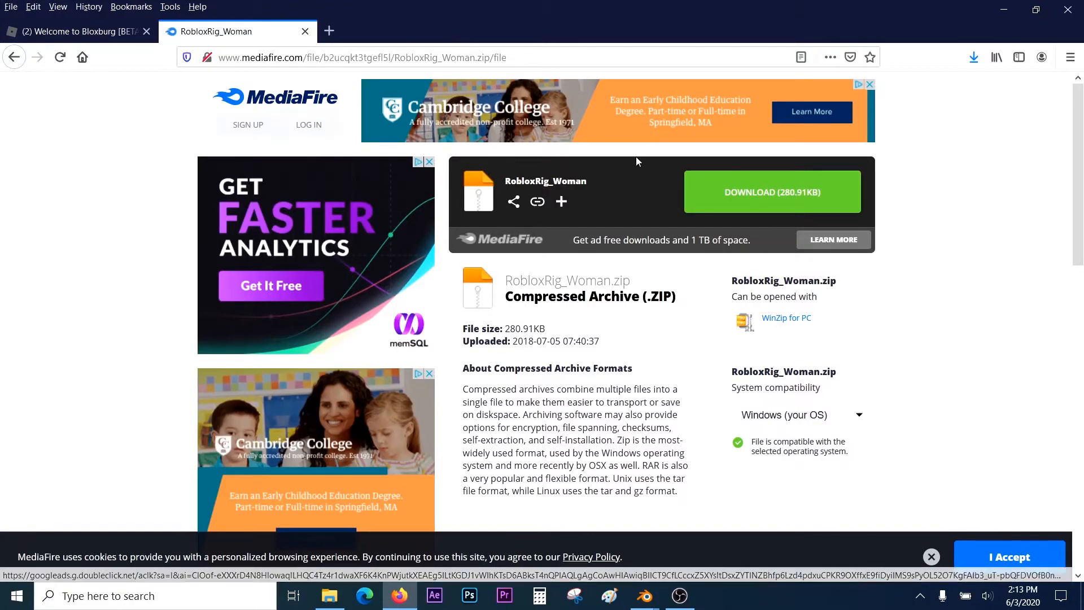
pyautogui.scroll(-1, 595, 194)
pyautogui.scroll(1, 594, 194)
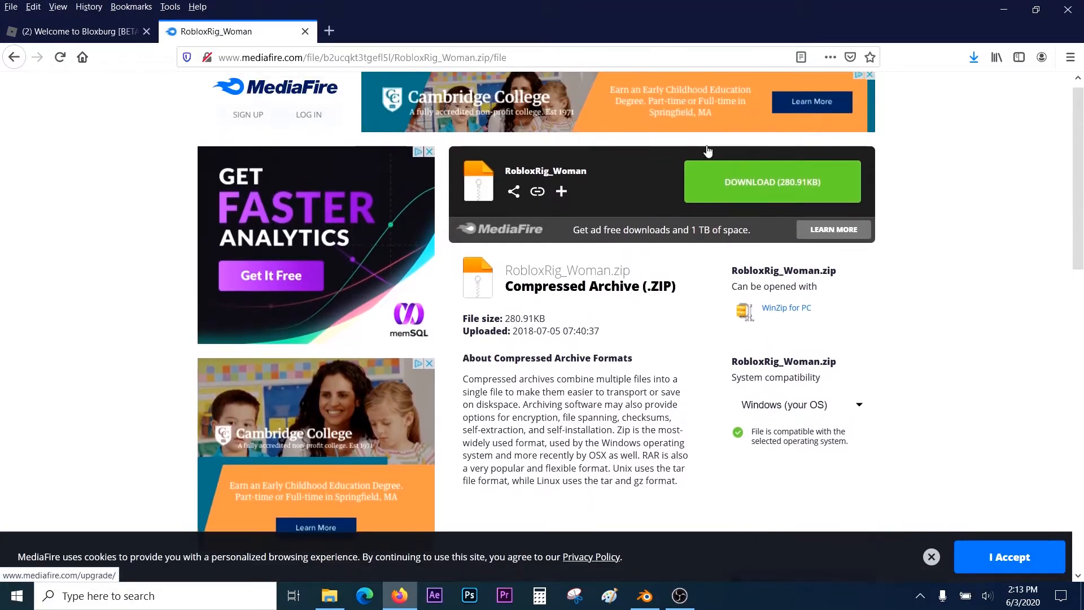
pyautogui.click(768, 194)
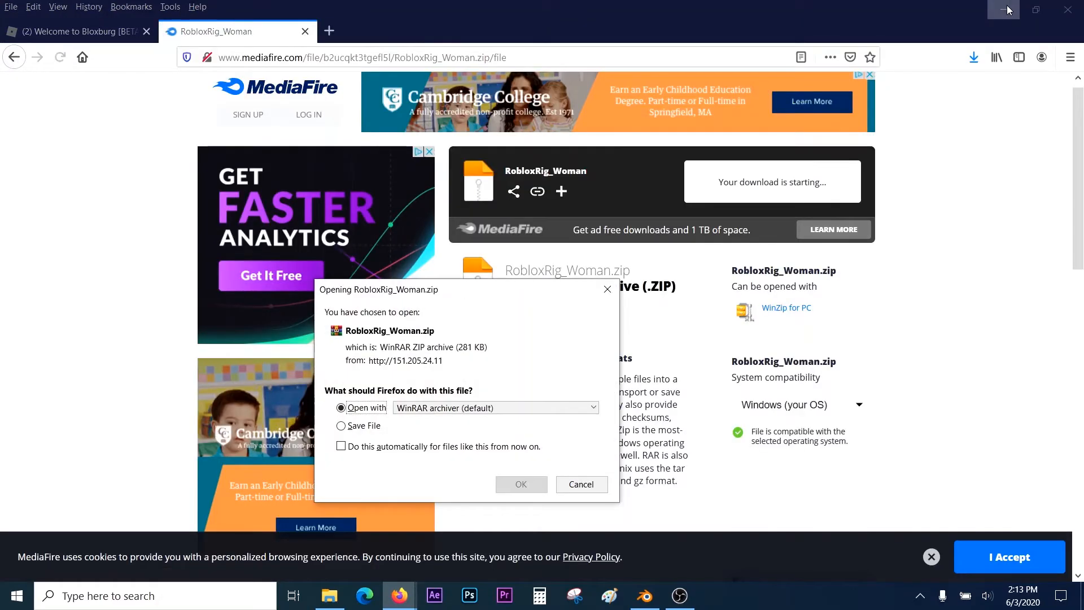
# Return to Blender, dismiss the splash screen and open Default - Copy.blend from the Rig folder
pyautogui.click(1008, 10)
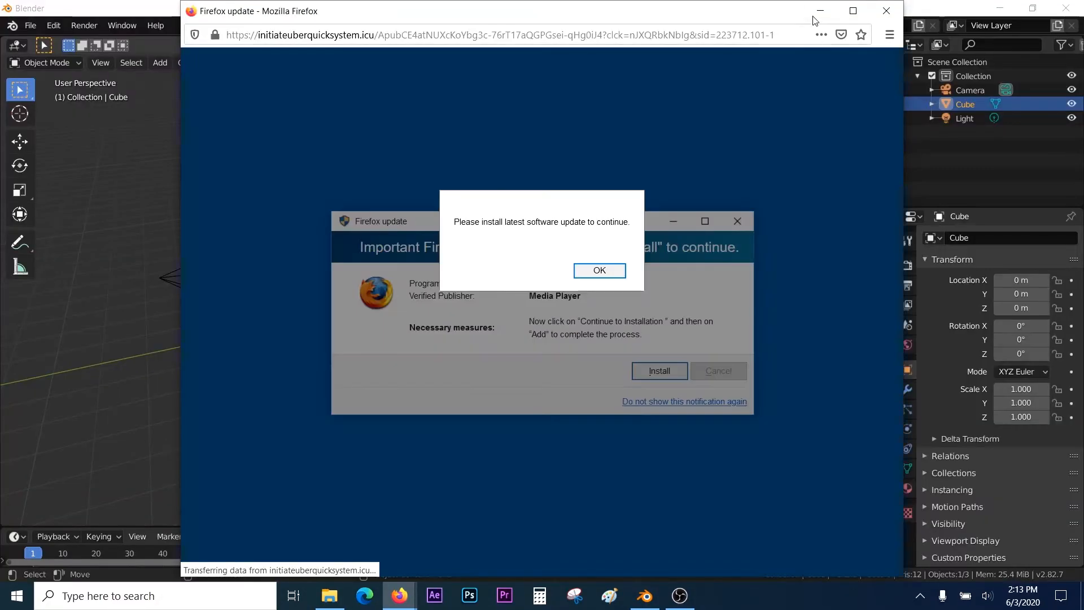
pyautogui.click(817, 16)
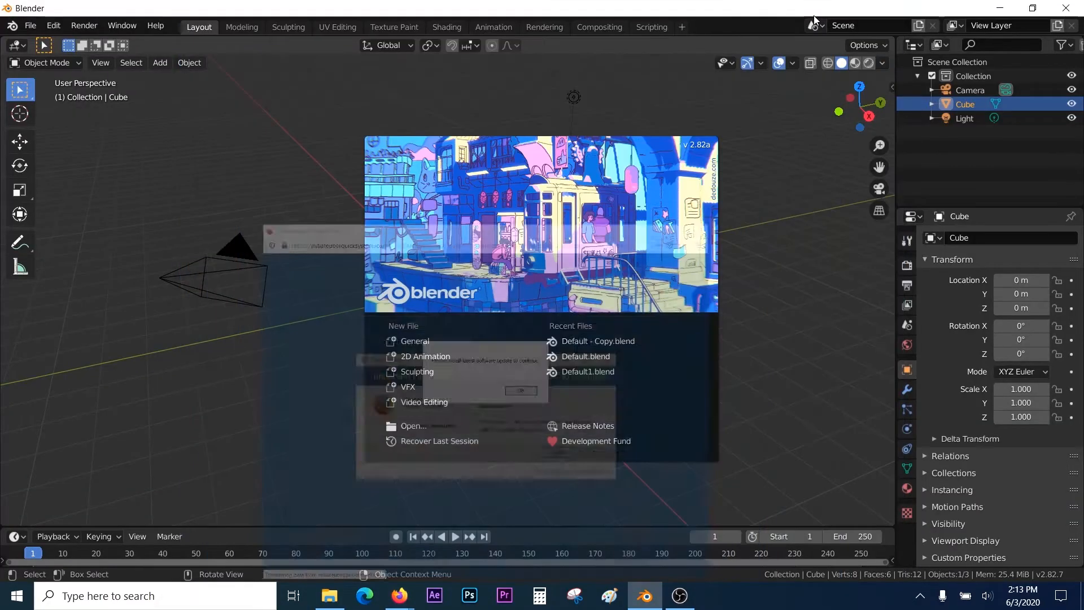
pyautogui.click(769, 236)
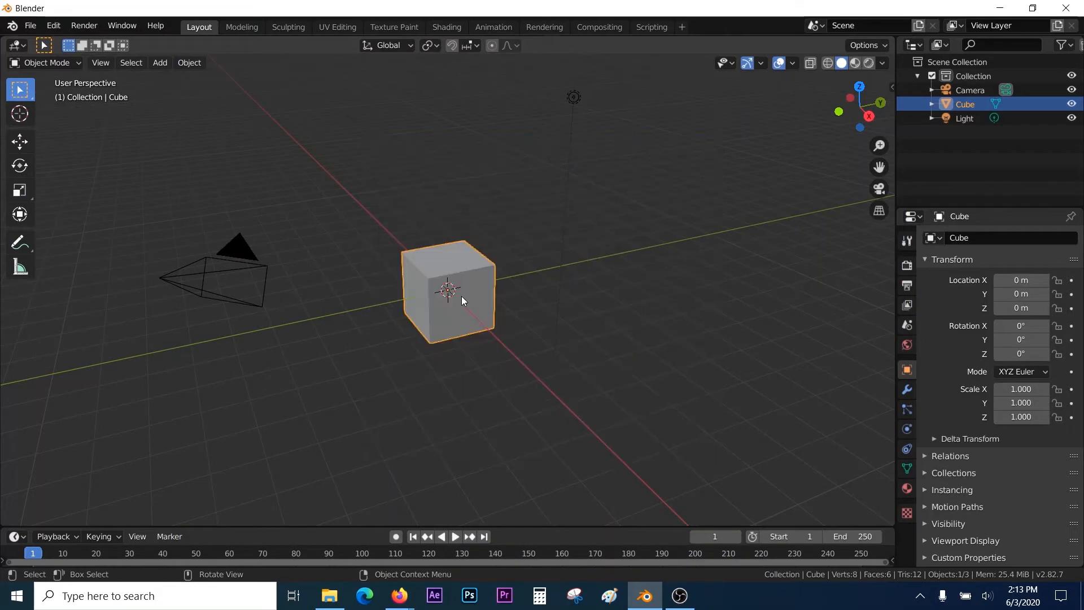
pyautogui.click(34, 28)
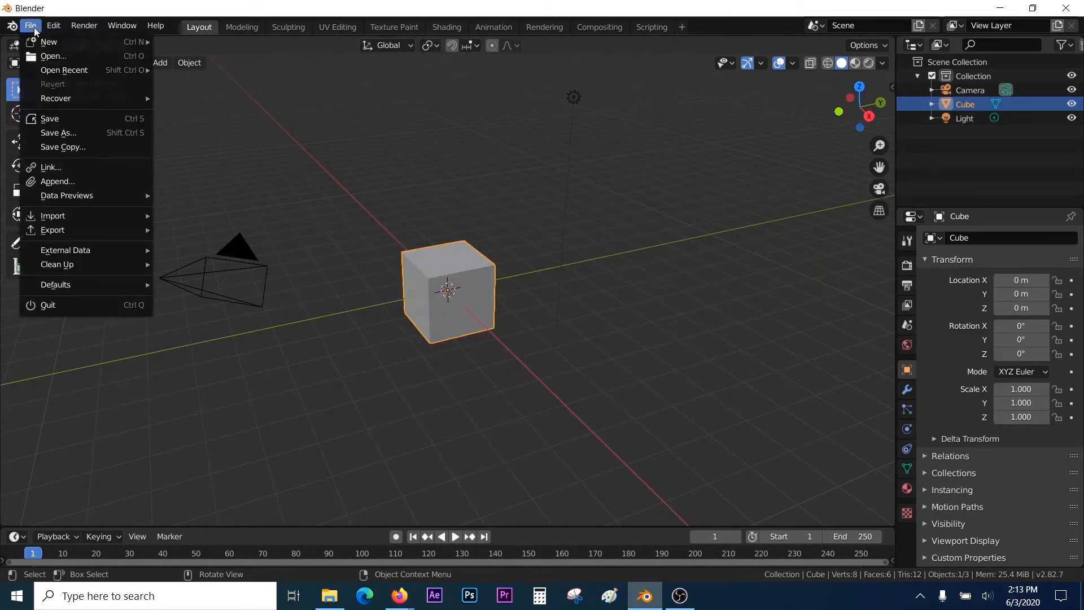
pyautogui.click(57, 57)
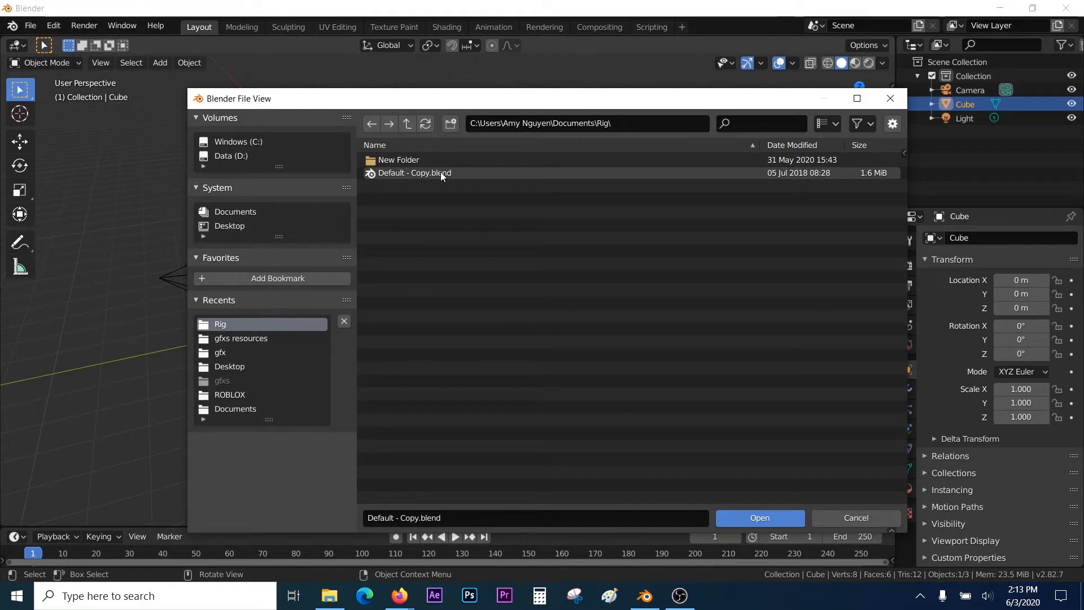
pyautogui.click(484, 175)
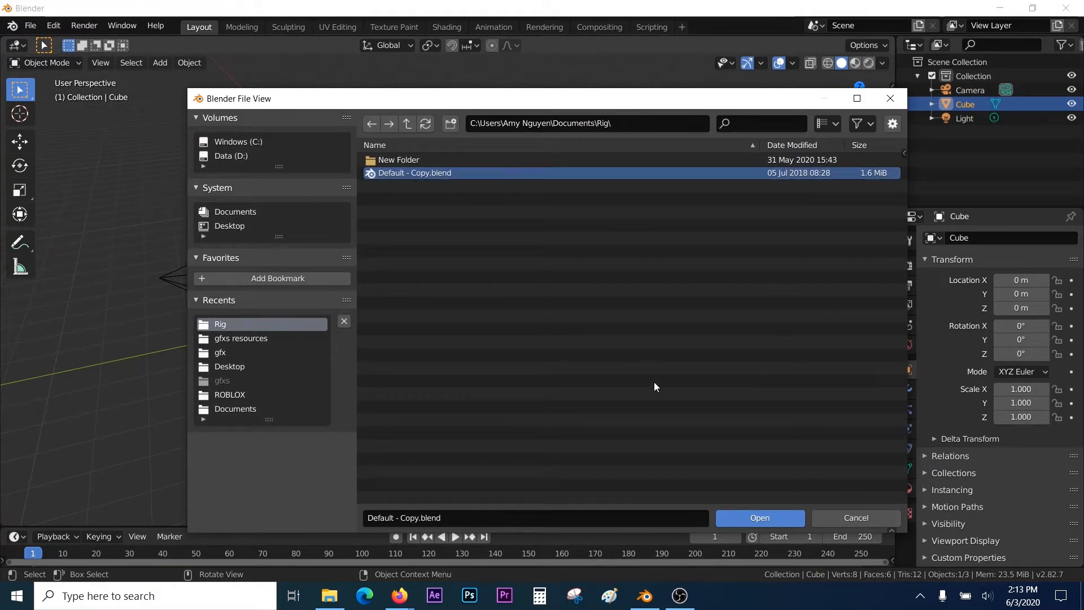
pyautogui.click(746, 519)
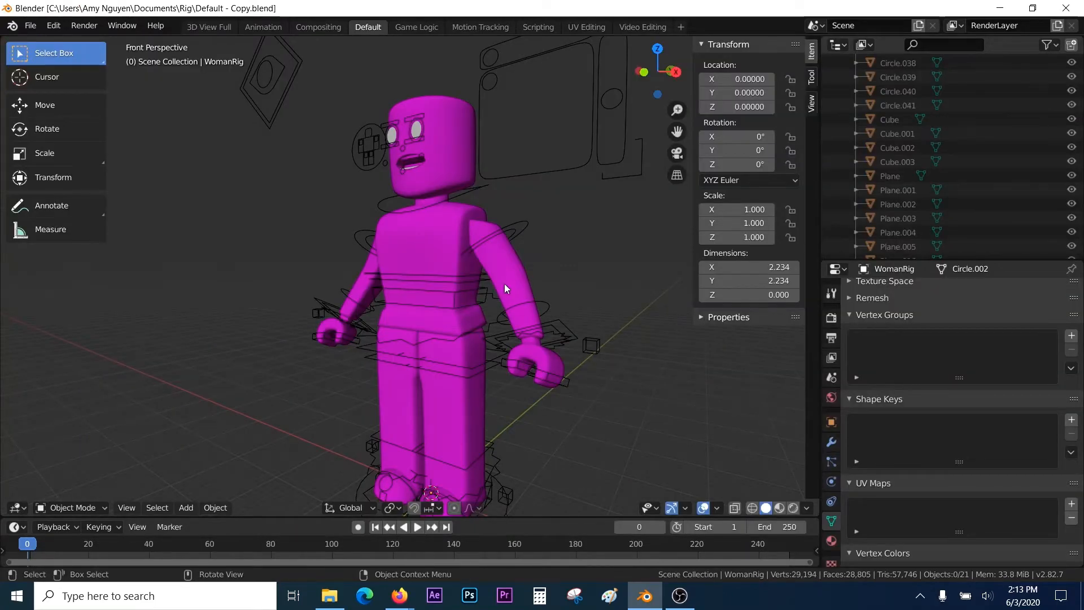
# Load Thecookiecreamgirl1Tex.png from the Desktop into the rig's Texture node in the Shader Editor, and return to the 3D Viewport
pyautogui.click(504, 288)
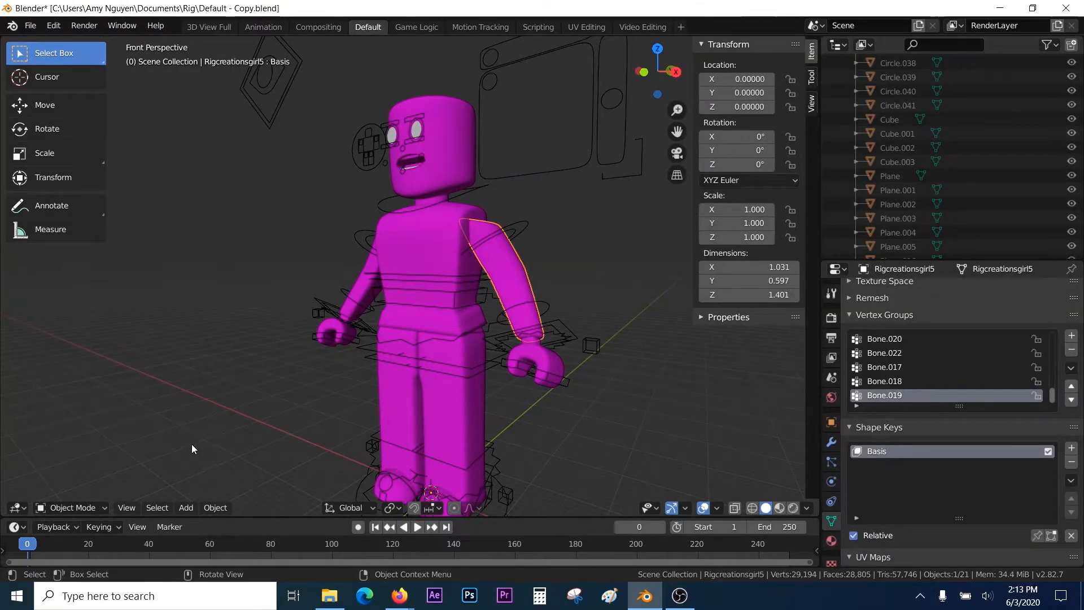
pyautogui.click(17, 507)
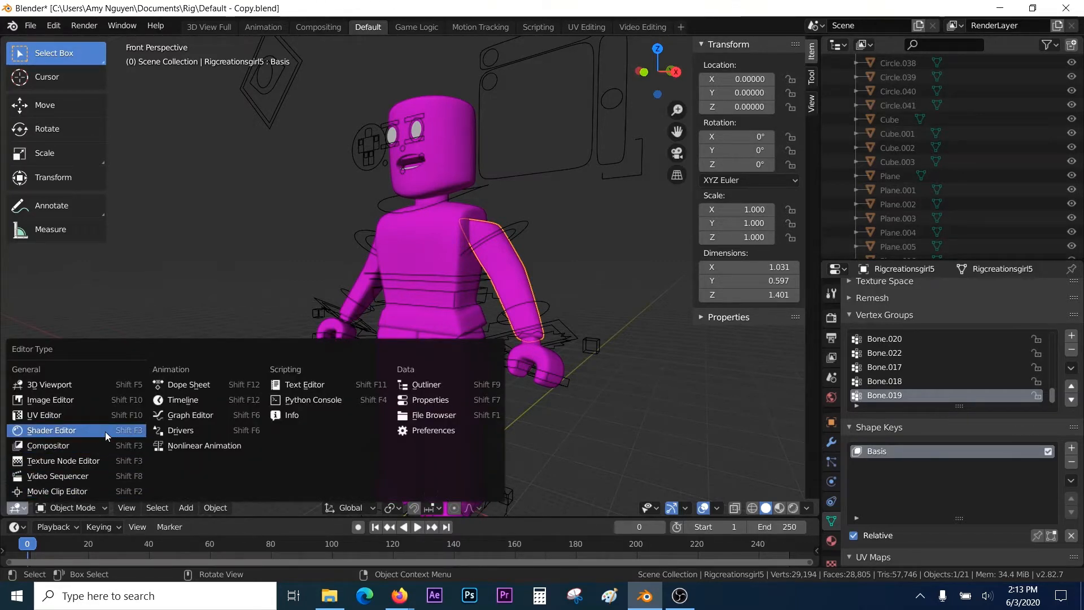
pyautogui.click(62, 430)
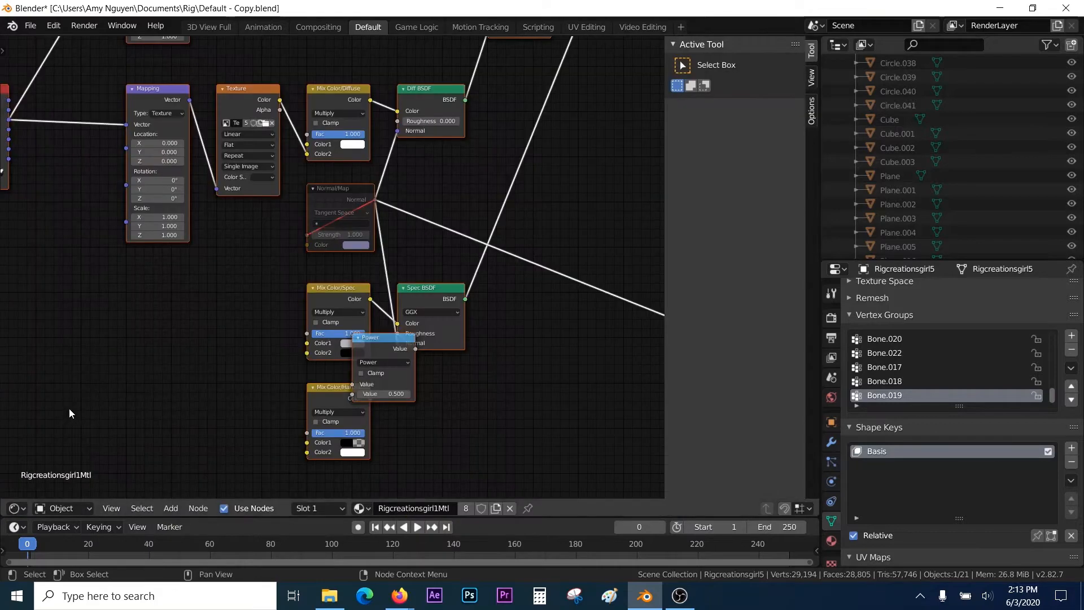
pyautogui.click(263, 123)
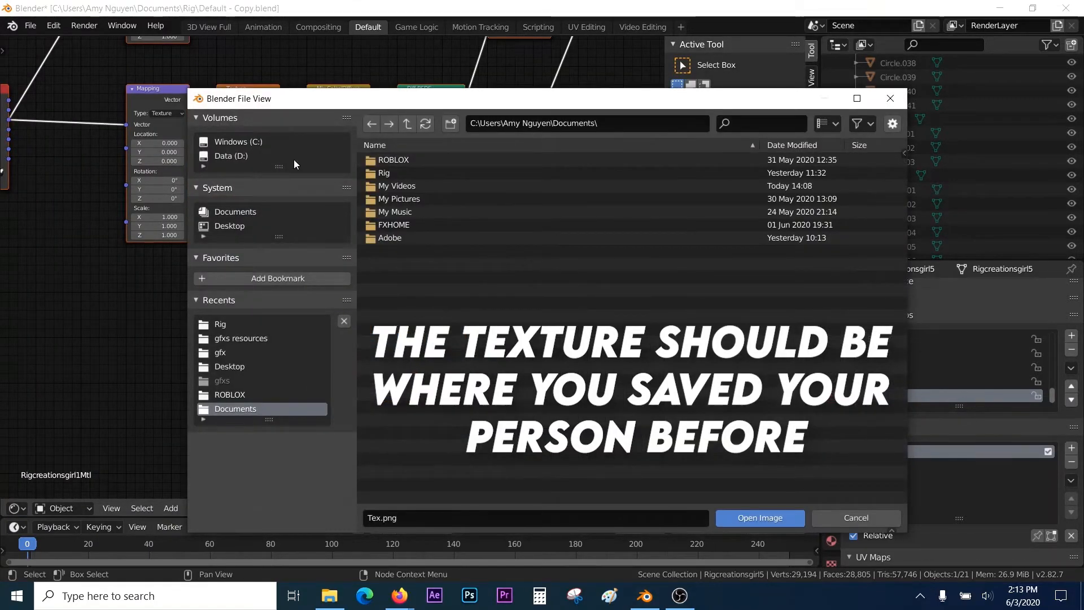
pyautogui.click(226, 227)
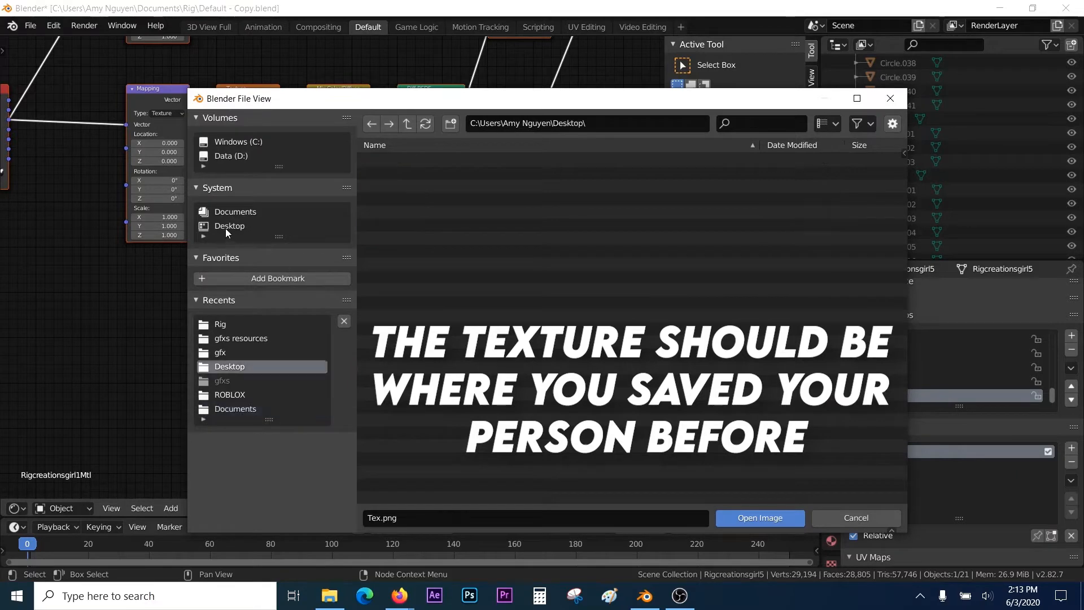
pyautogui.click(437, 173)
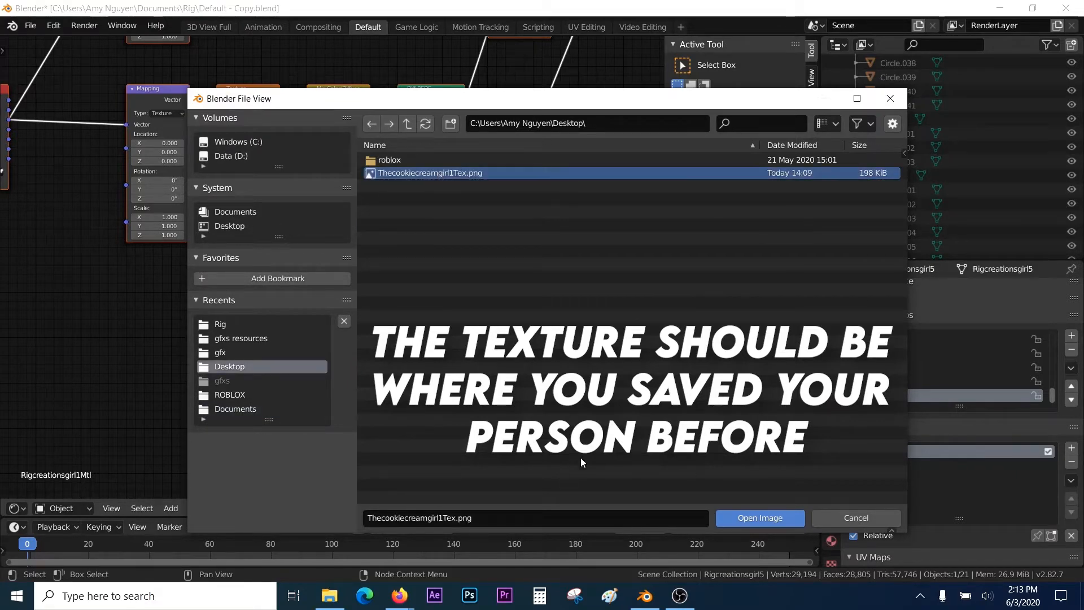
pyautogui.click(763, 523)
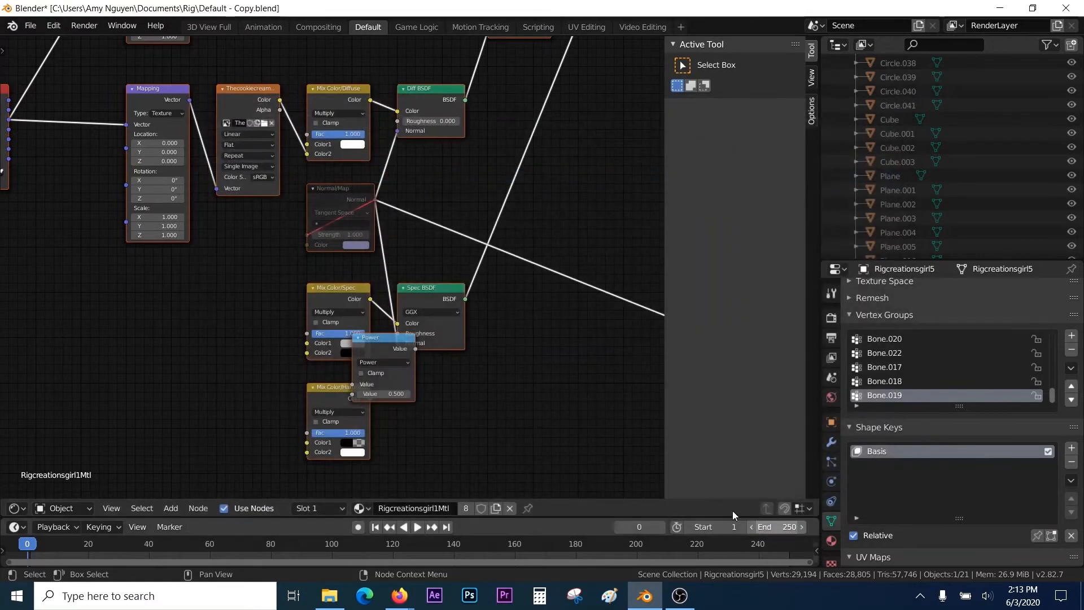
pyautogui.click(14, 508)
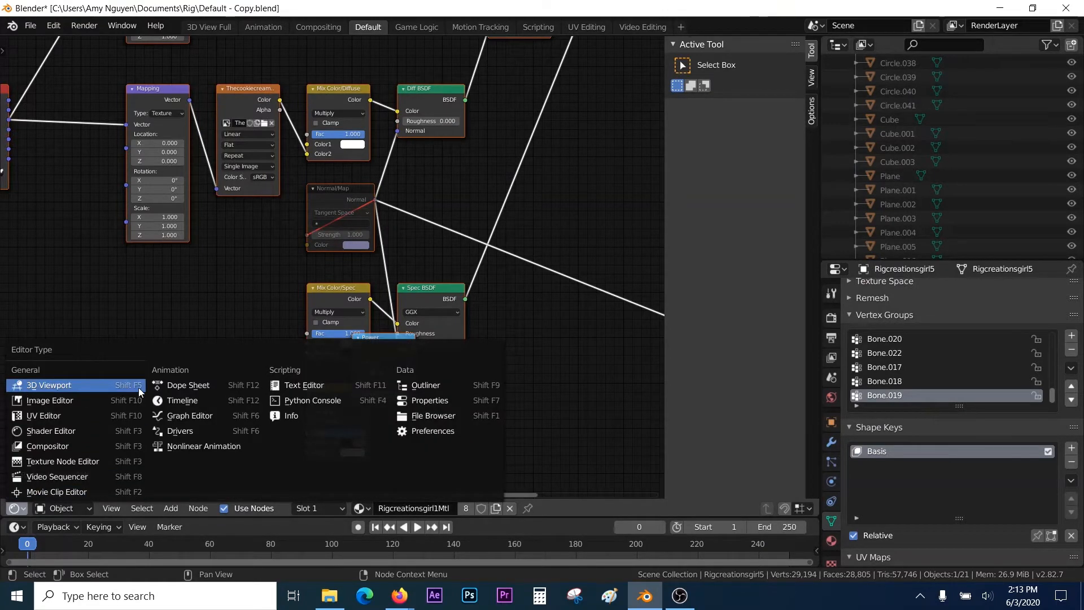
pyautogui.click(105, 385)
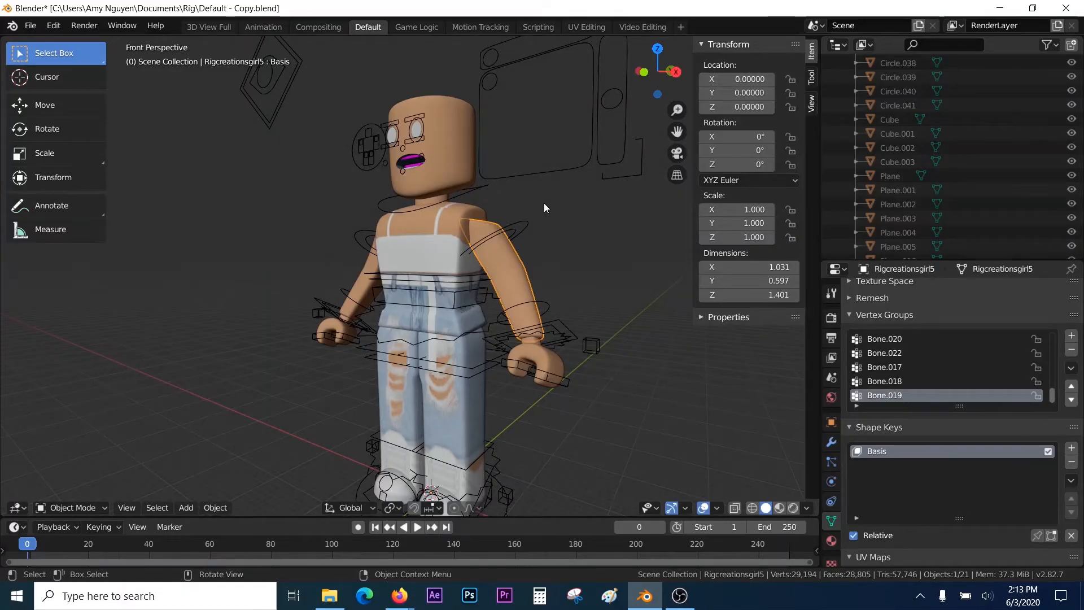
# Select the rig's head together with both eyes and delete them
pyautogui.hotkey('shift', '`')
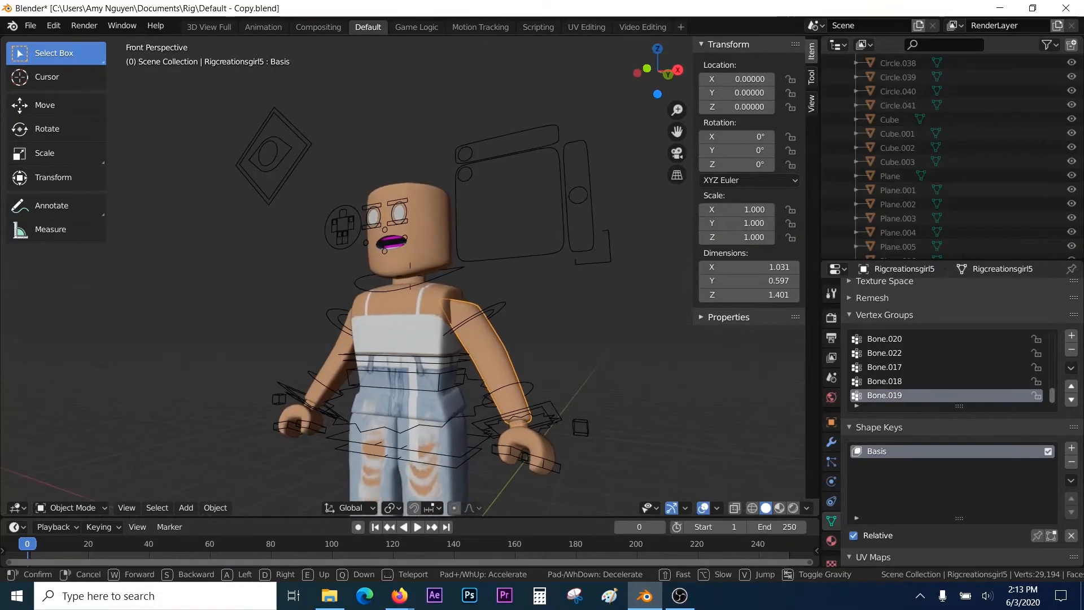
pyautogui.press('w')
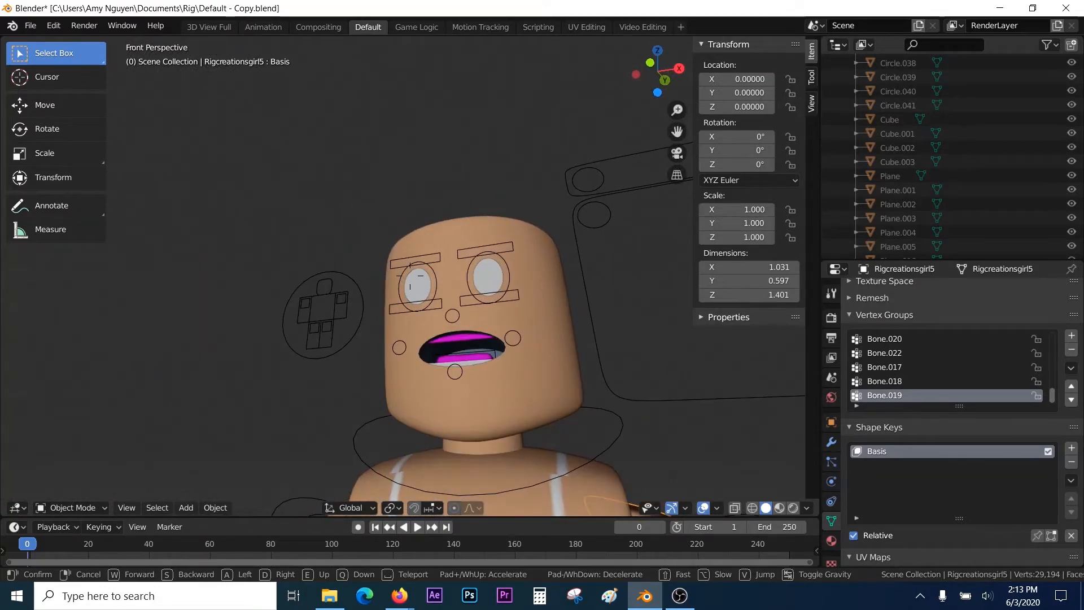
pyautogui.press('e')
pyautogui.press('w')
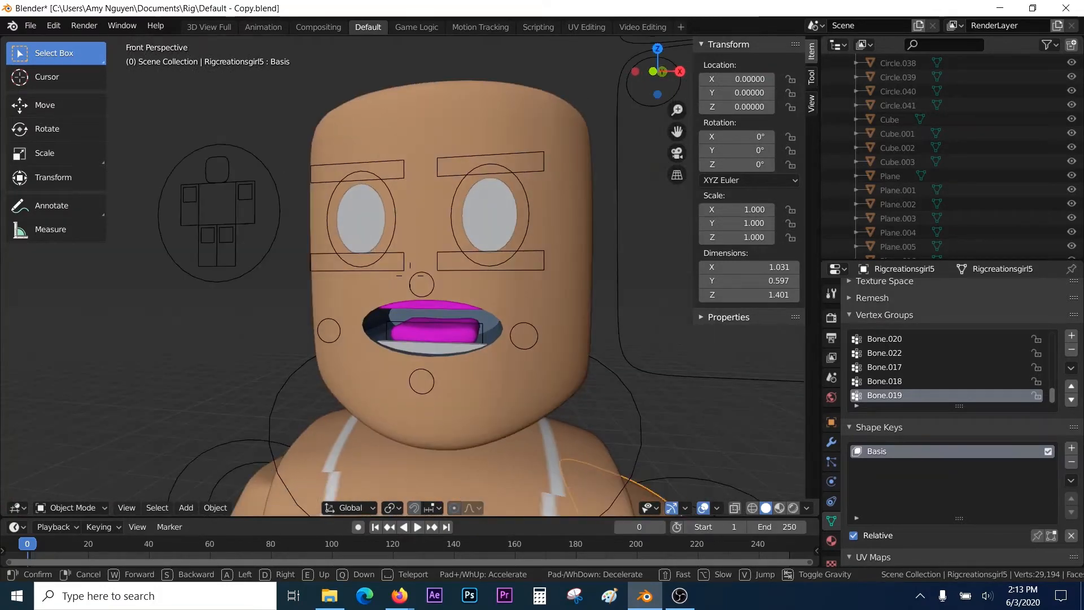
pyautogui.click(410, 276)
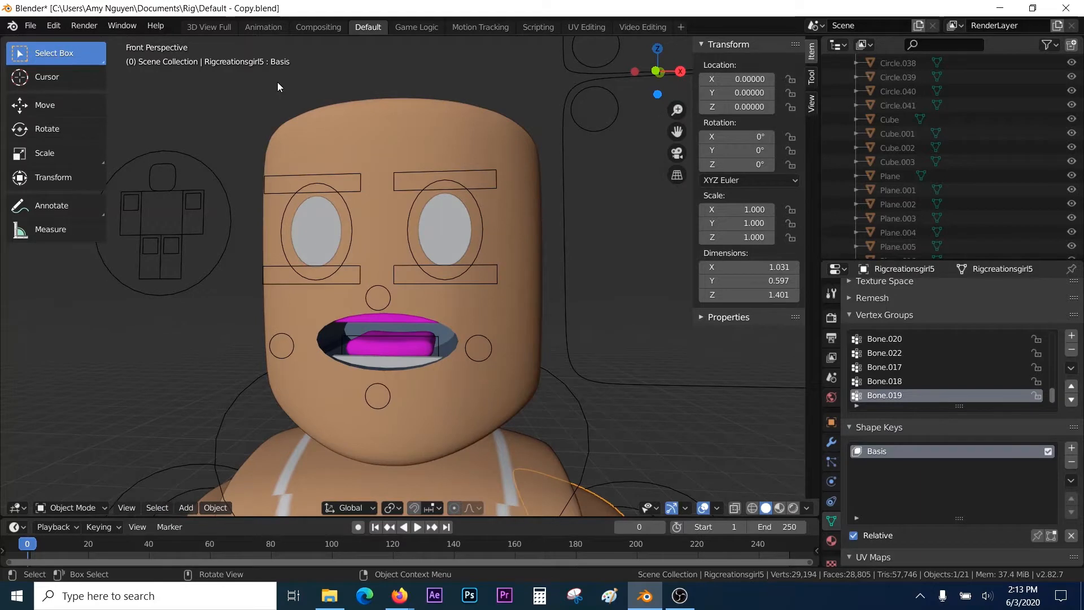
pyautogui.moveTo(276, 87); pyautogui.dragTo(460, 385)
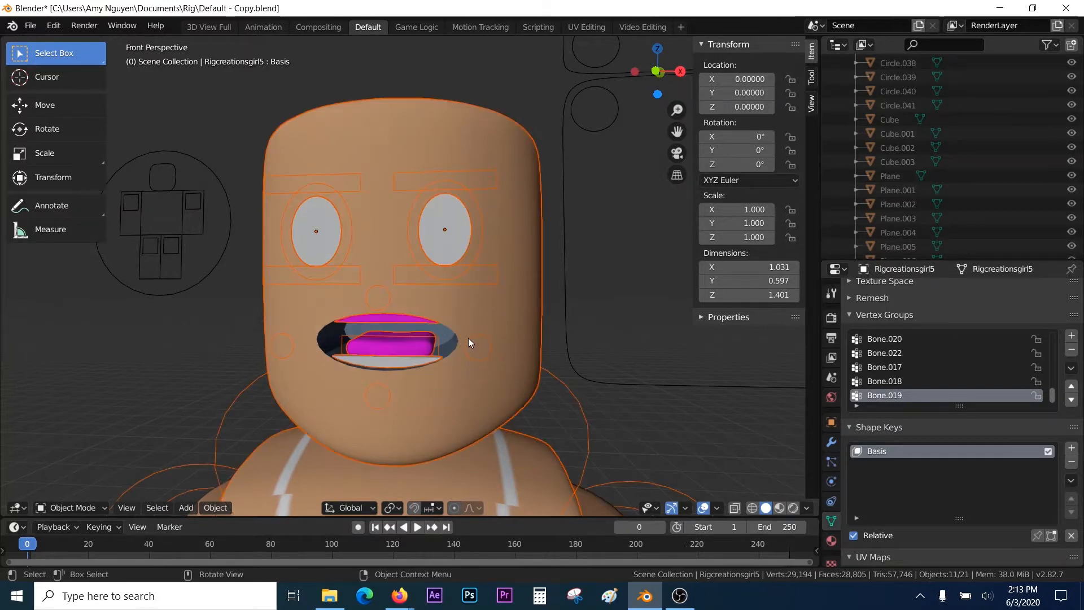
pyautogui.click(423, 127)
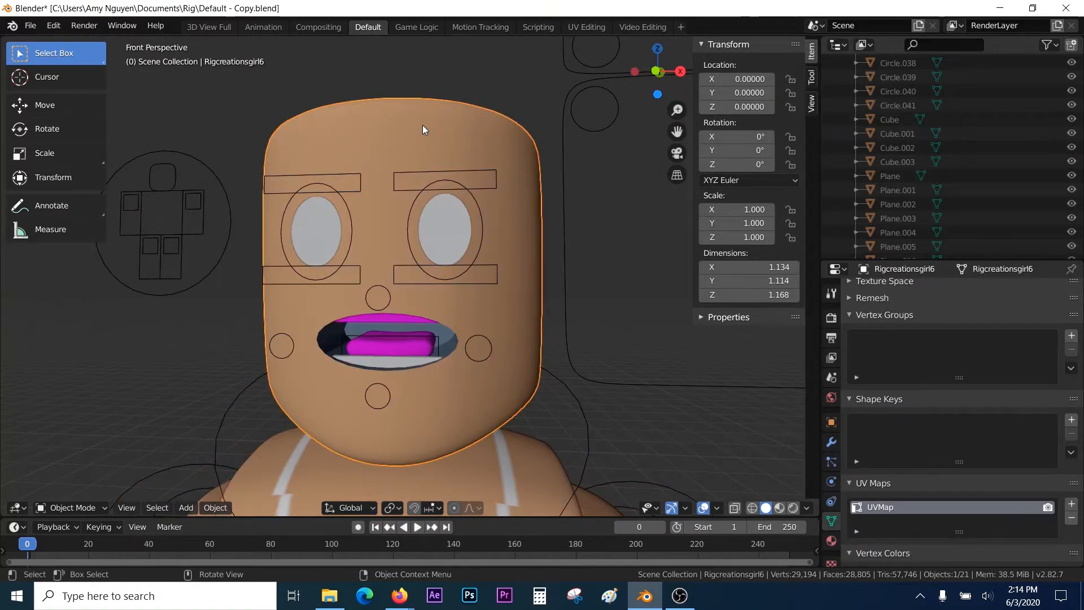
pyautogui.keyDown('shift'); pyautogui.click(314, 224); pyautogui.keyUp('shift')
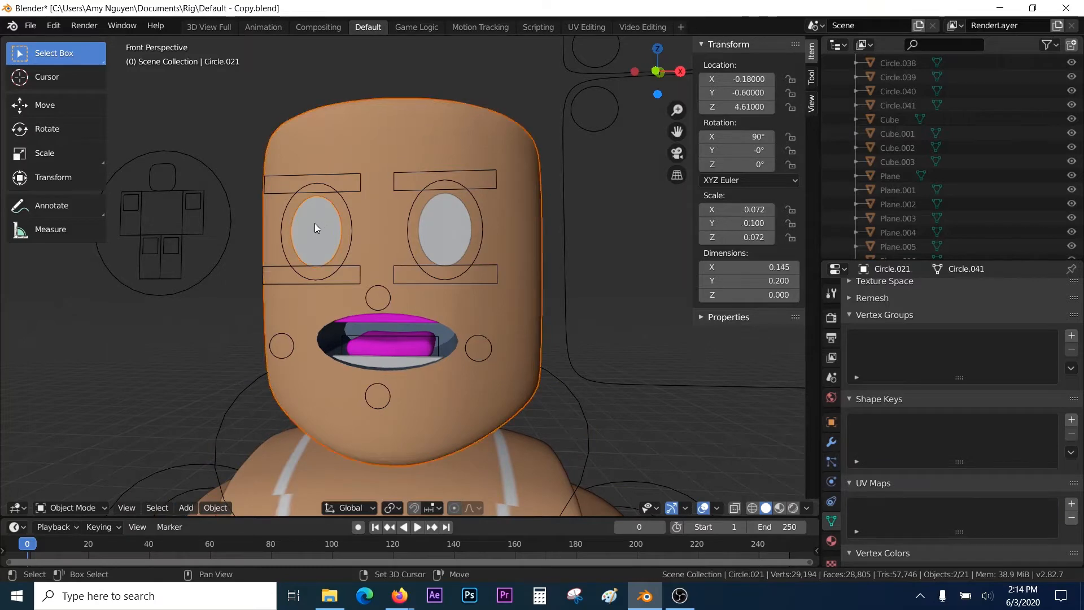
pyautogui.keyDown('shift'); pyautogui.click(445, 227); pyautogui.keyUp('shift')
pyautogui.keyDown('shift'); pyautogui.click(389, 314); pyautogui.keyUp('shift')
pyautogui.press('x')
pyautogui.click(392, 237)
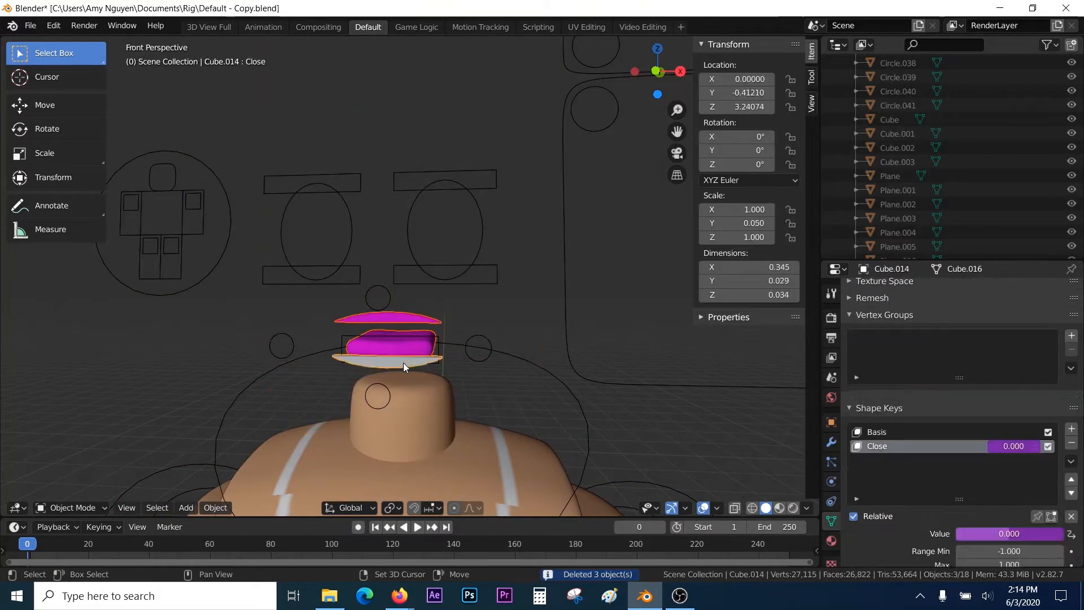
# Delete the three selected mouth pieces left floating above the rig's neck
pyautogui.hotkey('shift', '`')
pyautogui.press('s')
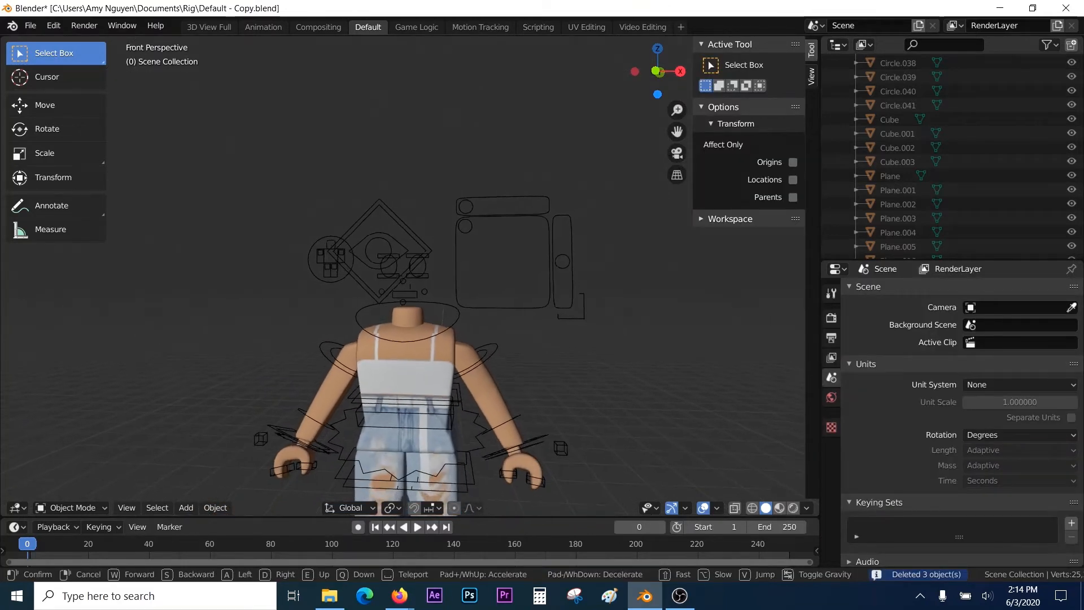
pyautogui.click(402, 275)
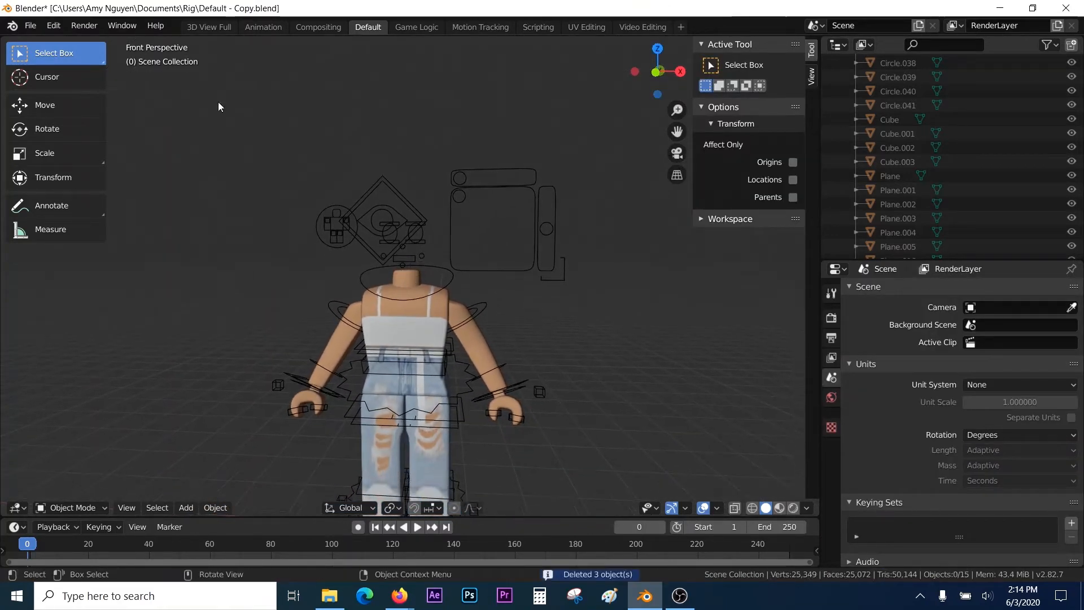
# Import headofmeee.obj from the Desktop as a Wavefront OBJ
pyautogui.click(29, 29)
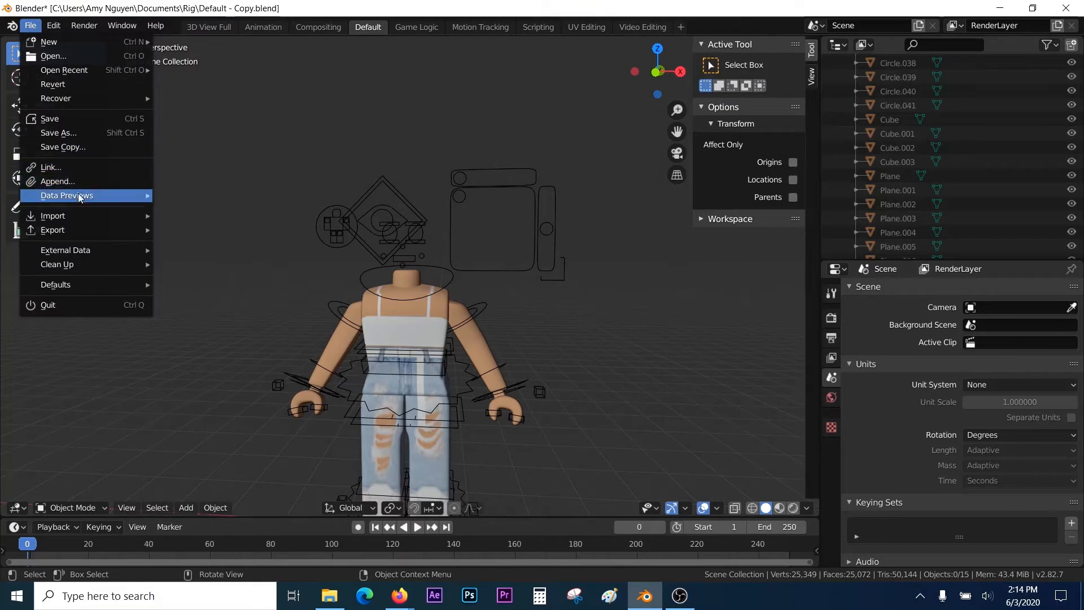
pyautogui.moveTo(78, 195)
pyautogui.moveTo(79, 213)
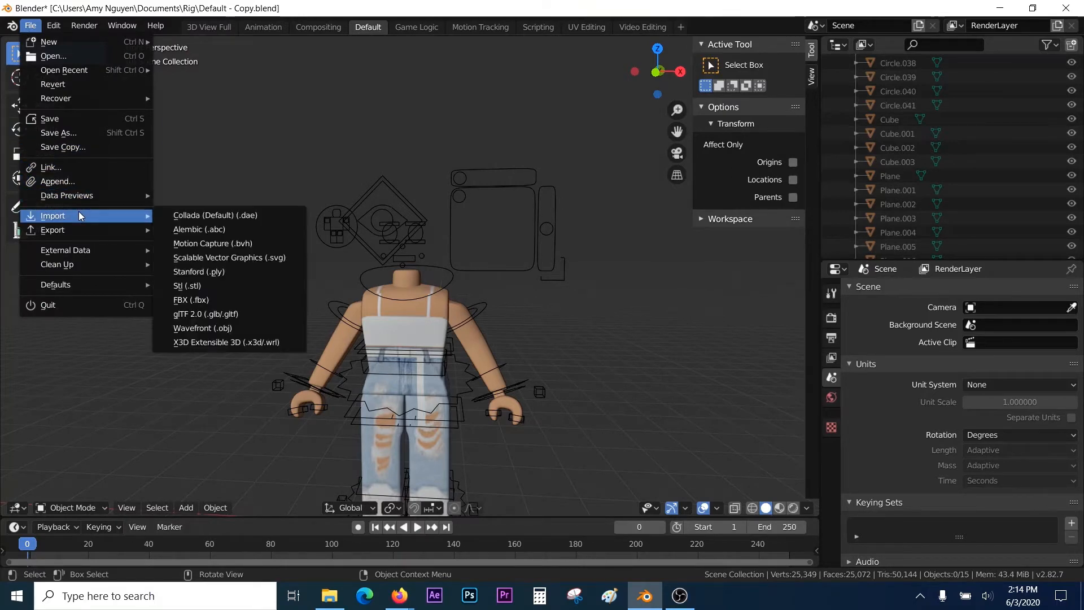
pyautogui.click(224, 327)
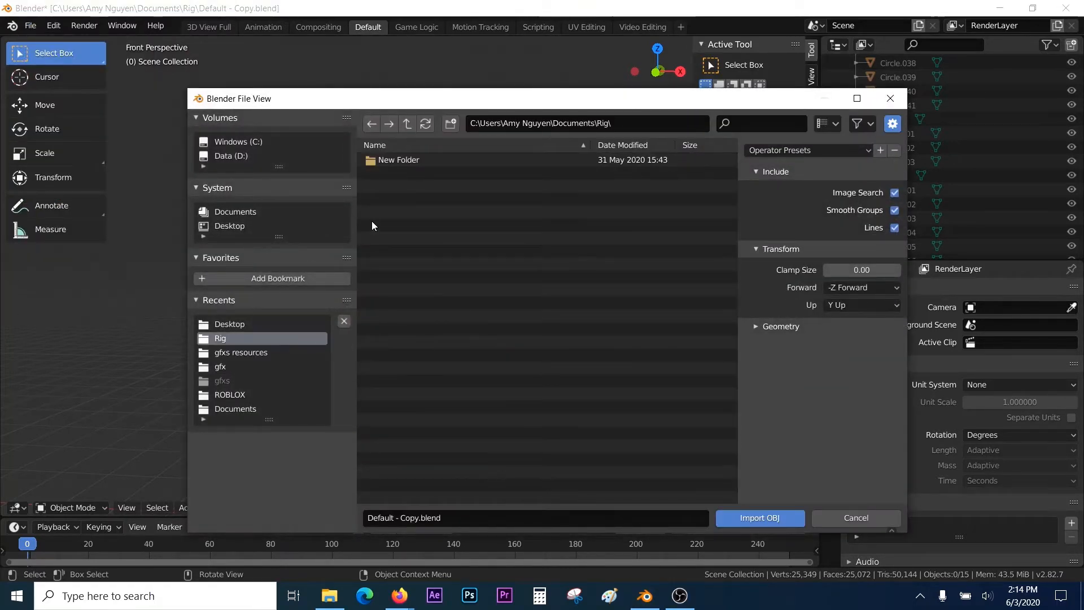
pyautogui.click(252, 322)
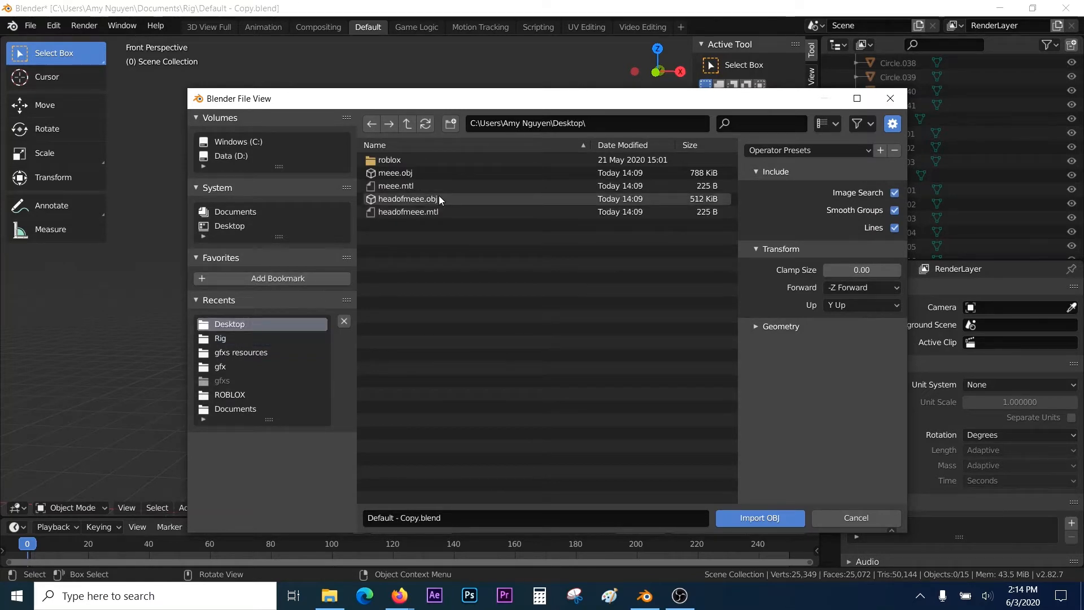
pyautogui.click(458, 199)
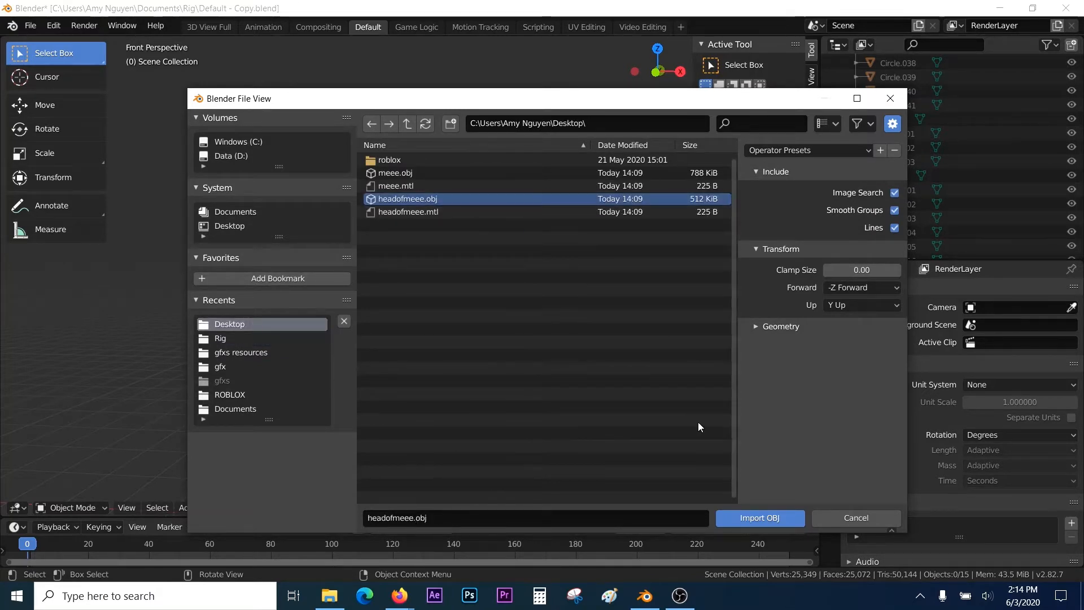
pyautogui.click(740, 511)
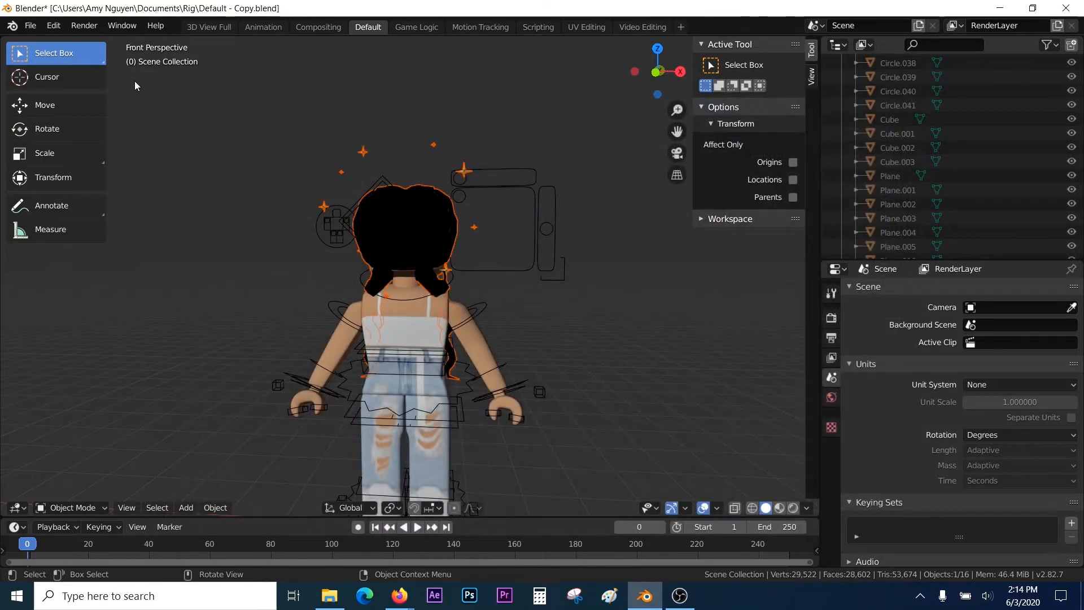
# Search the operators for "set or" and use Set Origin to center the imported head's origin on its geometry
pyautogui.click(50, 26)
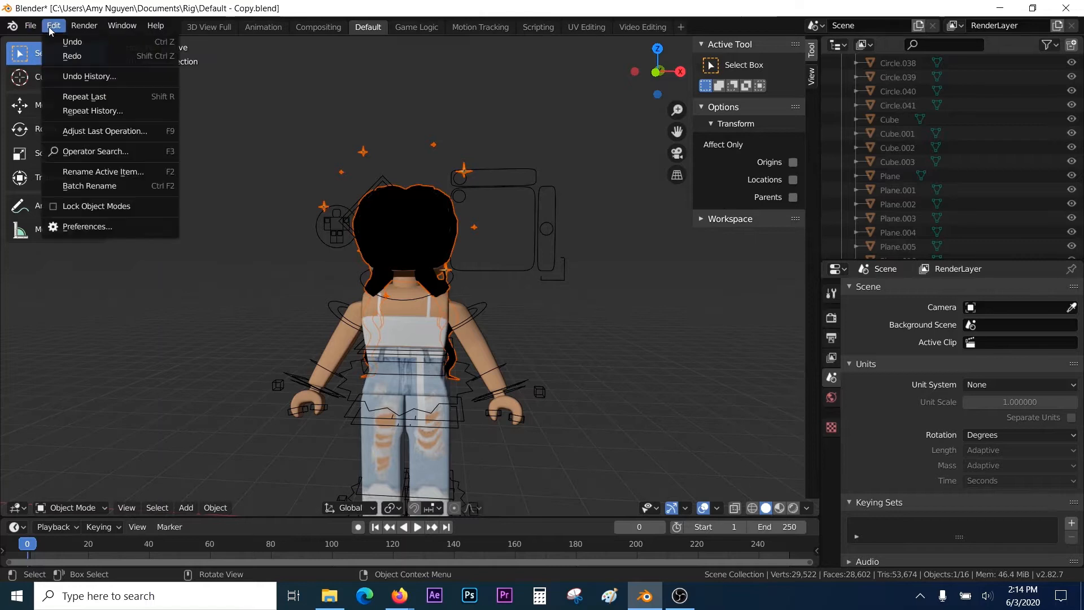
pyautogui.click(91, 151)
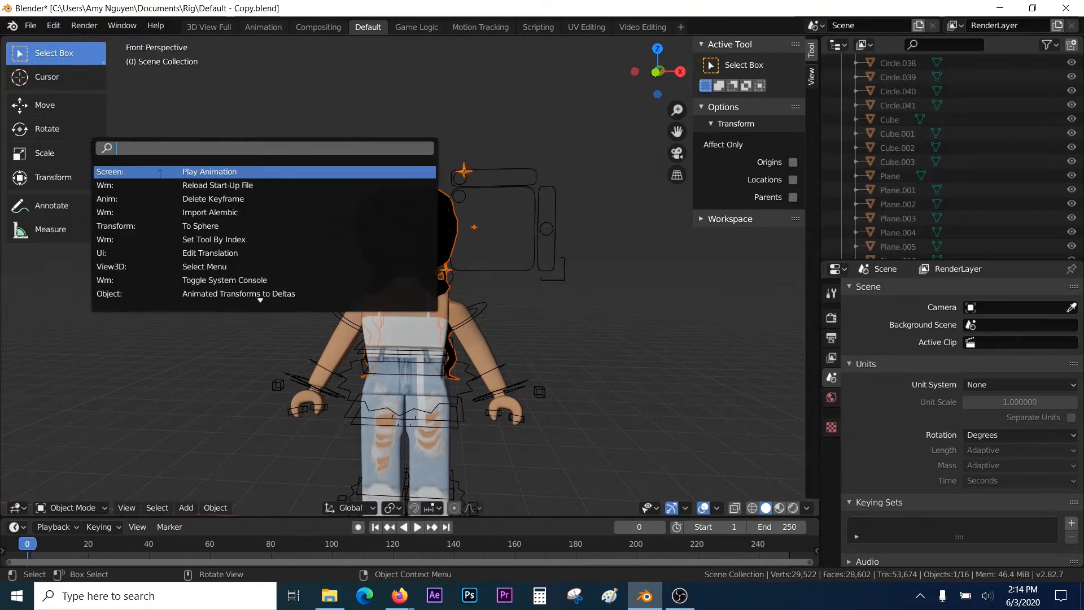
pyautogui.write('se')
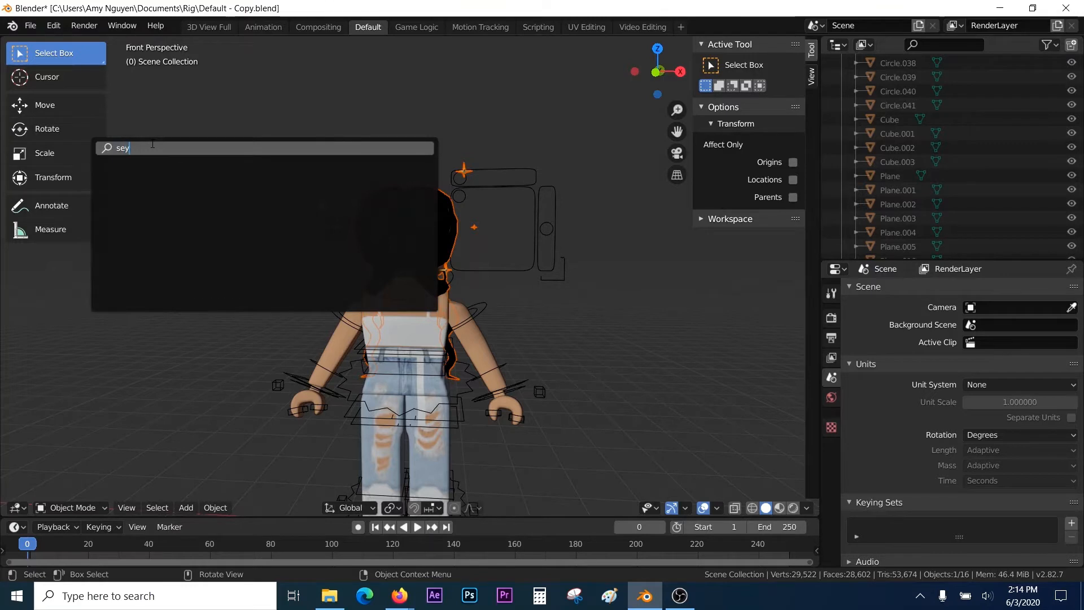
pyautogui.write('t')
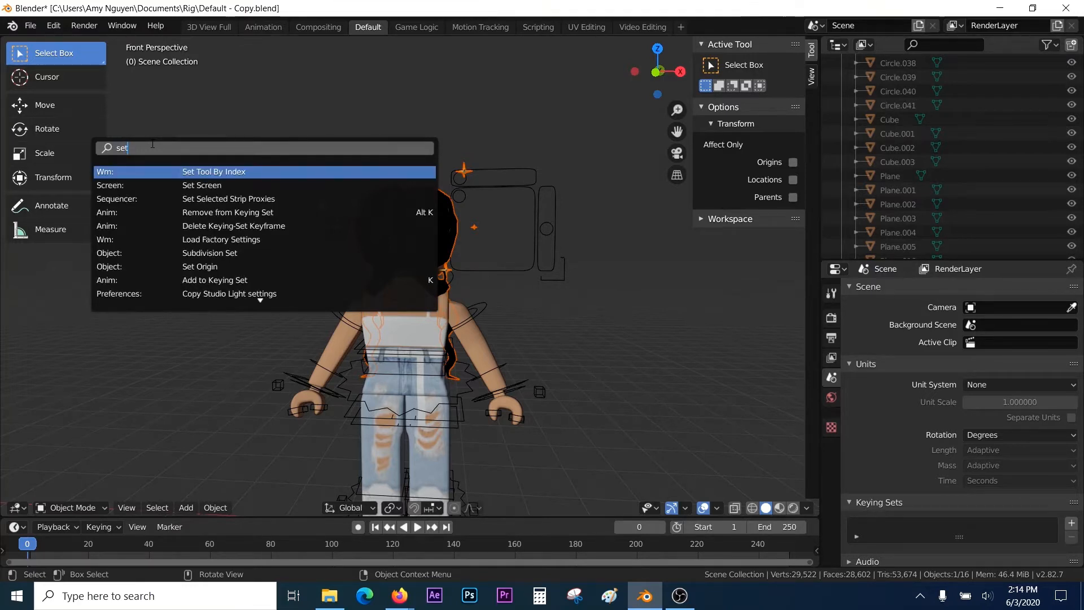
pyautogui.write(' or')
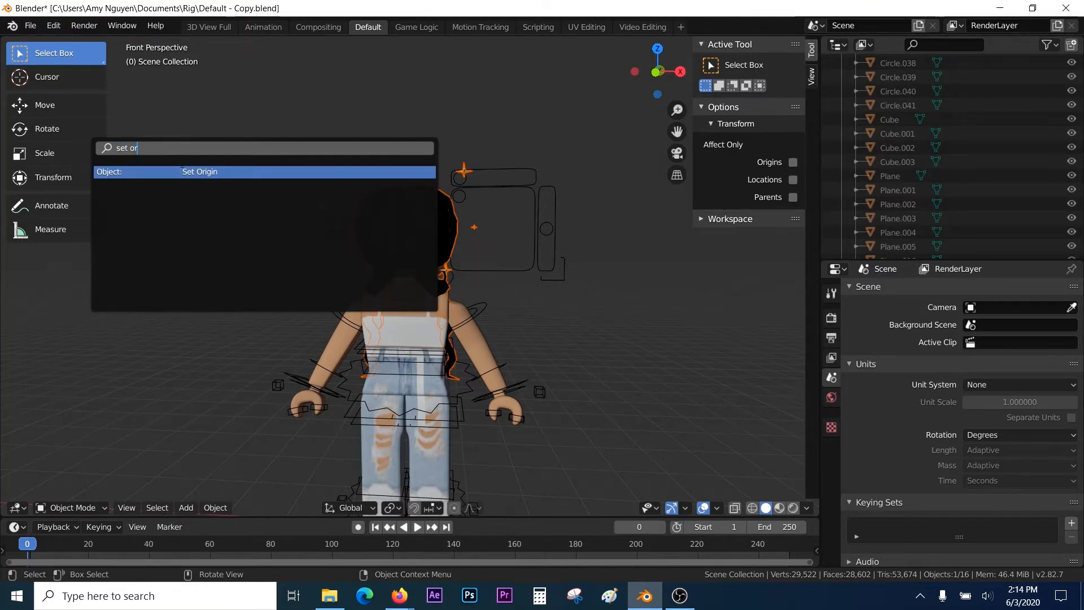
pyautogui.click(185, 171)
pyautogui.click(169, 184)
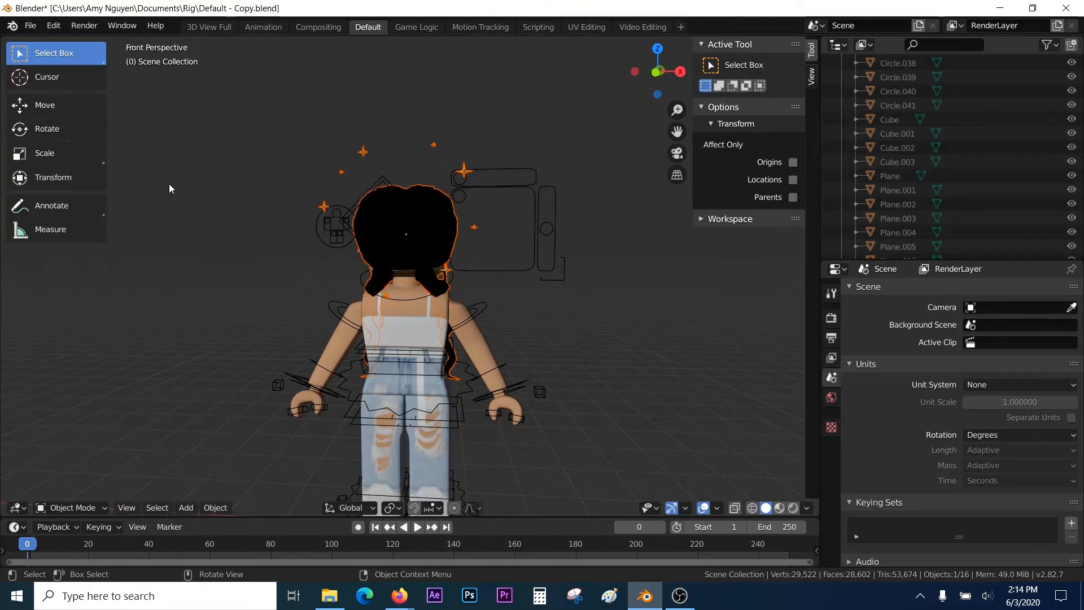
# Rotate the imported head around its vertical axis so the face points forward like the rig's body
pyautogui.click(59, 110)
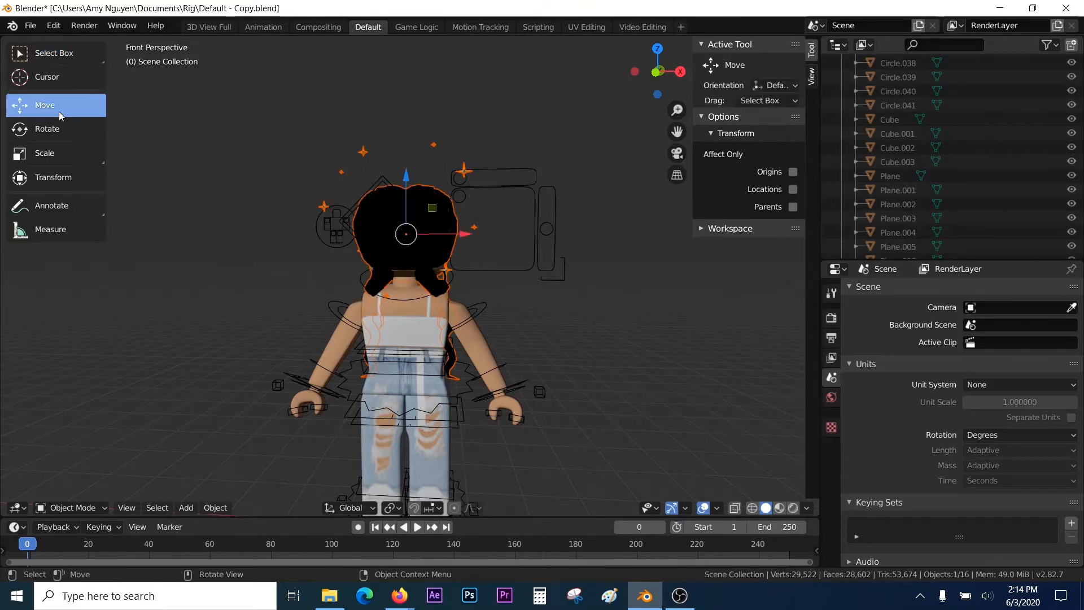
pyautogui.click(69, 170)
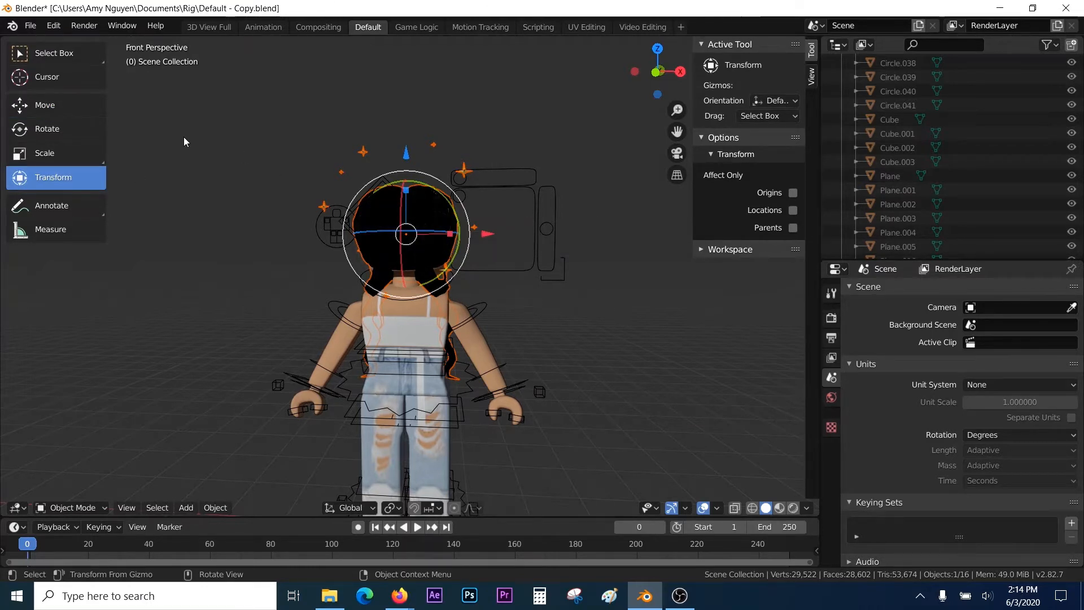
pyautogui.click(84, 134)
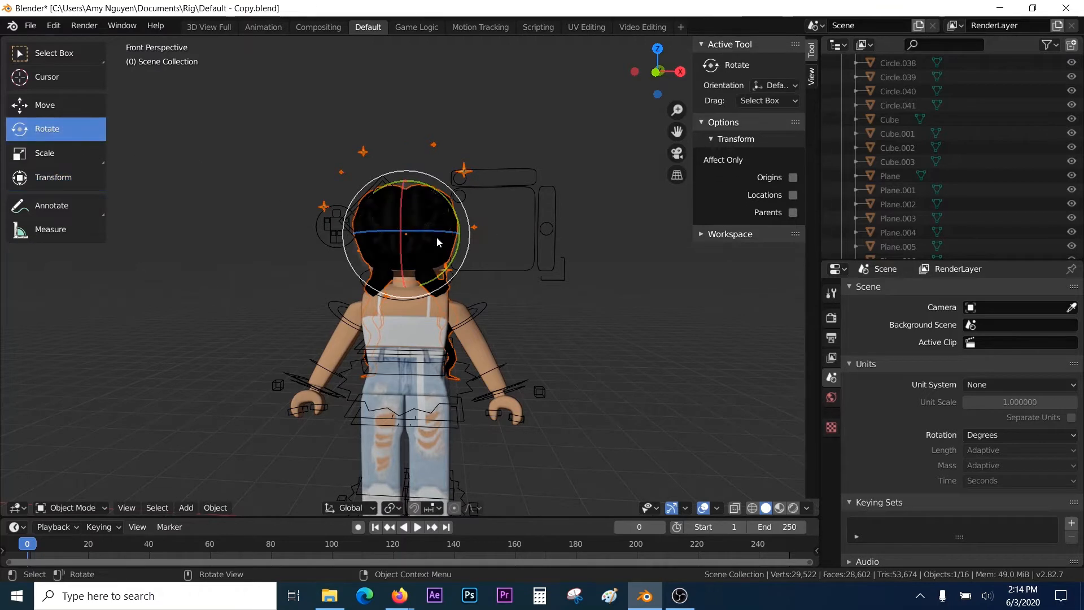
pyautogui.moveTo(436, 236); pyautogui.dragTo(362, 248)
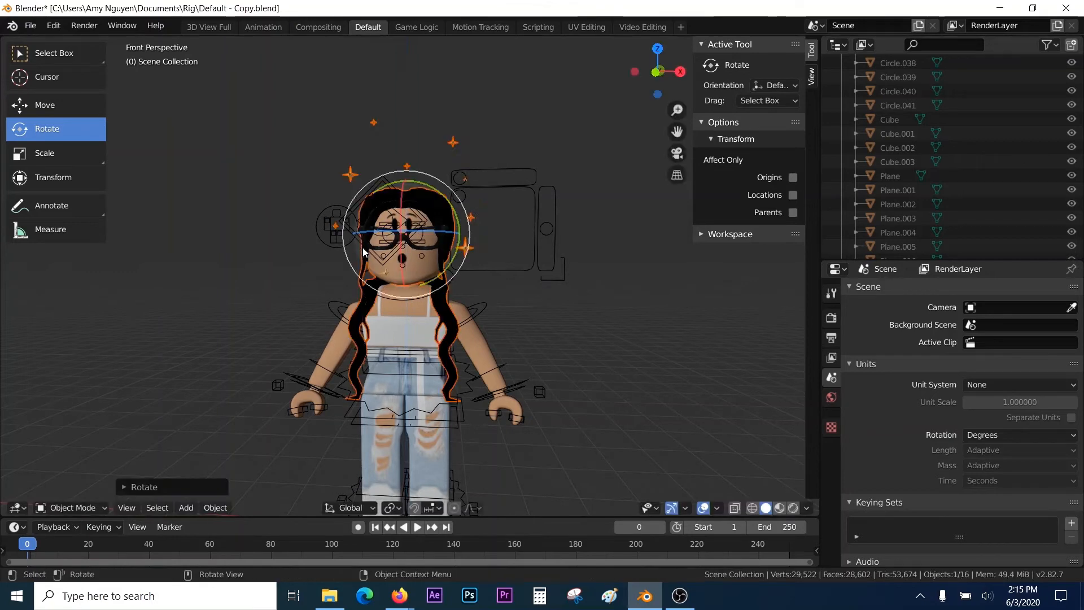
# Move the head slightly upward along Z to seat it on the neck, and deselect it
pyautogui.click(46, 106)
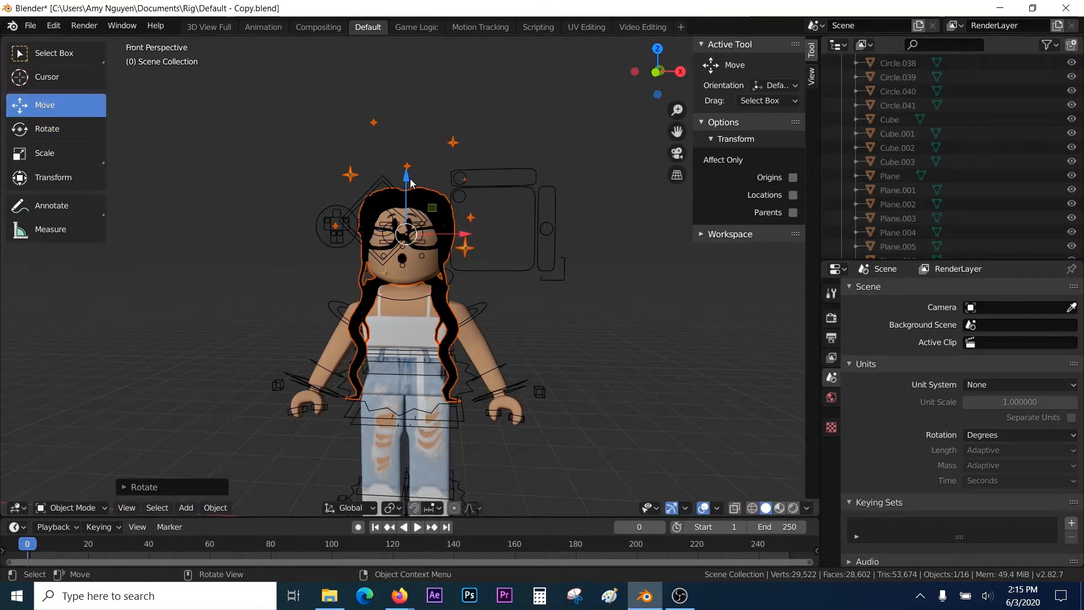
pyautogui.moveTo(407, 180); pyautogui.dragTo(408, 175)
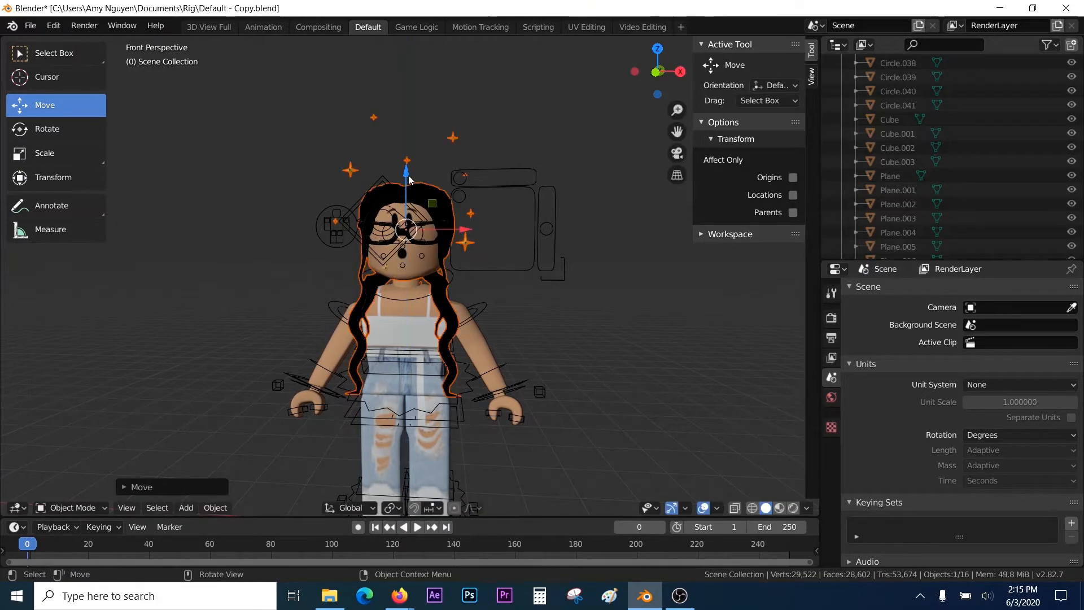
pyautogui.click(519, 138)
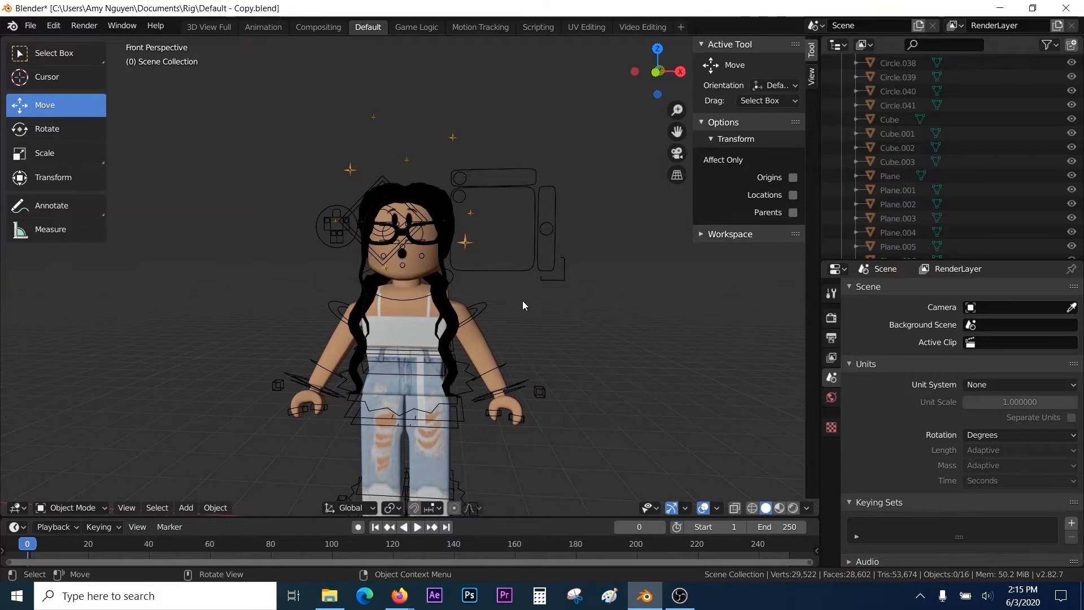
pyautogui.hotkey('shift', '`')
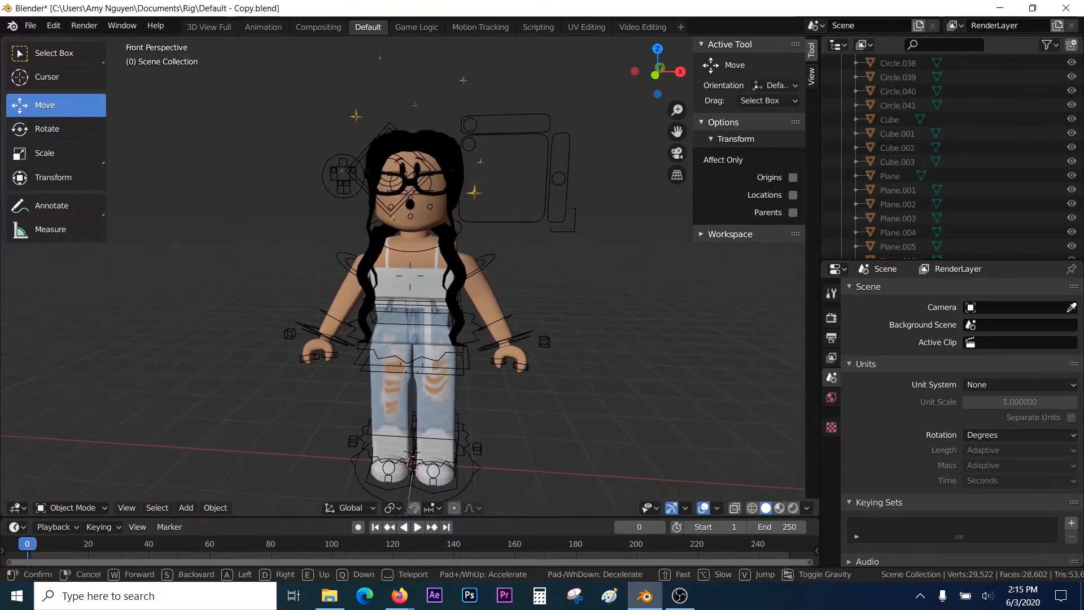
pyautogui.click(410, 276)
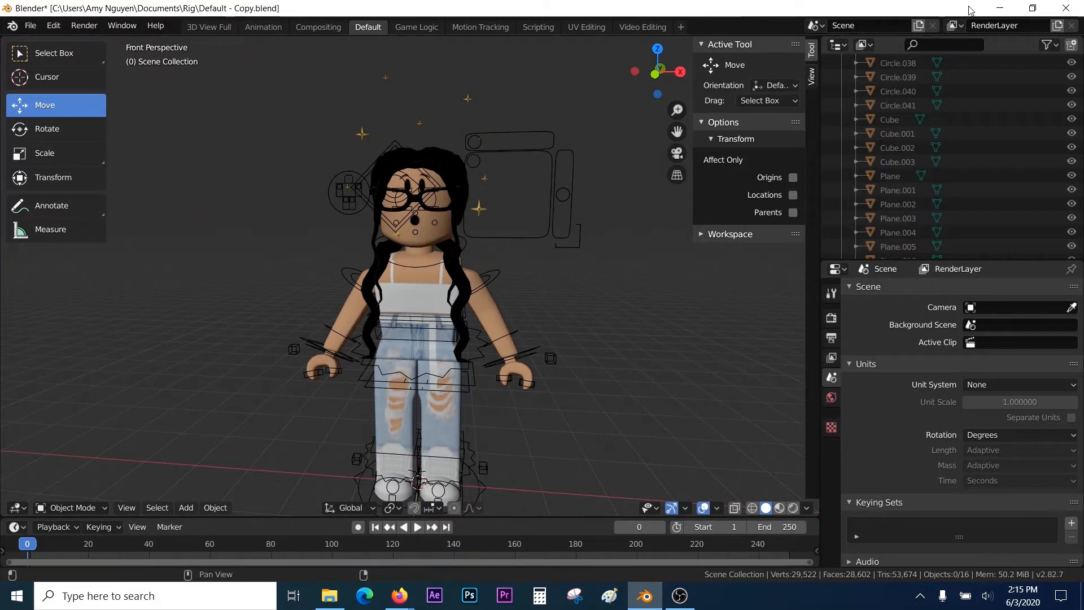
# Minimize Blender, launch Roblox Studio from the desktop and create a new place from the Baseplate template
pyautogui.click(1008, 7)
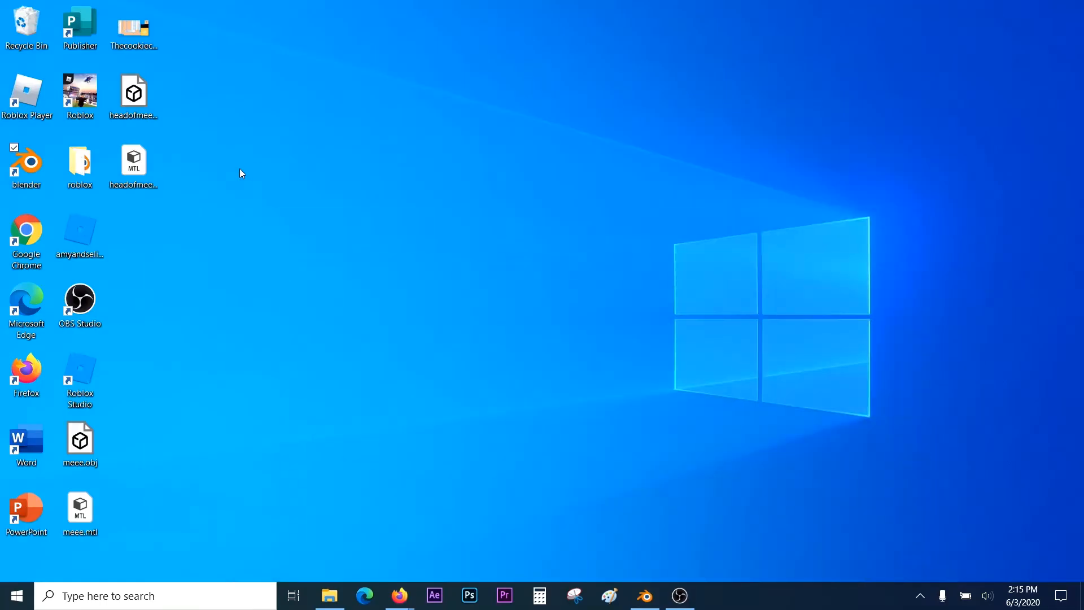
pyautogui.doubleClick(92, 379)
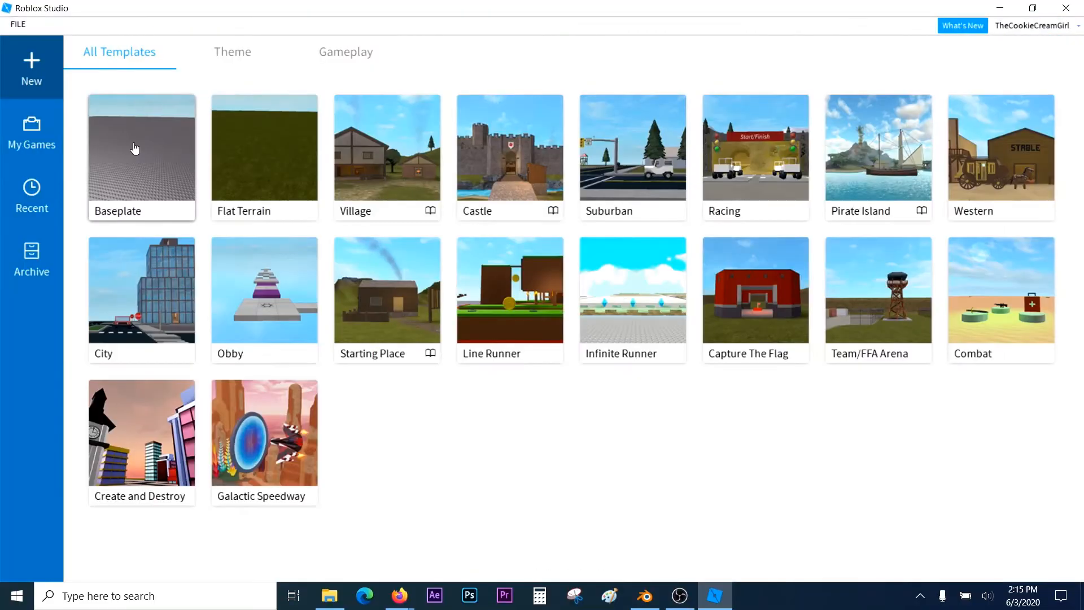
pyautogui.click(133, 142)
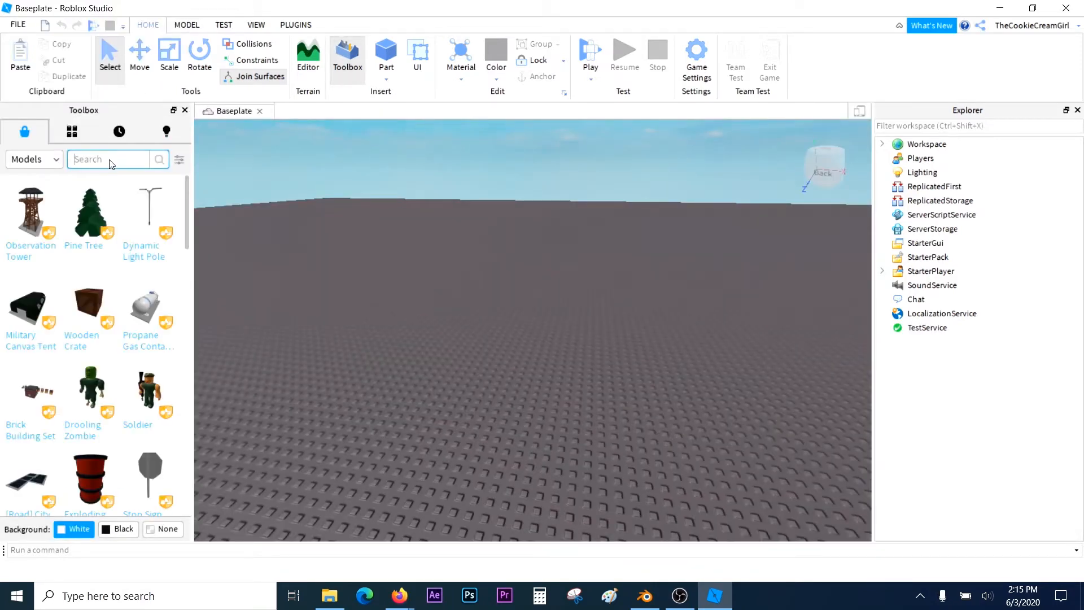
# Search the model library for "ice cream", insert the first Ice Cream cone and dismiss the starter pack question
pyautogui.write('ice cream')
pyautogui.press('Return')
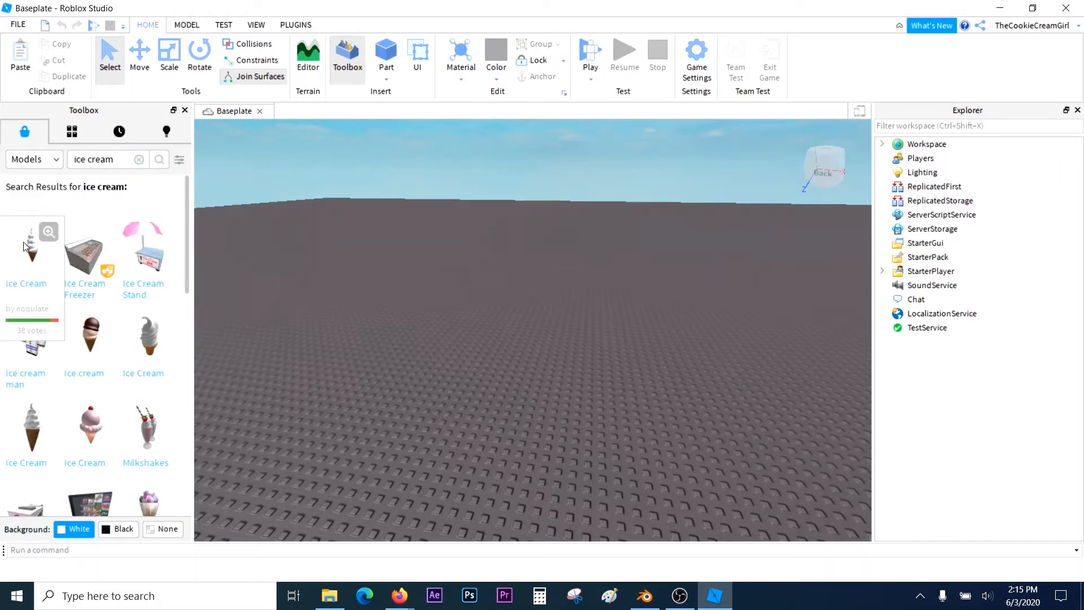
pyautogui.click(23, 252)
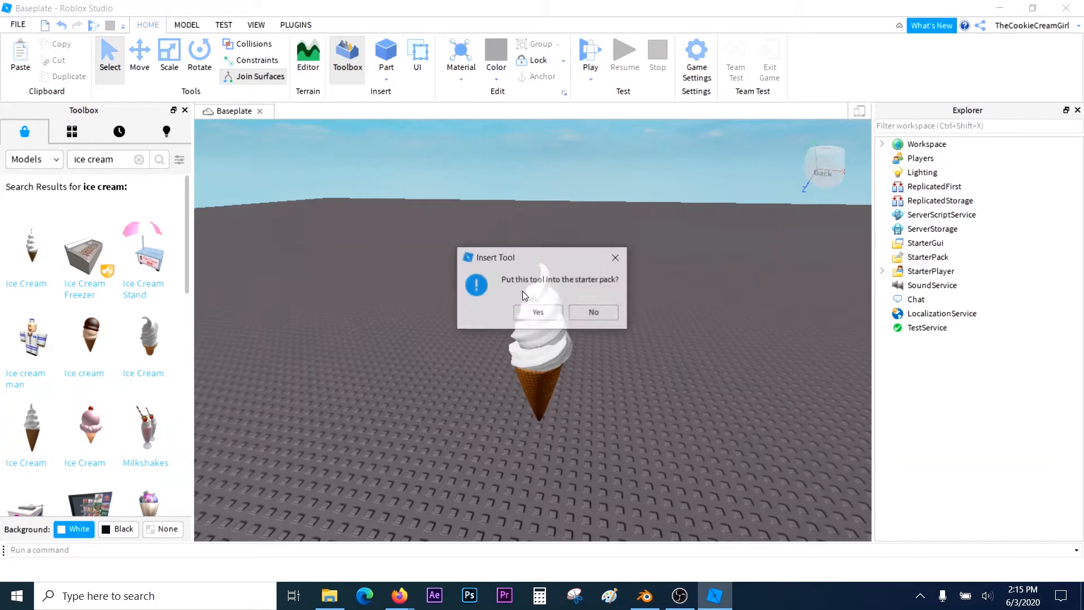
pyautogui.click(617, 257)
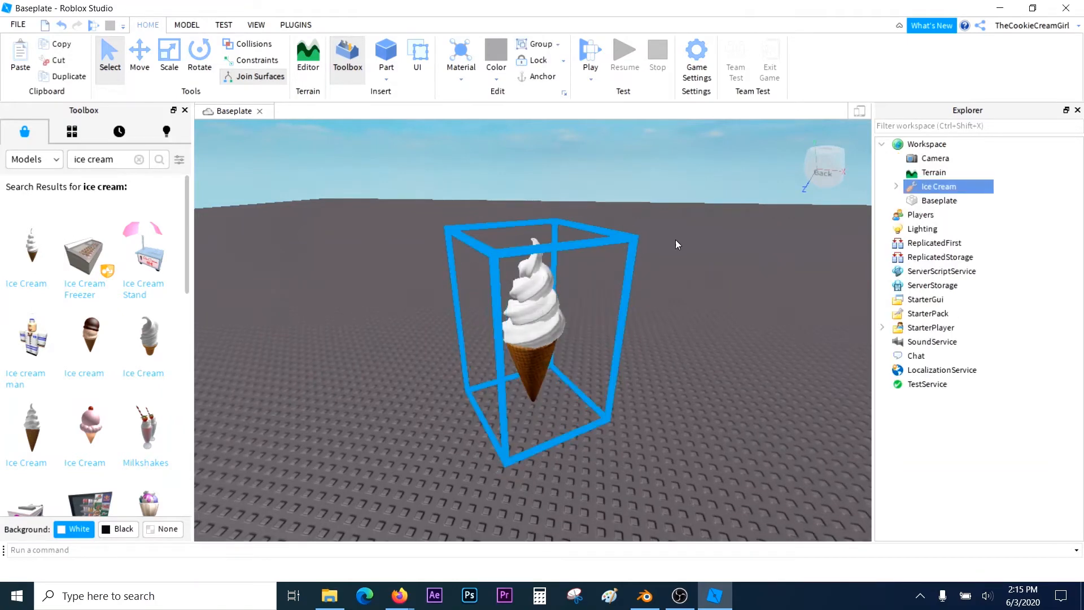
# Export the Ice Cream model to the Desktop as an OBJ file named icecream
pyautogui.rightClick(928, 189)
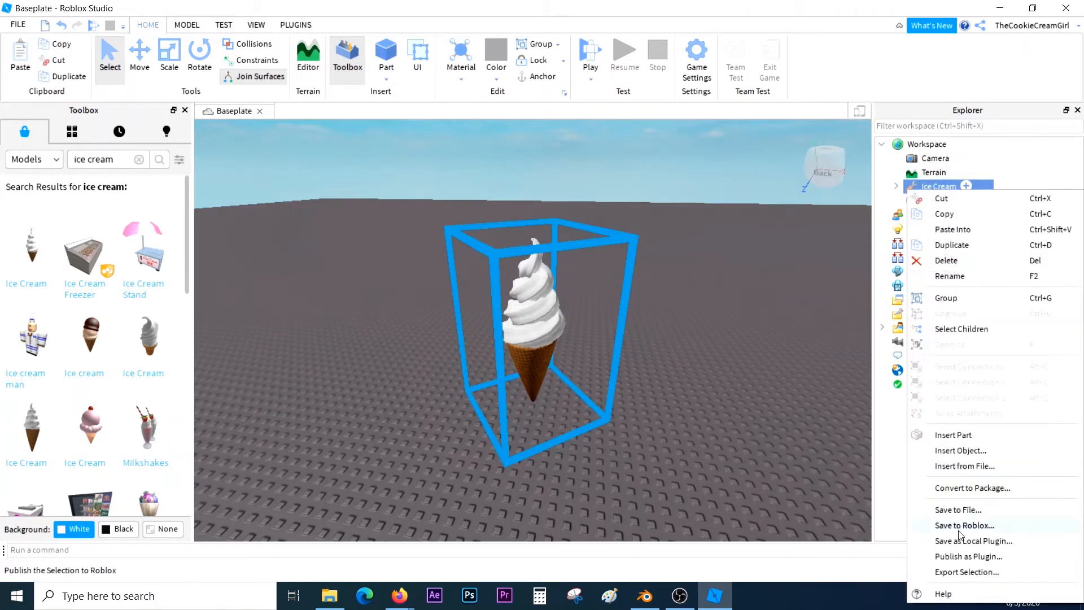
pyautogui.click(966, 572)
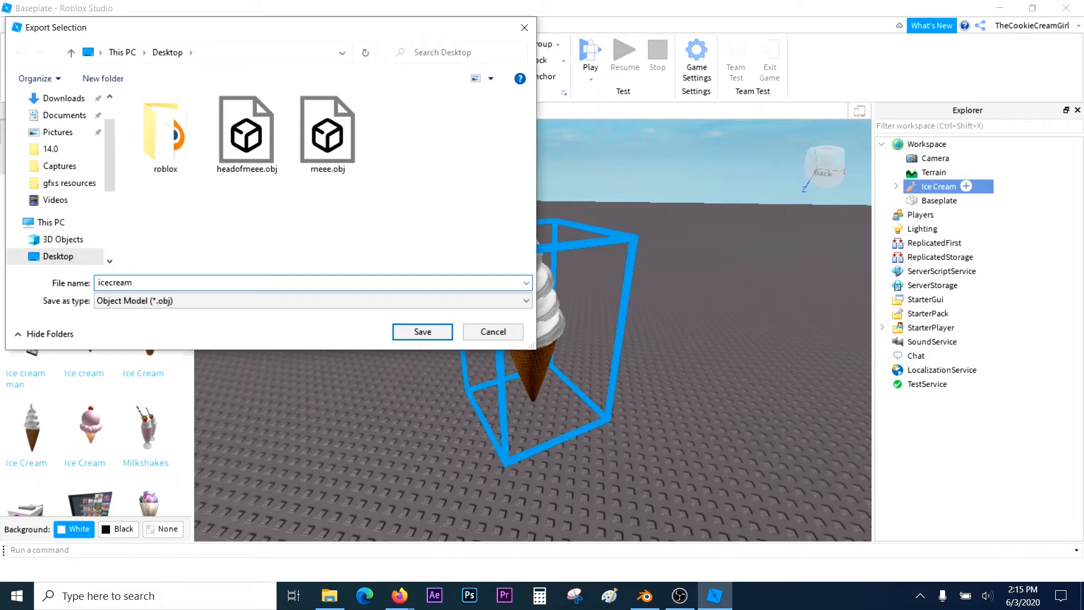
pyautogui.press('Return')
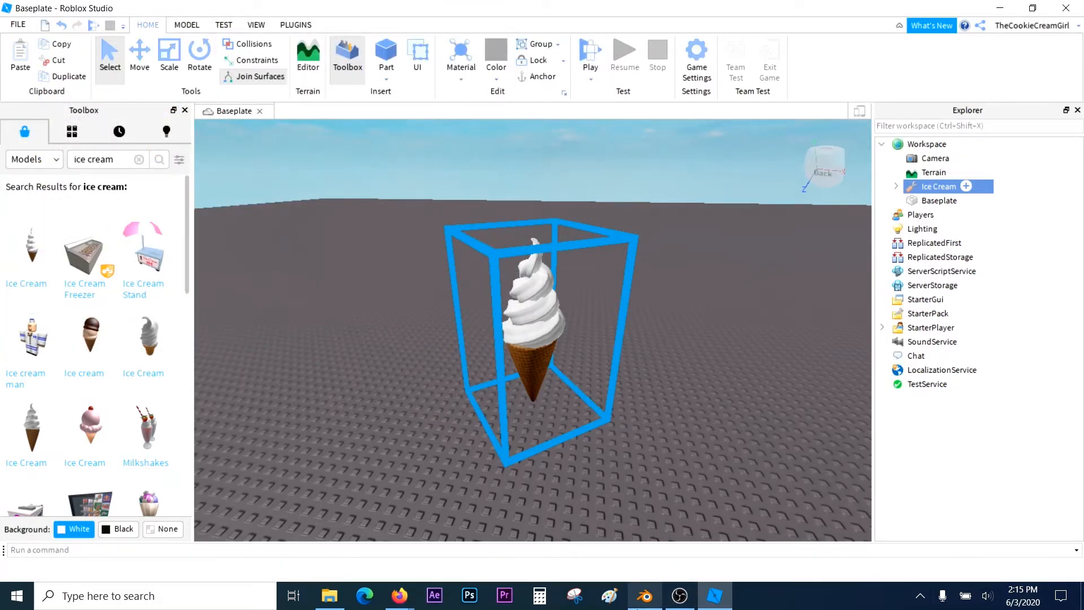
# Switch to Blender, import ROOOOMM.obj from the Documents\ROBLOX\gfxs resources folder as a Wavefront OBJ, and deselect the room
pyautogui.moveTo(644, 594)
pyautogui.click(644, 538)
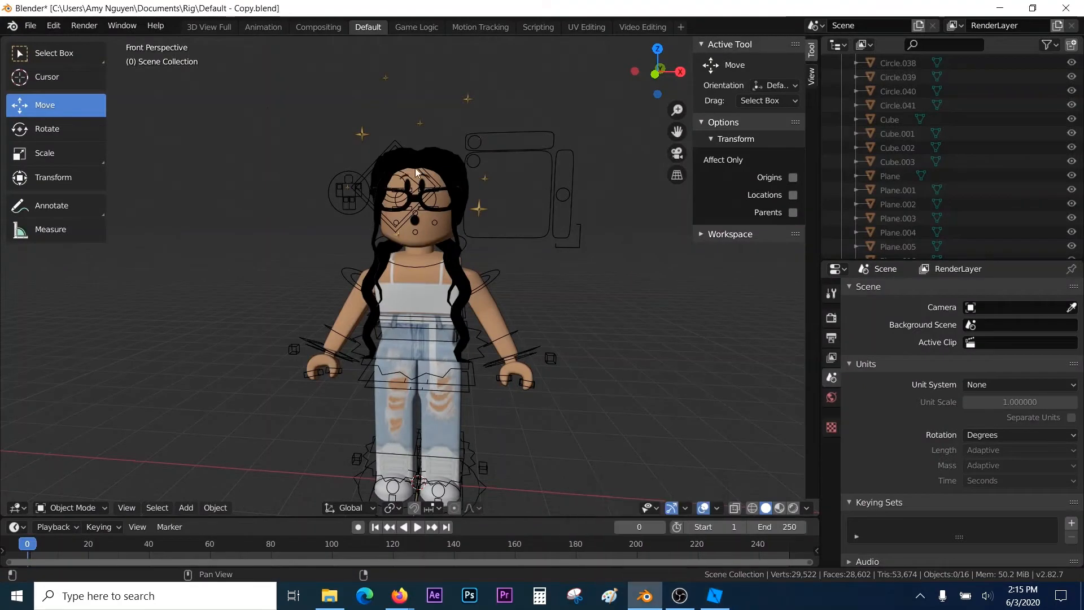
pyautogui.click(31, 26)
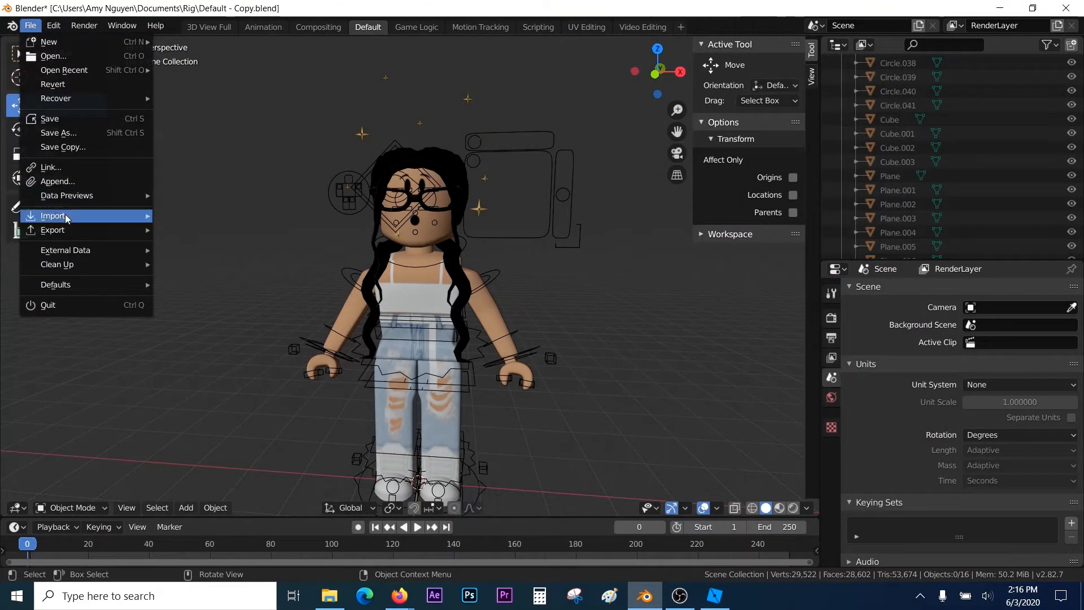
pyautogui.moveTo(66, 214)
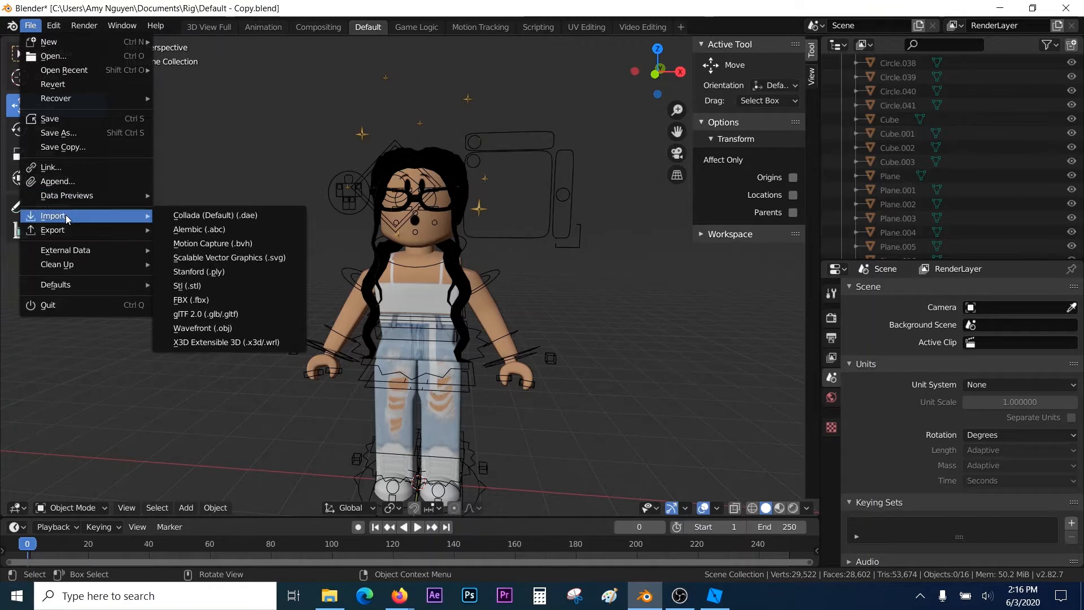
pyautogui.click(196, 328)
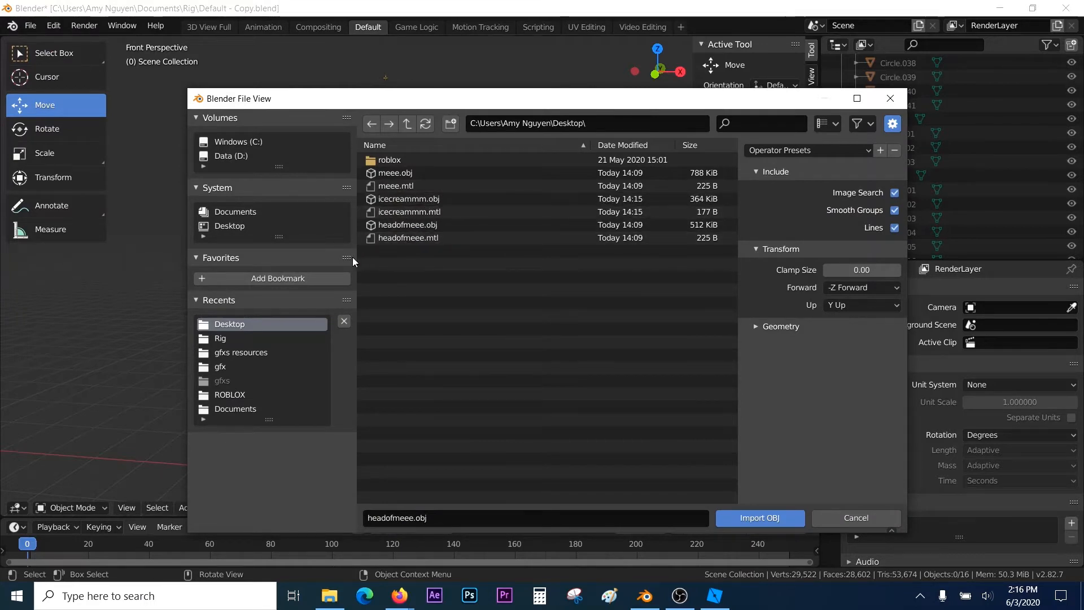
pyautogui.click(266, 211)
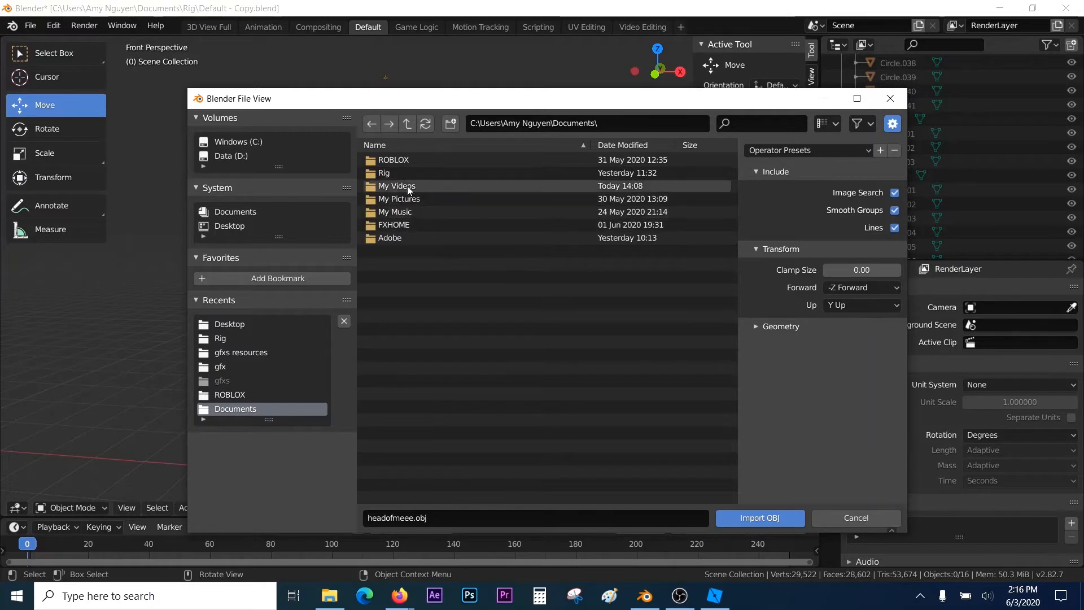
pyautogui.doubleClick(393, 160)
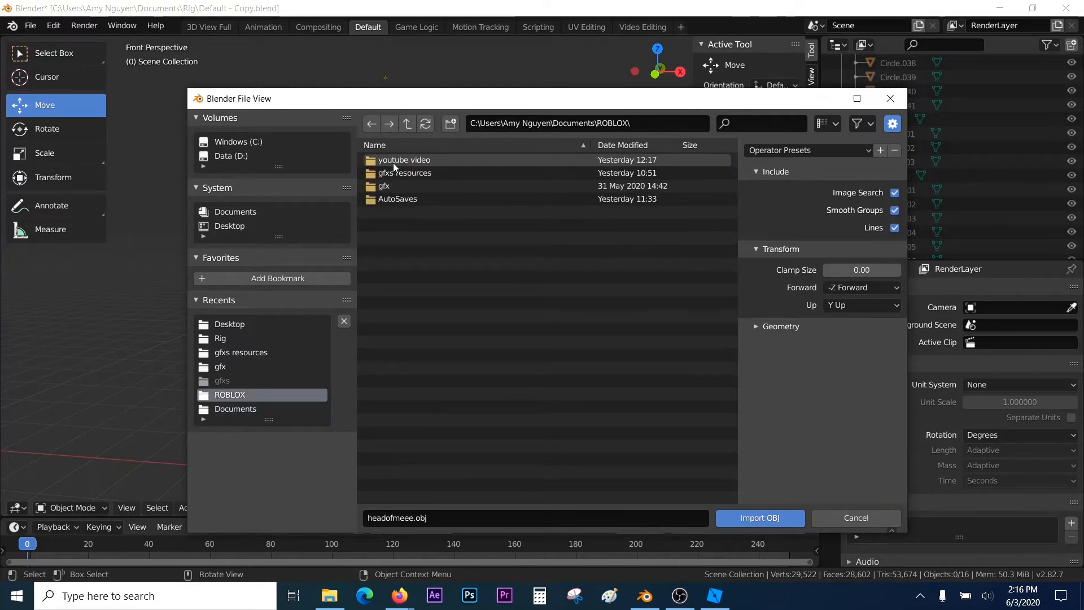
pyautogui.doubleClick(420, 176)
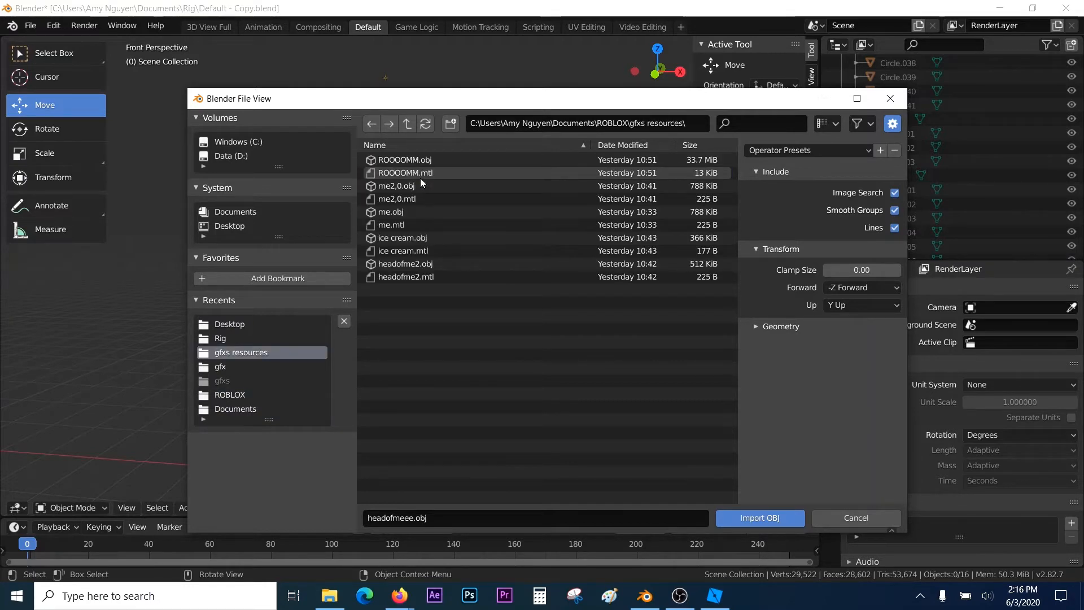
pyautogui.click(424, 174)
pyautogui.click(432, 159)
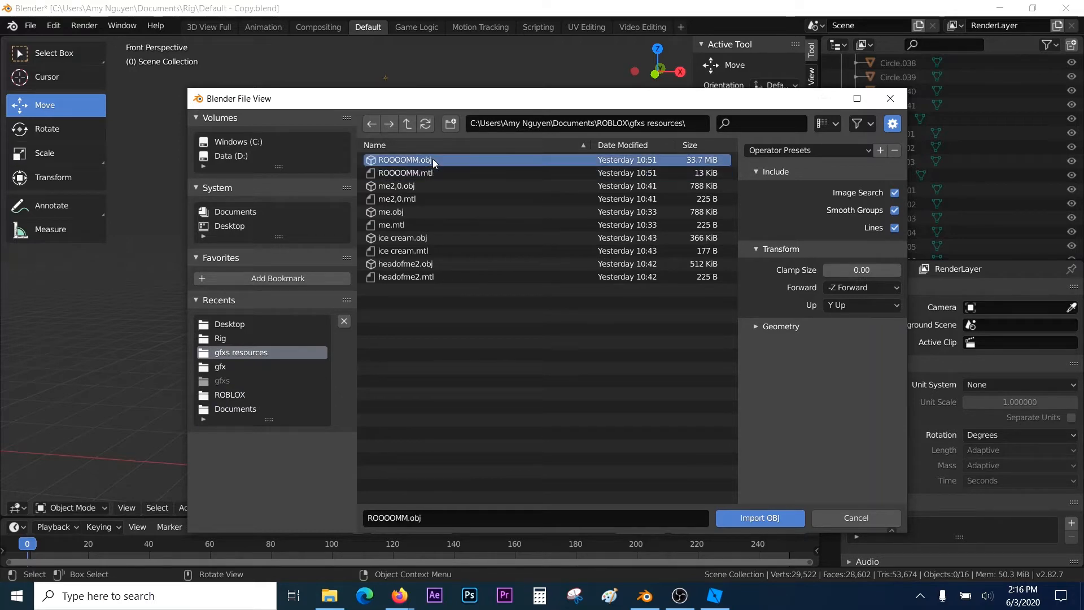
pyautogui.click(744, 519)
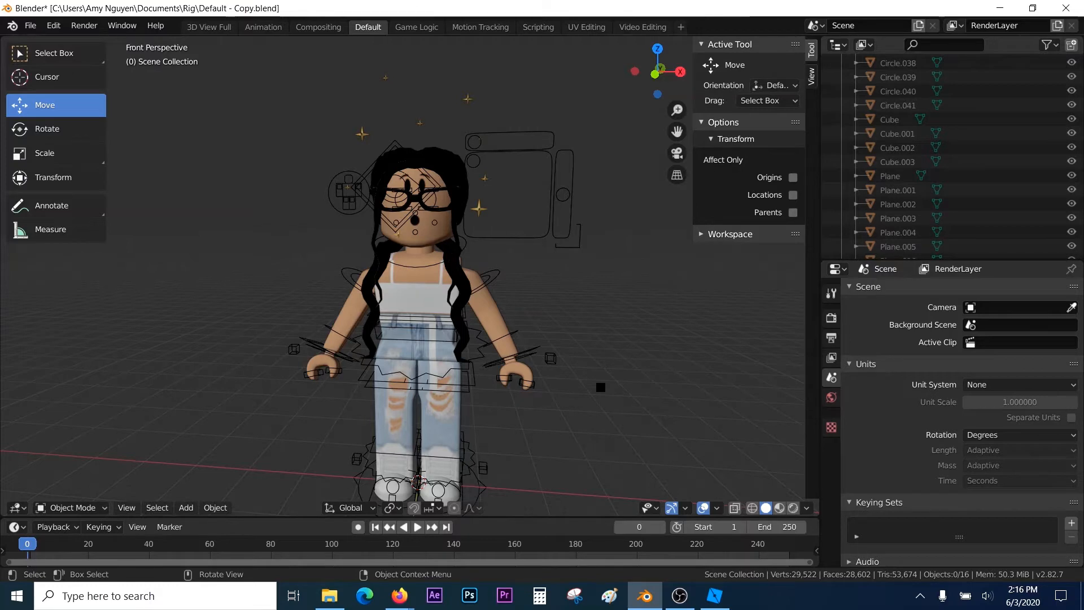
pyautogui.hotkey('ctrl', 'v')
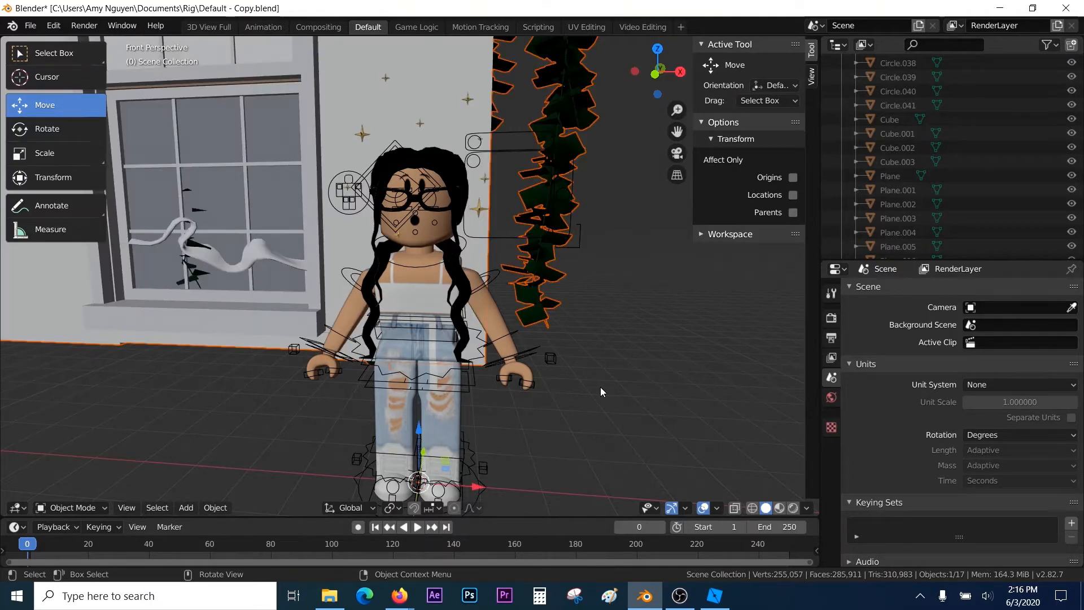
pyautogui.click(585, 382)
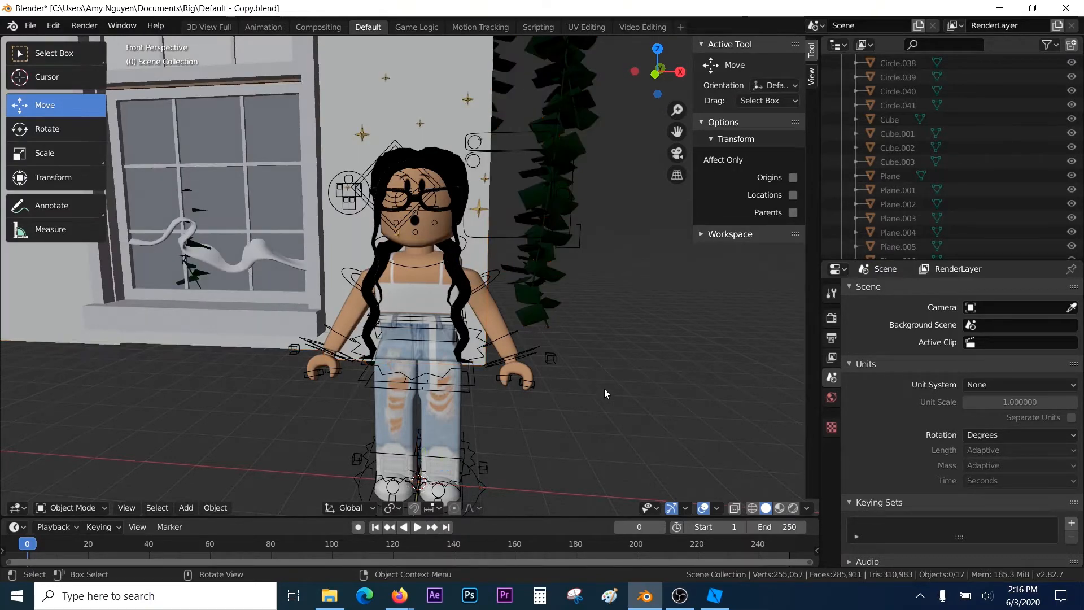
# Select the rig's root ring together with the head and move both along Y into the room, about 10.6 units
pyautogui.hotkey('shift', '`')
pyautogui.click(441, 337)
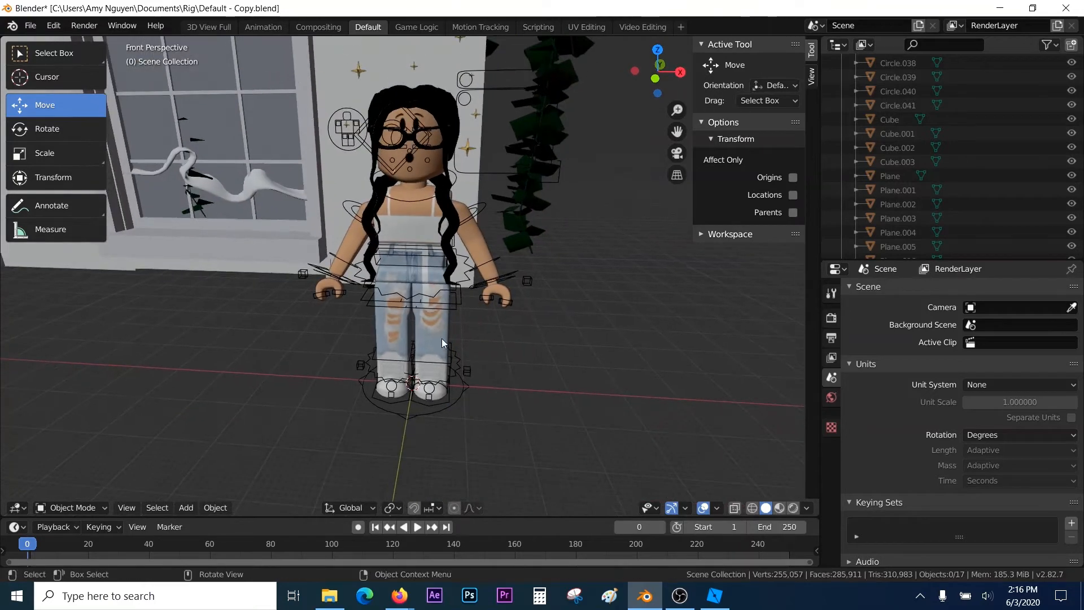
pyautogui.click(403, 419)
pyautogui.keyDown('shift'); pyautogui.click(436, 101); pyautogui.keyUp('shift')
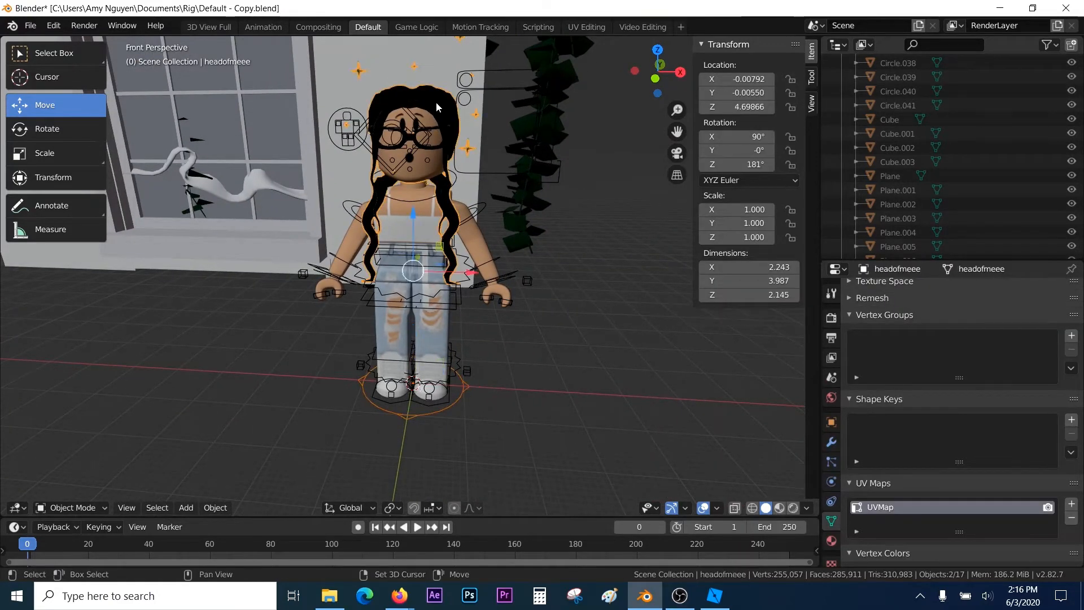
pyautogui.press('y')
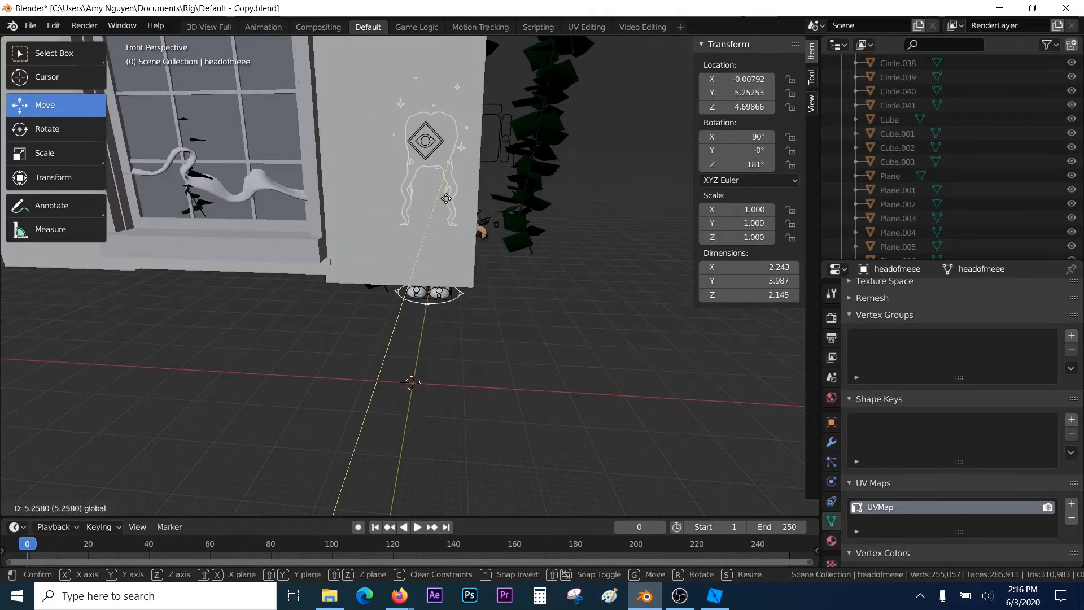
pyautogui.click(452, 185)
# Raise the rig and head along Z and shift them along X beside the bed, putting the head at about X -3.62, Z 6.97
pyautogui.hotkey('shift', '`')
pyautogui.press('w')
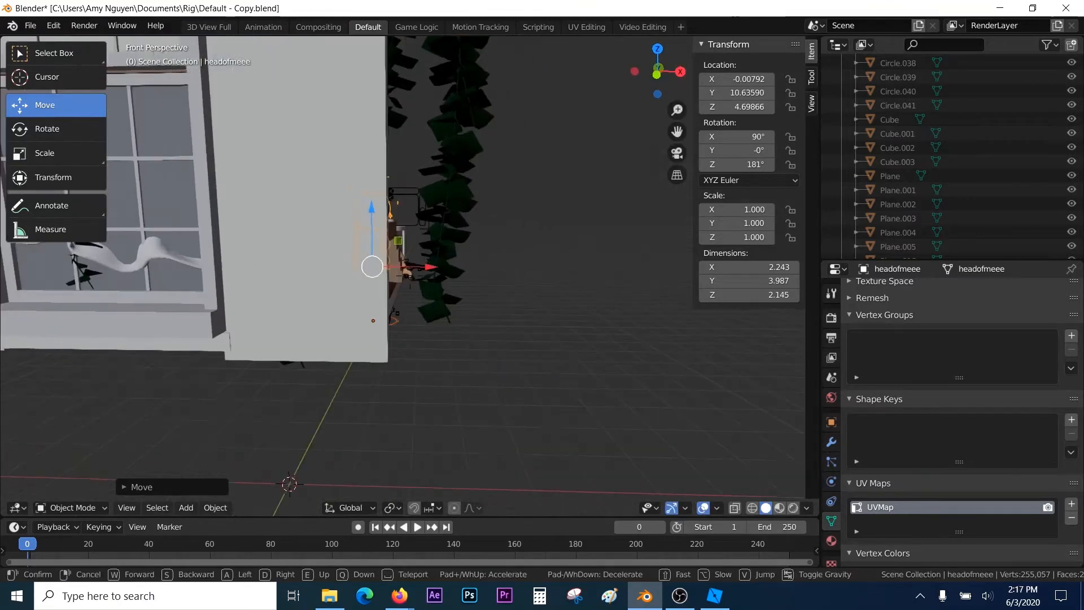
pyautogui.press('w')
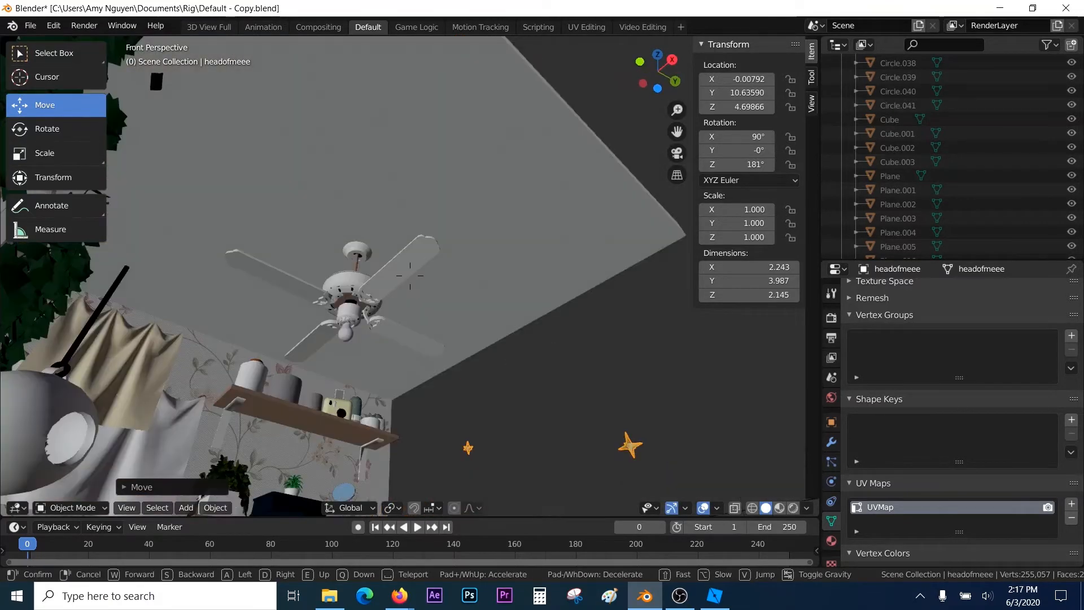
pyautogui.click(410, 275)
pyautogui.press('g')
pyautogui.press('z')
pyautogui.click(410, 276)
pyautogui.press('g')
pyautogui.press('x')
pyautogui.click(226, 169)
# Move the rig and head above the bed, with the head at about X -7.48, Y 7.41 and Z 9.43
pyautogui.hotkey('shift', '`')
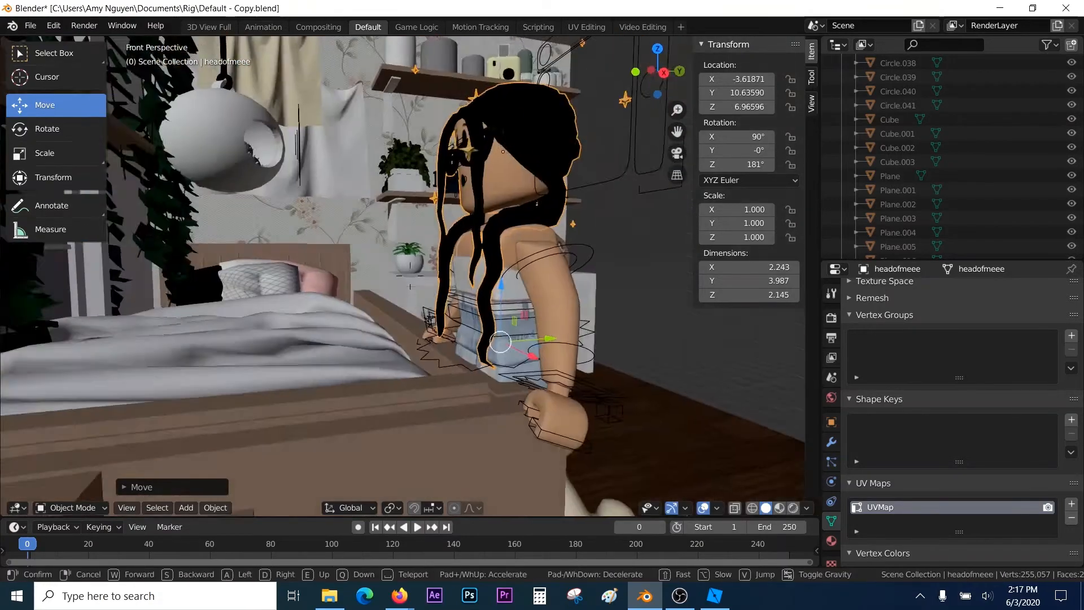
pyautogui.press('s')
pyautogui.click(409, 276)
pyautogui.moveTo(714, 429); pyautogui.dragTo(726, 353)
pyautogui.moveTo(770, 383); pyautogui.dragTo(413, 390)
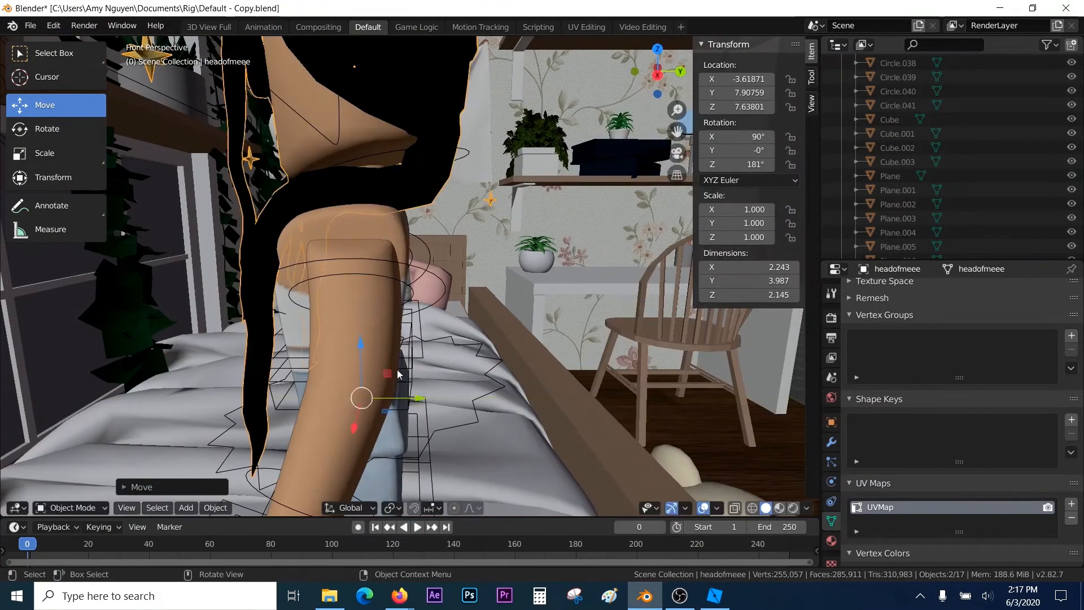
pyautogui.moveTo(354, 426); pyautogui.dragTo(414, 293)
# Rotate the rig and head about 87° around Z so the avatar faces the foot of the bed
pyautogui.click(47, 129)
pyautogui.moveTo(320, 298); pyautogui.dragTo(343, 160)
pyautogui.click(44, 105)
# In Pose Mode, rotate both upper leg bones forward to nearly horizontal so the avatar takes a sitting pose
pyautogui.hotkey('shift', '`')
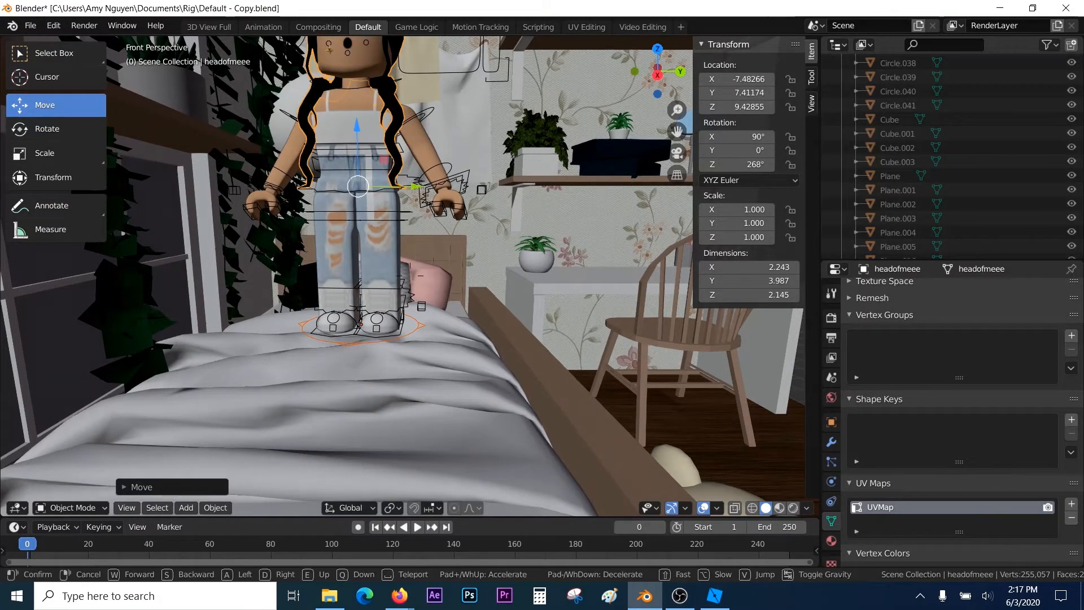
pyautogui.press('w')
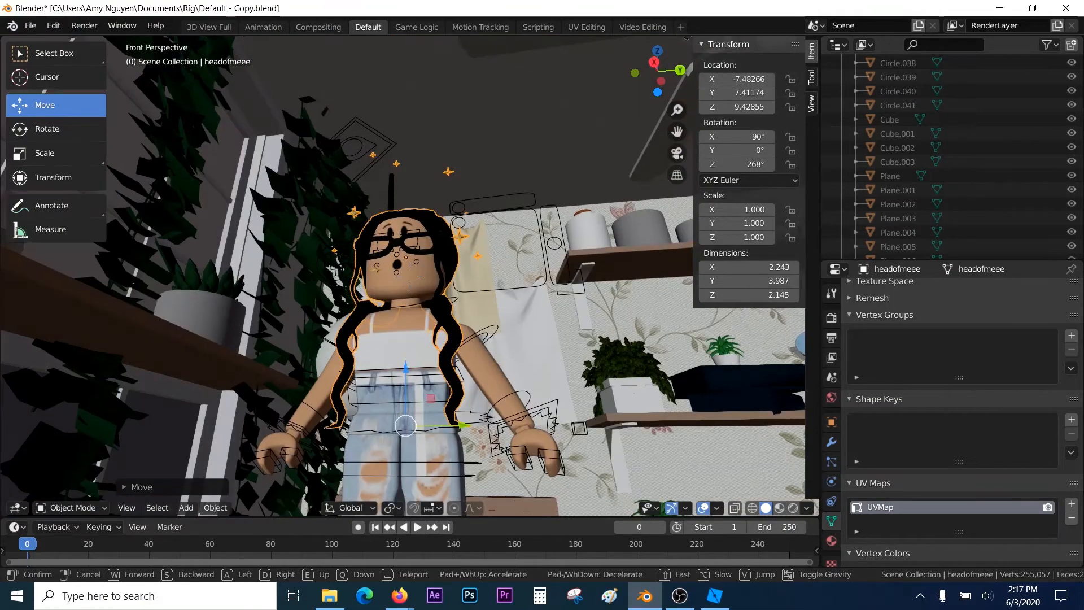
pyautogui.press('w')
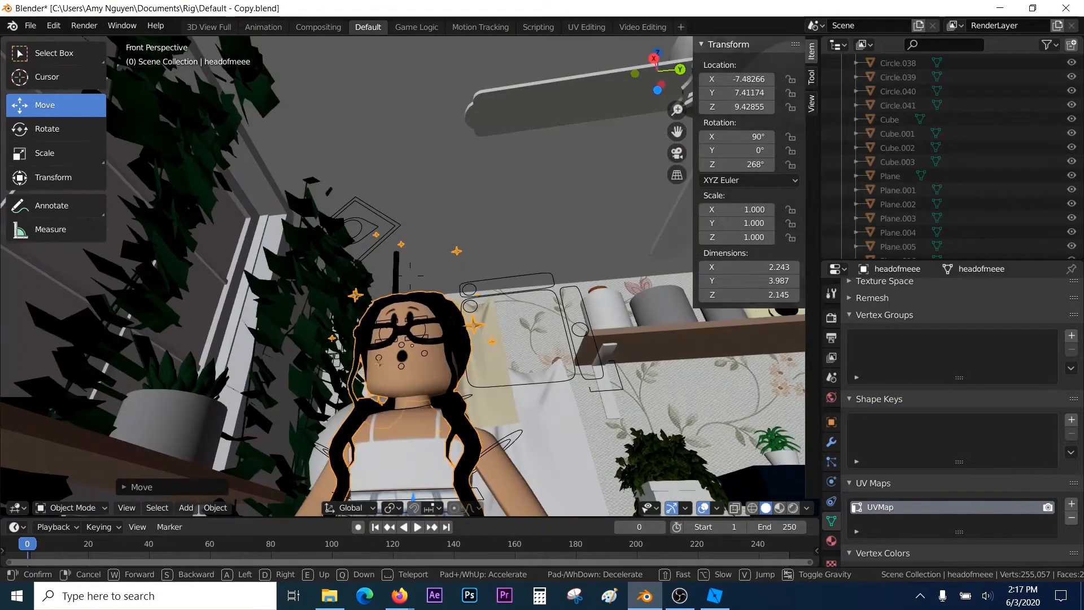
pyautogui.press('w')
pyautogui.press('s')
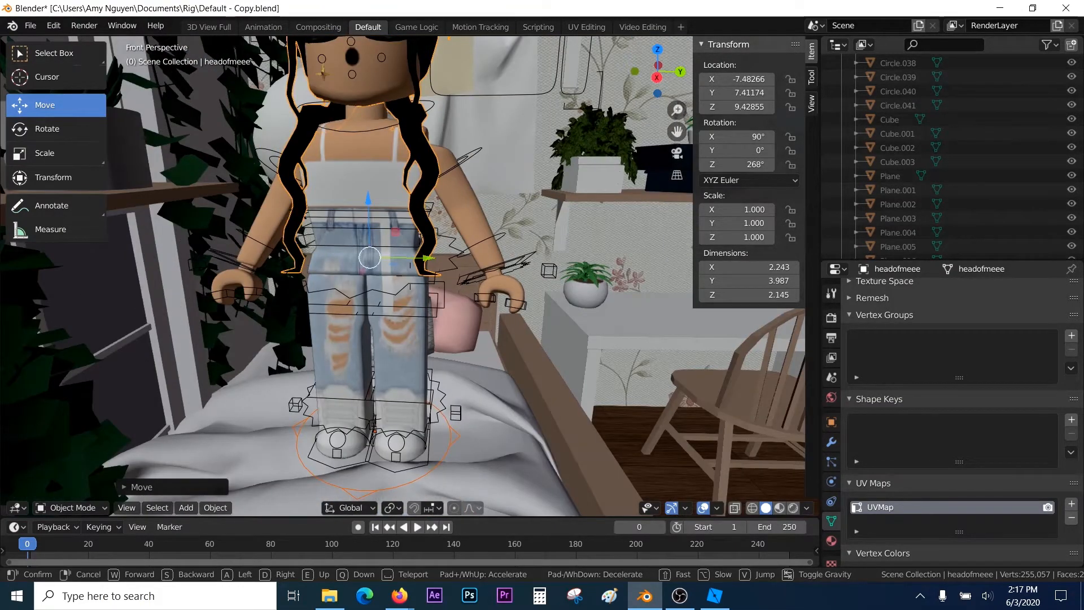
pyautogui.press('s')
pyautogui.click(410, 276)
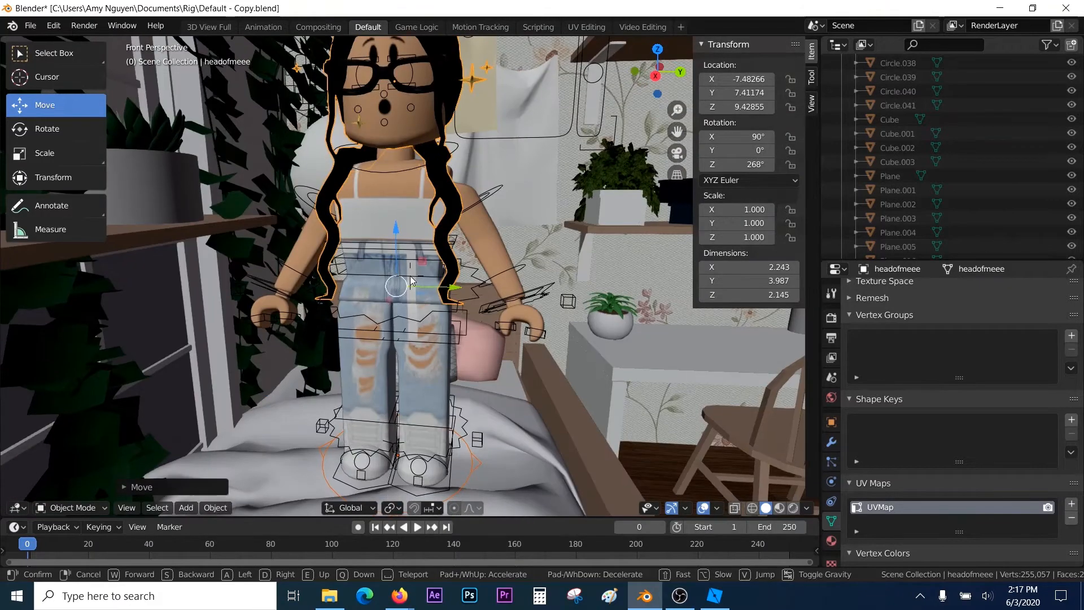
pyautogui.click(421, 332)
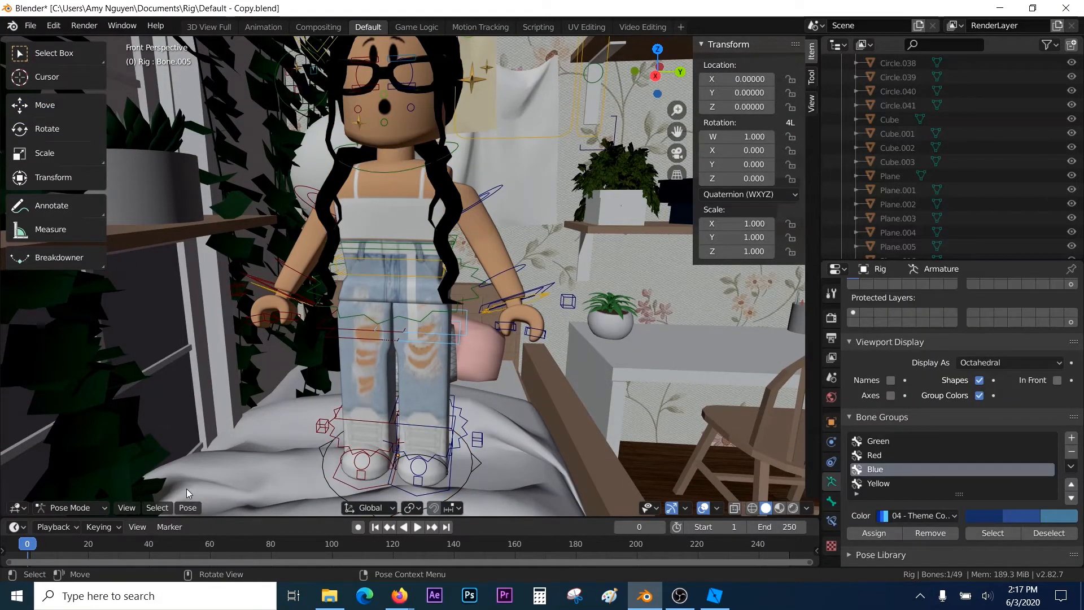
pyautogui.click(90, 508)
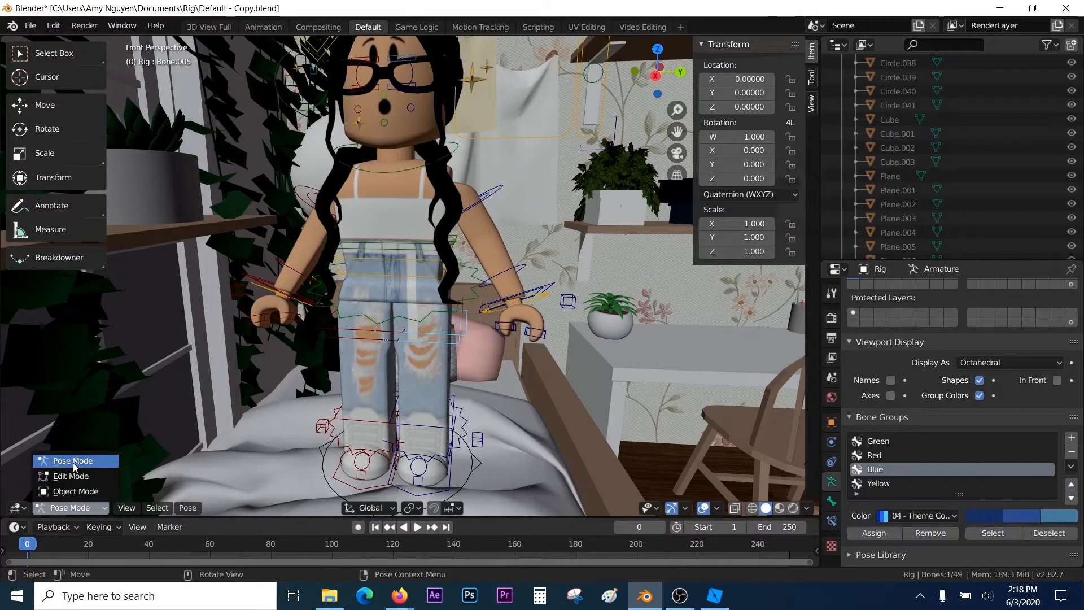
pyautogui.click(74, 462)
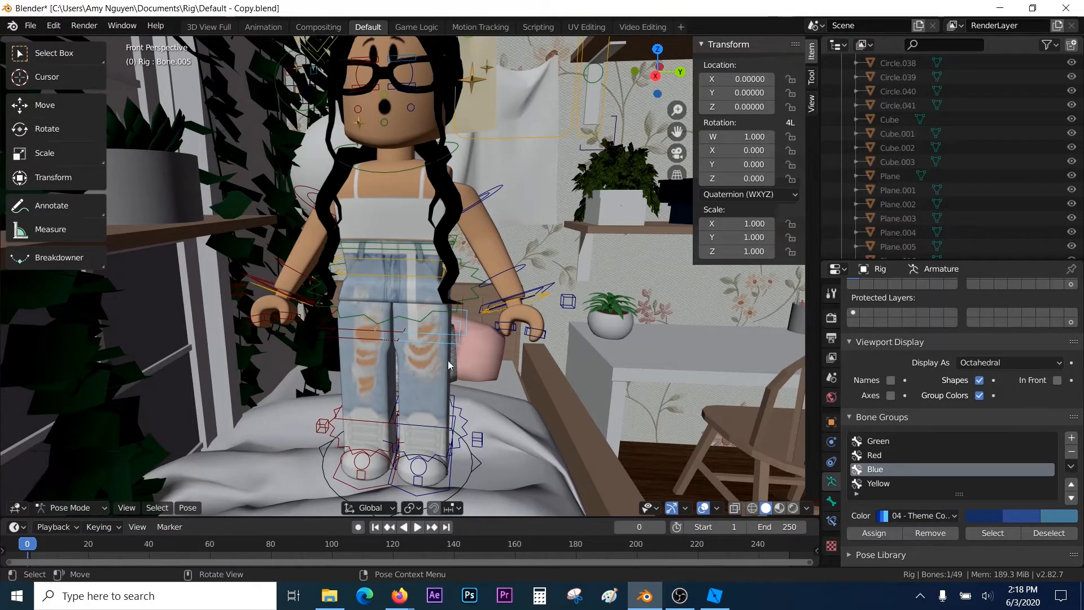
pyautogui.click(64, 127)
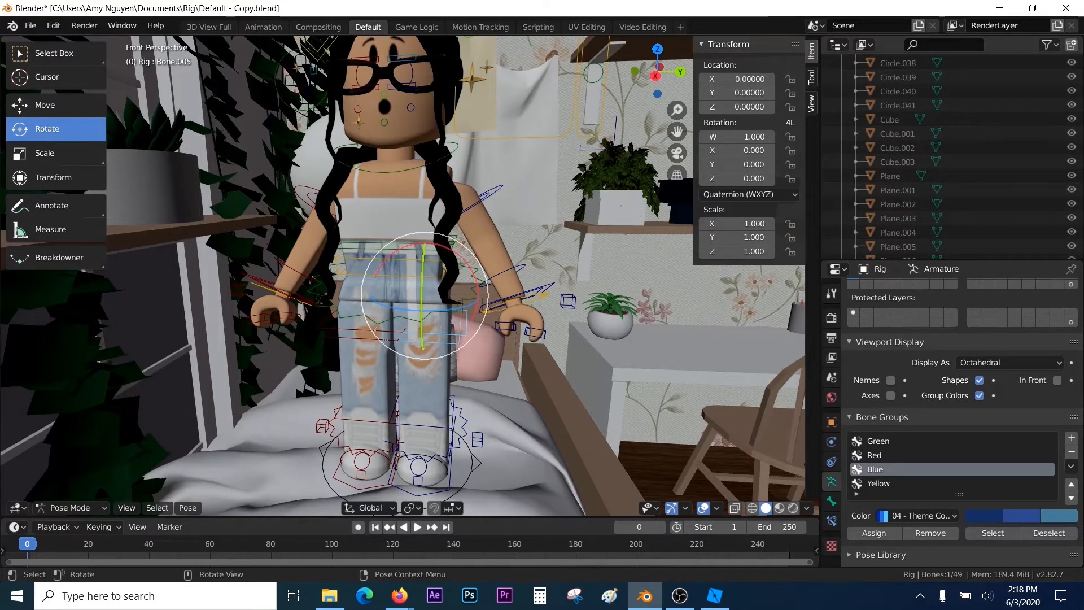
pyautogui.moveTo(421, 296); pyautogui.dragTo(421, 270)
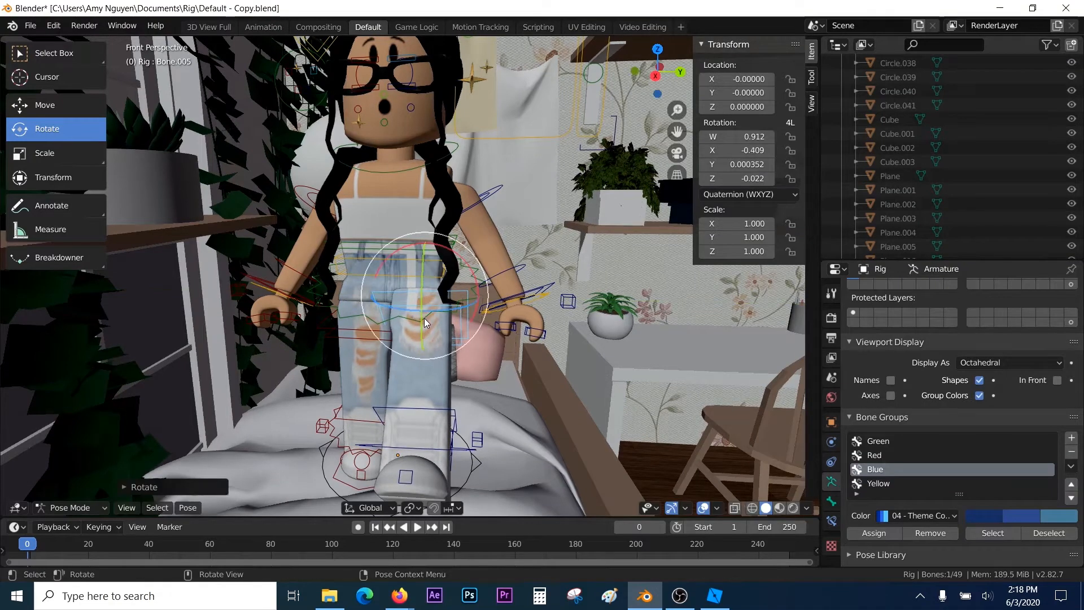
pyautogui.moveTo(422, 320)
pyautogui.mouseDown()
pyautogui.moveTo(422, 290)
pyautogui.moveTo(420, 307)
pyautogui.mouseUp()
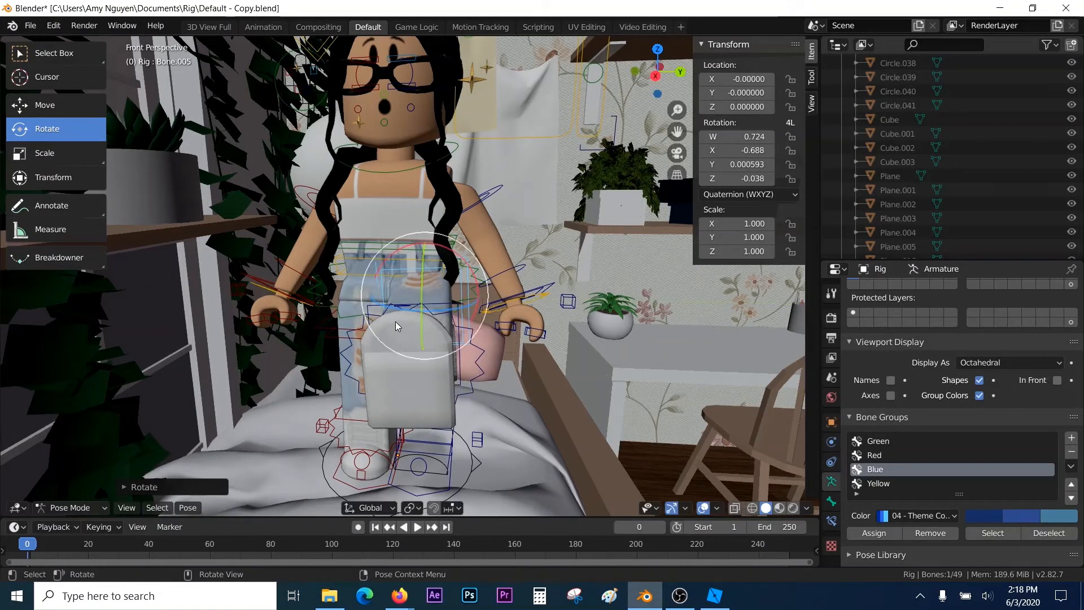
pyautogui.click(334, 332)
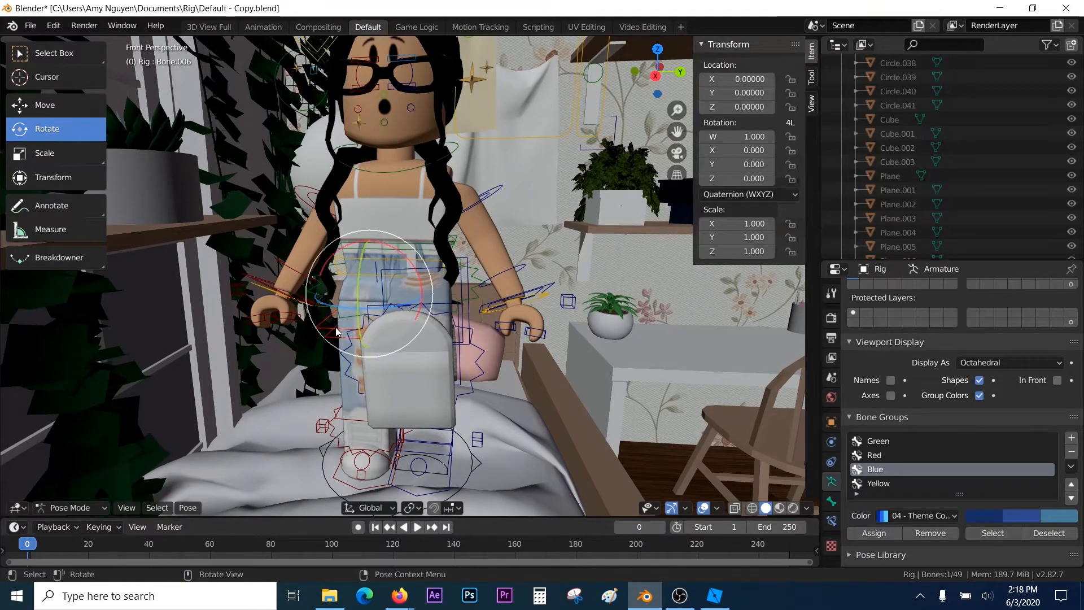
pyautogui.moveTo(364, 293); pyautogui.dragTo(357, 289)
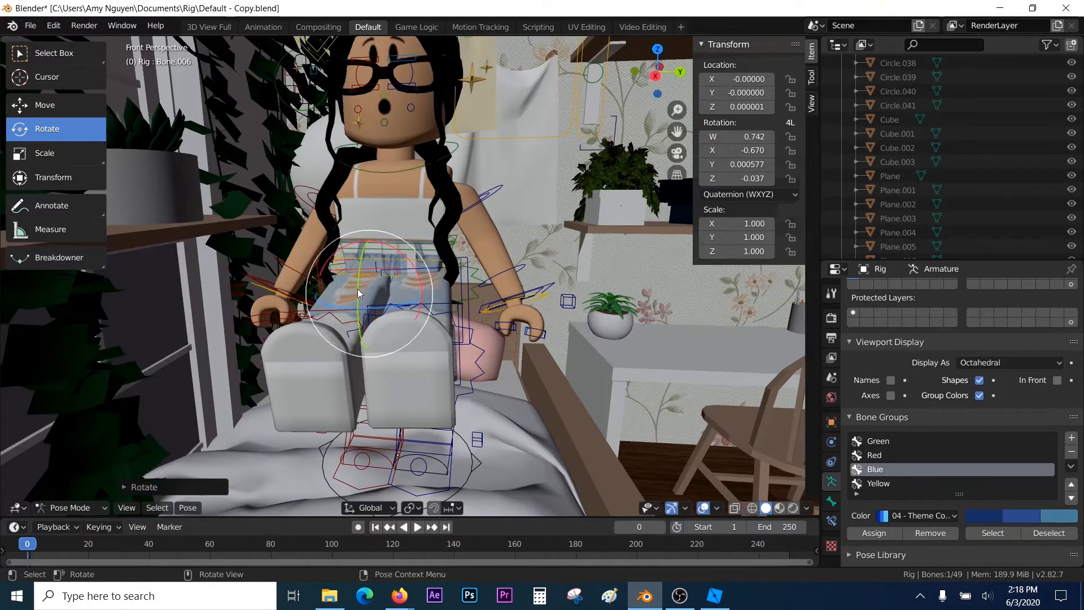
# In Object Mode, select the root ring and head and lower them along Z onto the bed, with the head at about Z 8.08
pyautogui.click(479, 462)
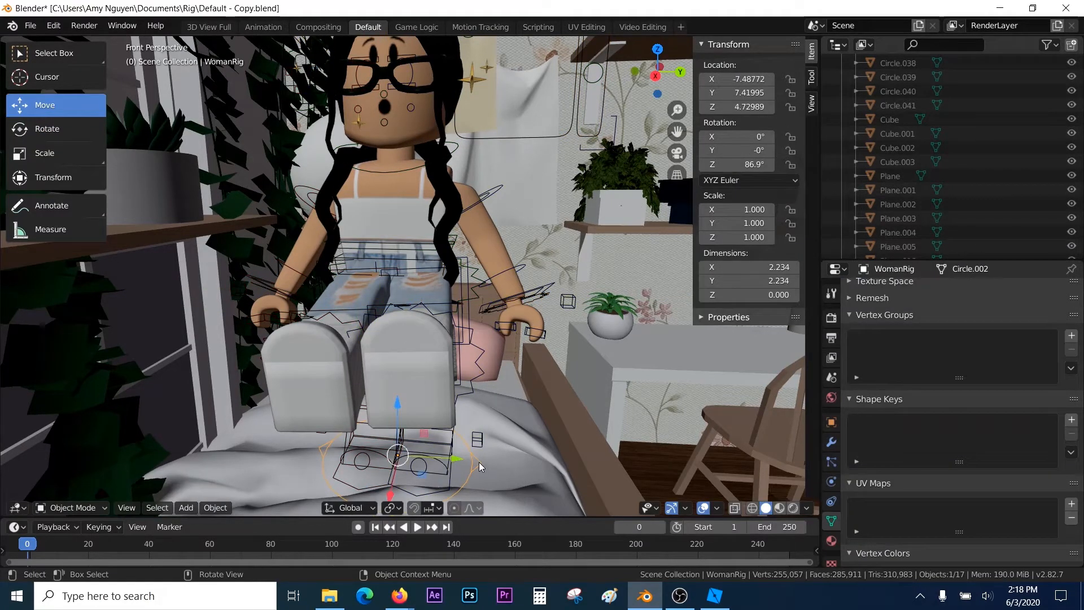
pyautogui.keyDown('shift'); pyautogui.click(410, 123); pyautogui.keyUp('shift')
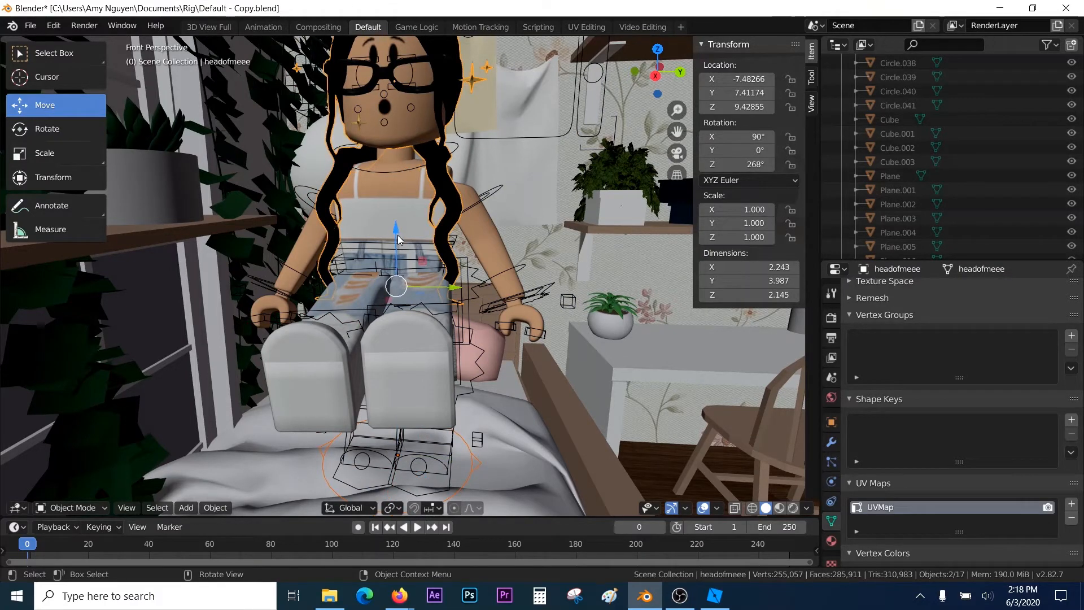
pyautogui.moveTo(397, 235); pyautogui.dragTo(396, 335)
pyautogui.hotkey('shift', '`')
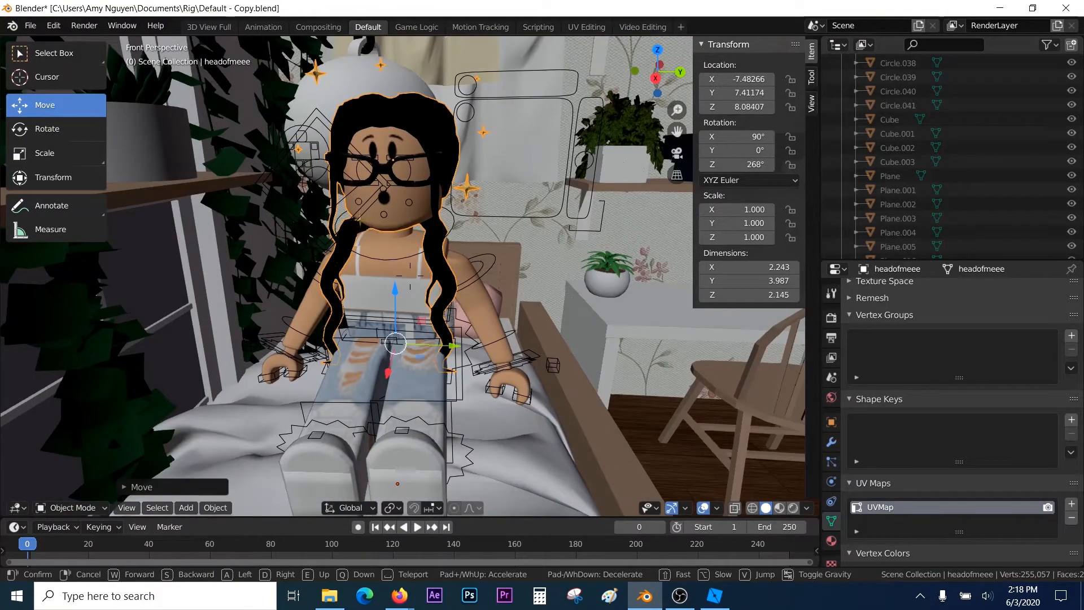
pyautogui.click(411, 281)
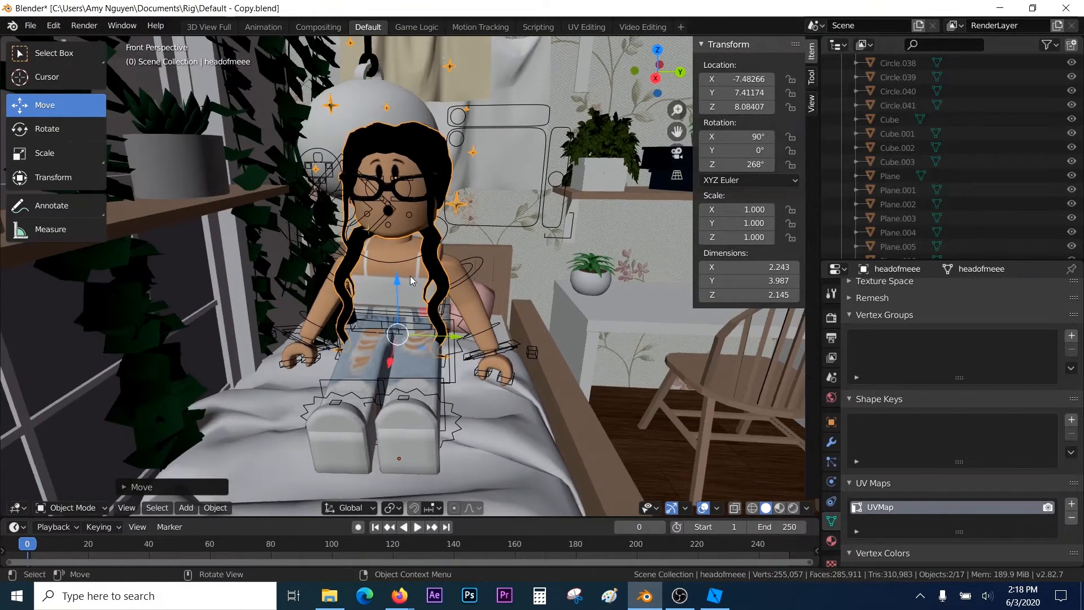
# Lower the rig and head along Z so the avatar sits on the mattress, with the head at about Z 6.88
pyautogui.moveTo(403, 285); pyautogui.dragTo(406, 352)
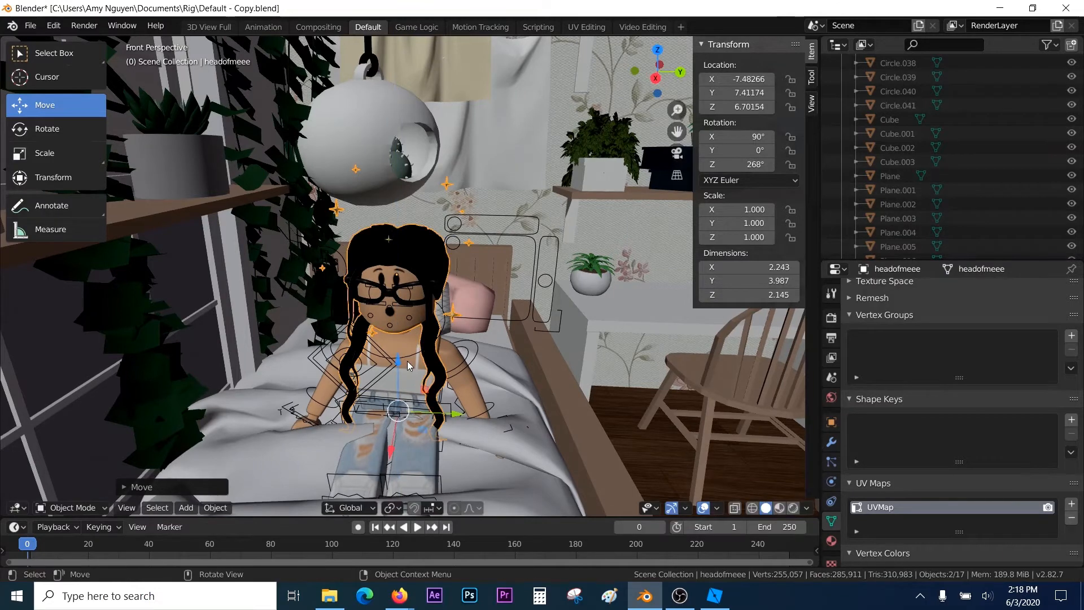
pyautogui.hotkey('shift', '`')
pyautogui.press('s')
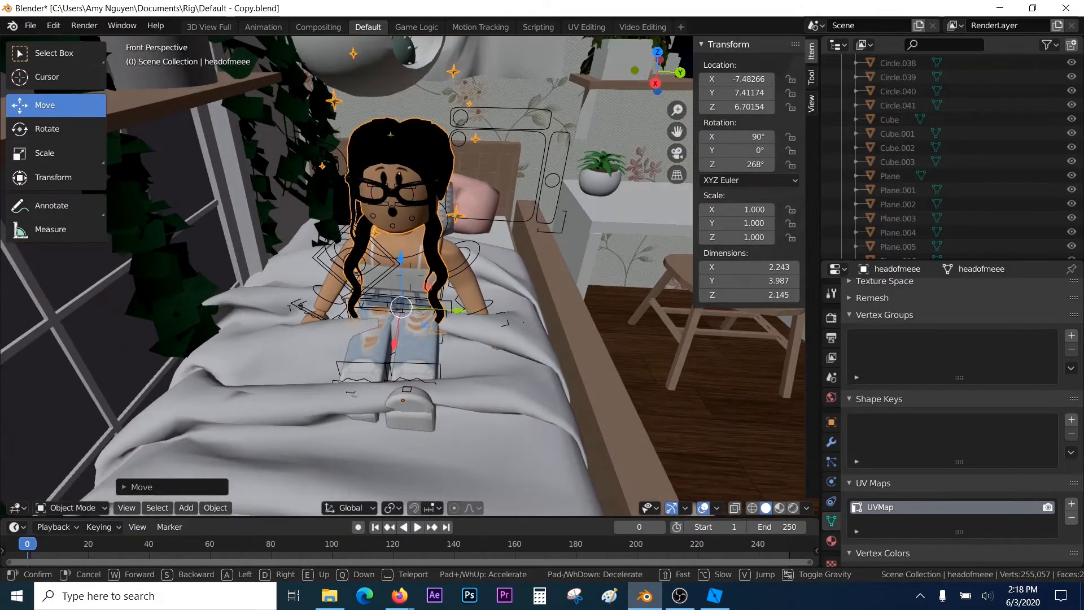
pyautogui.press('w')
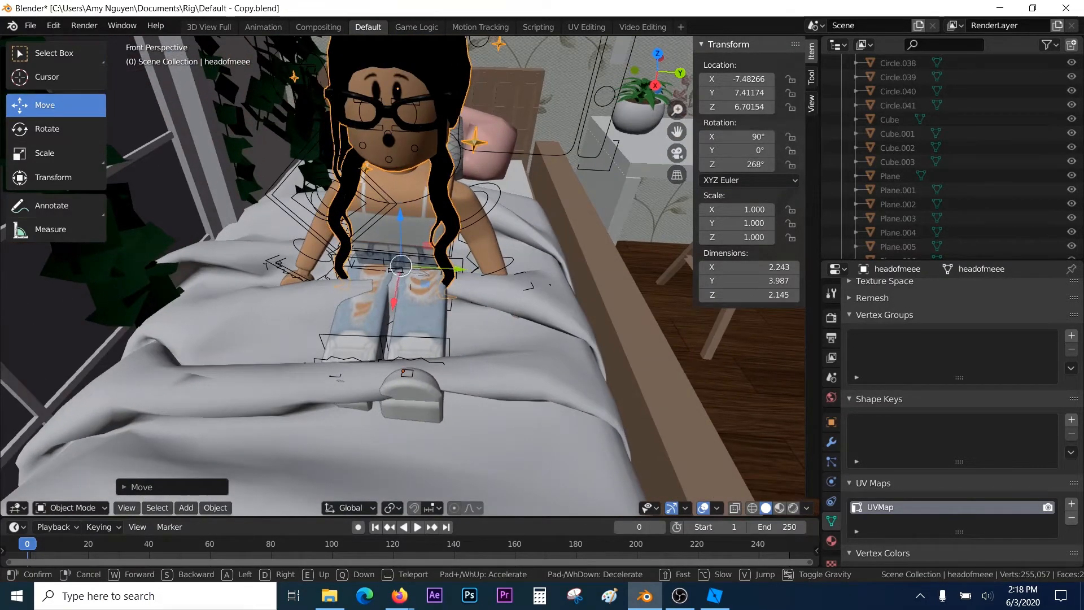
pyautogui.press('w')
pyautogui.click(410, 276)
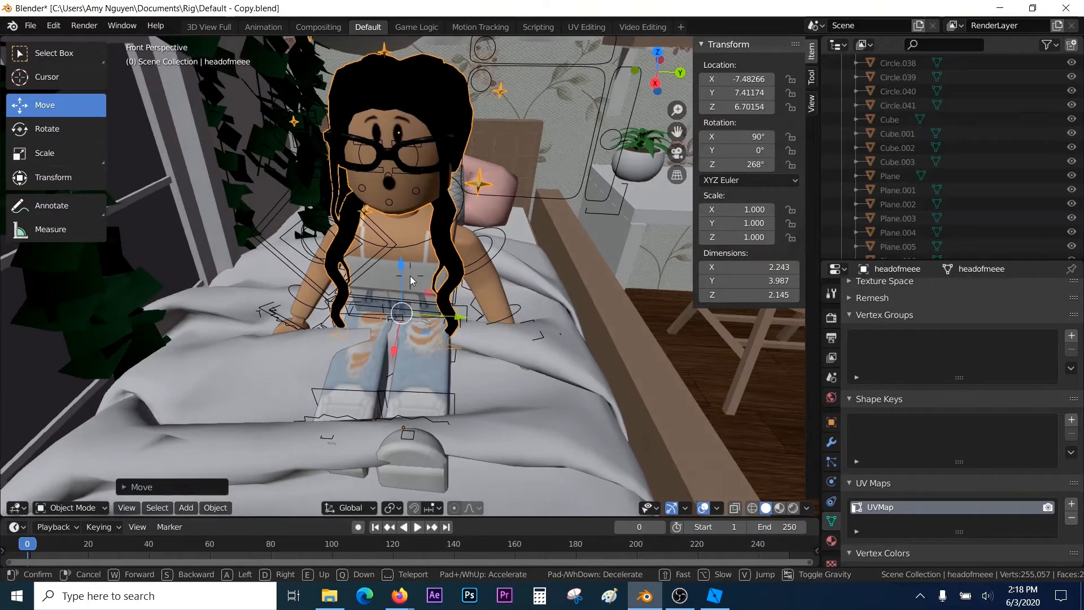
pyautogui.press('g')
pyautogui.press('z')
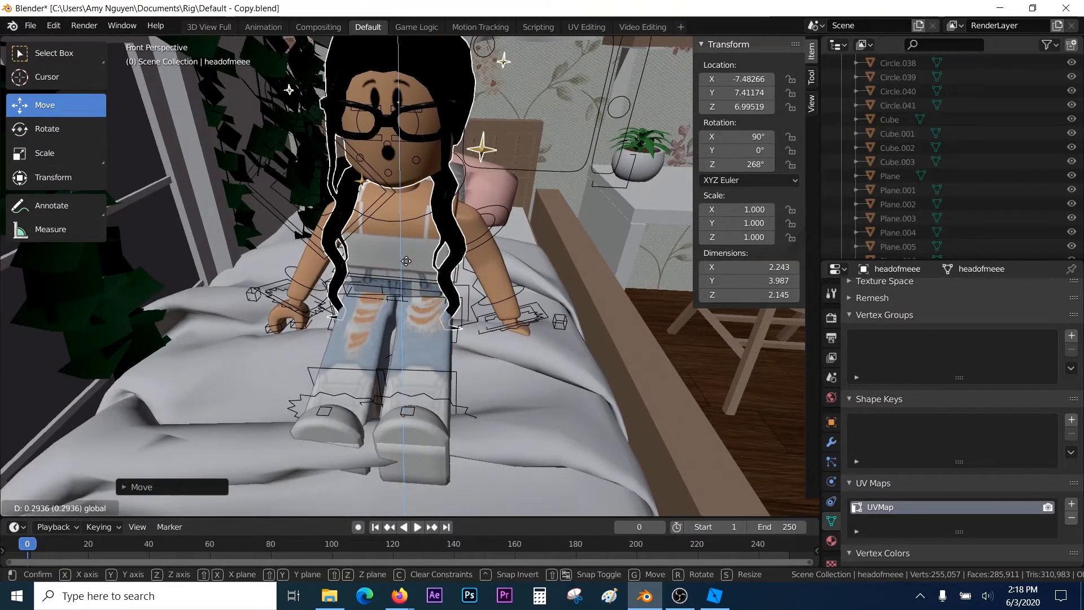
pyautogui.click(384, 349)
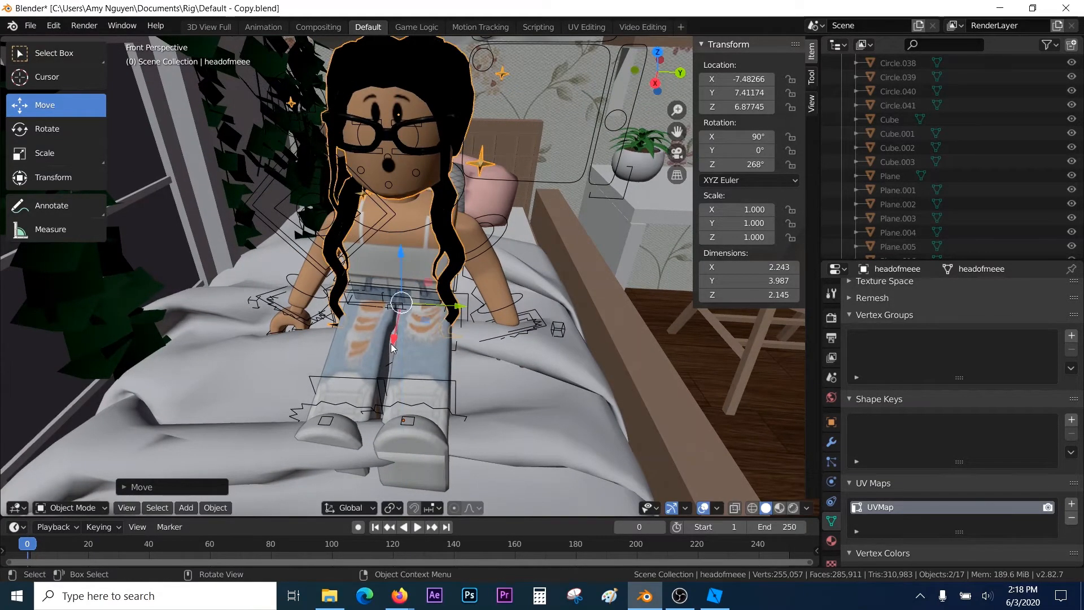
# Move the rig and head back along X towards the headboard, with the head at about X -8.10
pyautogui.press('g')
pyautogui.press('x')
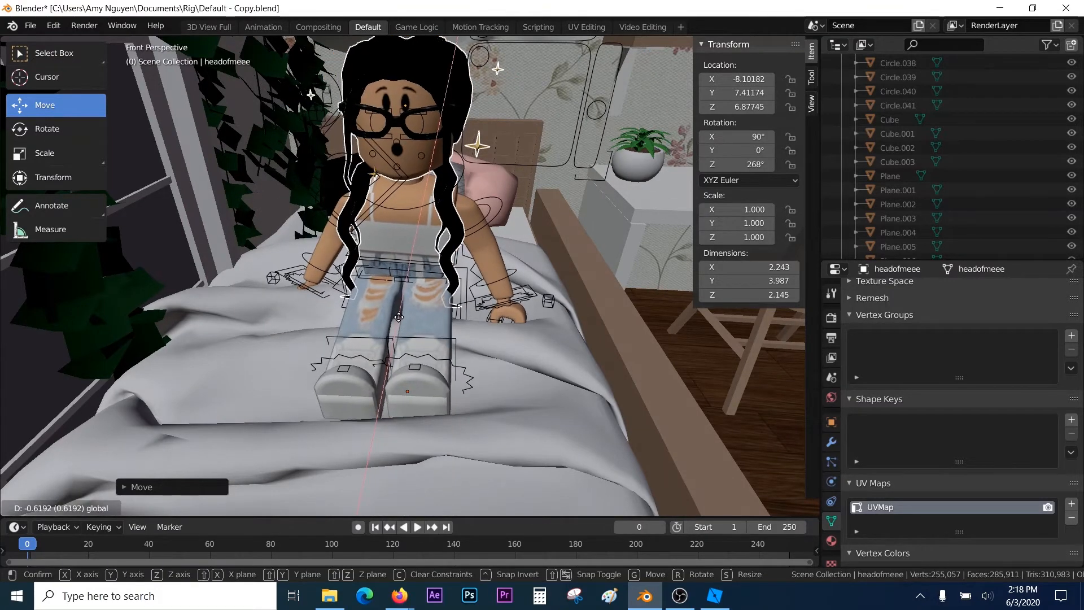
pyautogui.click(400, 321)
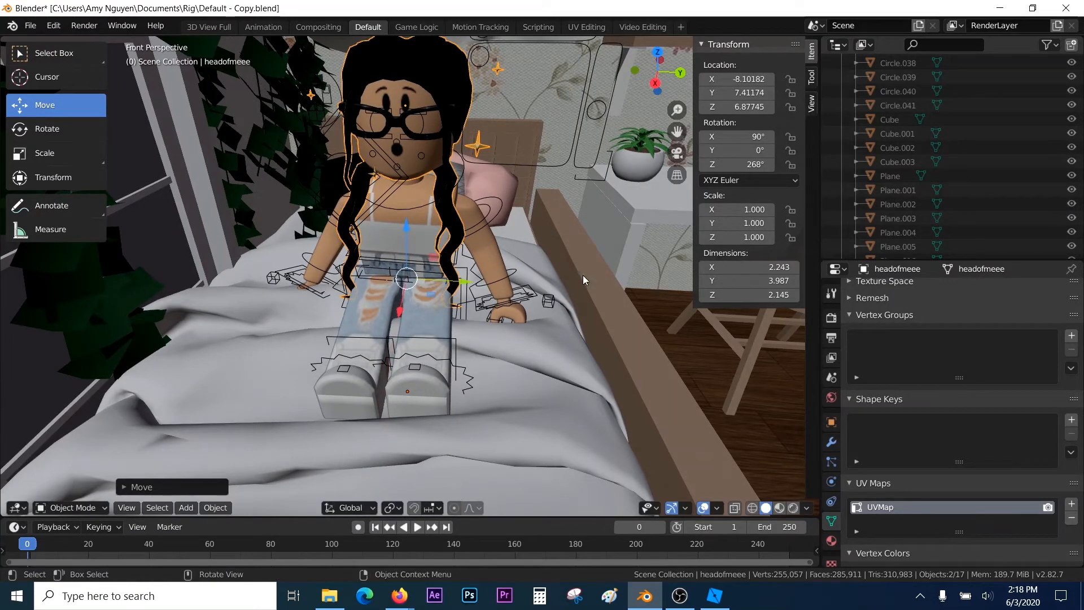
# In Pose Mode, rotate the avatar's left lower leg bone downward to bend the knee
pyautogui.click(446, 338)
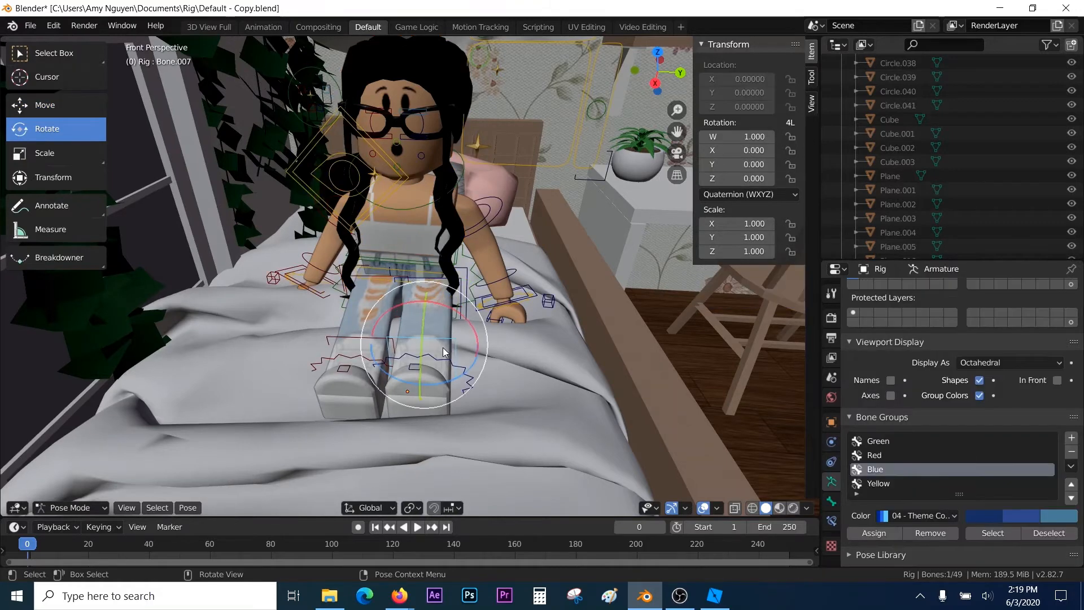
pyautogui.moveTo(421, 350)
pyautogui.mouseDown()
pyautogui.moveTo(424, 337)
pyautogui.moveTo(424, 361)
pyautogui.mouseUp()
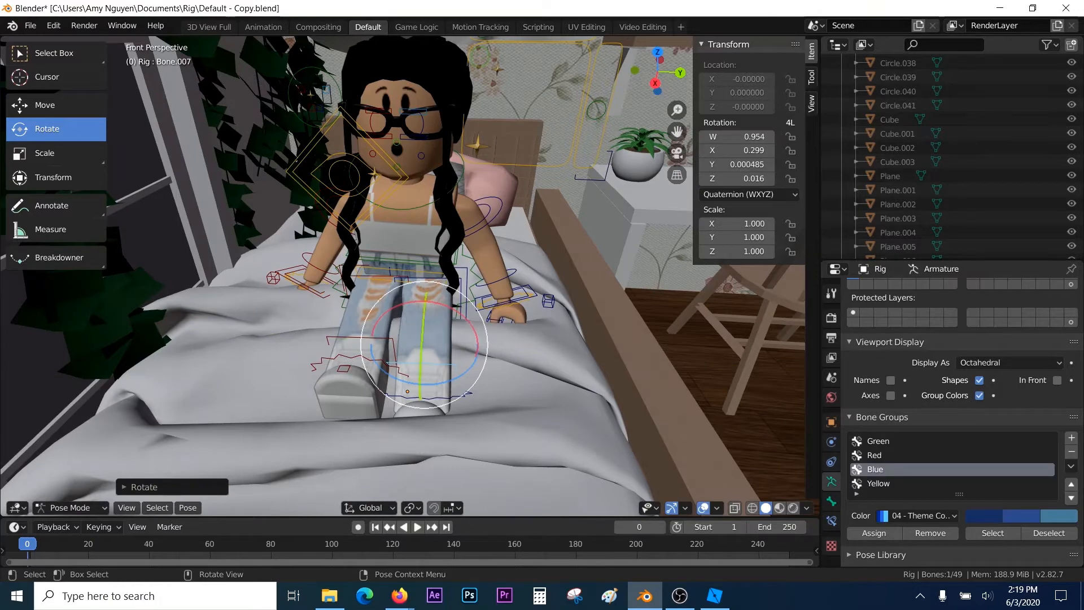
pyautogui.moveTo(425, 313); pyautogui.dragTo(424, 338)
# Rotate the avatar's left upper leg bone upward so the thigh rises and the foot comes out of the blanket
pyautogui.click(411, 275)
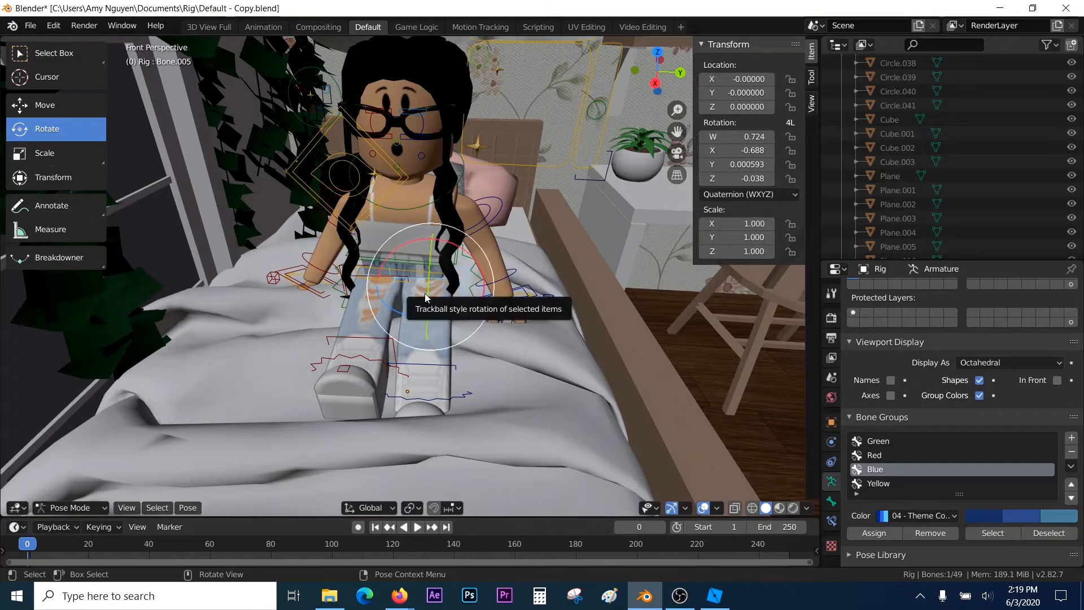
pyautogui.click(427, 293)
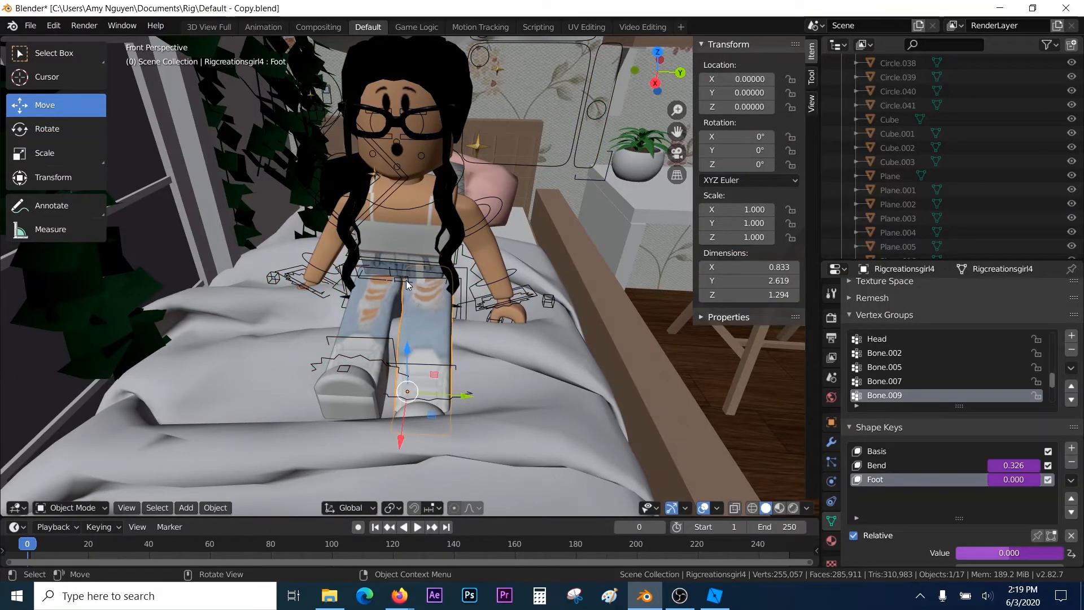
pyautogui.click(405, 280)
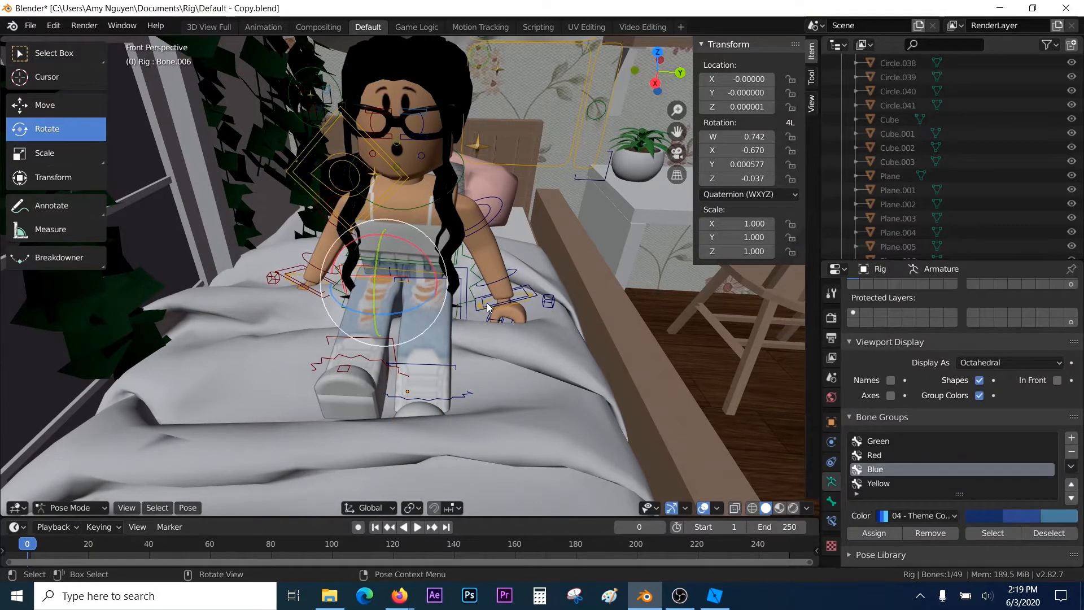
pyautogui.click(421, 276)
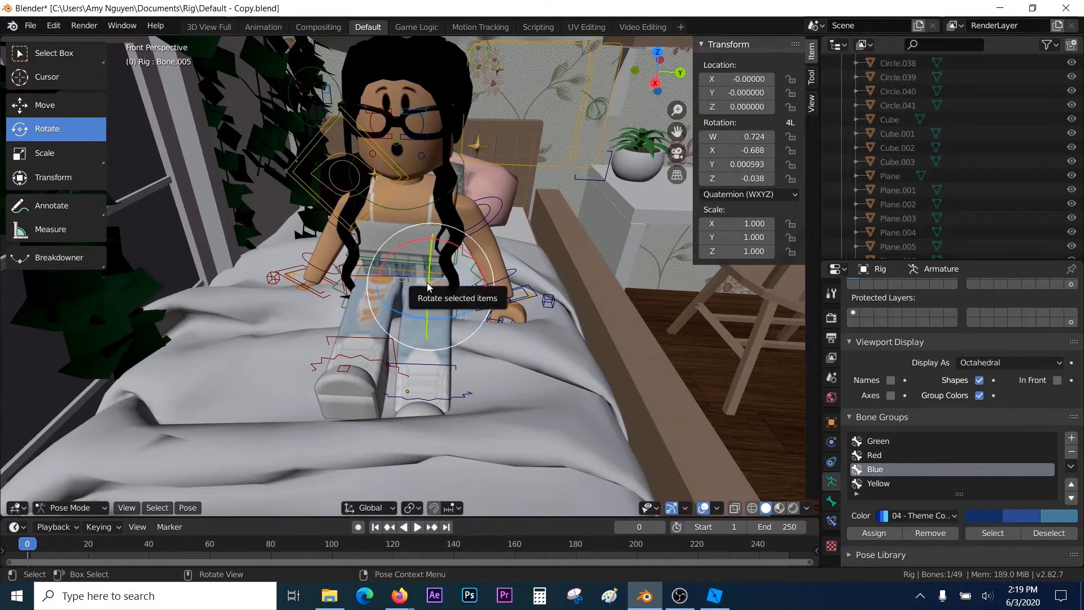
pyautogui.moveTo(427, 282); pyautogui.dragTo(451, 324)
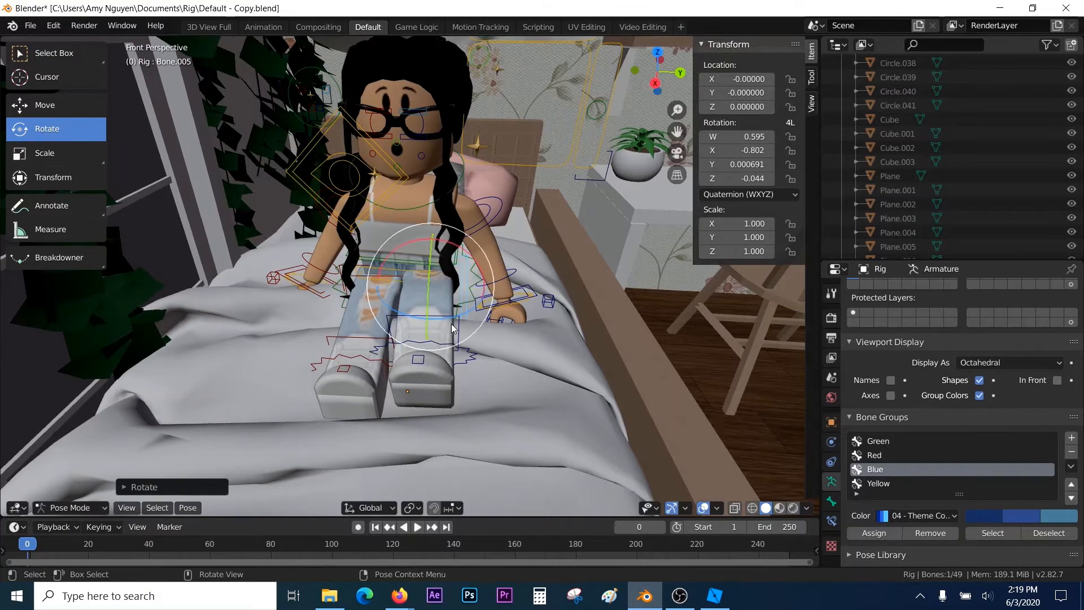
# Bend the avatar's left lower leg further at the knee so the shin drops towards the bed, and return to Object Mode
pyautogui.click(519, 315)
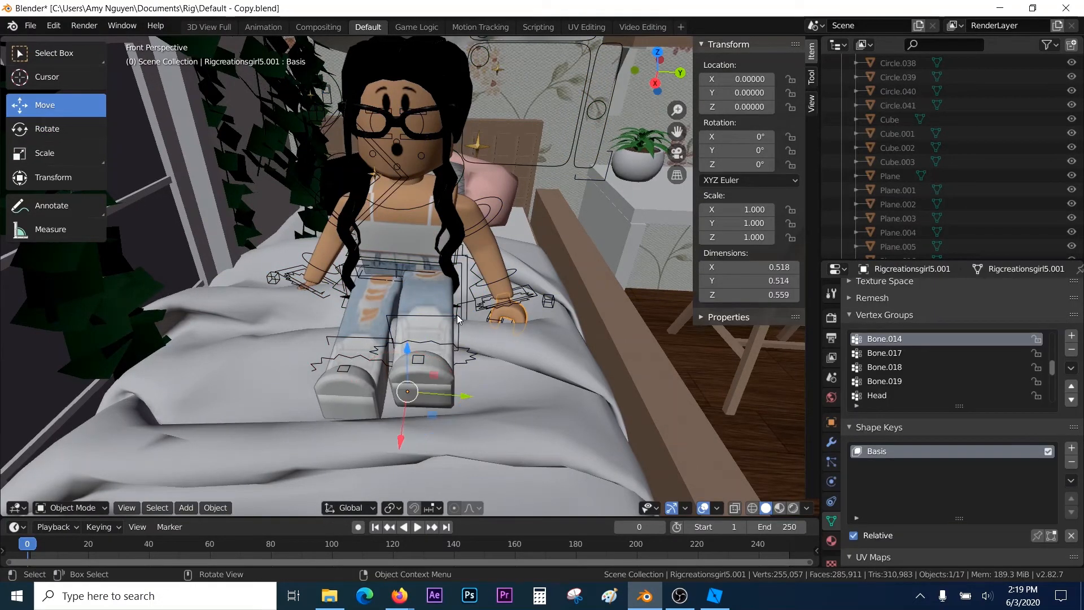
pyautogui.hotkey('ctrl', 'z')
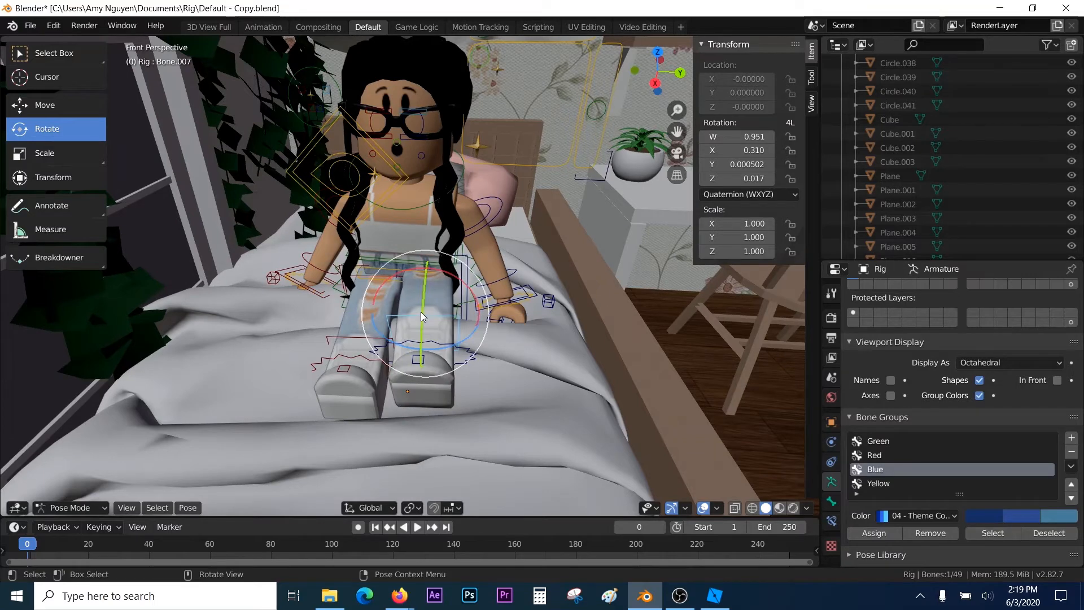
pyautogui.moveTo(421, 311)
pyautogui.mouseDown()
pyautogui.moveTo(423, 302)
pyautogui.moveTo(423, 330)
pyautogui.mouseUp()
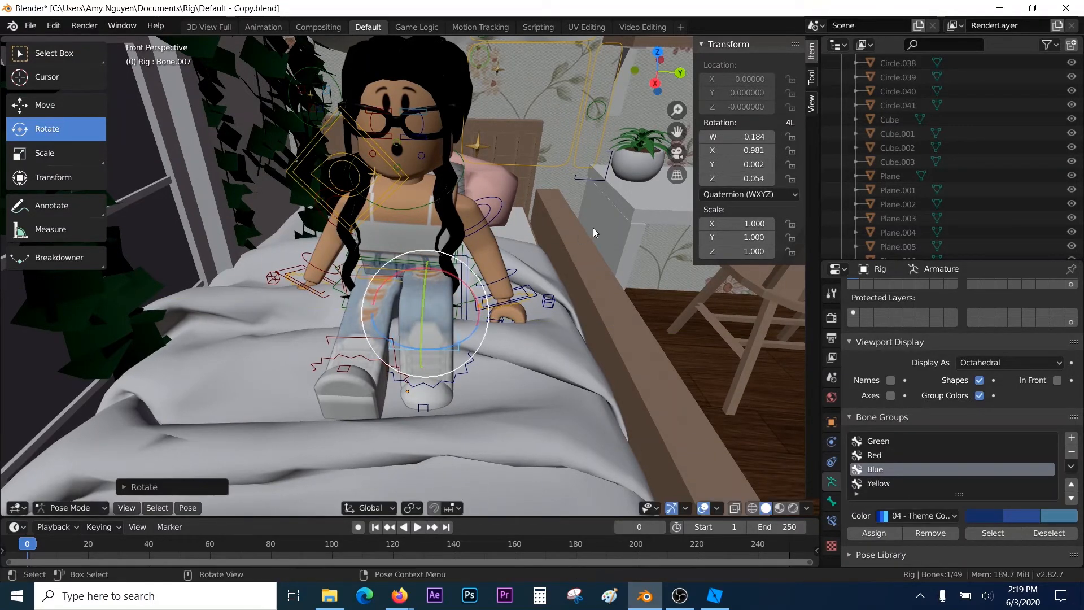
pyautogui.hotkey('ctrl', 'Tab')
pyautogui.click(585, 230)
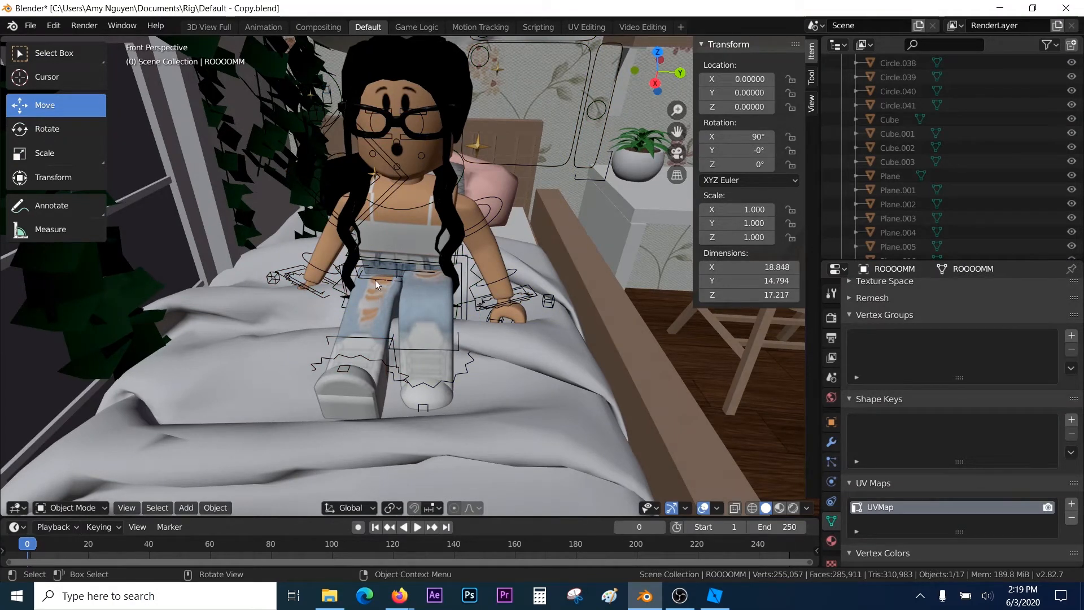
# Bend the avatar's right lower leg at the knee and raise its upper leg slightly to match the left leg
pyautogui.click(369, 337)
pyautogui.moveTo(357, 340)
pyautogui.mouseDown()
pyautogui.moveTo(359, 330)
pyautogui.moveTo(361, 349)
pyautogui.mouseUp()
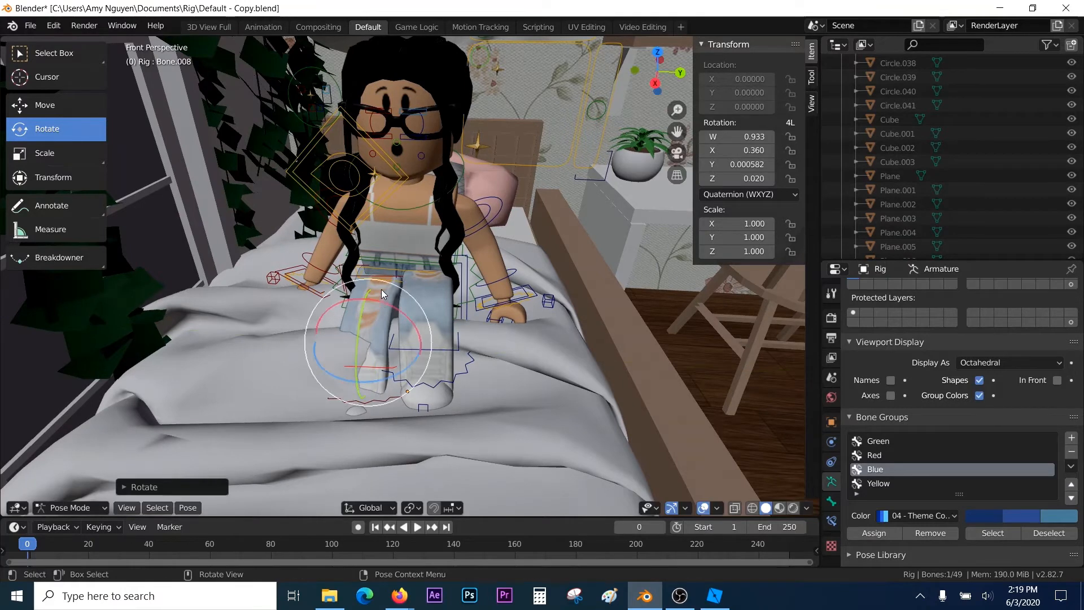
pyautogui.click(357, 274)
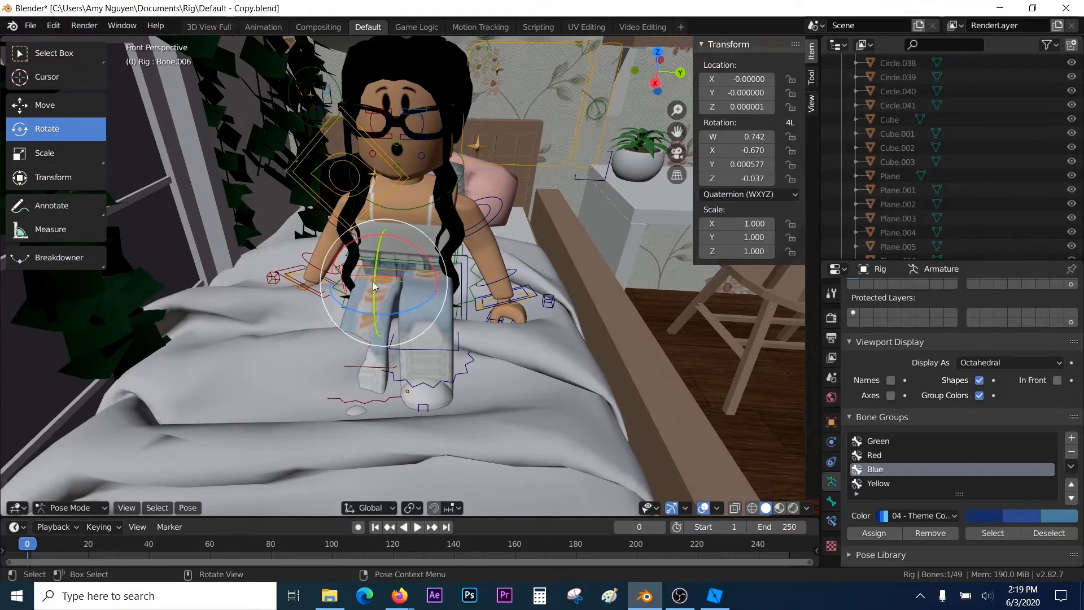
pyautogui.moveTo(373, 280); pyautogui.dragTo(376, 276)
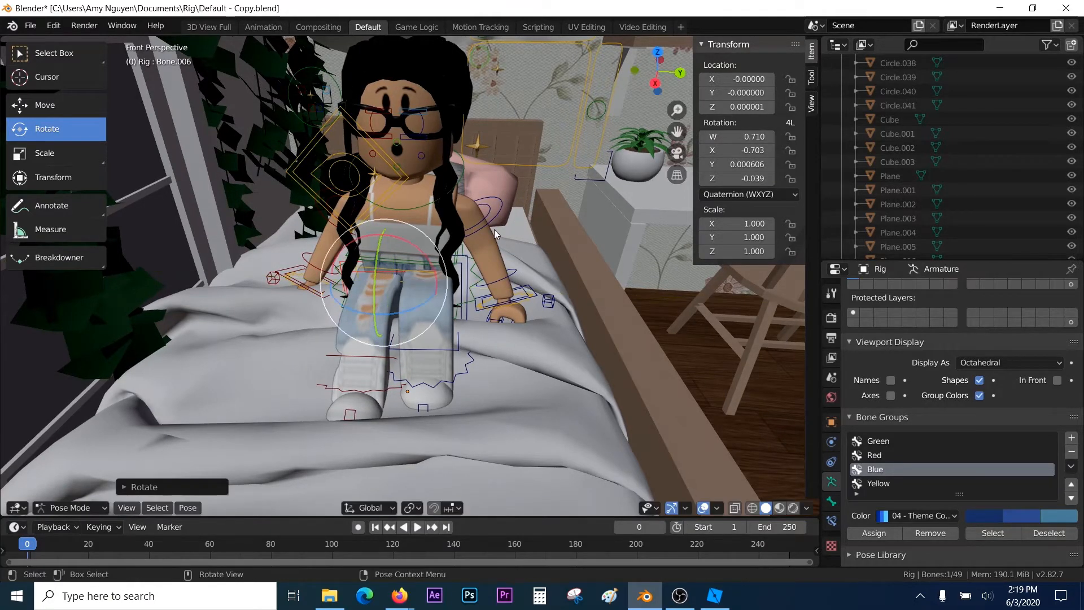
# Rotate the avatar's left upper arm bone forward and inward so the hand comes in front of the lap
pyautogui.click(476, 228)
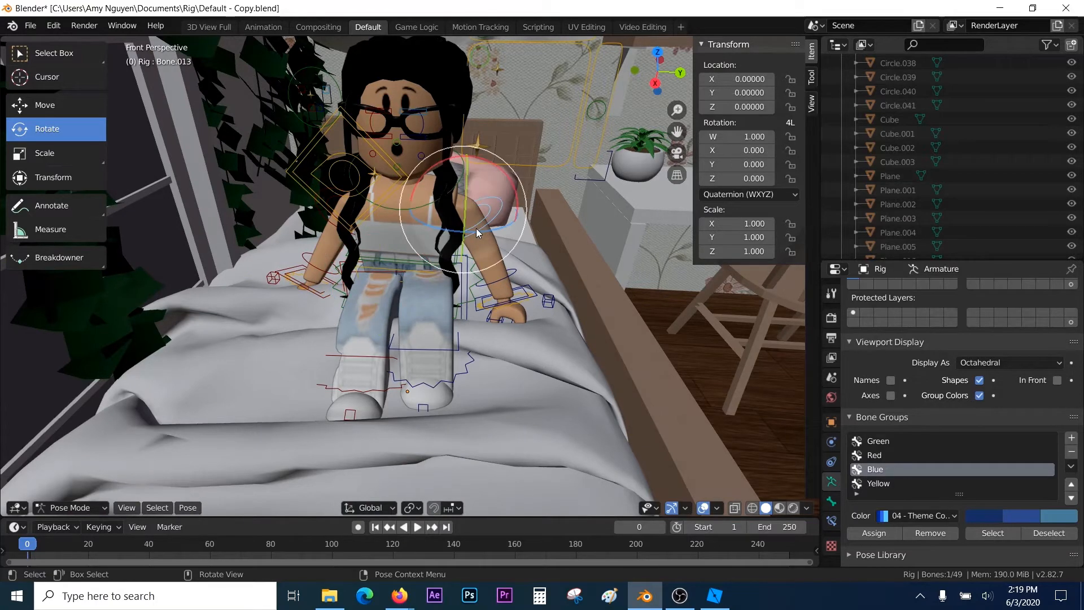
pyautogui.moveTo(466, 224)
pyautogui.mouseDown()
pyautogui.moveTo(472, 236)
pyautogui.moveTo(466, 209)
pyautogui.moveTo(502, 226)
pyautogui.moveTo(477, 236)
pyautogui.moveTo(477, 227)
pyautogui.mouseUp()
pyautogui.moveTo(466, 178); pyautogui.dragTo(466, 219)
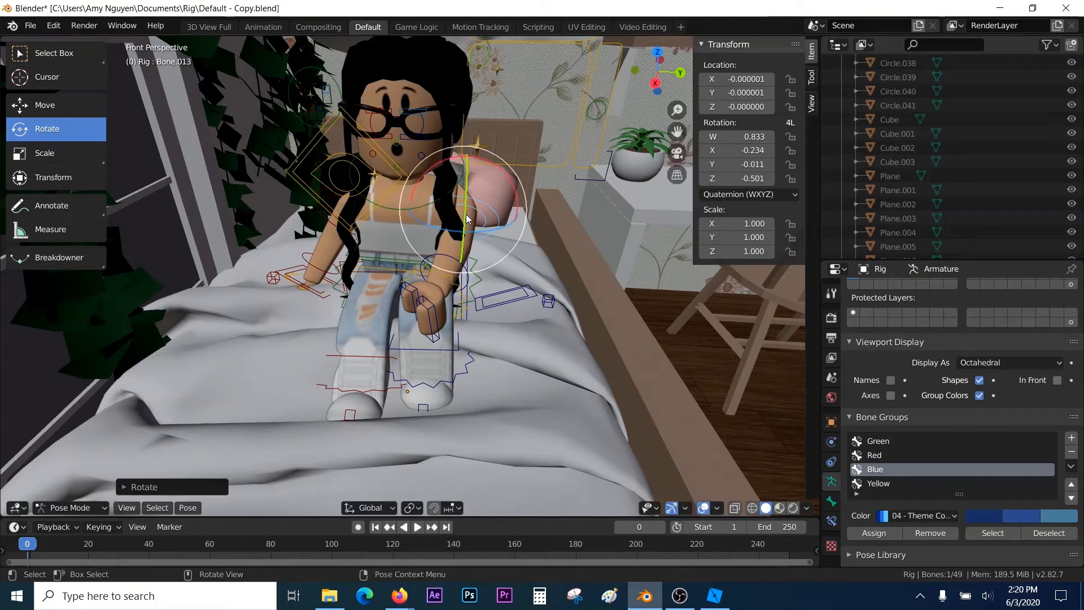
# Rotate the avatar's left forearm bone upward to bend the elbow and bring the hand in front of the torso
pyautogui.hotkey('shift', '`')
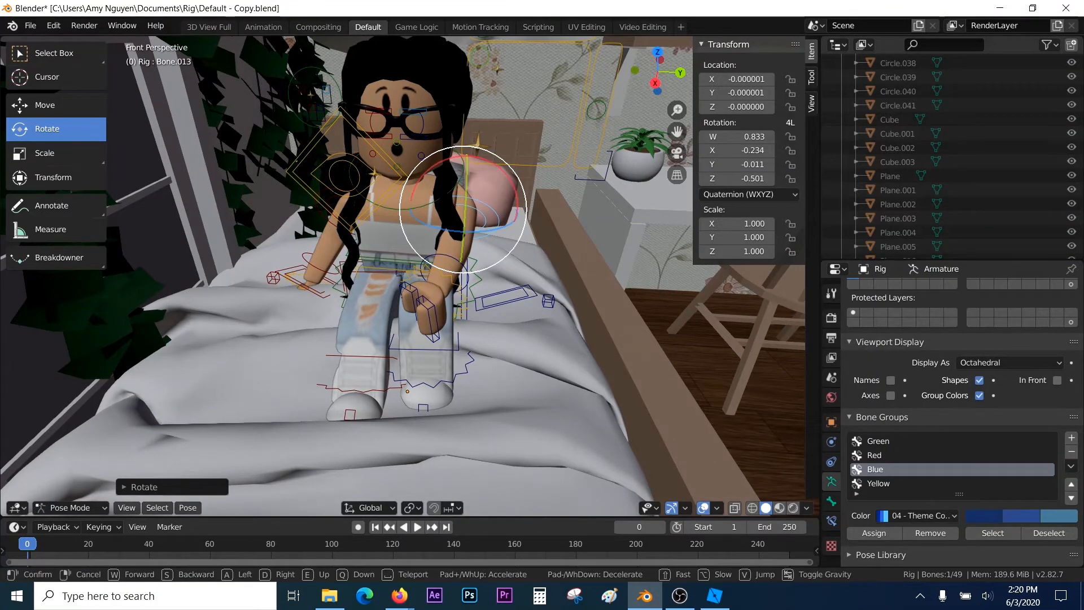
pyautogui.press('w')
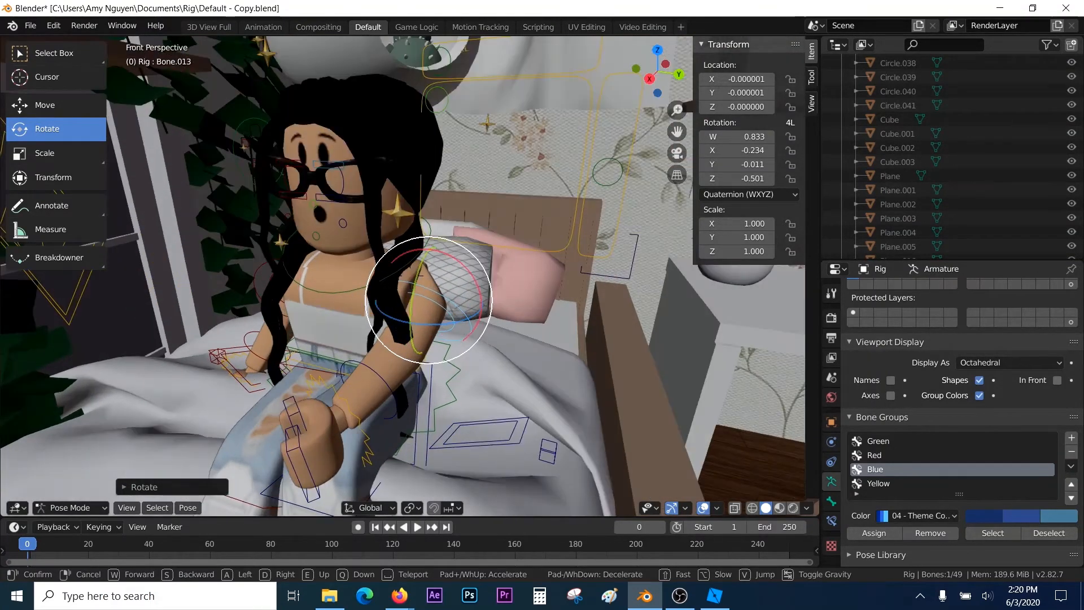
pyautogui.click(412, 280)
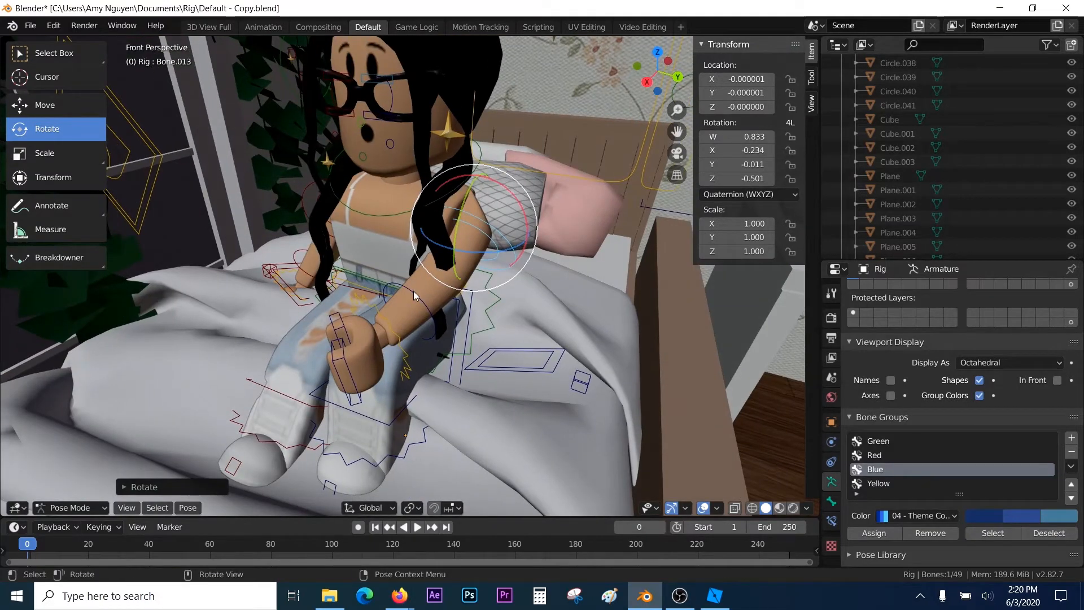
pyautogui.click(413, 292)
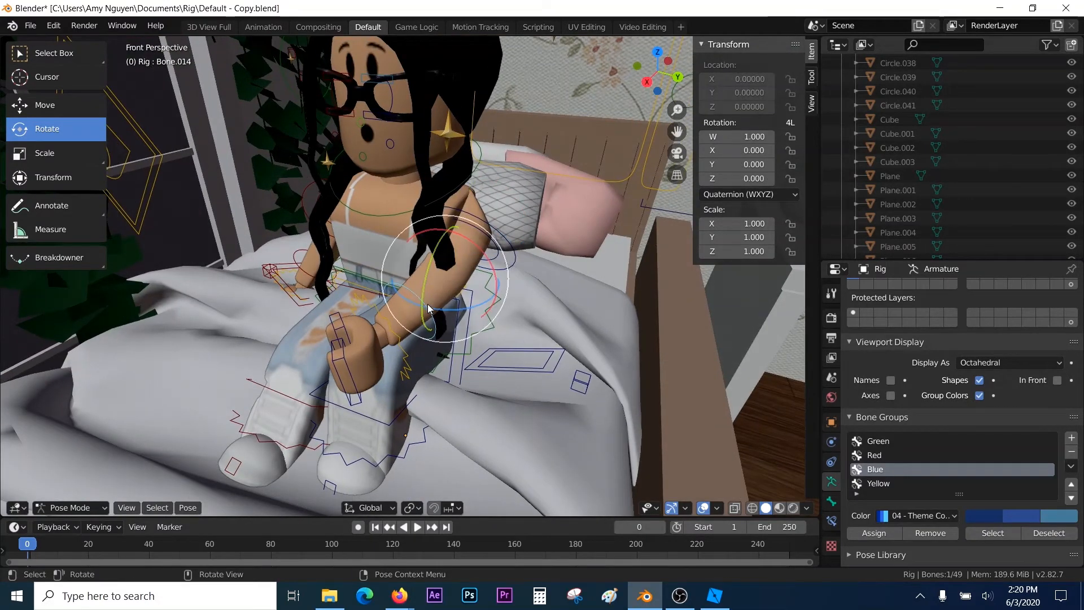
pyautogui.moveTo(432, 310); pyautogui.dragTo(435, 277)
pyautogui.press('r')
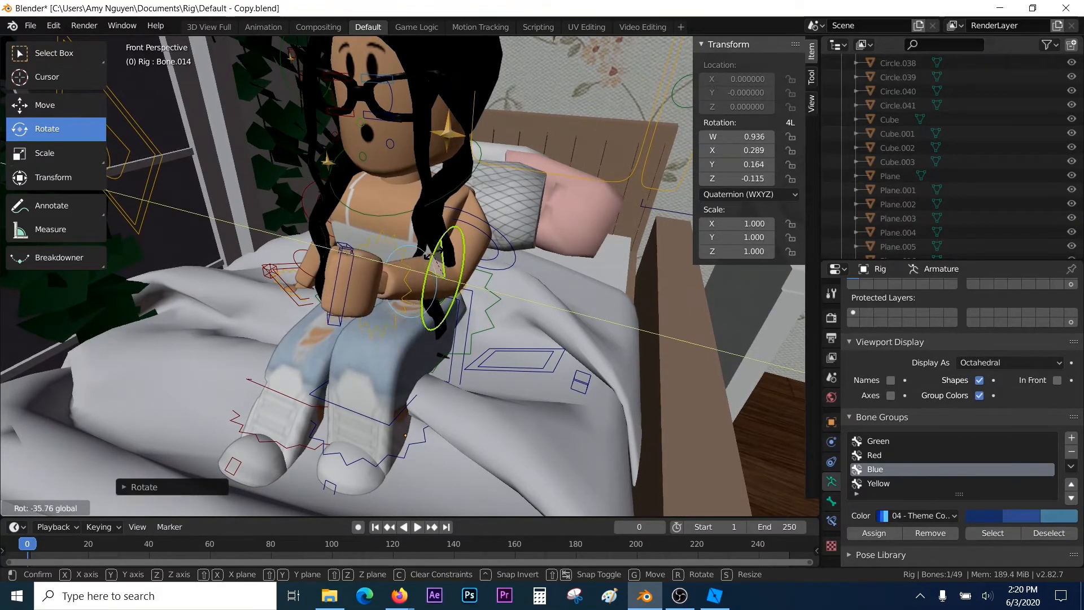
pyautogui.click(431, 257)
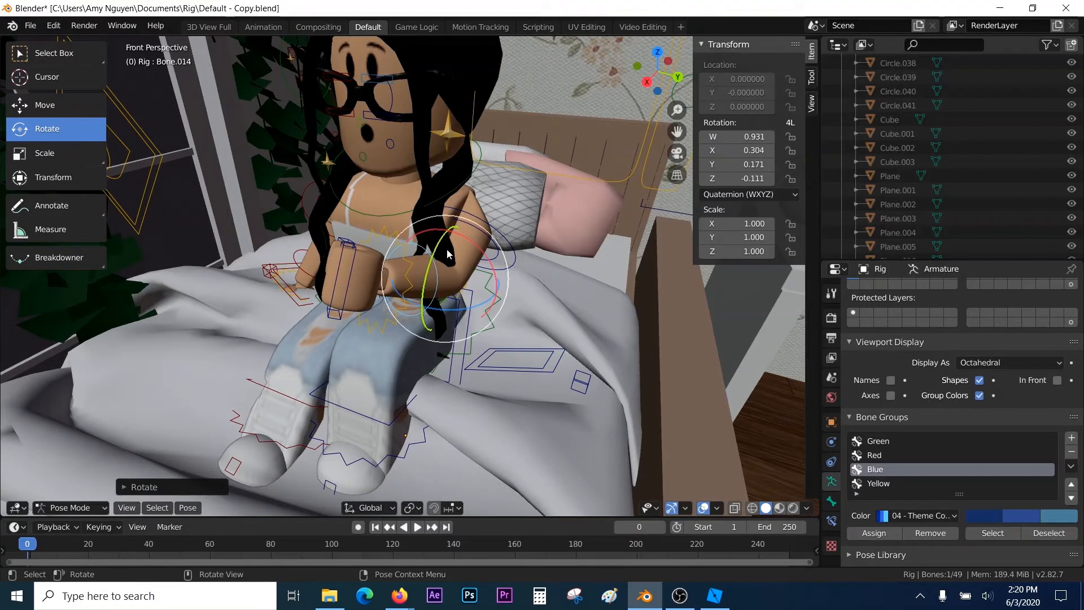
# Rotate the avatar's left upper arm to lower the hand towards the lap, and turn the left hand bone inward
pyautogui.click(493, 237)
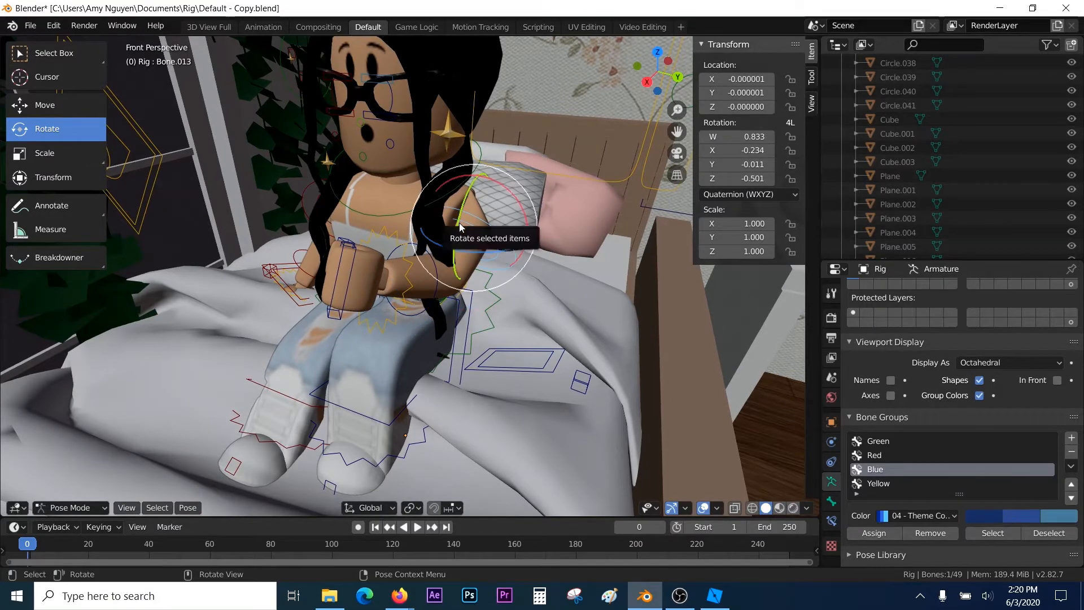
pyautogui.moveTo(461, 227); pyautogui.dragTo(461, 235)
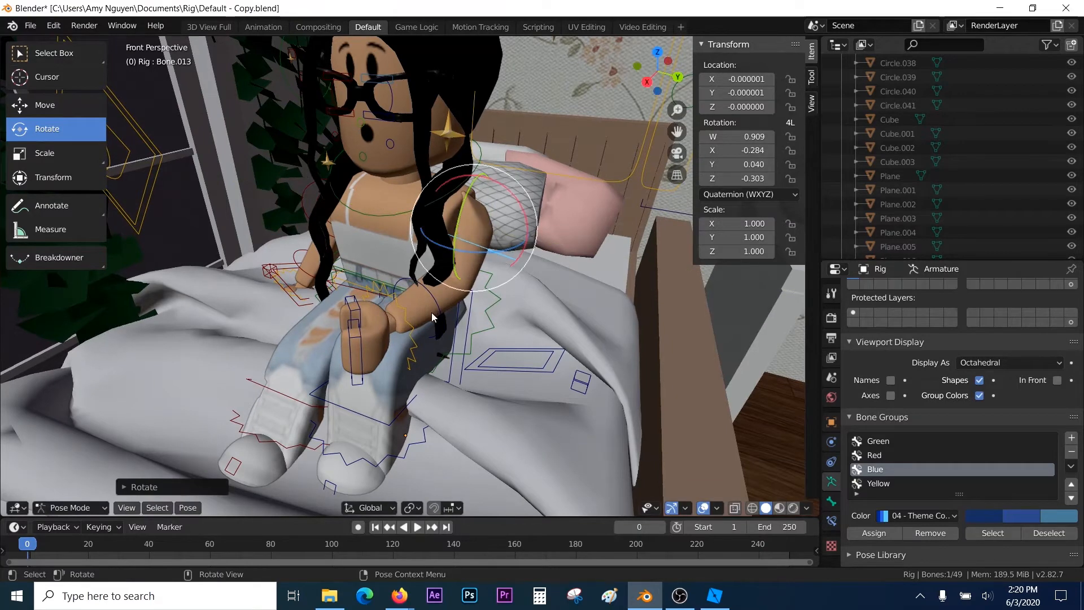
pyautogui.click(411, 333)
pyautogui.moveTo(411, 363); pyautogui.dragTo(389, 368)
# Rotate the avatar's left upper arm bone slightly outward so the hand rests over the left thigh
pyautogui.hotkey('shift', '`')
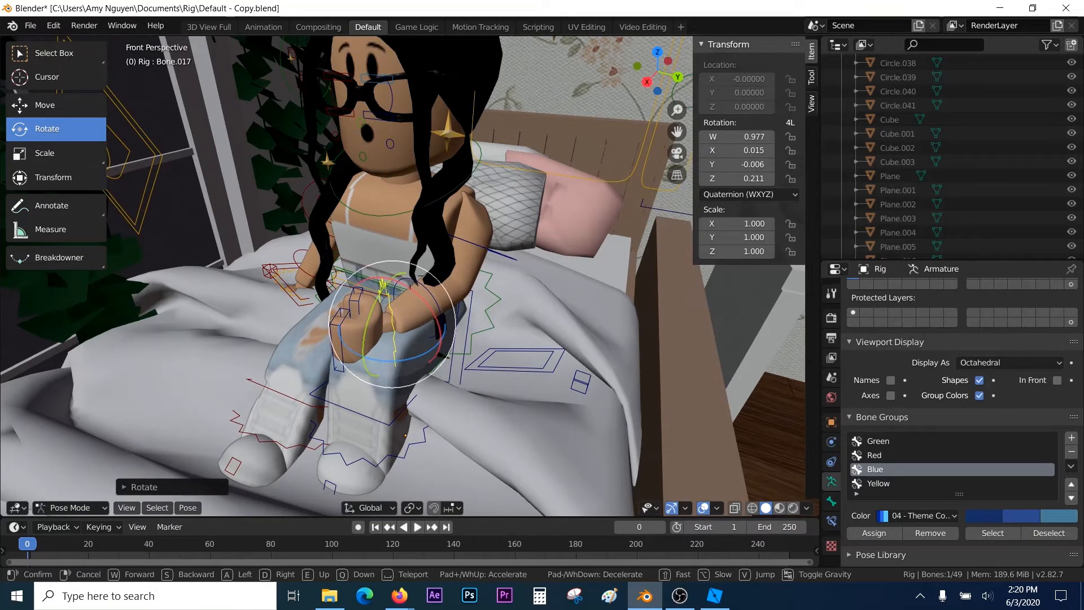
pyautogui.press('a')
pyautogui.press('s')
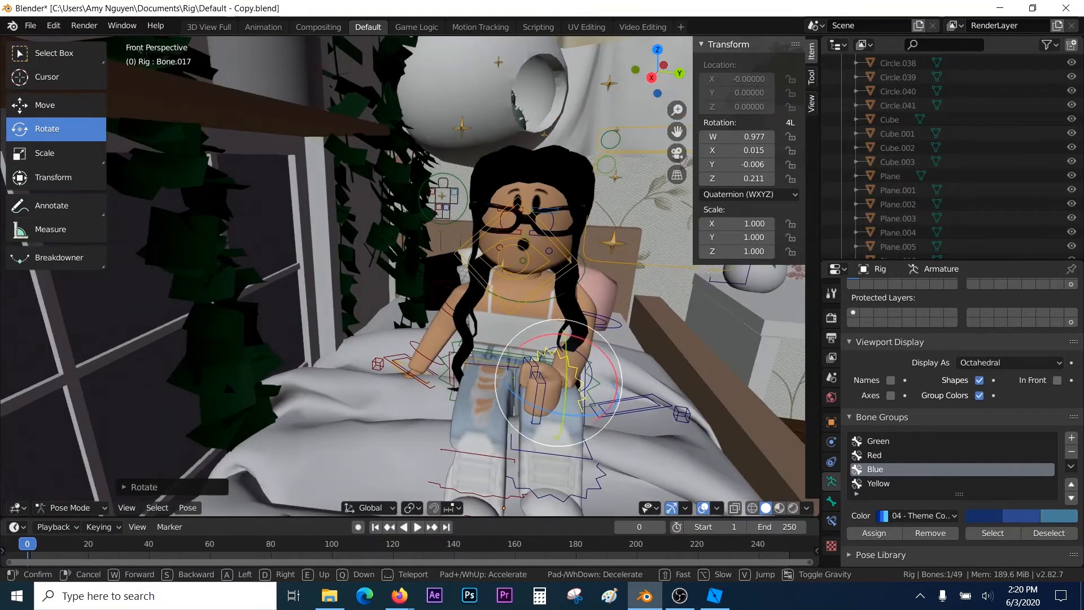
pyautogui.press('s')
pyautogui.press('w')
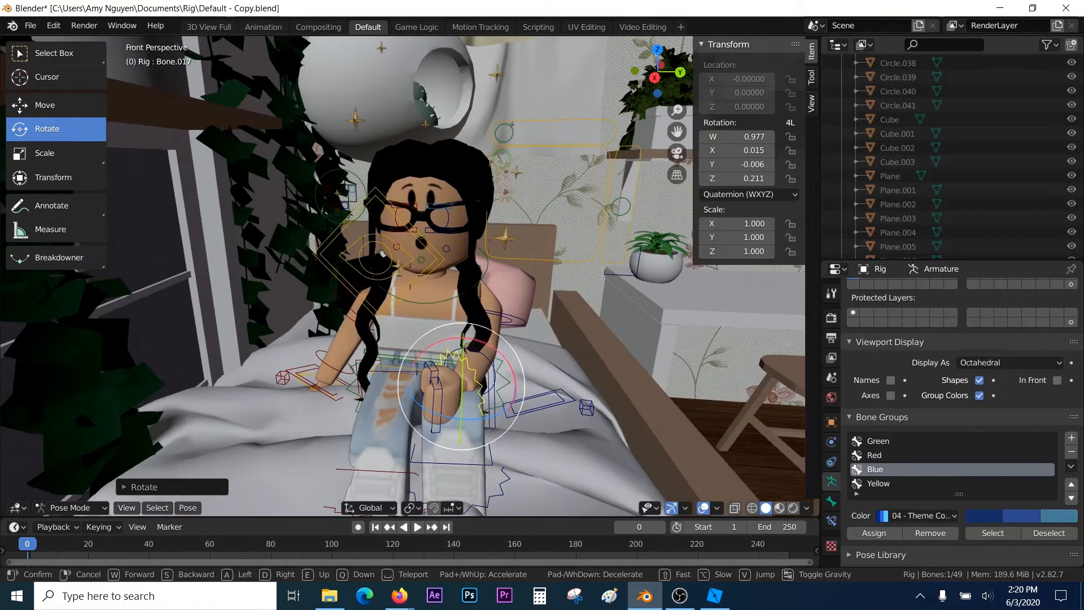
pyautogui.click(507, 275)
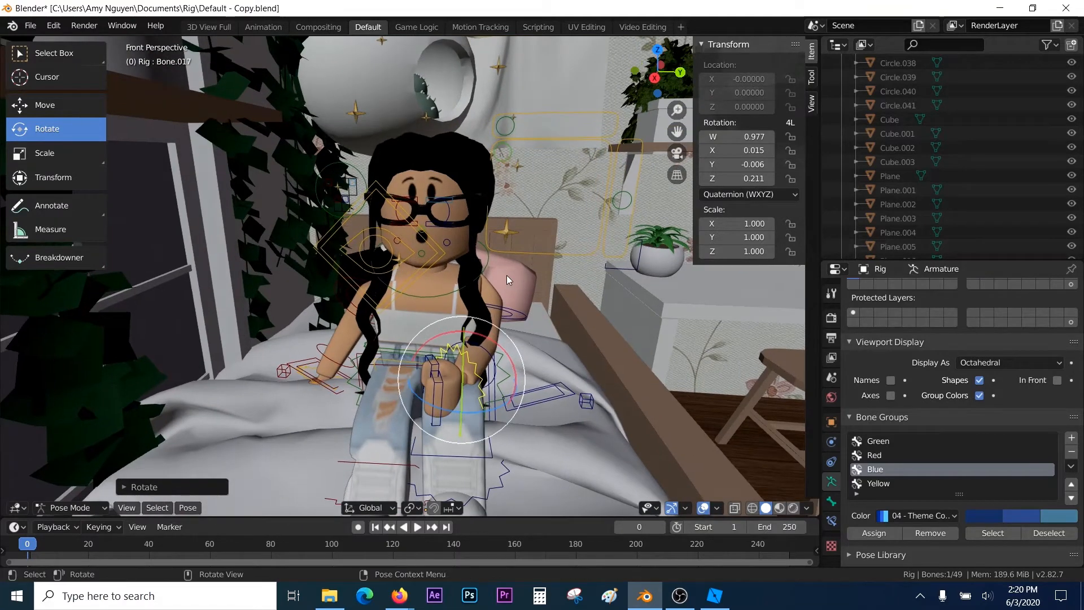
pyautogui.click(511, 312)
pyautogui.moveTo(508, 316); pyautogui.dragTo(492, 321)
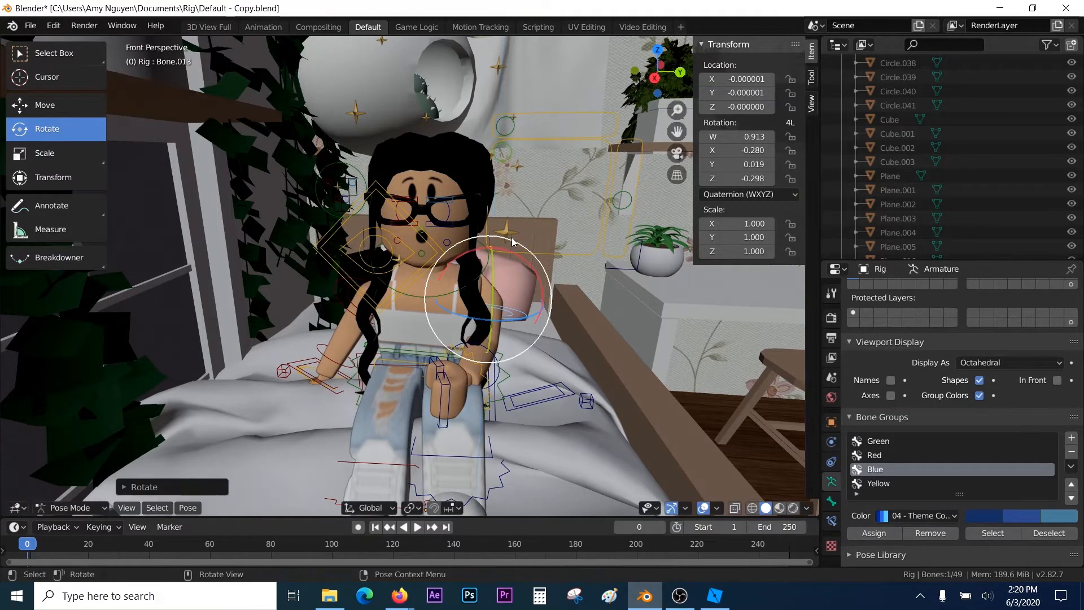
pyautogui.click(545, 226)
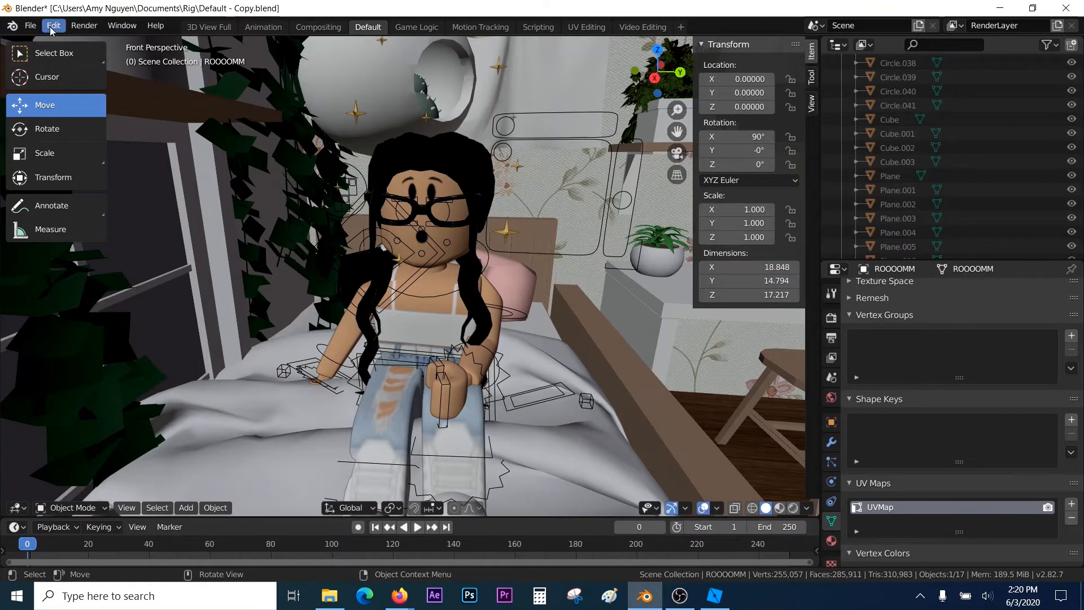
# Import the Wavefront model ice cream.obj from the gfxs resources folder into the scene
pyautogui.click(30, 25)
pyautogui.moveTo(70, 218)
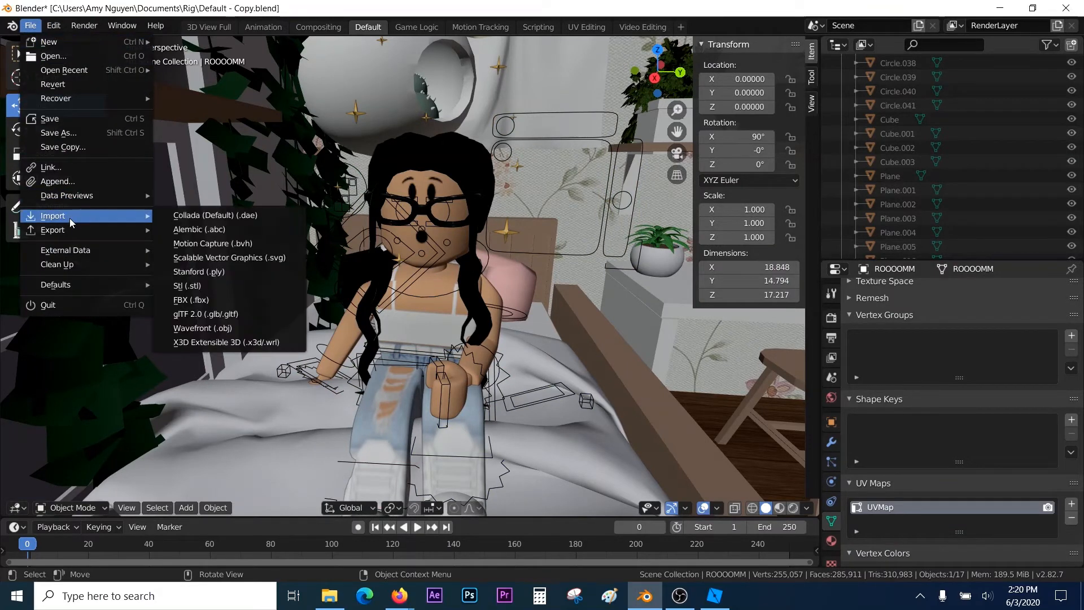
pyautogui.click(187, 328)
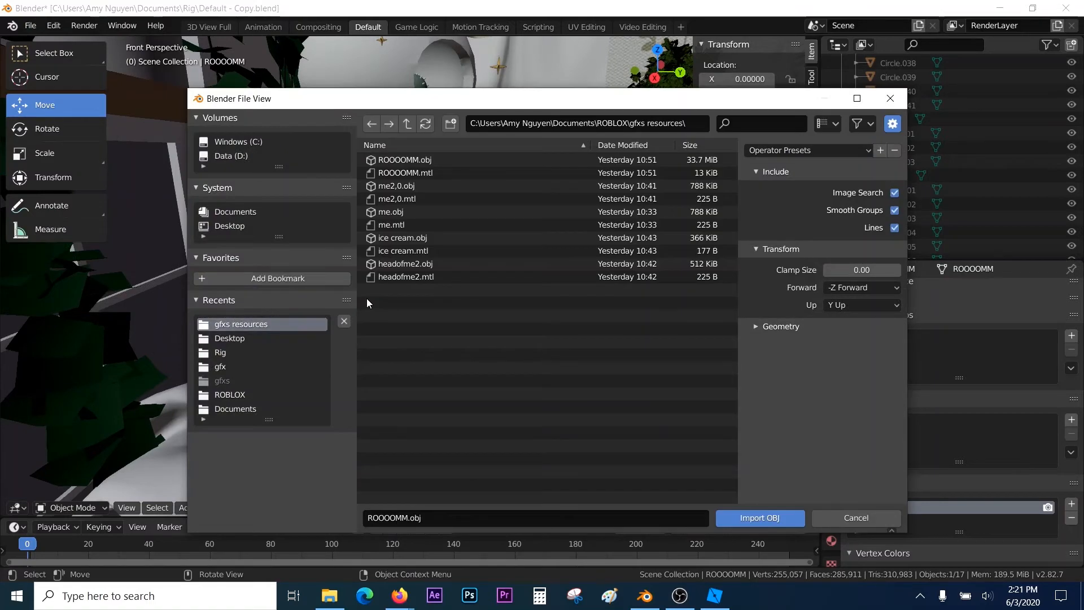
pyautogui.click(416, 251)
pyautogui.click(419, 238)
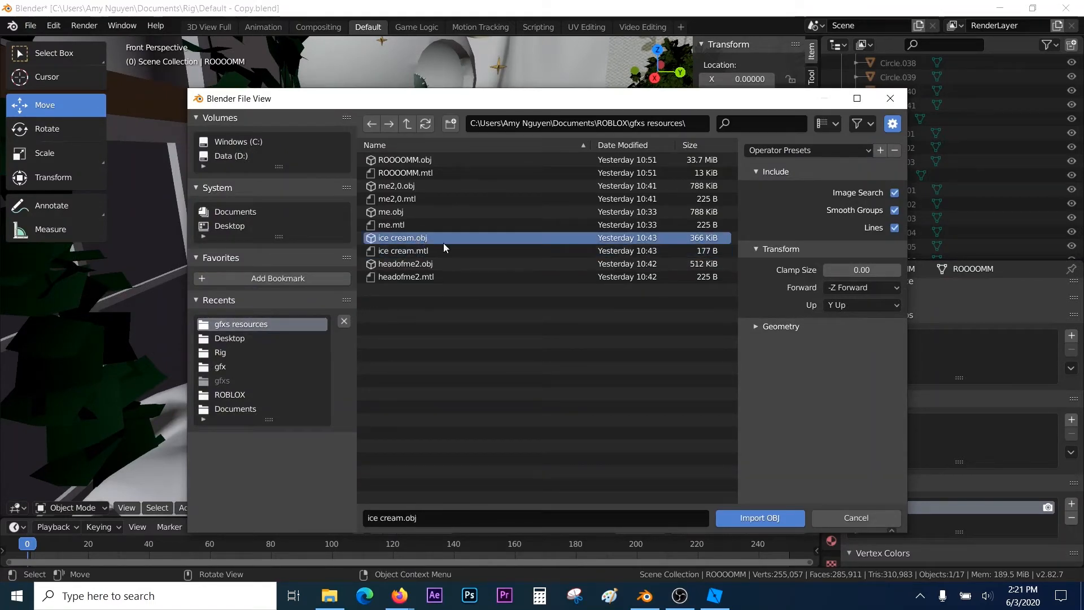
pyautogui.click(746, 517)
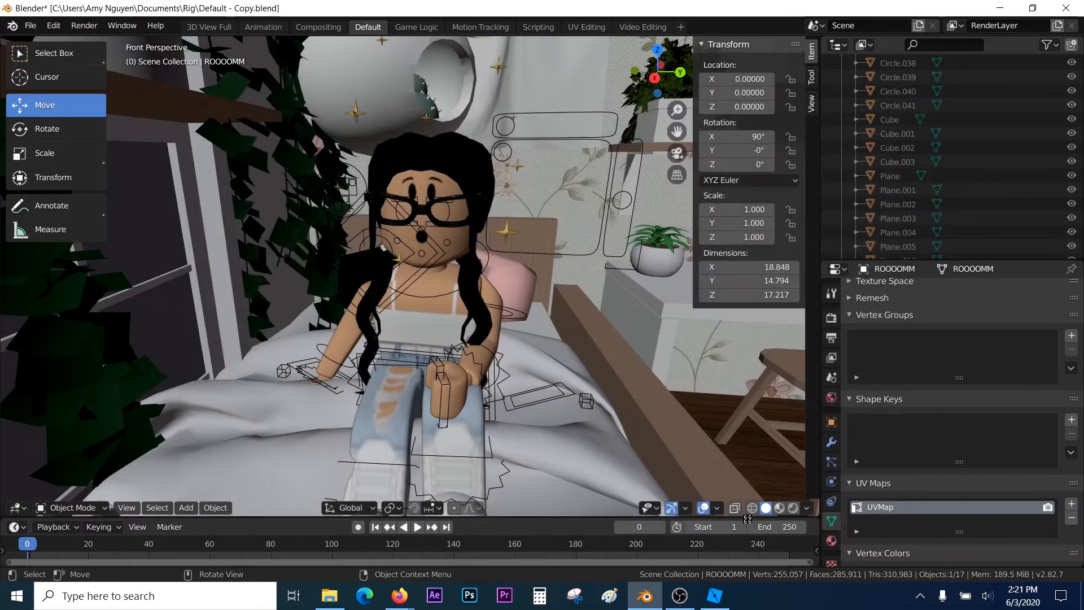
# Select the imported ice cream beyond the bedroom floor and set its origin to its geometry
pyautogui.hotkey('shift', '`')
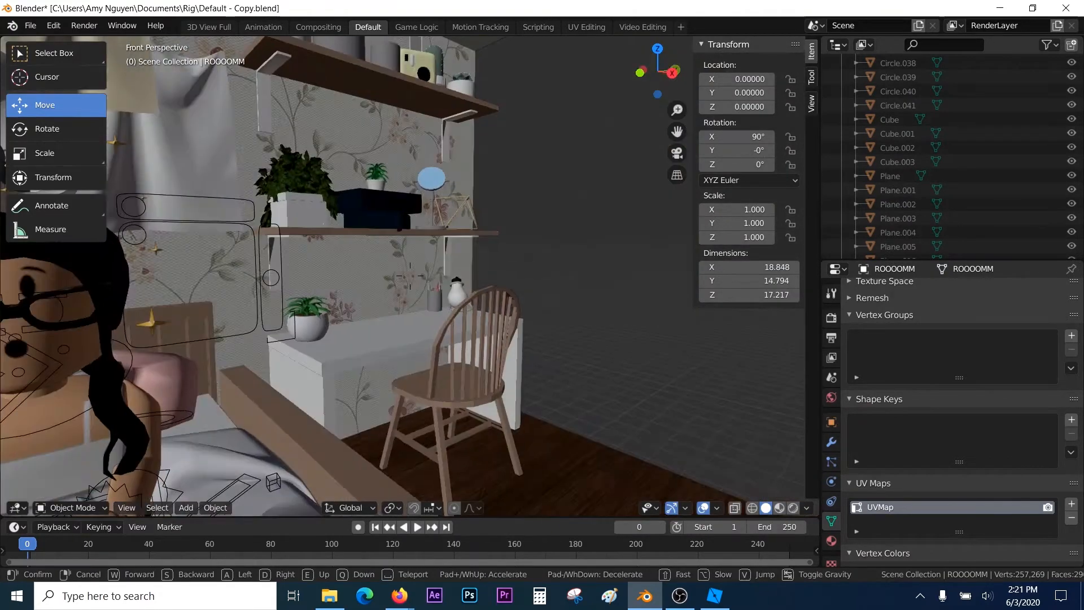
pyautogui.press('s')
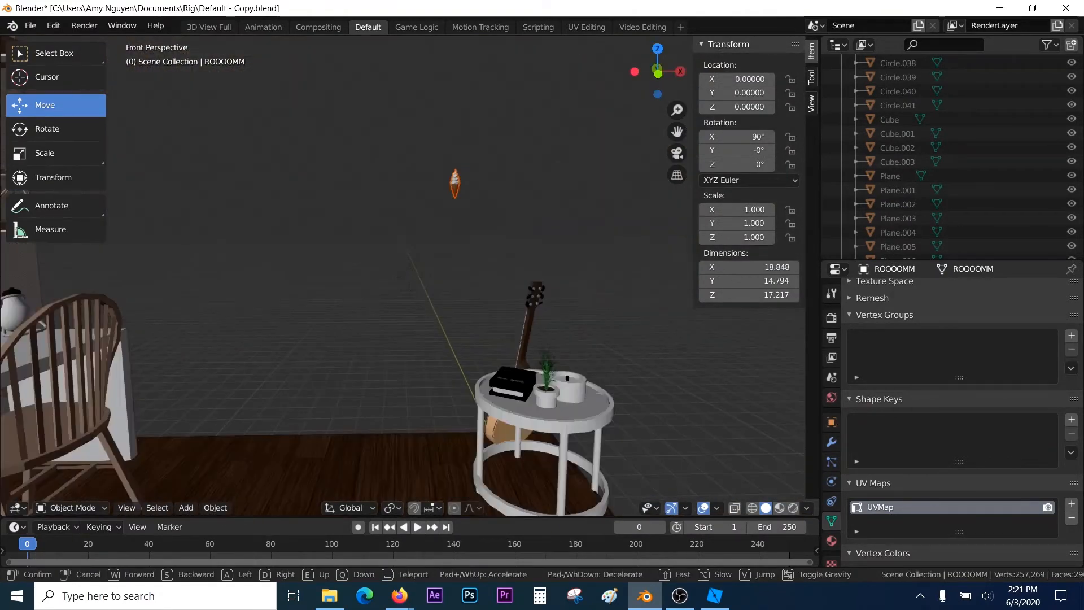
pyautogui.click(410, 276)
pyautogui.click(467, 187)
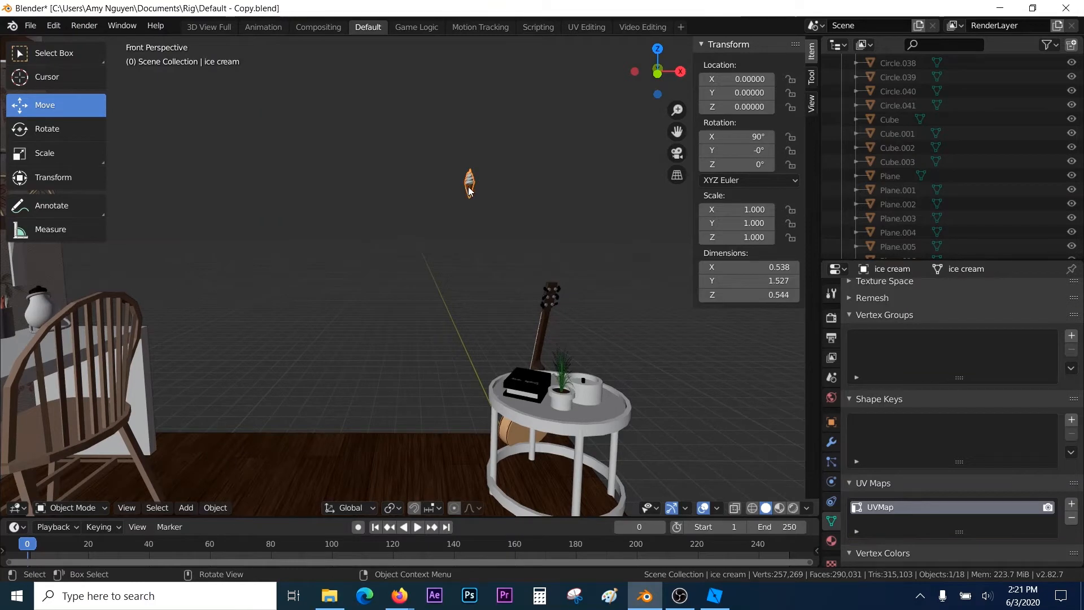
pyautogui.click(52, 25)
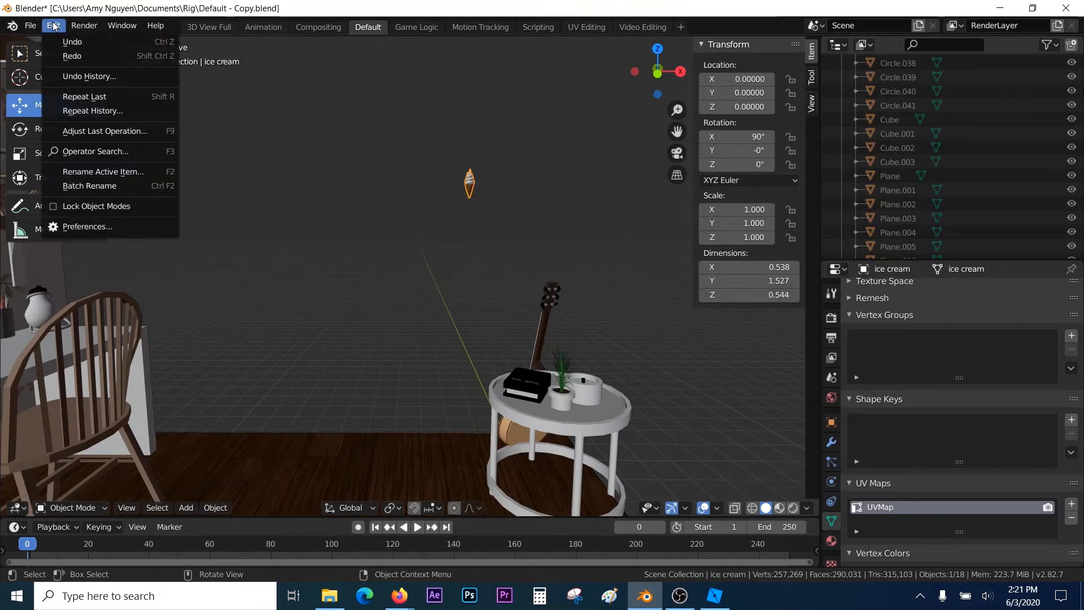
pyautogui.click(105, 152)
pyautogui.write('Set Origin')
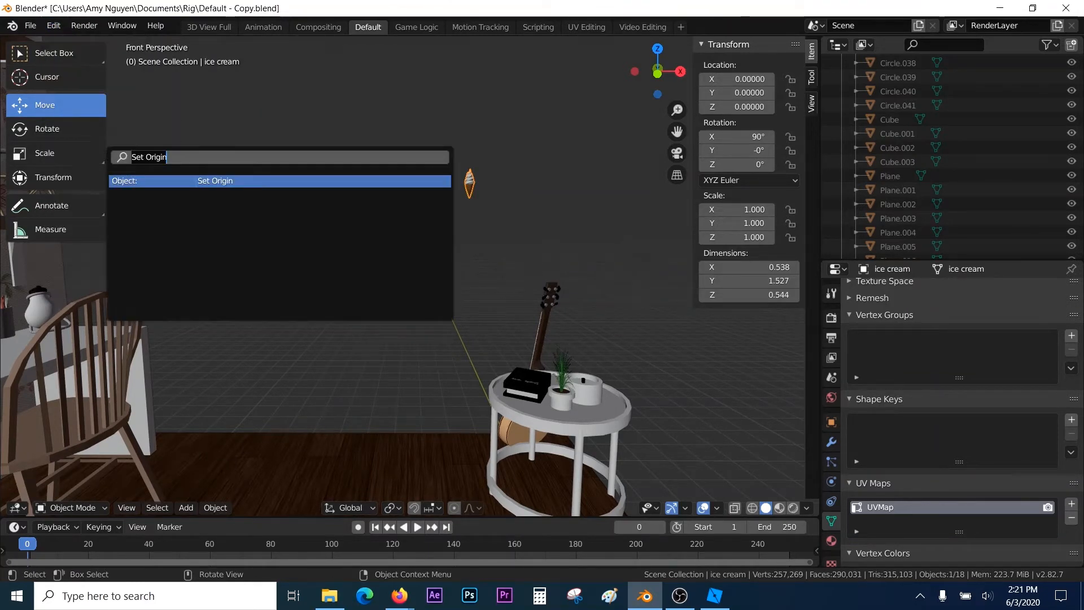
pyautogui.click(143, 181)
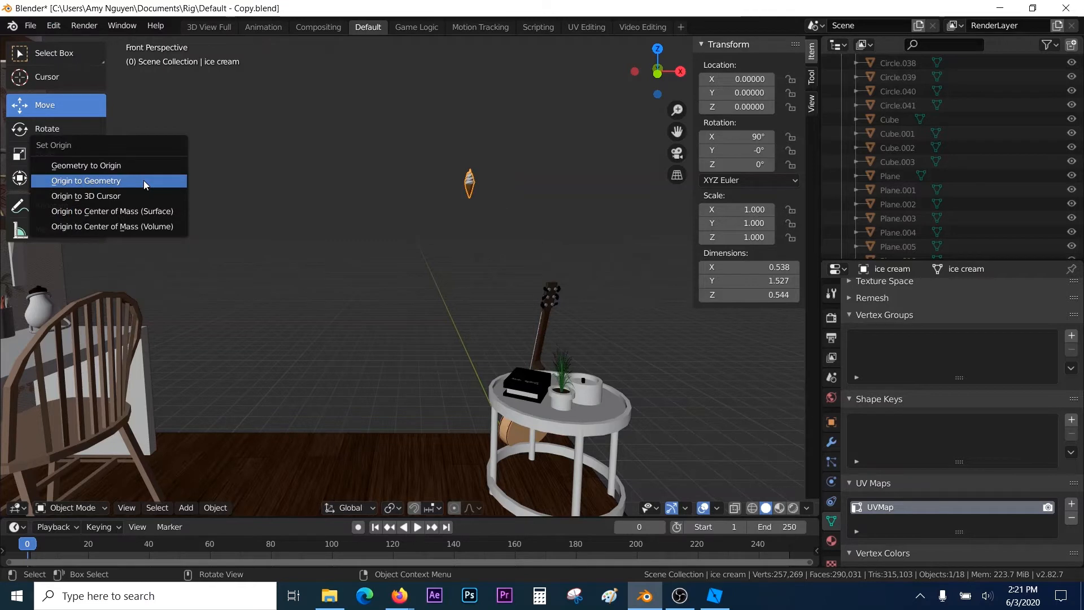
pyautogui.click(95, 180)
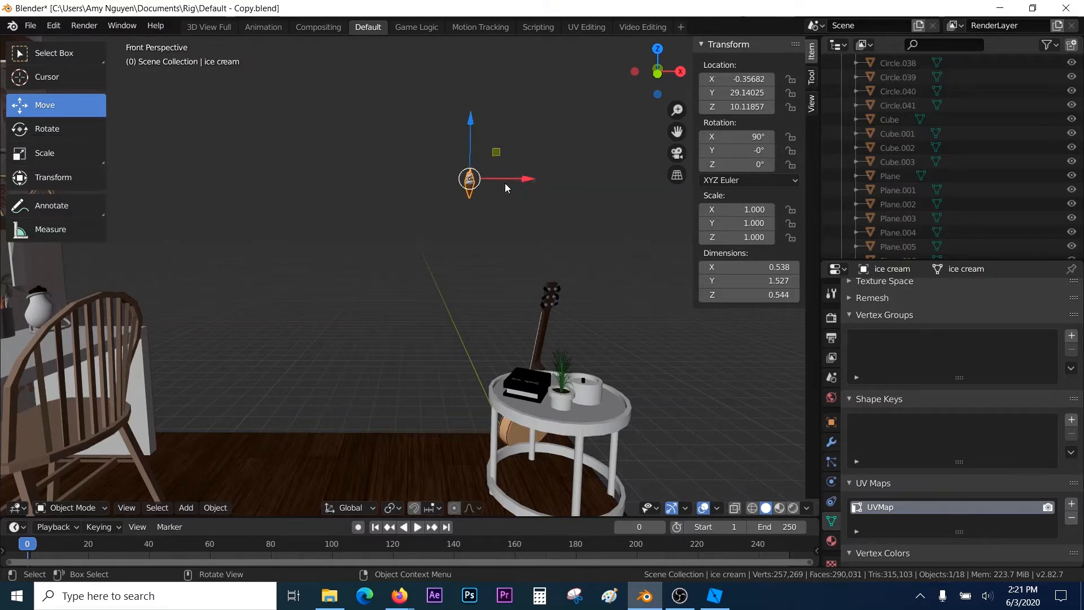
# Move the ice cream along X to about -11.96 and along Y to about 21.09, towards the bed
pyautogui.moveTo(510, 181); pyautogui.dragTo(289, 182)
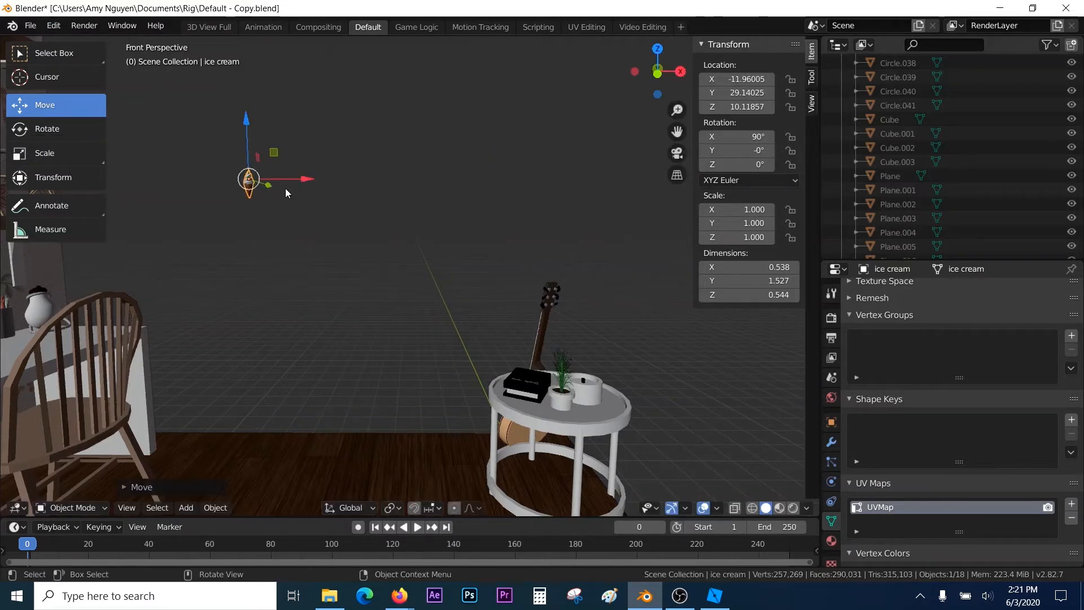
pyautogui.click(246, 154)
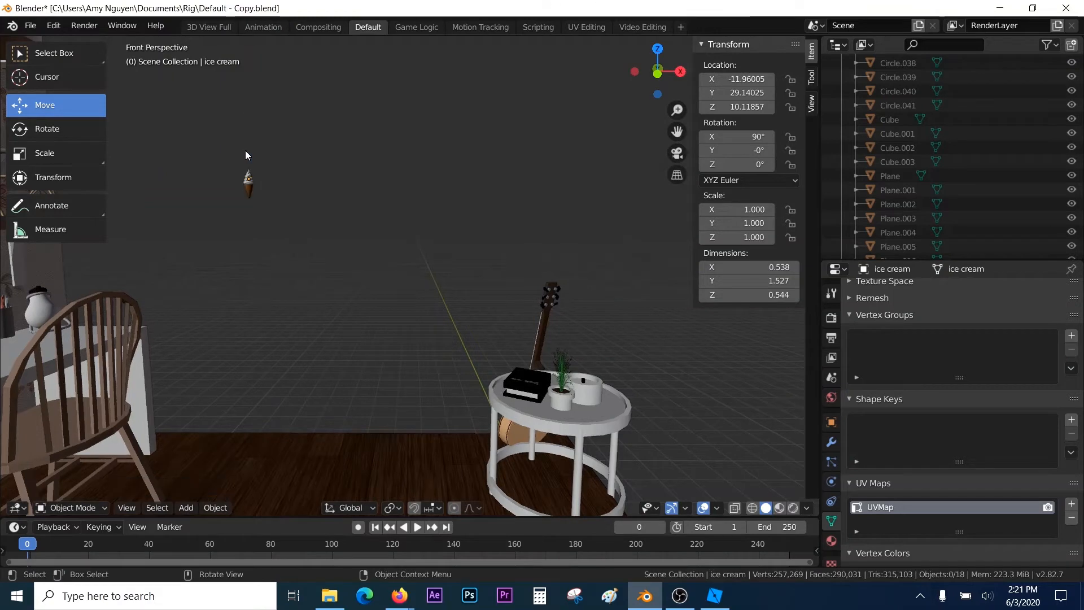
pyautogui.click(245, 185)
pyautogui.press('g')
pyautogui.press('y')
pyautogui.click(167, 144)
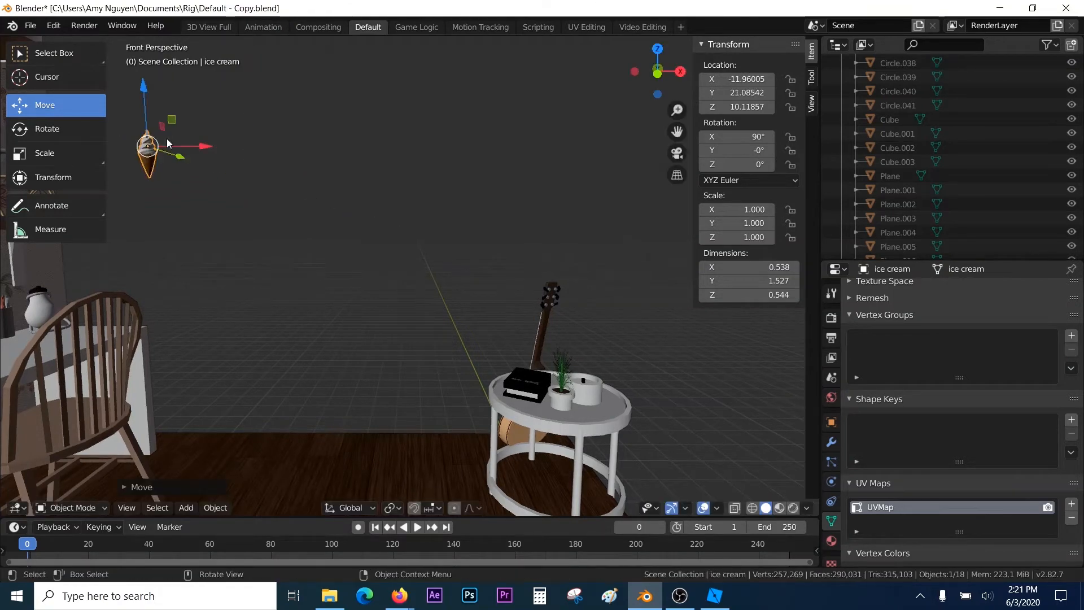
# Move the ice cream beside the avatar's right arm, to about X -9.99, Y 4.52, Z 4.97
pyautogui.moveTo(144, 118); pyautogui.dragTo(2, 380)
pyautogui.hotkey('shift', '`')
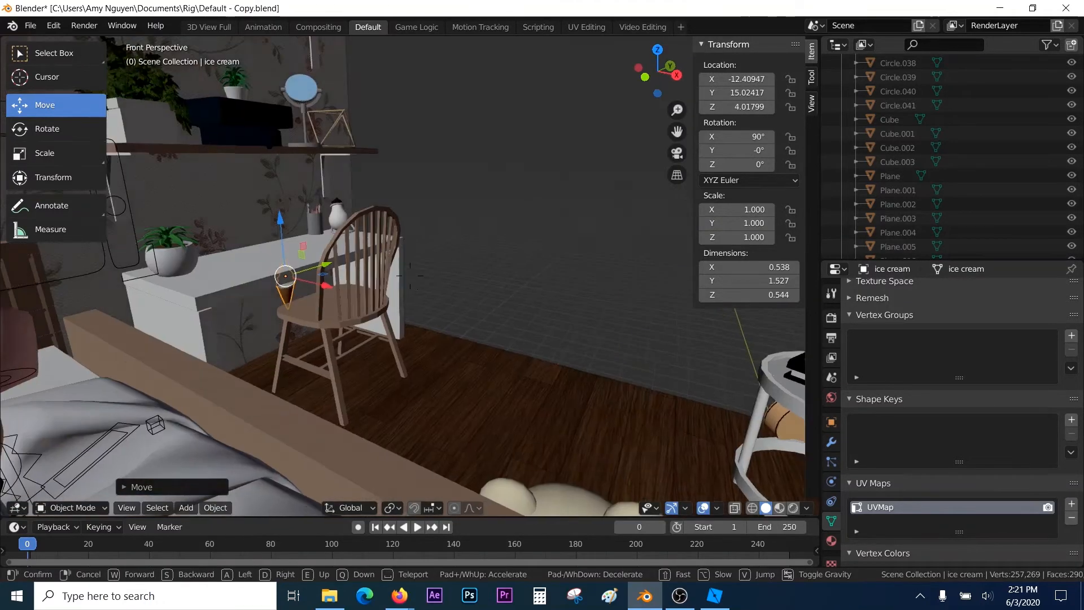
pyautogui.click(410, 275)
pyautogui.moveTo(626, 319); pyautogui.dragTo(144, 341)
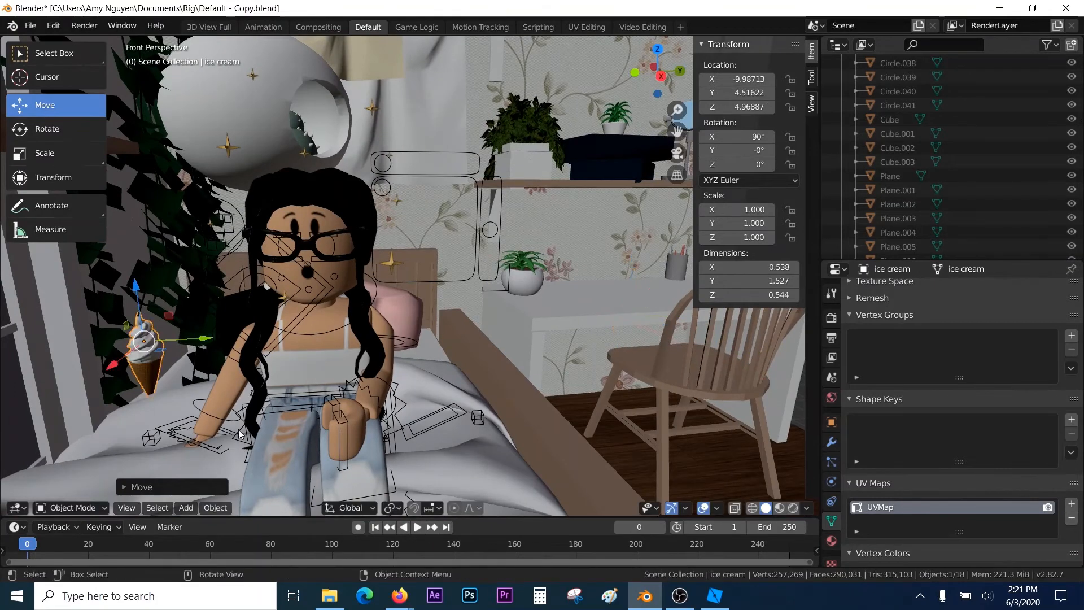
# Select the avatar's right upper arm bone and rotate it to bring the arm forward over the bed
pyautogui.click(242, 331)
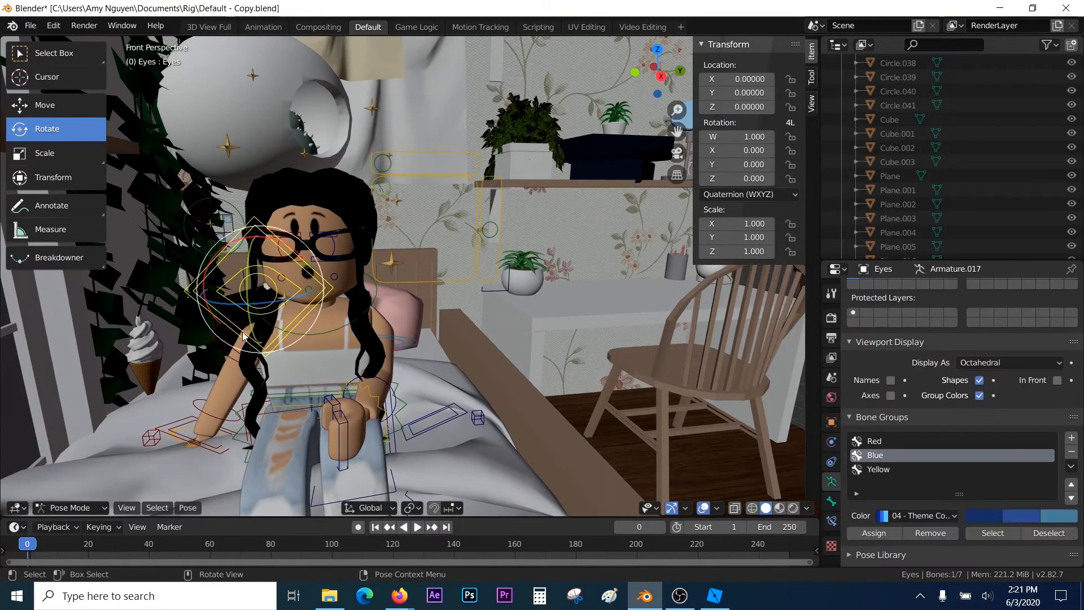
pyautogui.click(218, 376)
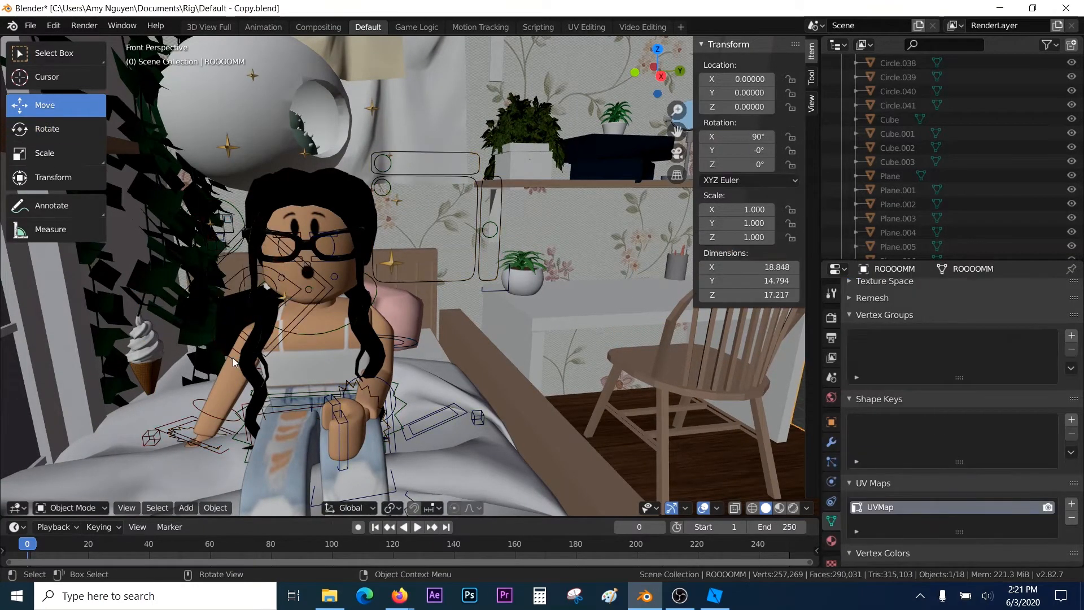
pyautogui.click(233, 358)
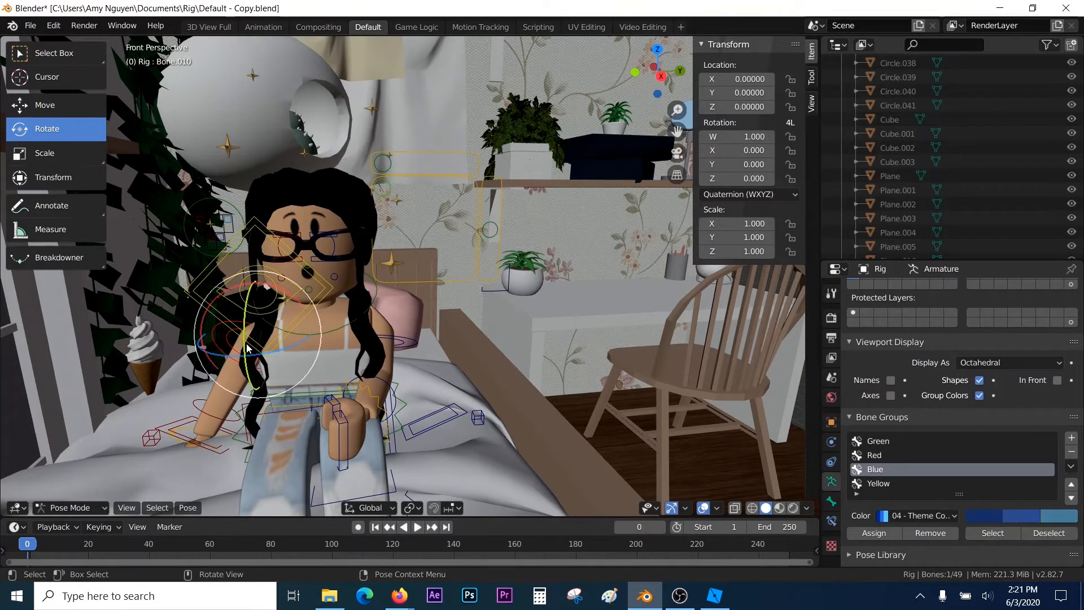
pyautogui.moveTo(247, 347); pyautogui.dragTo(205, 398)
# Rotate the avatar's right forearm bone upward to bend the elbow and raise the hand beside the shoulder
pyautogui.click(203, 398)
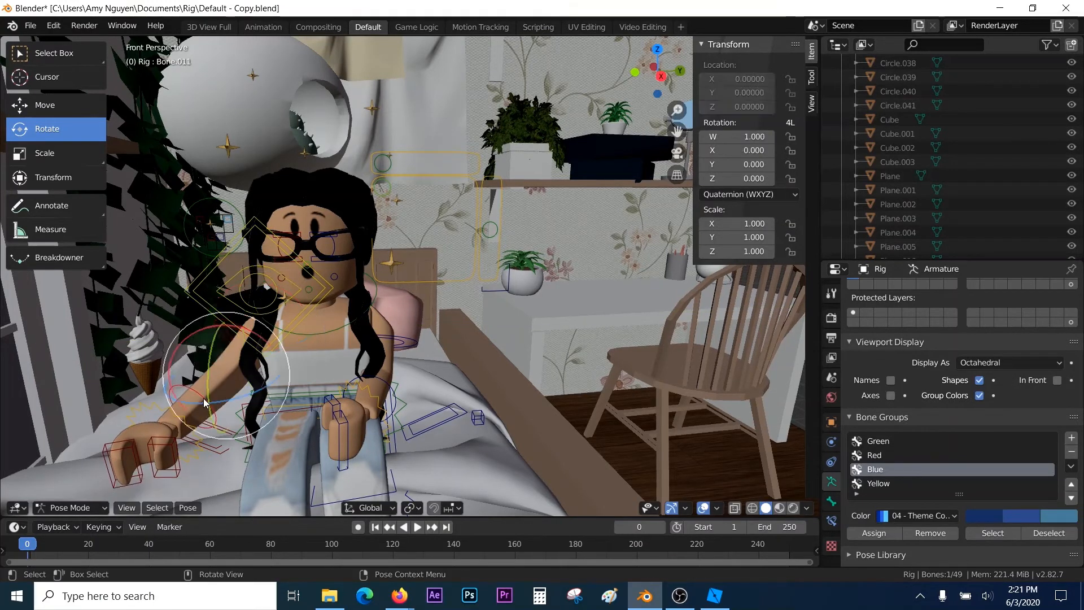
pyautogui.moveTo(208, 372); pyautogui.dragTo(217, 397)
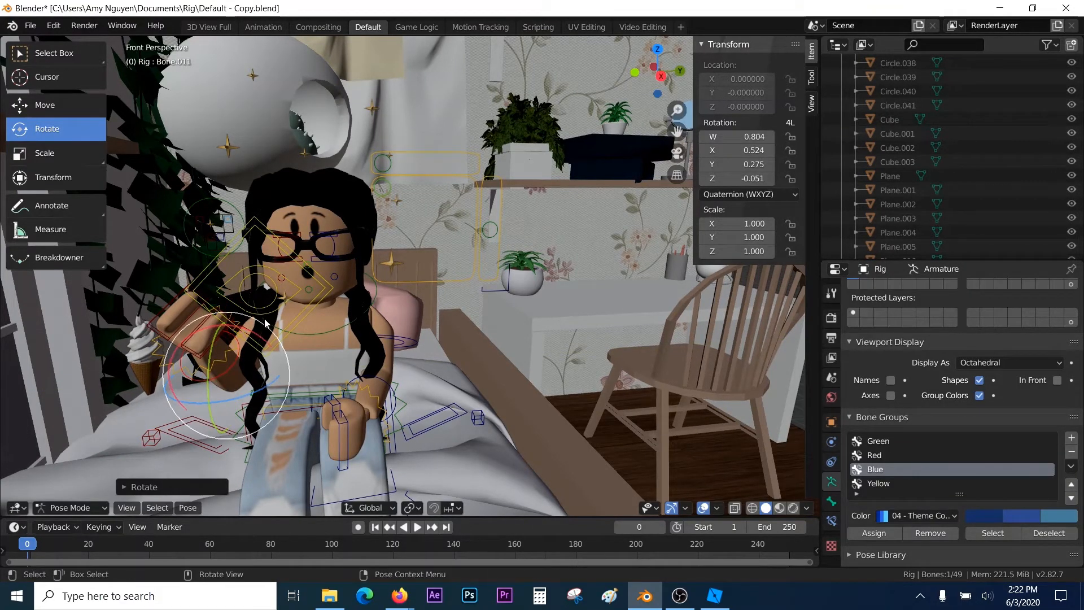
pyautogui.click(385, 279)
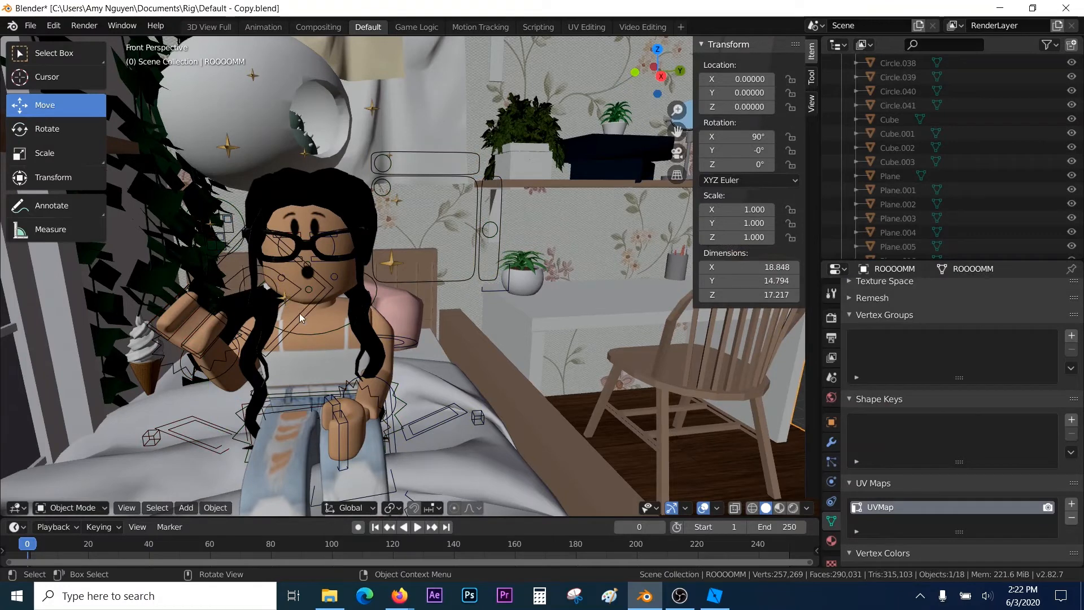
# Rotate the avatar's right upper arm bone inward so the raised hand comes in front of the right shoulder
pyautogui.click(246, 330)
pyautogui.hotkey('shift', '`')
pyautogui.press('a')
pyautogui.press('w')
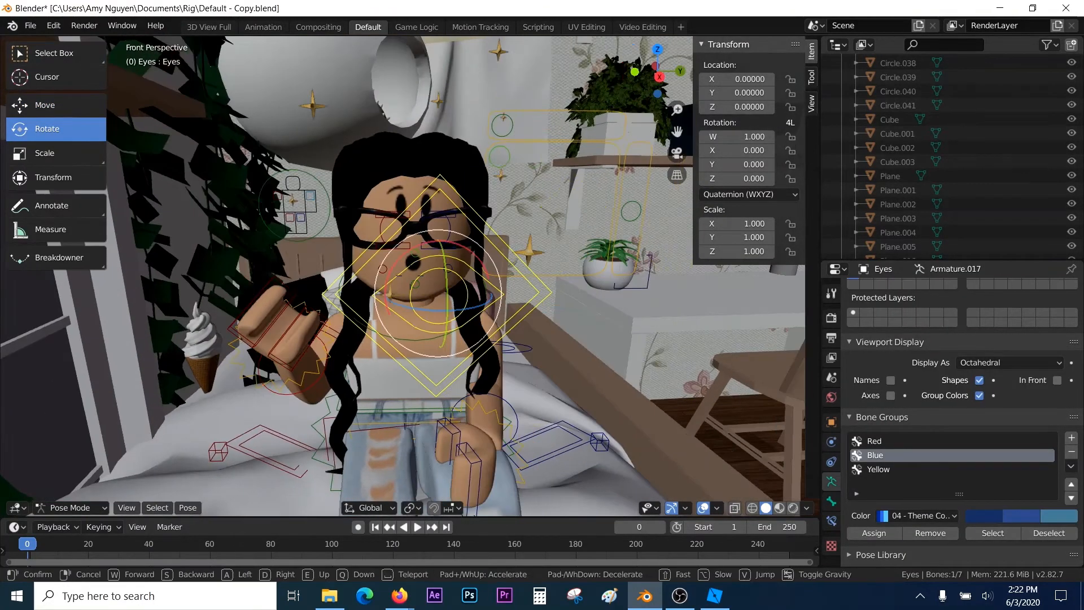
pyautogui.click(357, 326)
pyautogui.click(353, 327)
pyautogui.moveTo(344, 357); pyautogui.dragTo(355, 358)
pyautogui.hotkey('shift', '`')
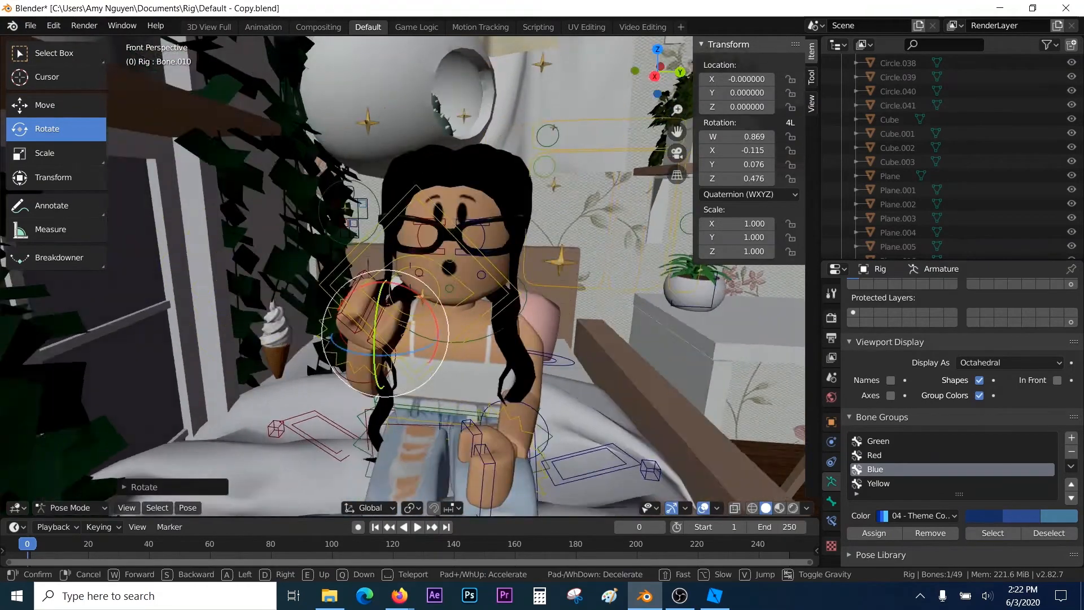
pyautogui.click(410, 276)
pyautogui.moveTo(412, 266); pyautogui.dragTo(406, 268)
# Move the ice cream along Y to about 7.23, in line with the avatar's raised right hand
pyautogui.click(301, 334)
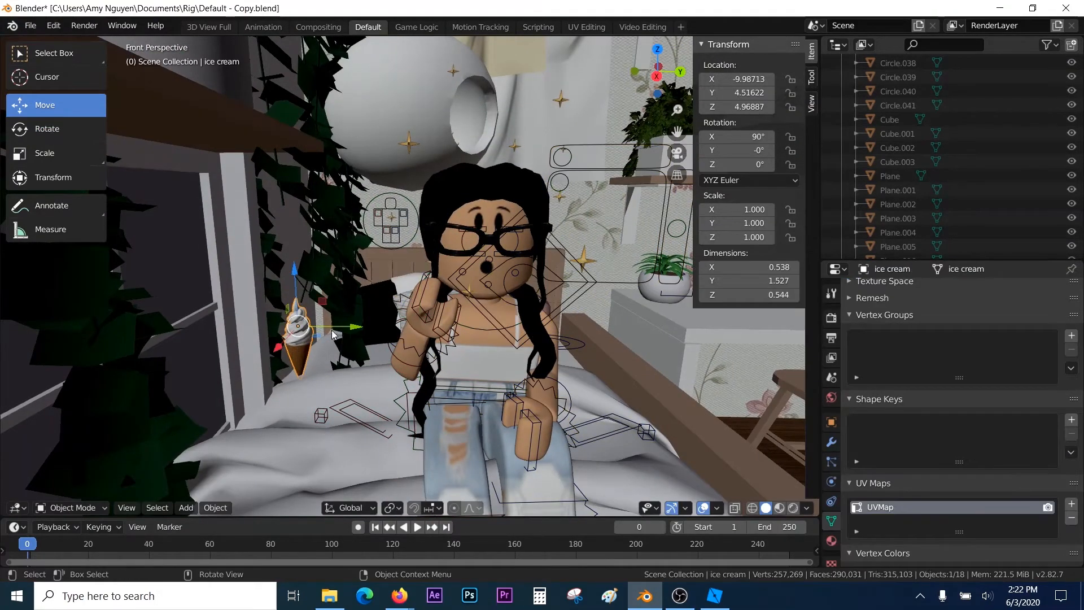
pyautogui.moveTo(335, 333); pyautogui.dragTo(468, 344)
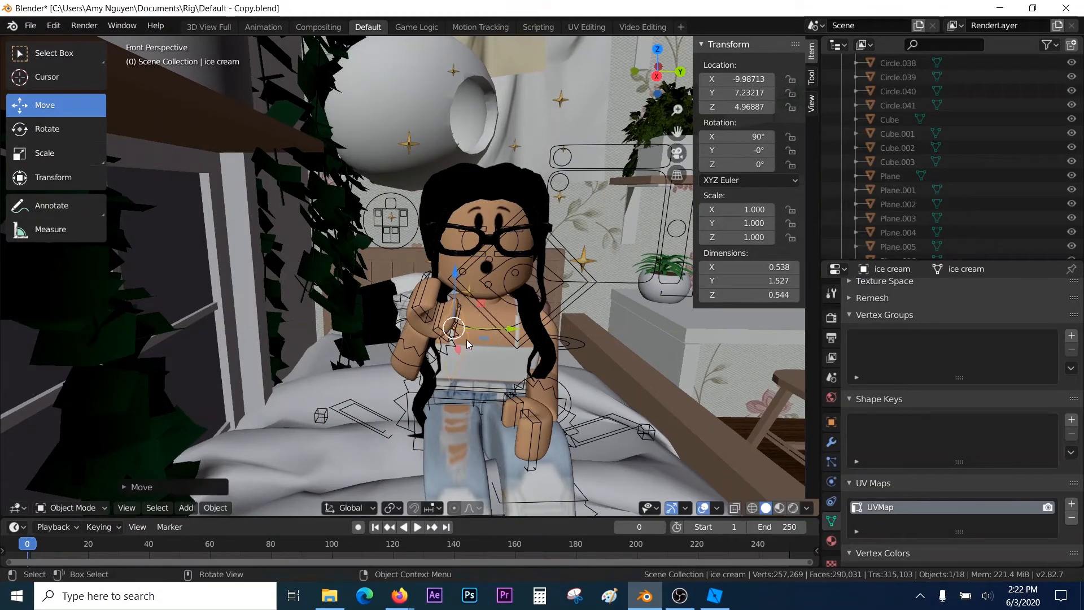
pyautogui.click(456, 348)
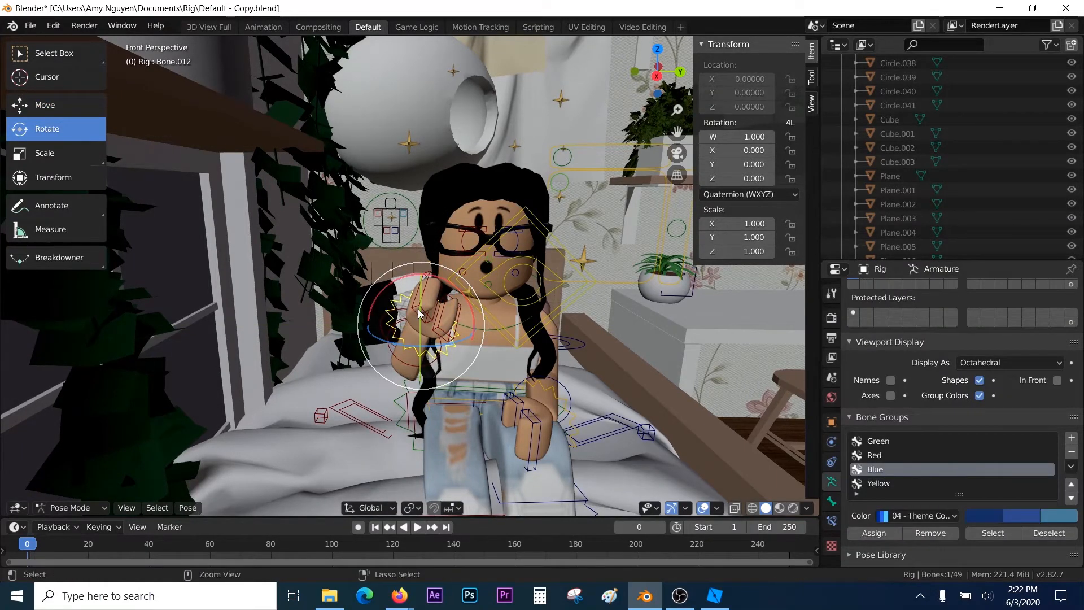
pyautogui.hotkey('ctrl', 'z')
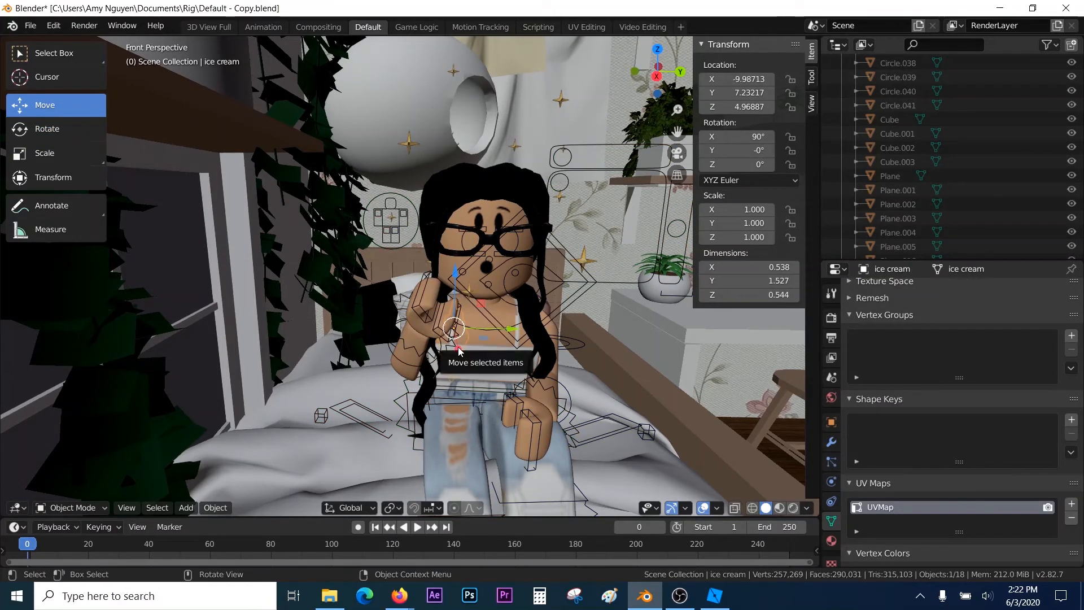
# Place the ice cream in the avatar's right hand at about X -7.30, Y 6.87, Z 6.53, and rotate it slightly about Y
pyautogui.moveTo(458, 351); pyautogui.dragTo(469, 243)
pyautogui.moveTo(530, 276); pyautogui.dragTo(437, 324)
pyautogui.click(99, 135)
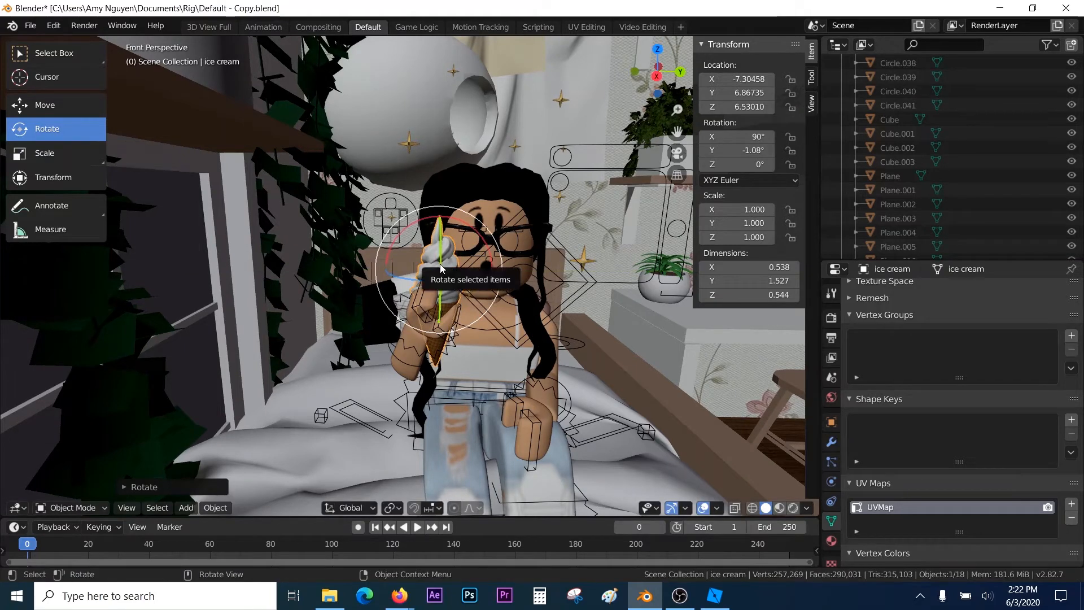
# Tilt the ice cream to about X 84.5°, Y -25.4°, Z 1.43° and shift it along Y to about 6.88
pyautogui.moveTo(438, 263)
pyautogui.mouseDown()
pyautogui.moveTo(439, 277)
pyautogui.moveTo(439, 264)
pyautogui.mouseUp()
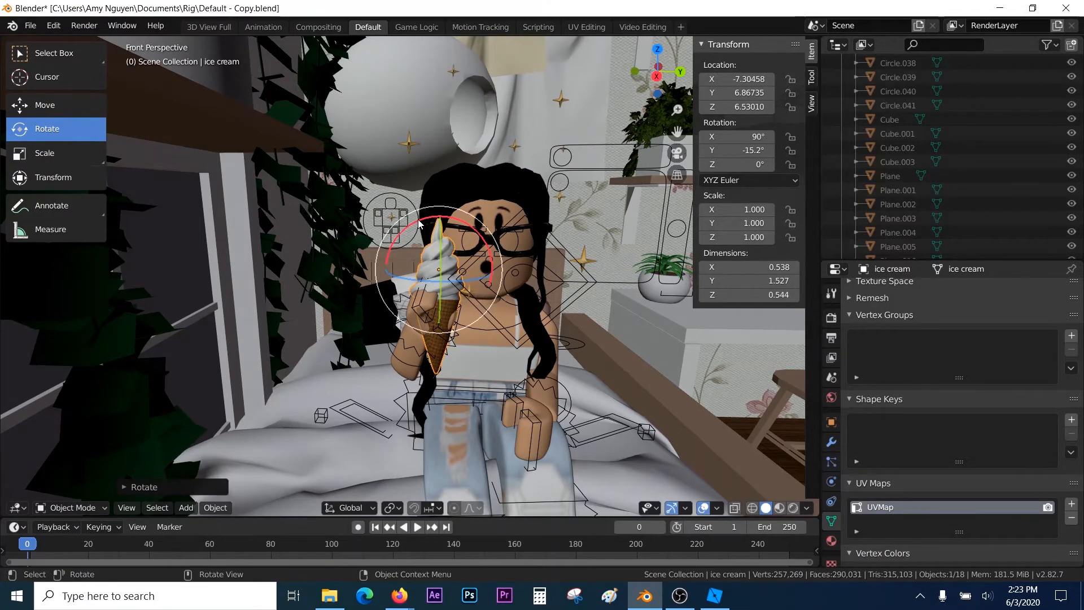
pyautogui.moveTo(422, 220); pyautogui.dragTo(433, 218)
pyautogui.click(59, 111)
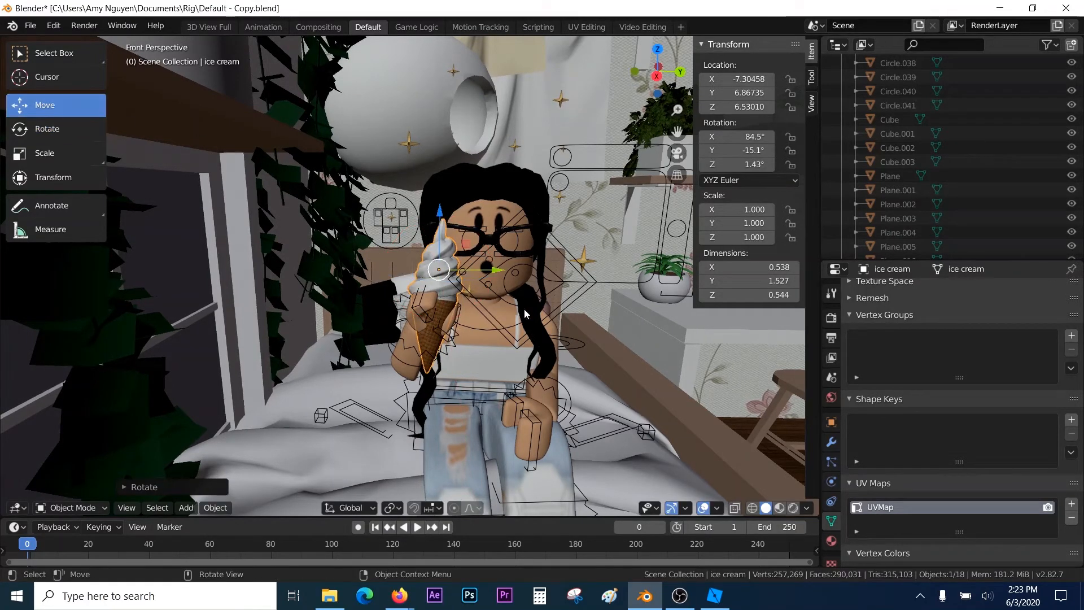
pyautogui.moveTo(496, 273); pyautogui.dragTo(497, 273)
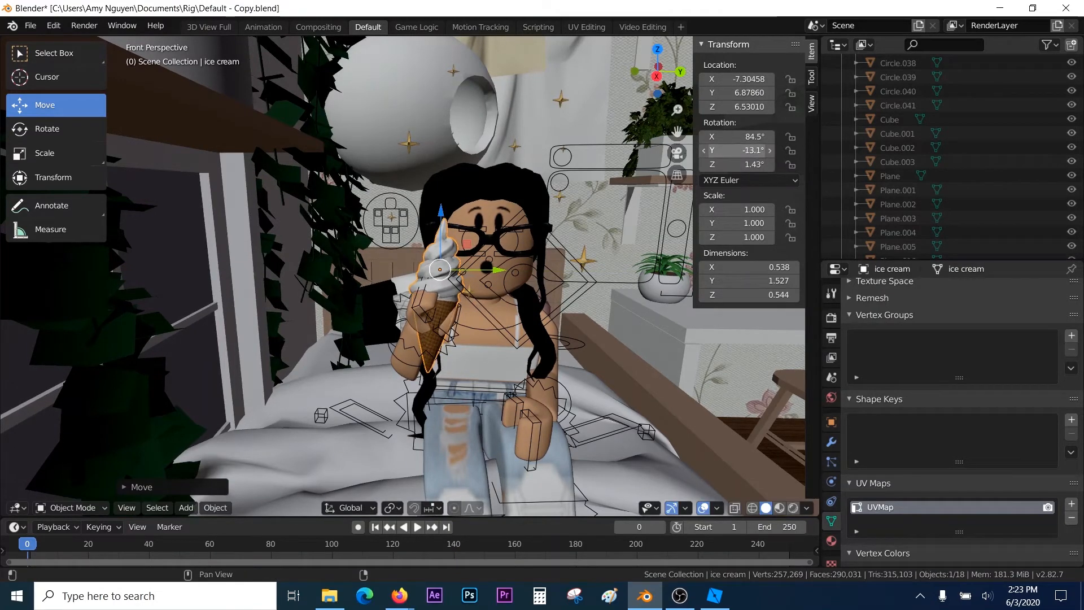
pyautogui.moveTo(740, 150); pyautogui.dragTo(729, 150)
# Scale the ice cream uniformly to about 0.919 and raise it in the avatar's hand to about Z 6.58
pyautogui.hotkey('shift', '`')
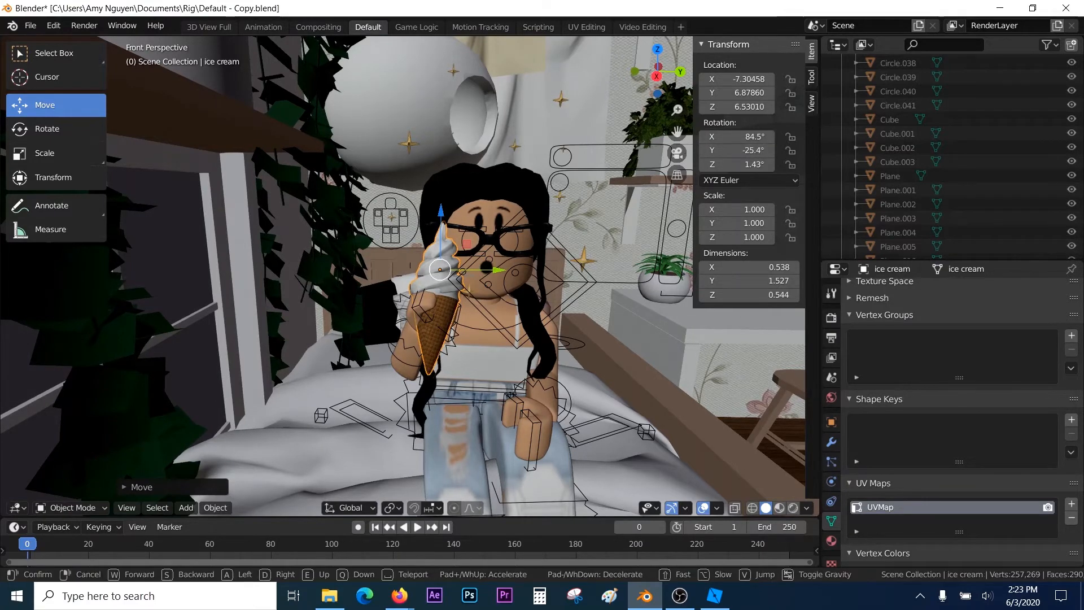
pyautogui.press('d')
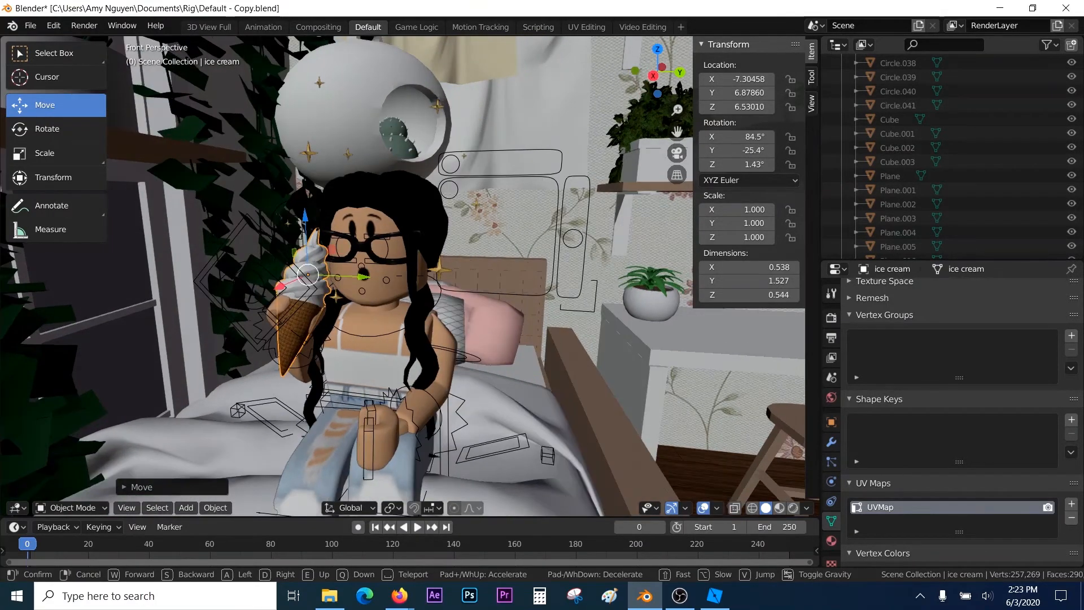
pyautogui.press('a')
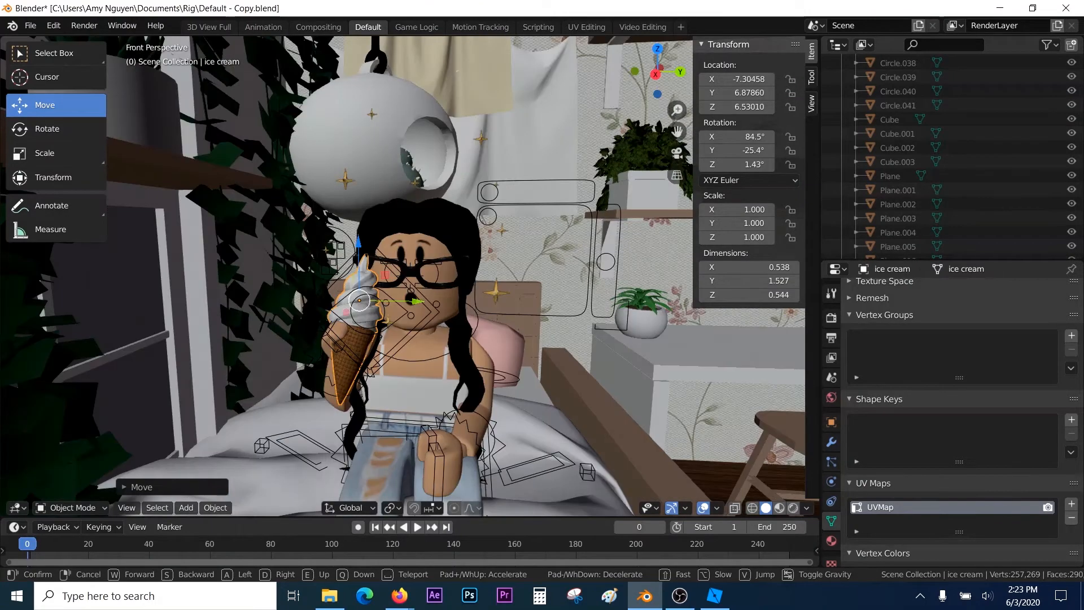
pyautogui.press('q')
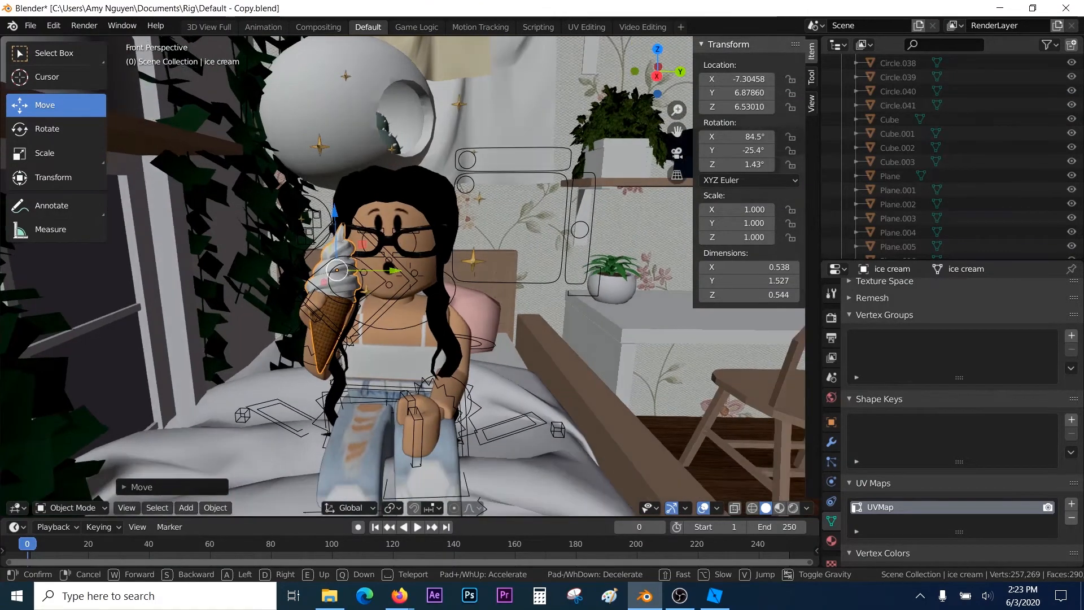
pyautogui.click(411, 280)
pyautogui.click(32, 148)
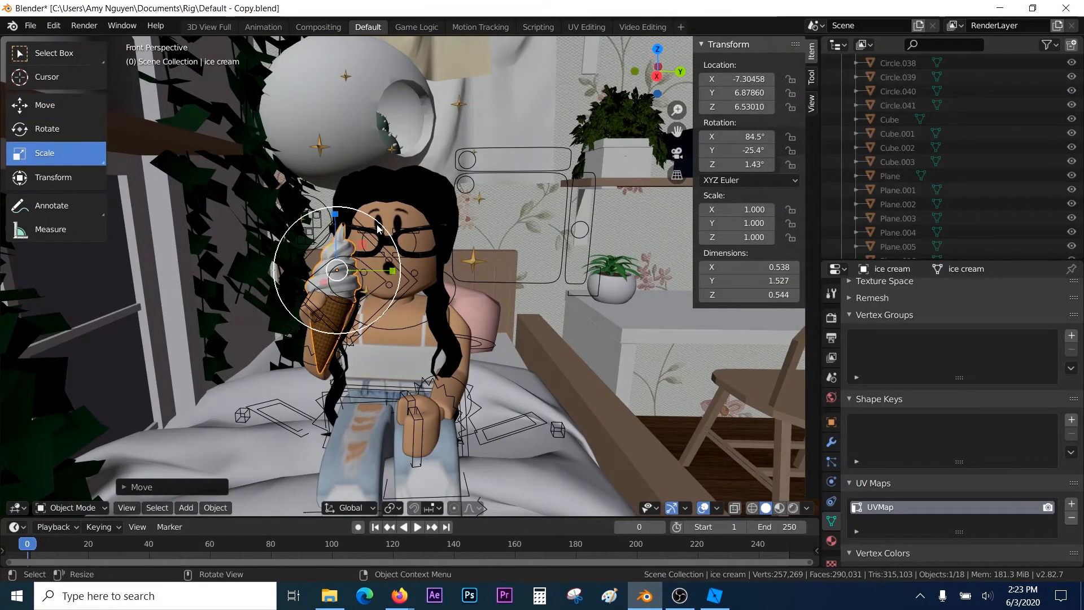
pyautogui.moveTo(377, 228); pyautogui.dragTo(337, 229)
pyautogui.click(45, 105)
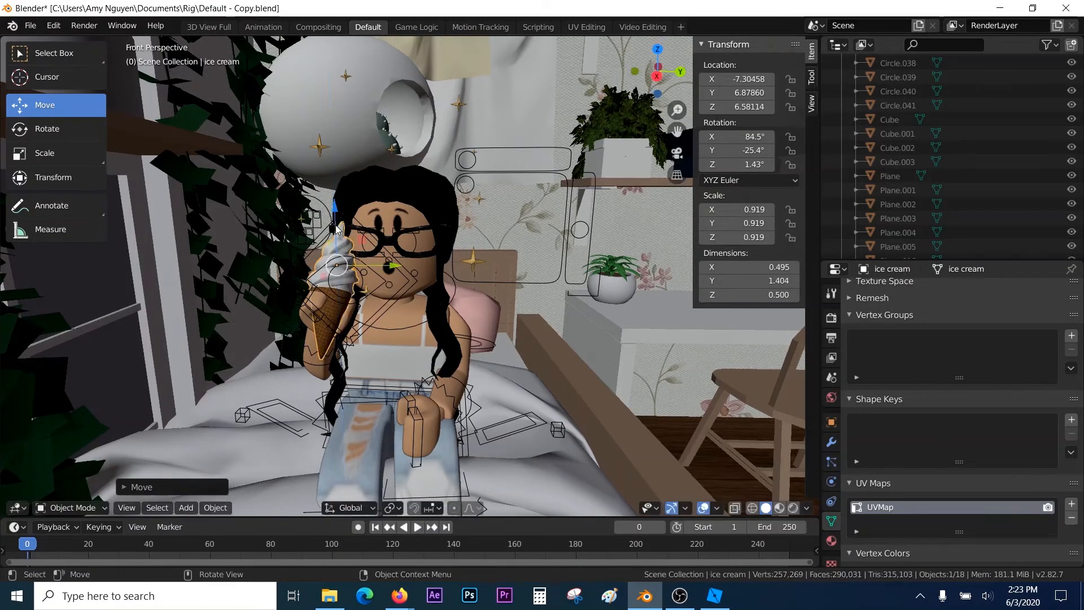
# Turn the avatar's head toward the ice cream to about Z 254° and raise the head to about Z 6.94
pyautogui.click(420, 198)
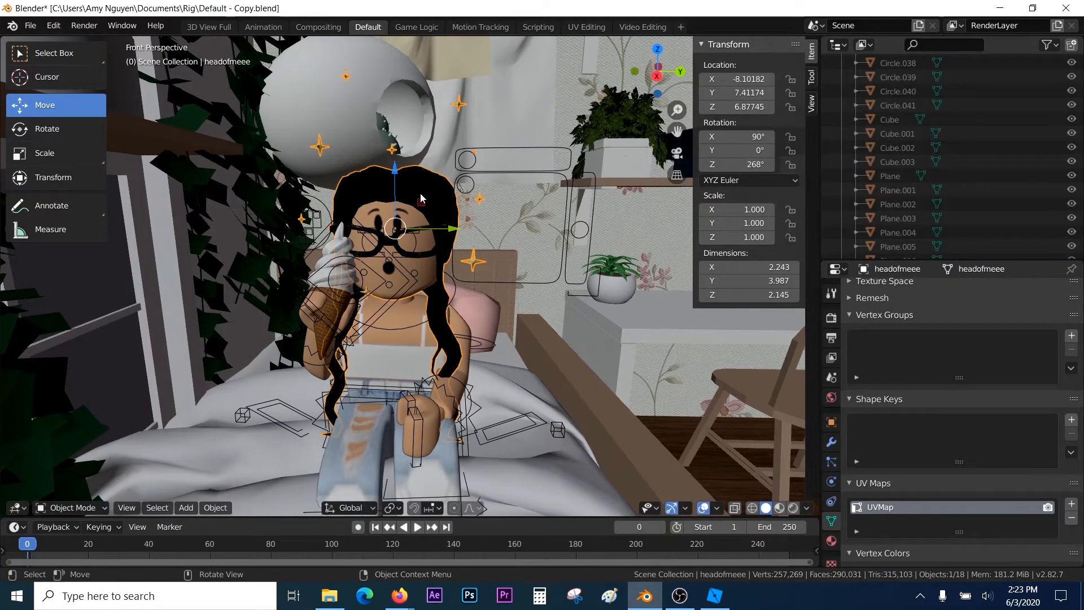
pyautogui.click(76, 128)
pyautogui.moveTo(434, 236); pyautogui.dragTo(452, 234)
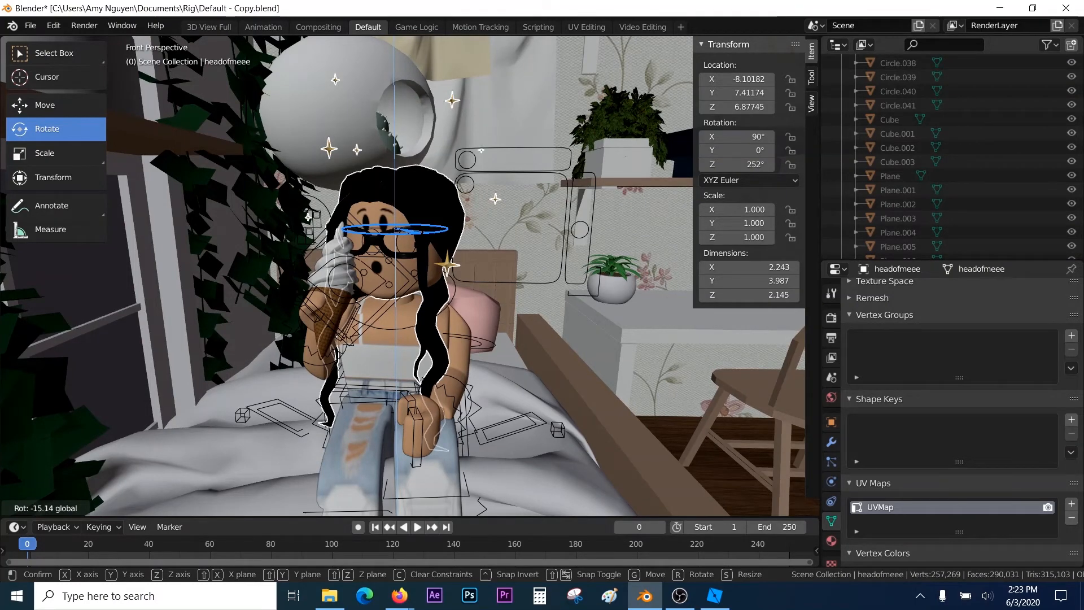
pyautogui.moveTo(452, 234); pyautogui.dragTo(423, 241)
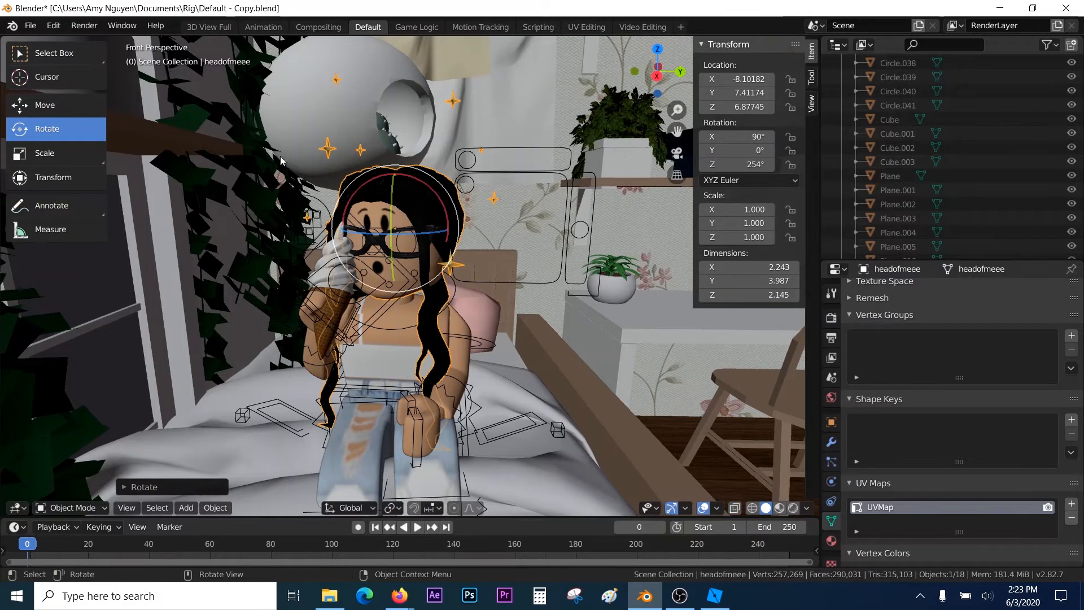
pyautogui.click(66, 106)
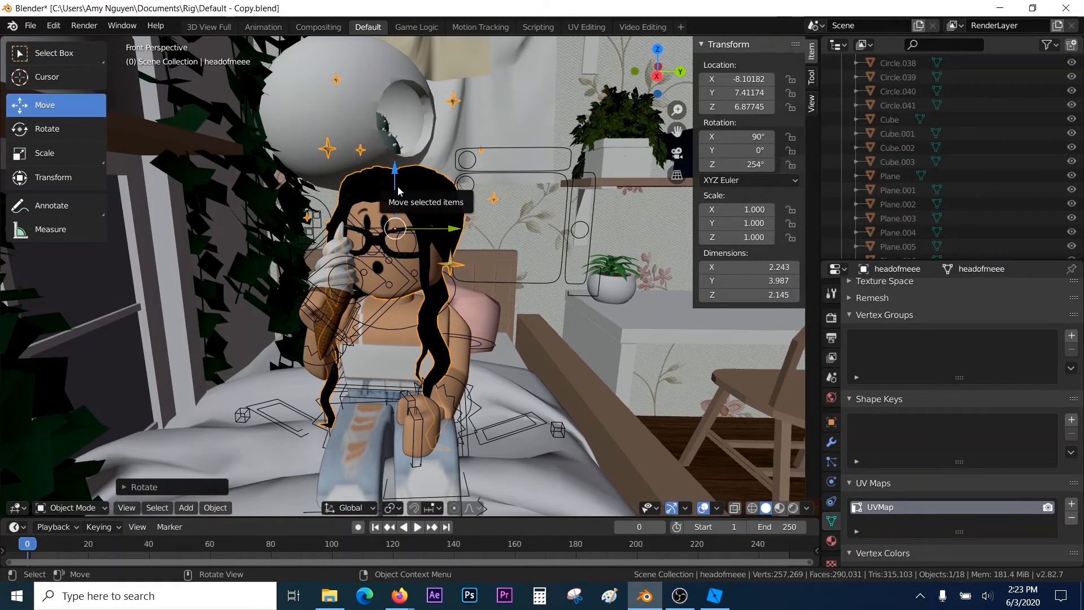
pyautogui.moveTo(398, 191); pyautogui.dragTo(397, 178)
# Rotate the avatar's right thigh bone slightly to about W 0.695, X -0.718
pyautogui.hotkey('shift', '`')
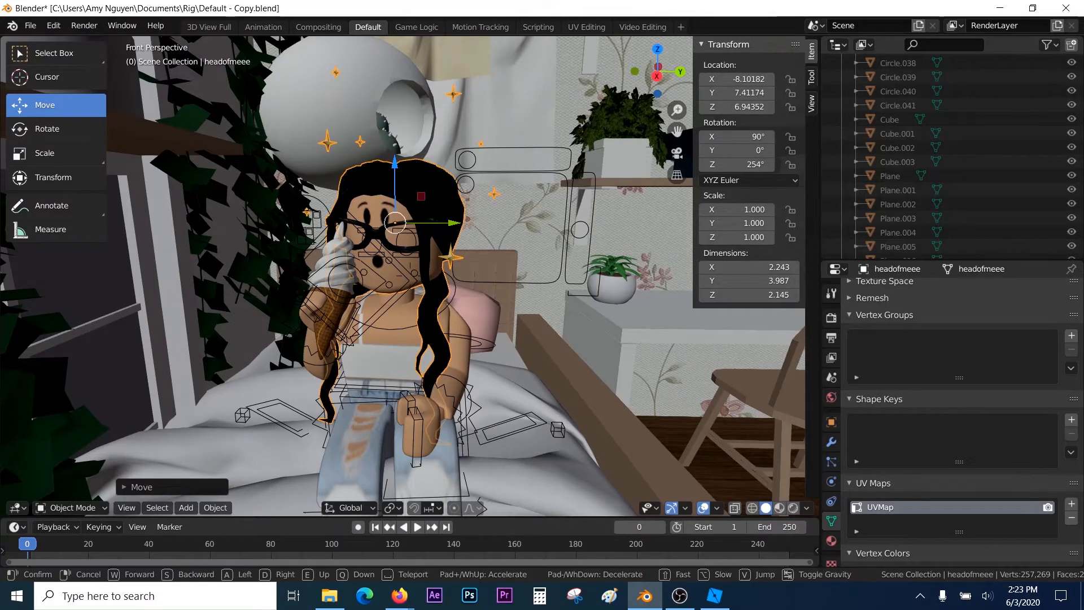
pyautogui.press('s')
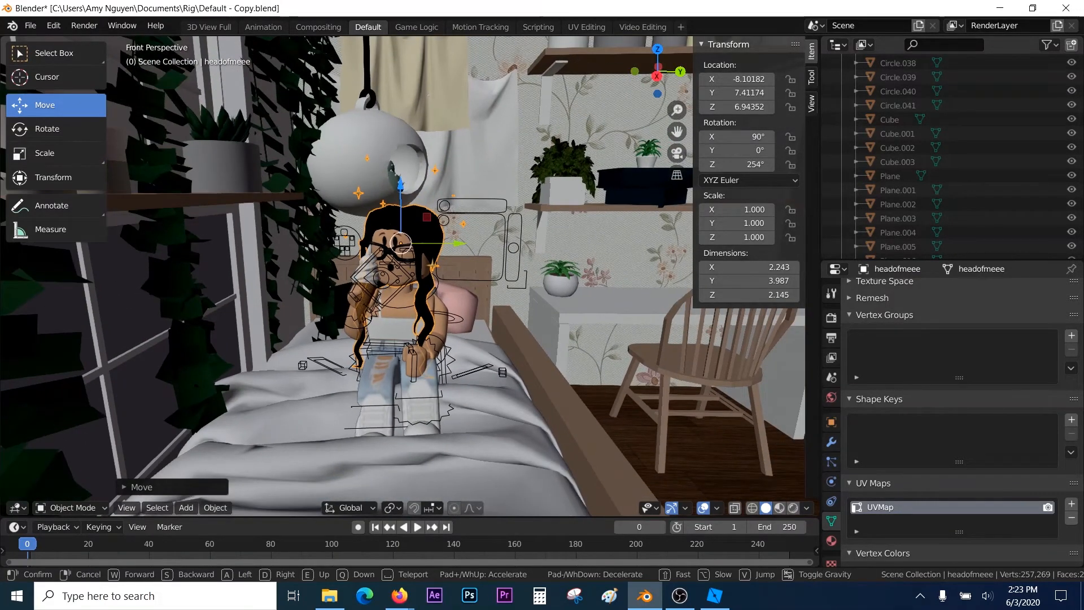
pyautogui.press('w')
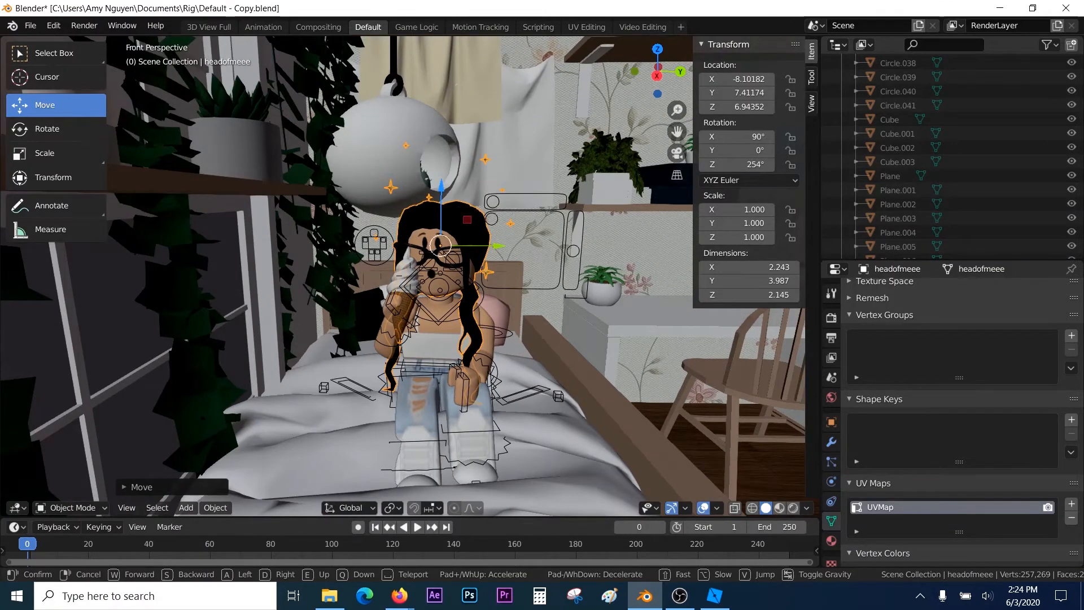
pyautogui.press('w')
pyautogui.click(405, 354)
pyautogui.click(405, 353)
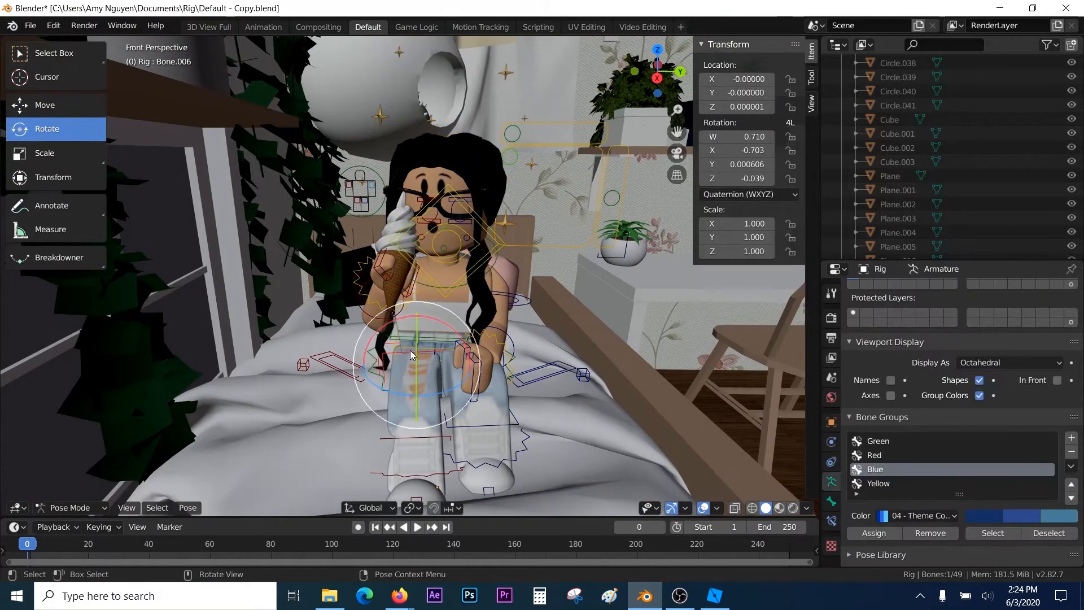
pyautogui.moveTo(415, 348); pyautogui.dragTo(417, 342)
# Return to Object Mode and add a Sun light to the bedroom scene
pyautogui.hotkey('shift', '`')
pyautogui.press('s')
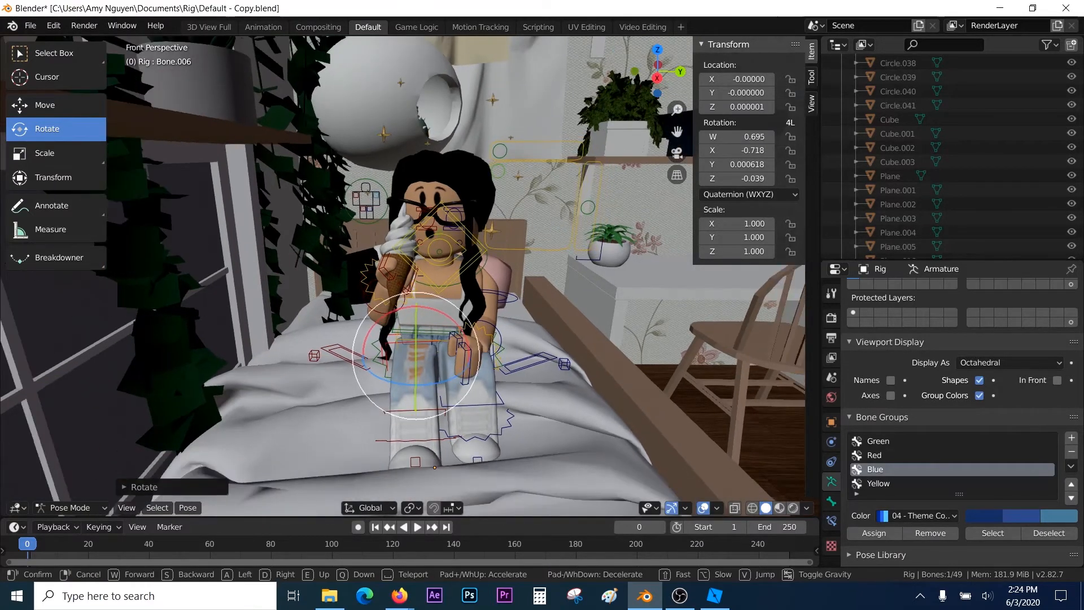
pyautogui.press('d')
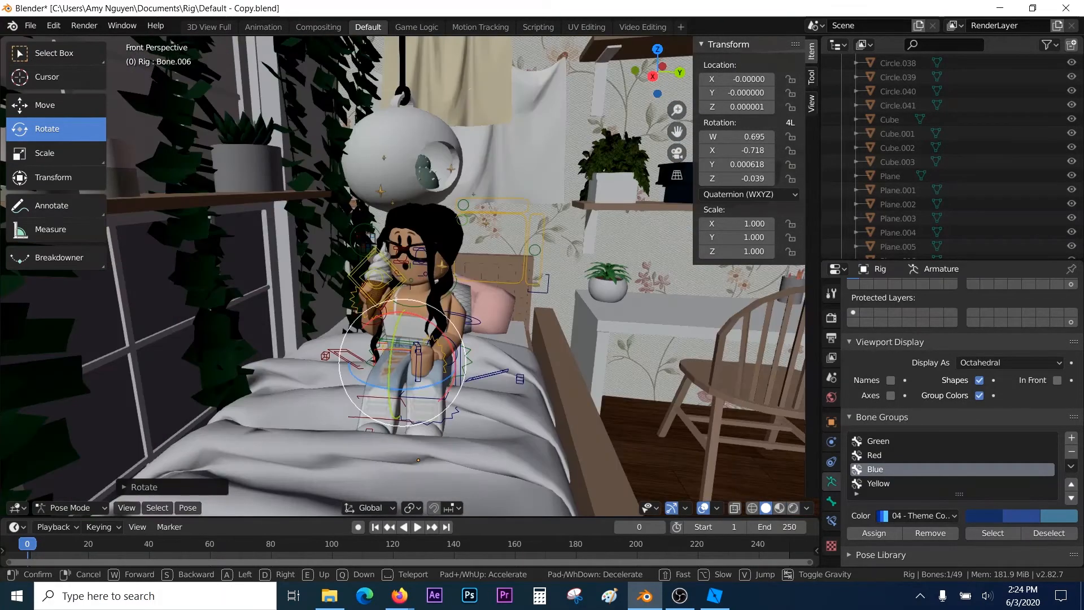
pyautogui.press('w')
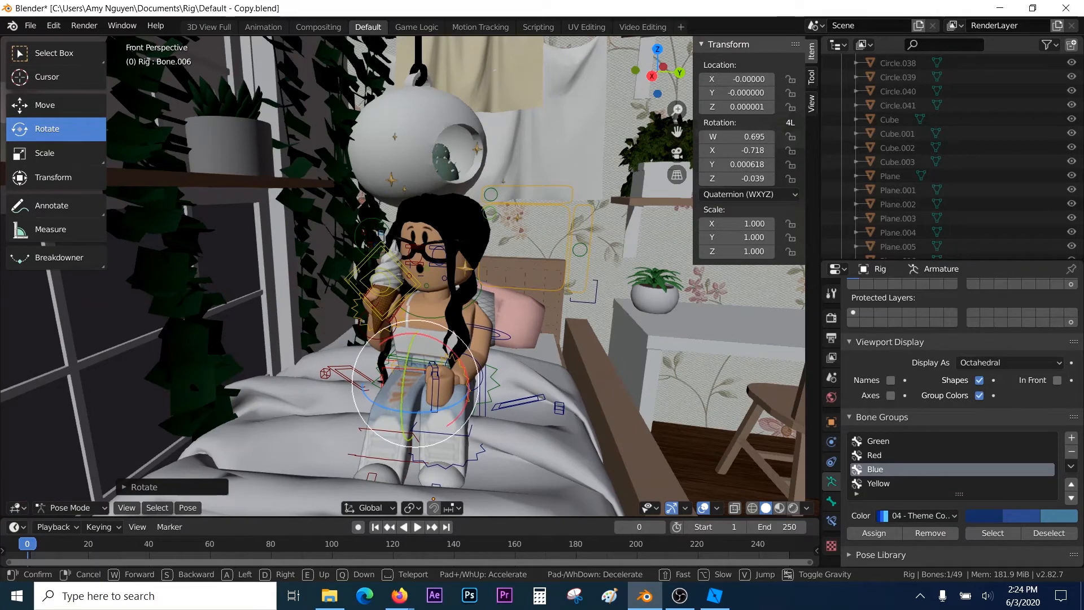
pyautogui.press('s')
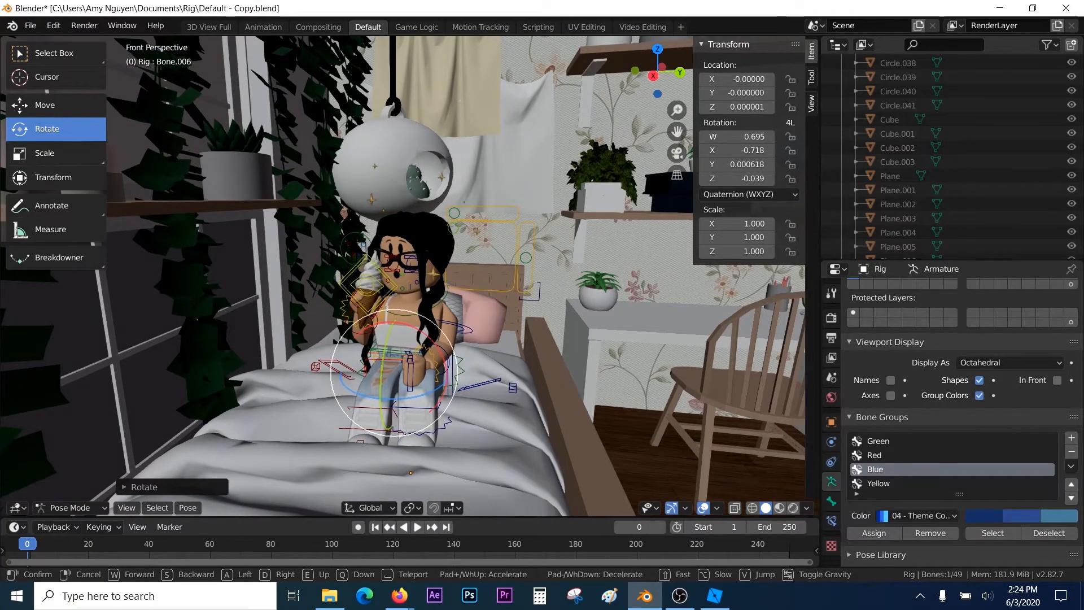
pyautogui.click(410, 275)
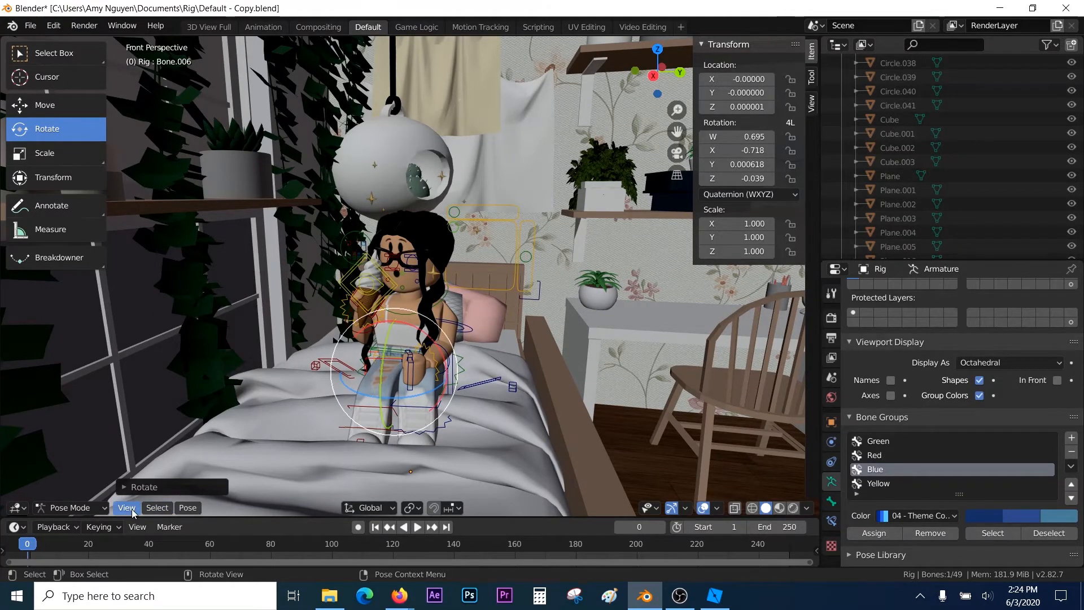
pyautogui.click(557, 415)
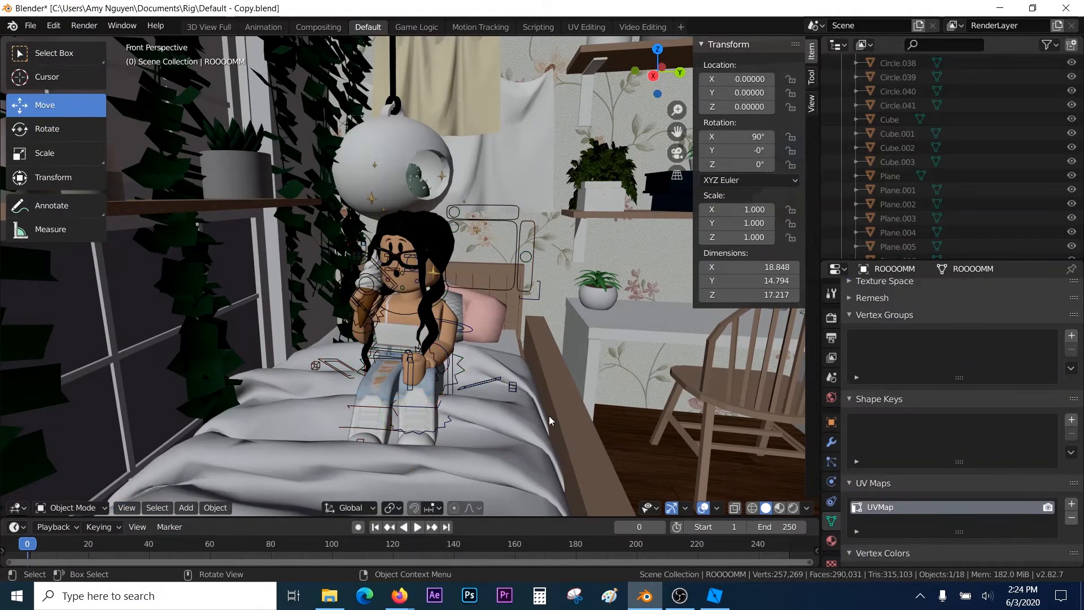
pyautogui.click(187, 507)
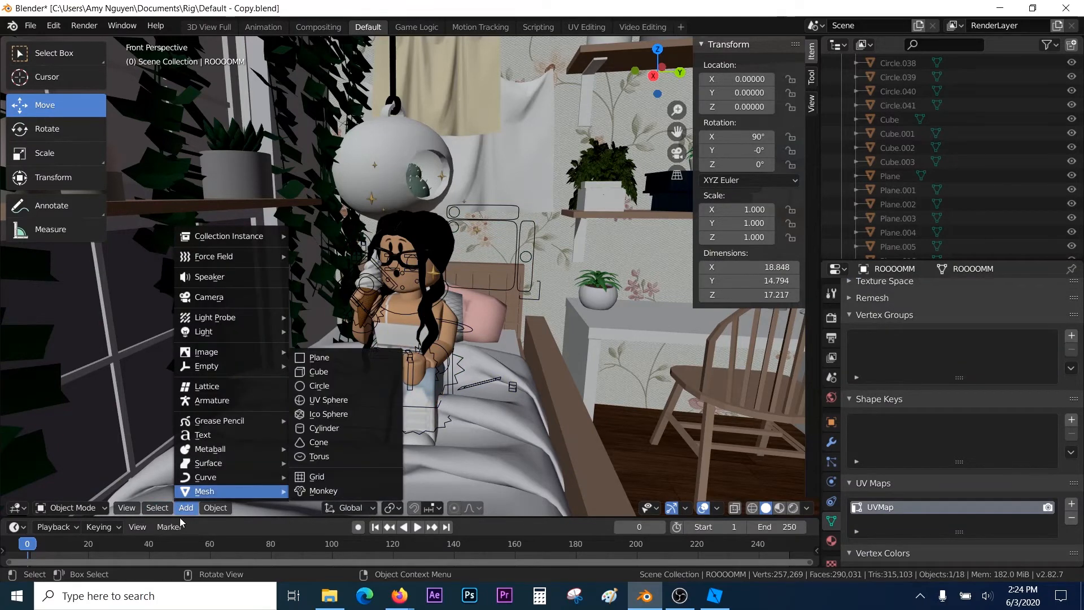
pyautogui.moveTo(248, 333)
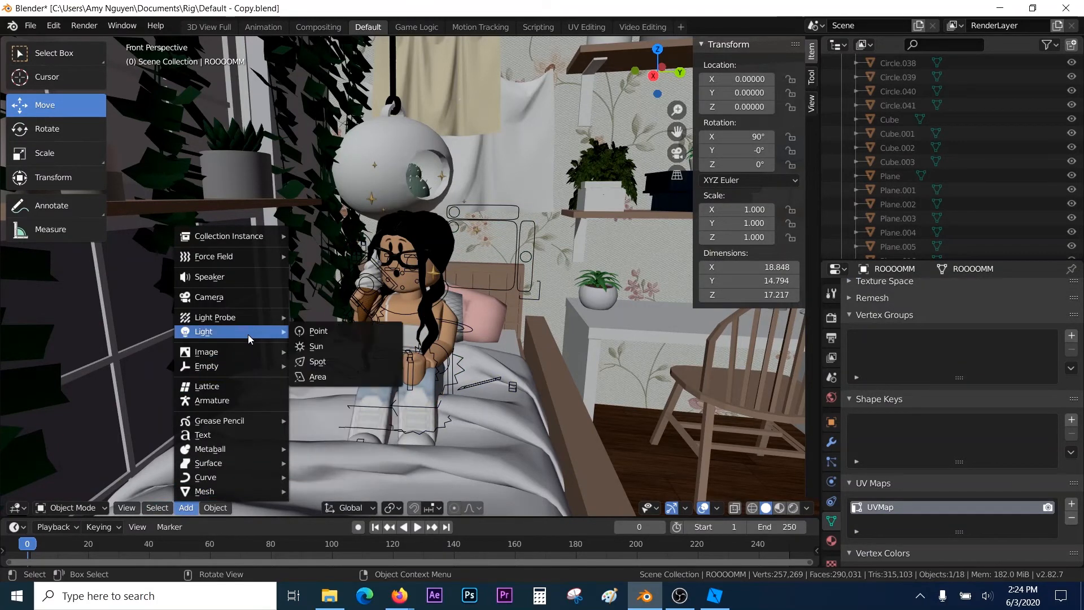
pyautogui.click(317, 346)
# Move the sun light beside the bed and window, at about X -4.69, Y 6.10, Z 6.22
pyautogui.hotkey('shift', '`')
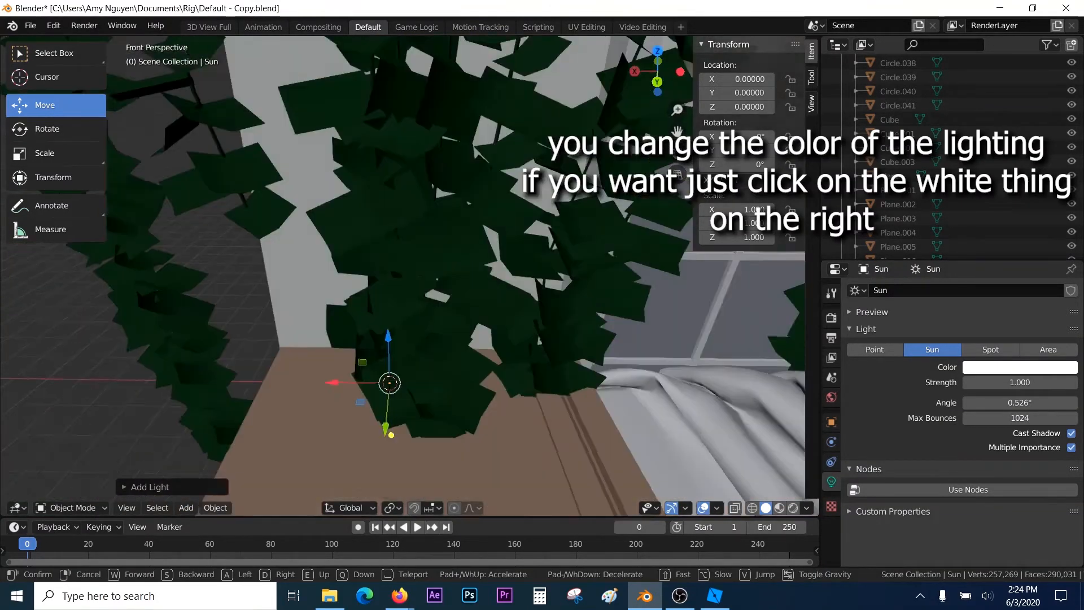
pyautogui.click(410, 281)
pyautogui.moveTo(363, 345); pyautogui.dragTo(351, 166)
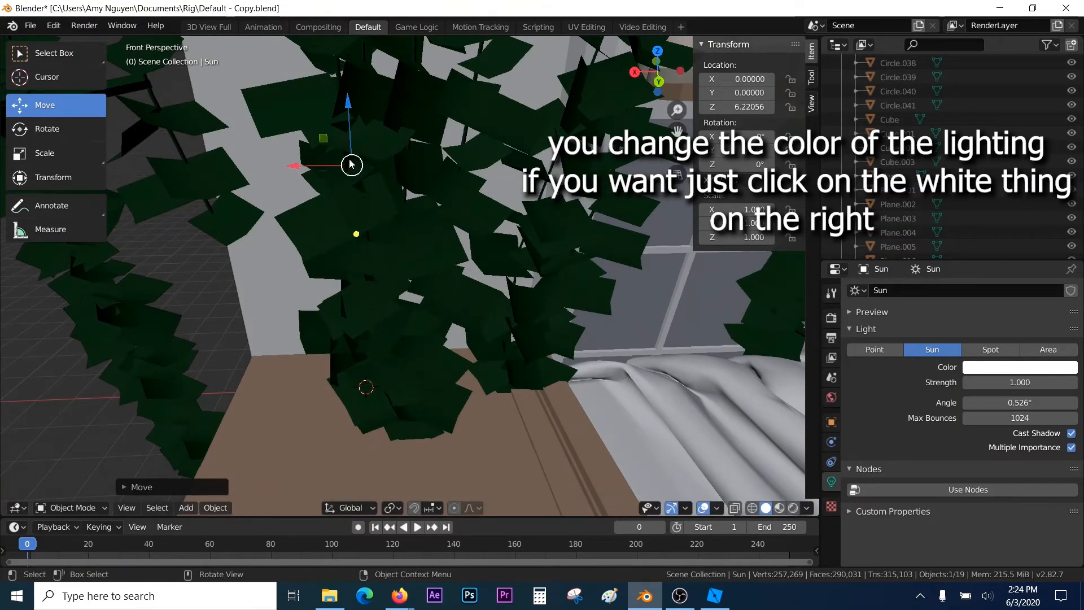
pyautogui.moveTo(447, 176); pyautogui.dragTo(547, 208)
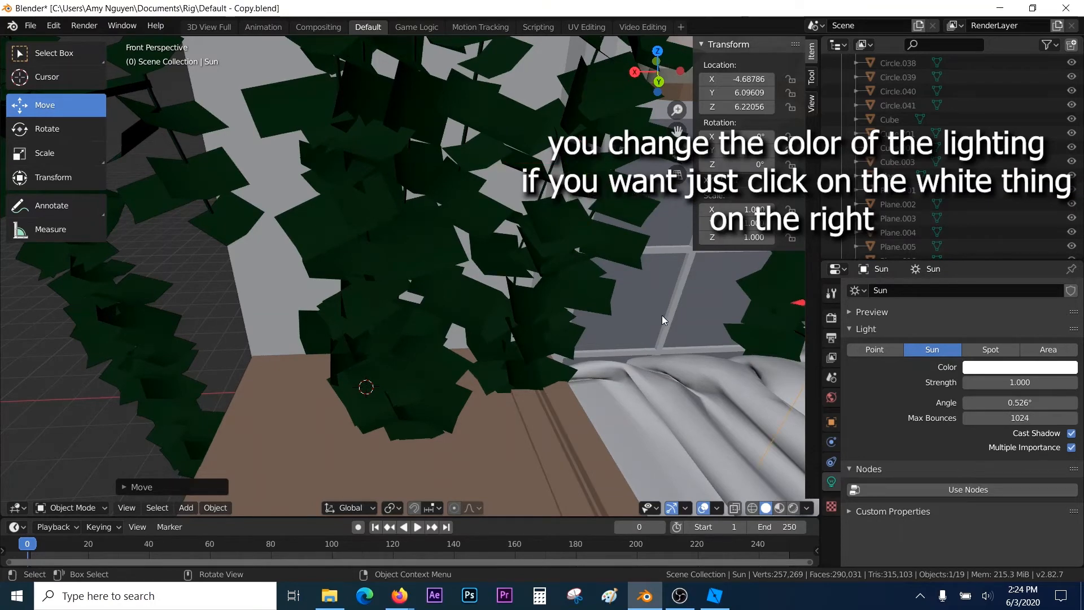
# Raise and reposition the sun light near the window, at about X -5.33, Y 4.08, Z 9.52
pyautogui.hotkey('shift', '`')
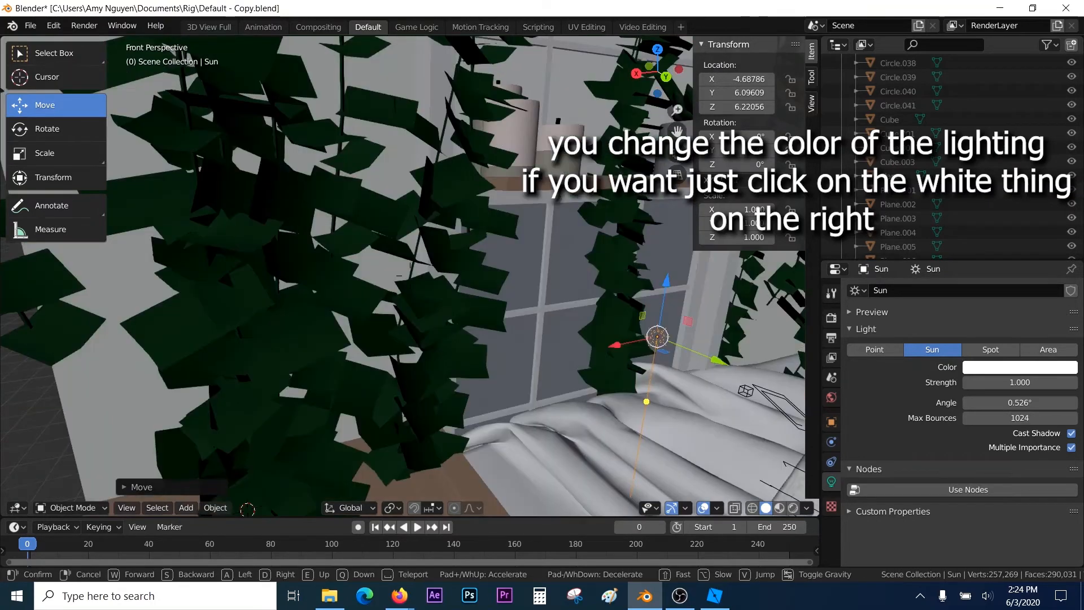
pyautogui.press('Escape')
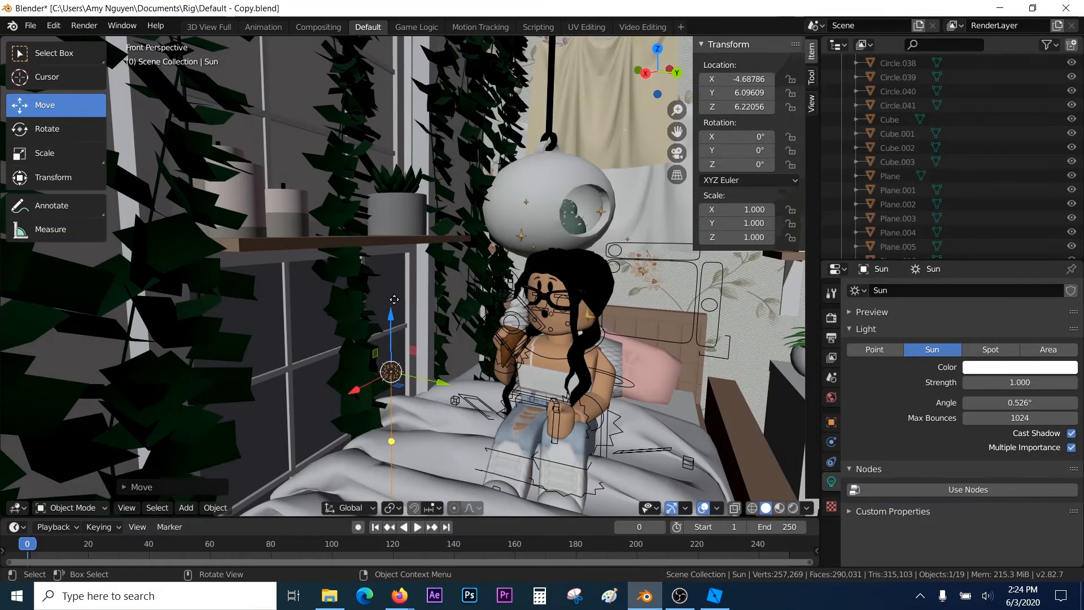
pyautogui.moveTo(394, 299); pyautogui.dragTo(395, 73)
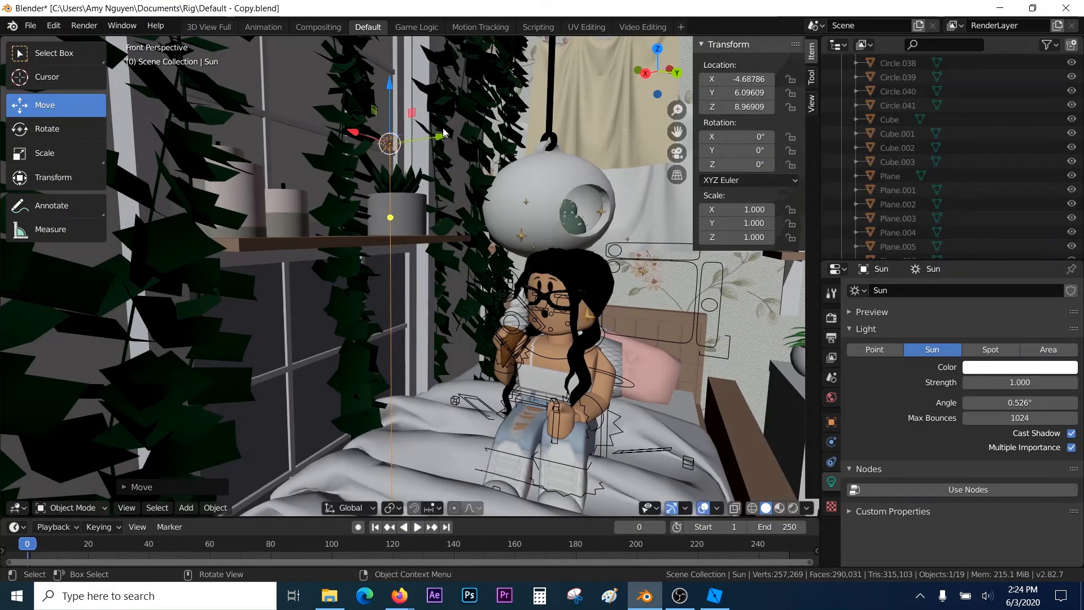
pyautogui.moveTo(443, 135); pyautogui.dragTo(368, 139)
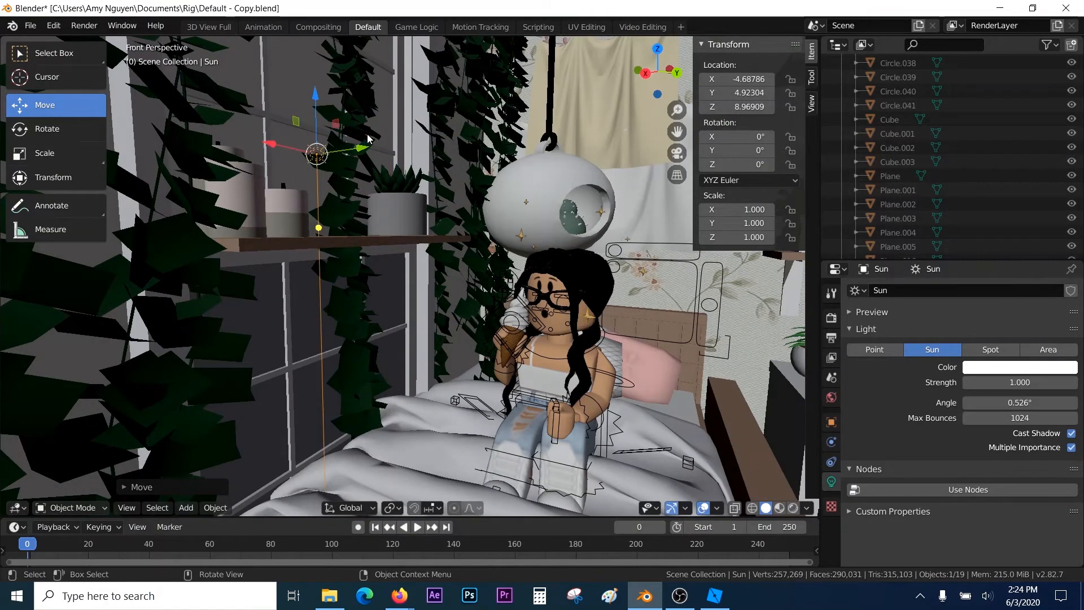
pyautogui.moveTo(272, 145); pyautogui.dragTo(350, 168)
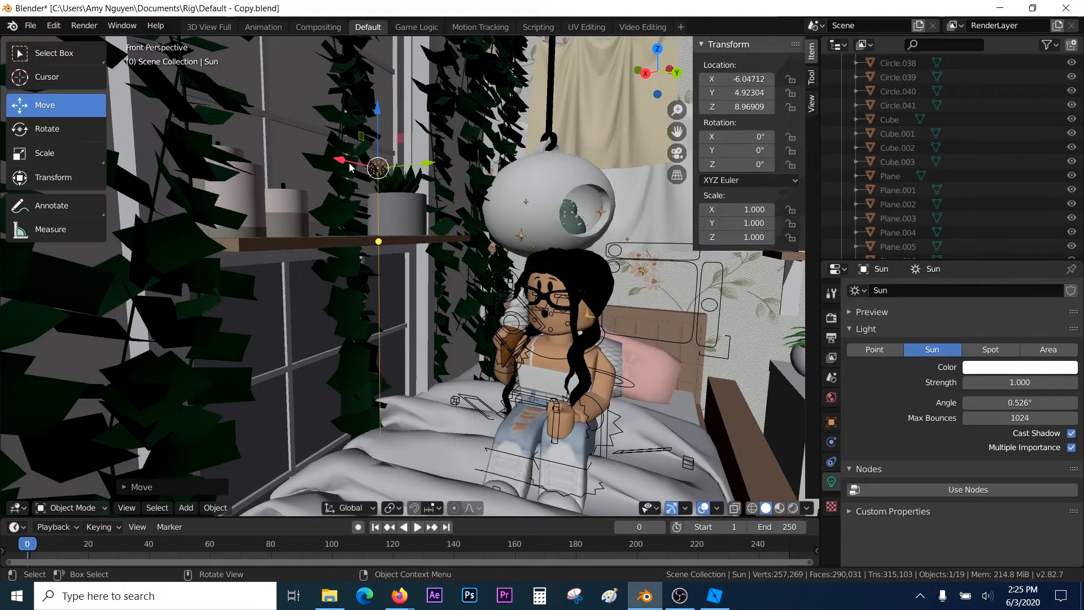
pyautogui.moveTo(429, 163); pyautogui.dragTo(392, 167)
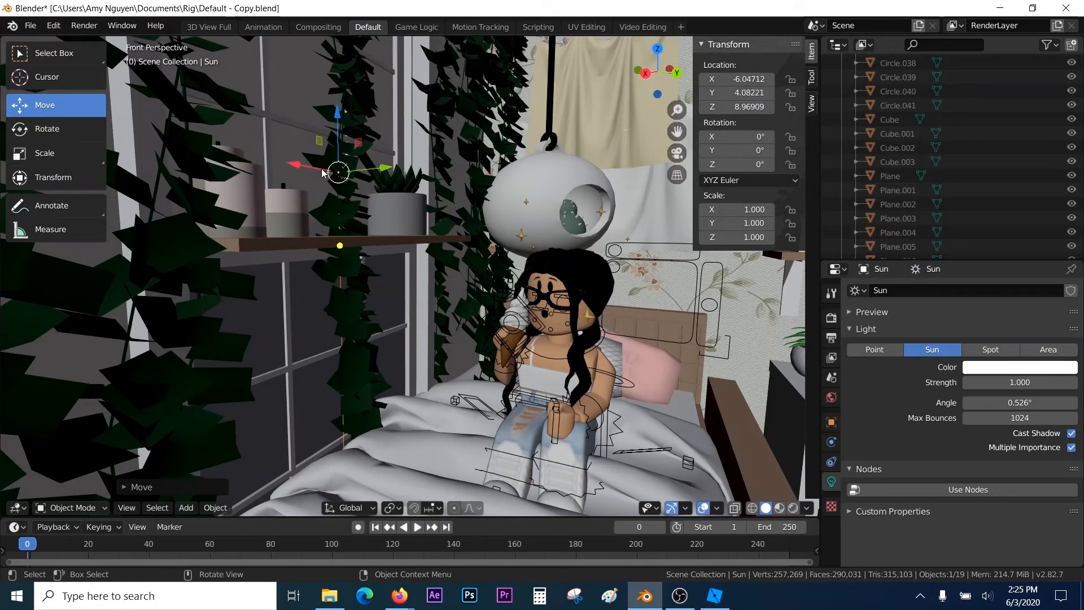
pyautogui.moveTo(323, 173); pyautogui.dragTo(300, 104)
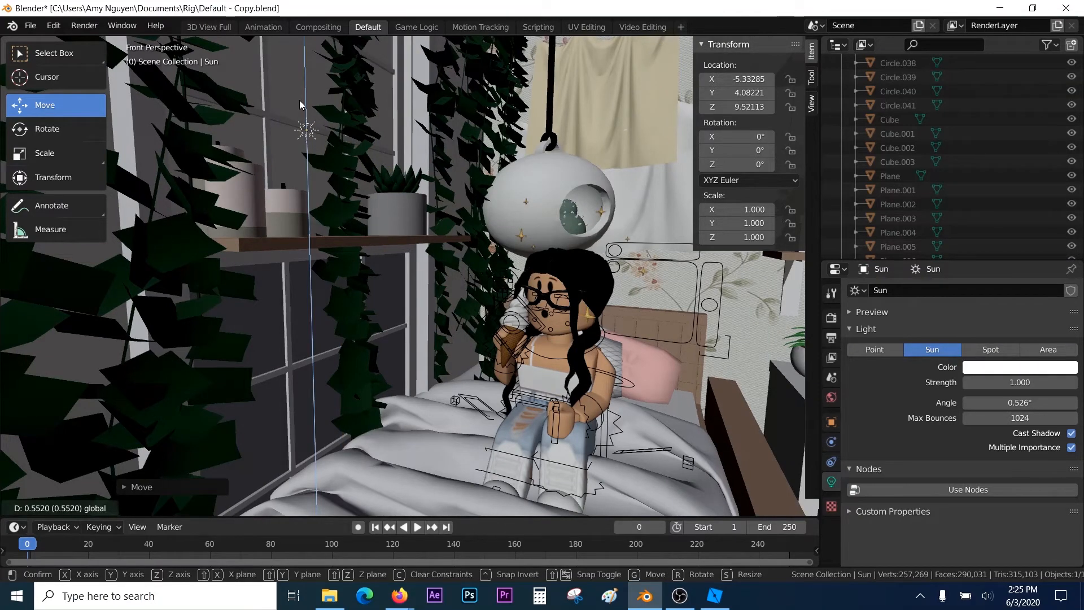
# Rotate the sun light to aim at the seated avatar, at about X 24.7°, Y -41.7°, Z 90.6°
pyautogui.click(68, 128)
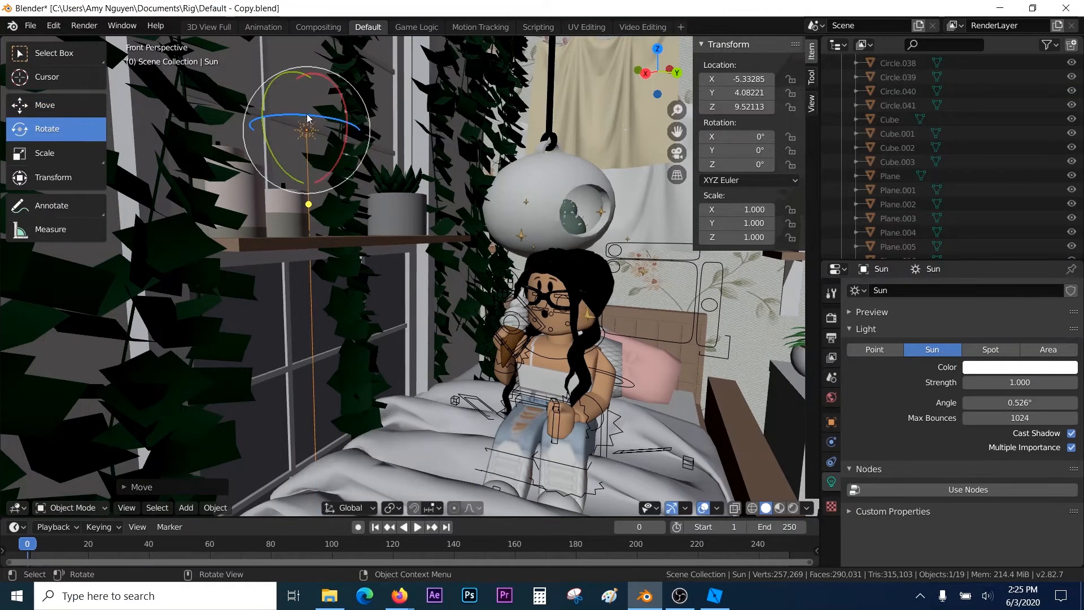
pyautogui.moveTo(306, 114)
pyautogui.mouseDown()
pyautogui.moveTo(296, 120)
pyautogui.moveTo(339, 129)
pyautogui.moveTo(286, 116)
pyautogui.mouseUp()
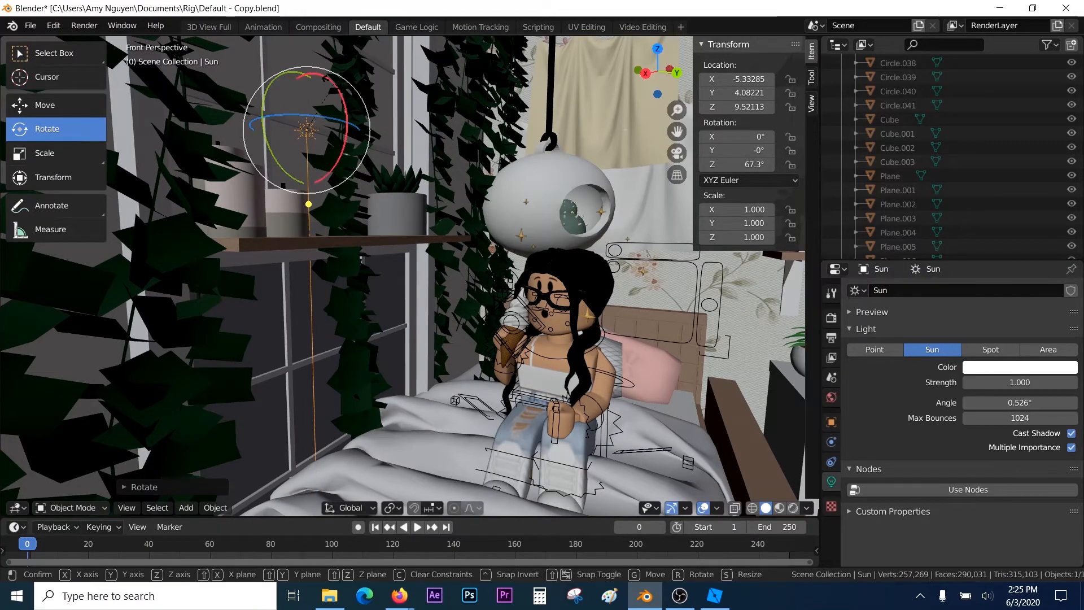
pyautogui.moveTo(327, 76); pyautogui.dragTo(284, 69)
pyautogui.moveTo(259, 116); pyautogui.dragTo(221, 132)
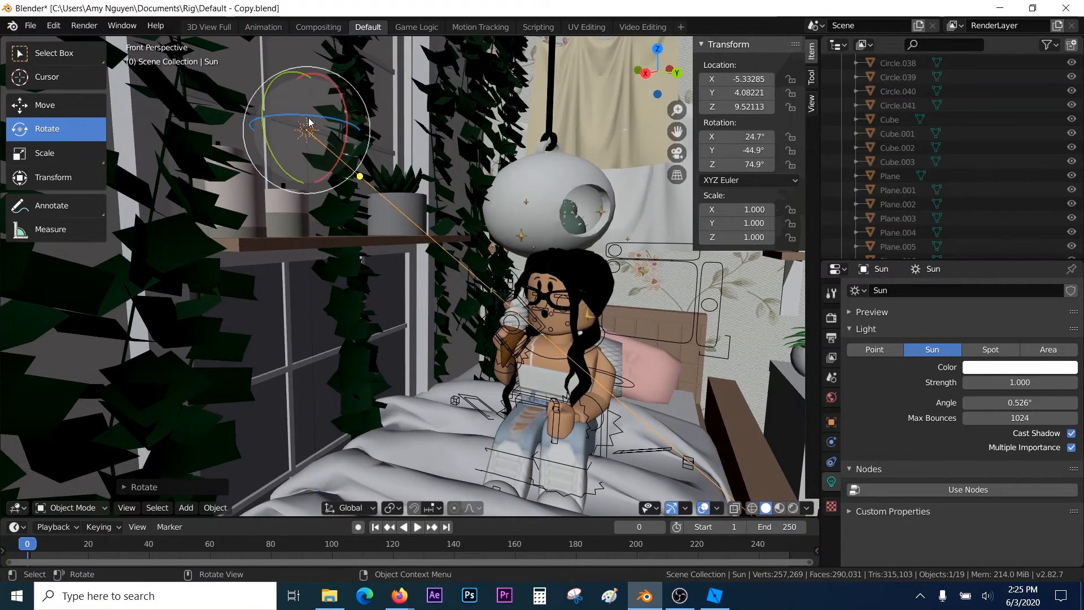
pyautogui.moveTo(309, 120)
pyautogui.mouseDown()
pyautogui.moveTo(291, 117)
pyautogui.moveTo(303, 116)
pyautogui.mouseUp()
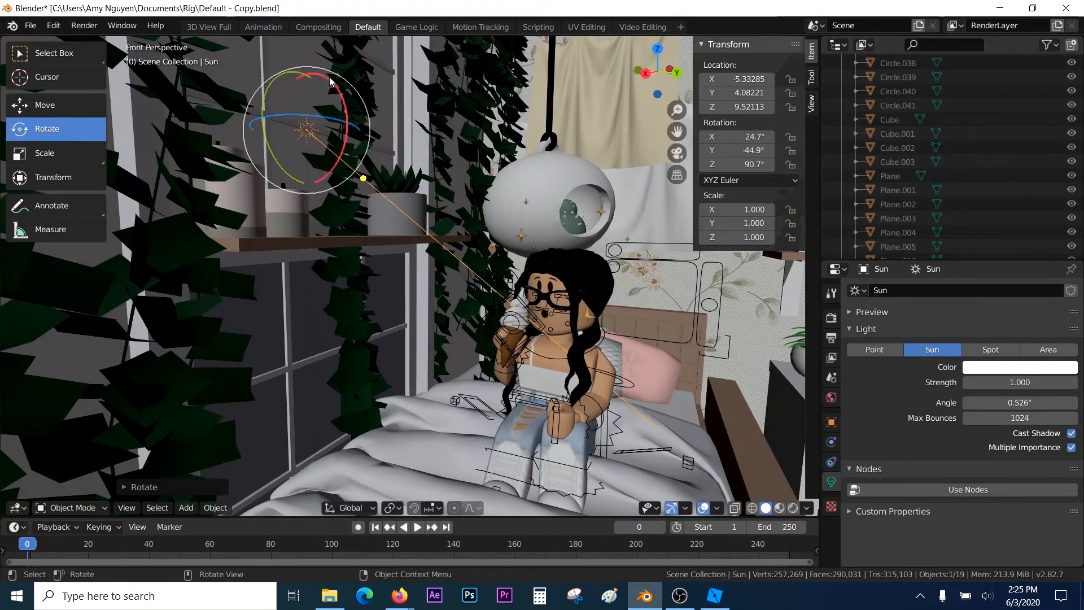
pyautogui.moveTo(327, 81); pyautogui.dragTo(337, 85)
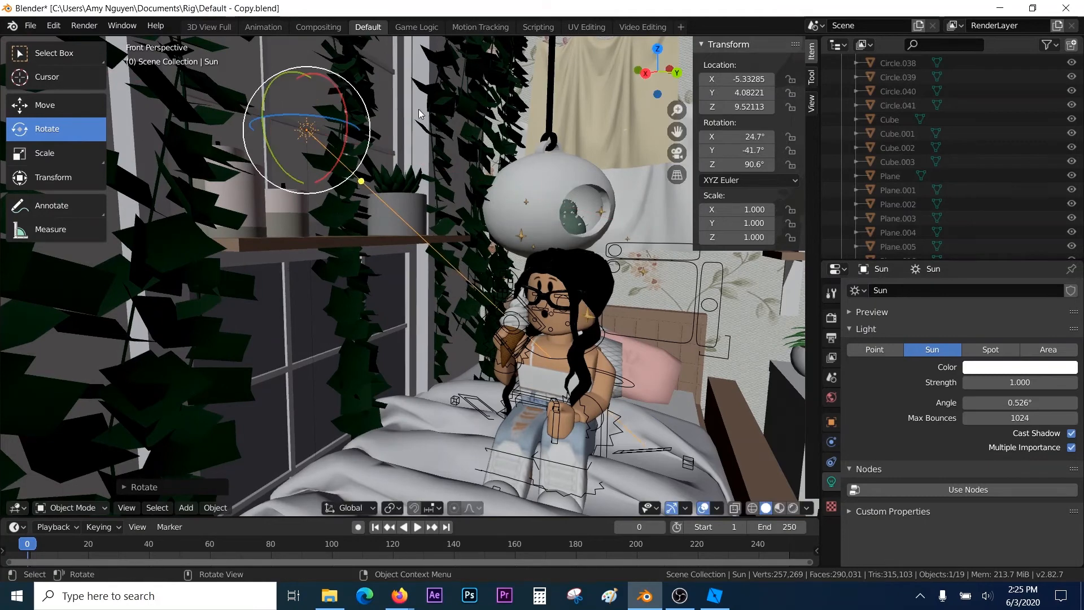
# Preview the scene's lighting in Rendered shading with the whole bed and avatar in view
pyautogui.hotkey('shift', '`')
pyautogui.press('s')
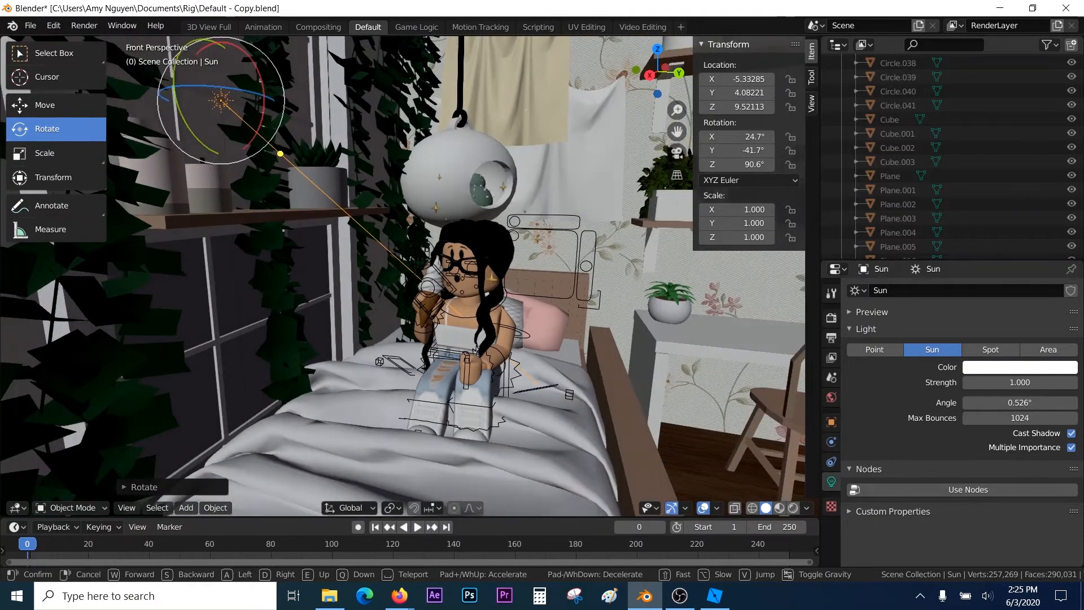
pyautogui.press('a')
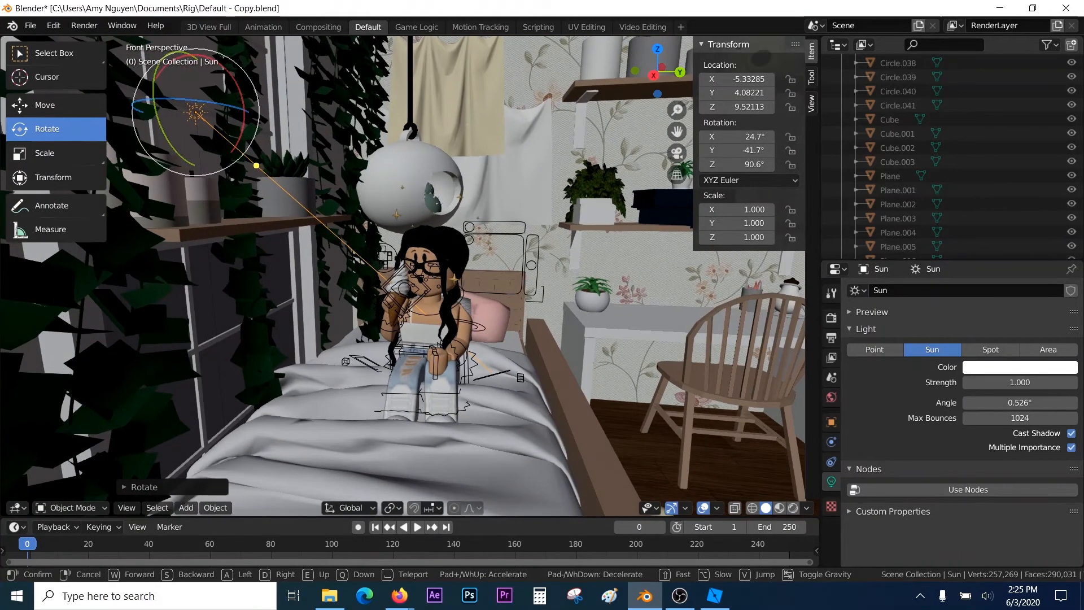
pyautogui.press('Return')
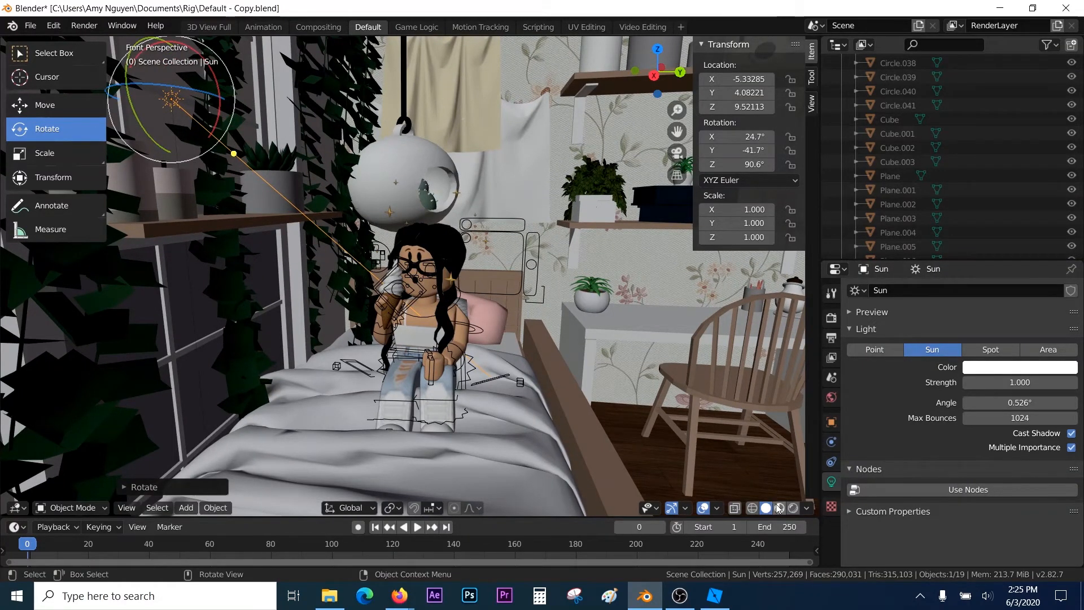
pyautogui.click(793, 508)
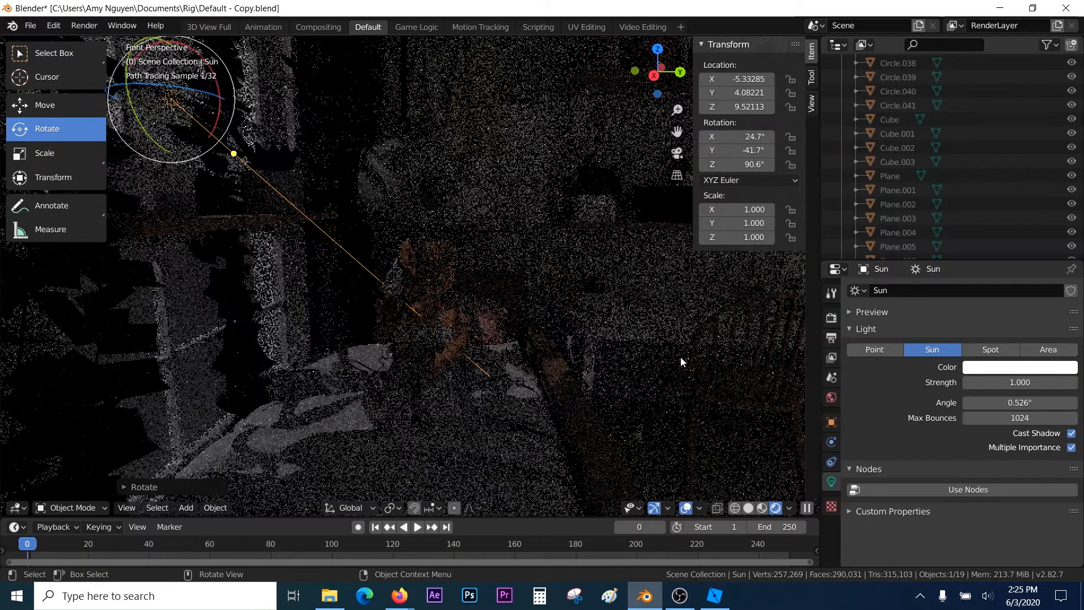
# Assign an Image Texture to the Alpha input of the avatar's head and hair material
pyautogui.click(430, 273)
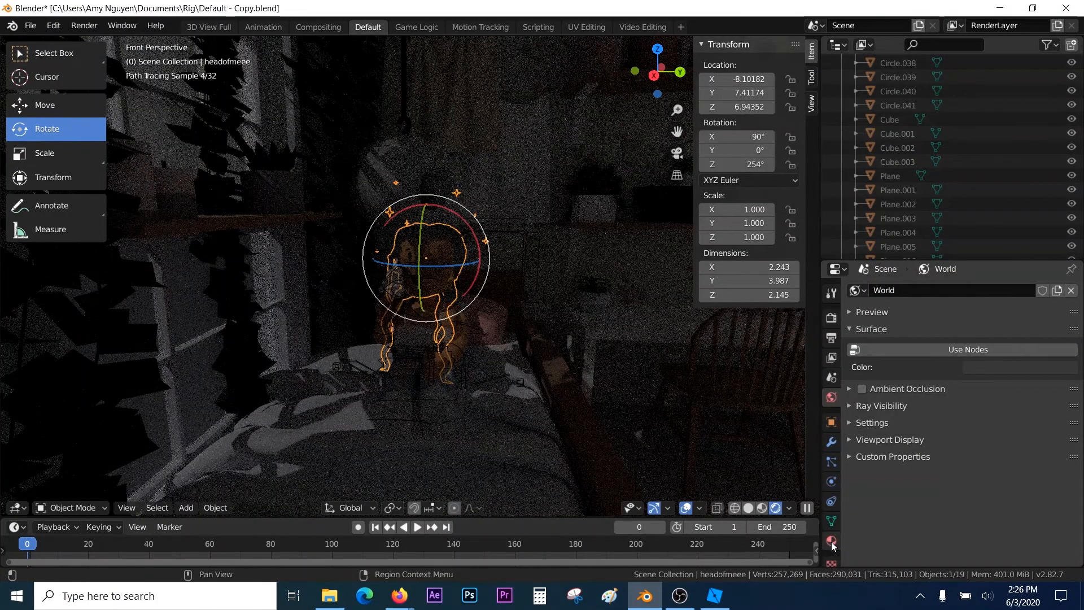
pyautogui.click(831, 537)
pyautogui.scroll(-10, 943, 489)
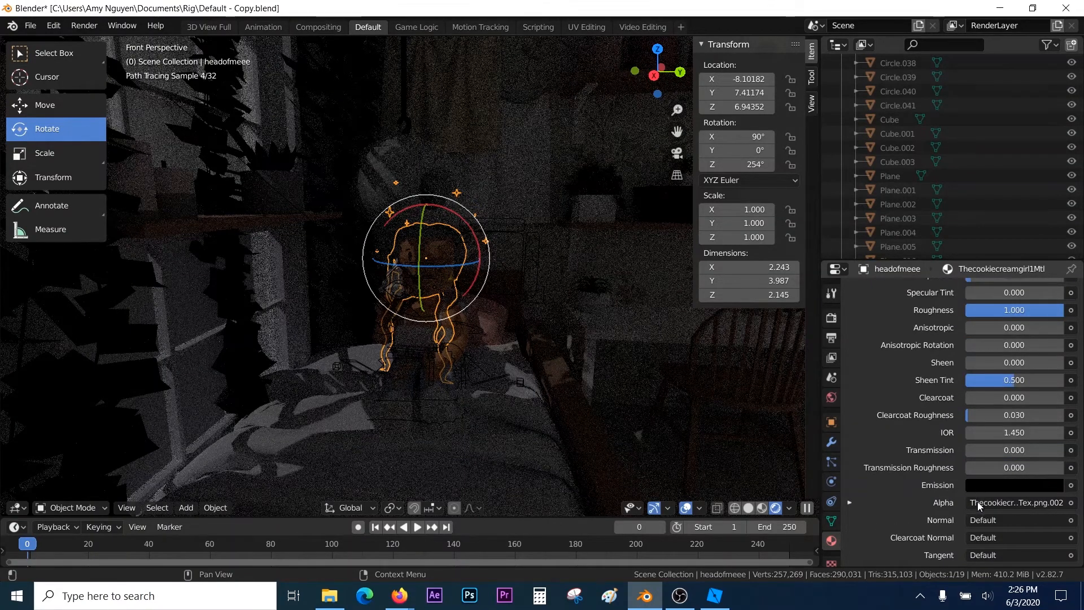
pyautogui.click(1071, 502)
pyautogui.scroll(15, 596, 236)
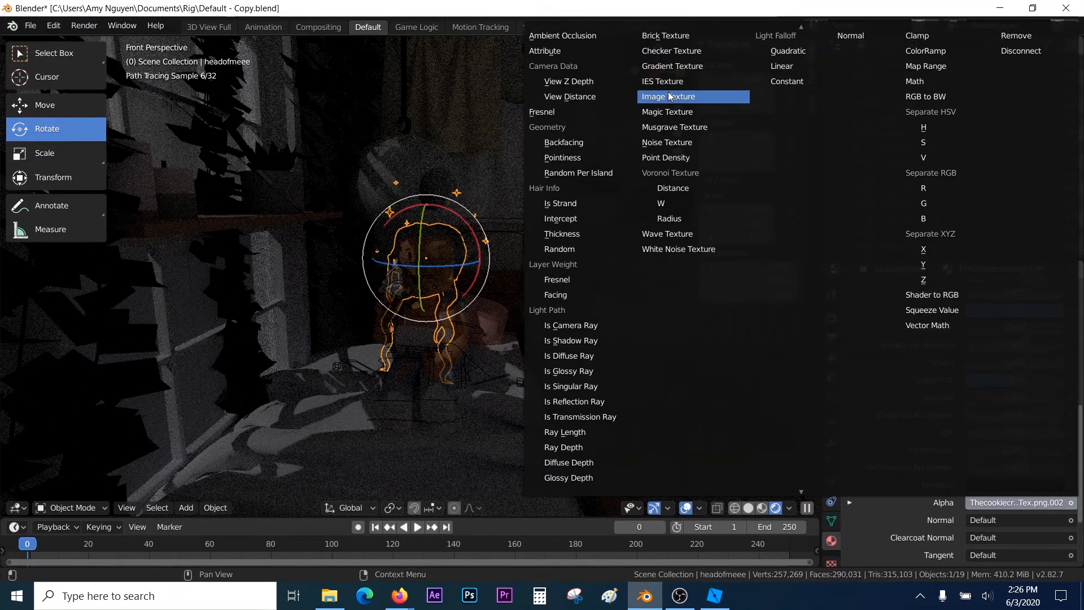
pyautogui.click(668, 96)
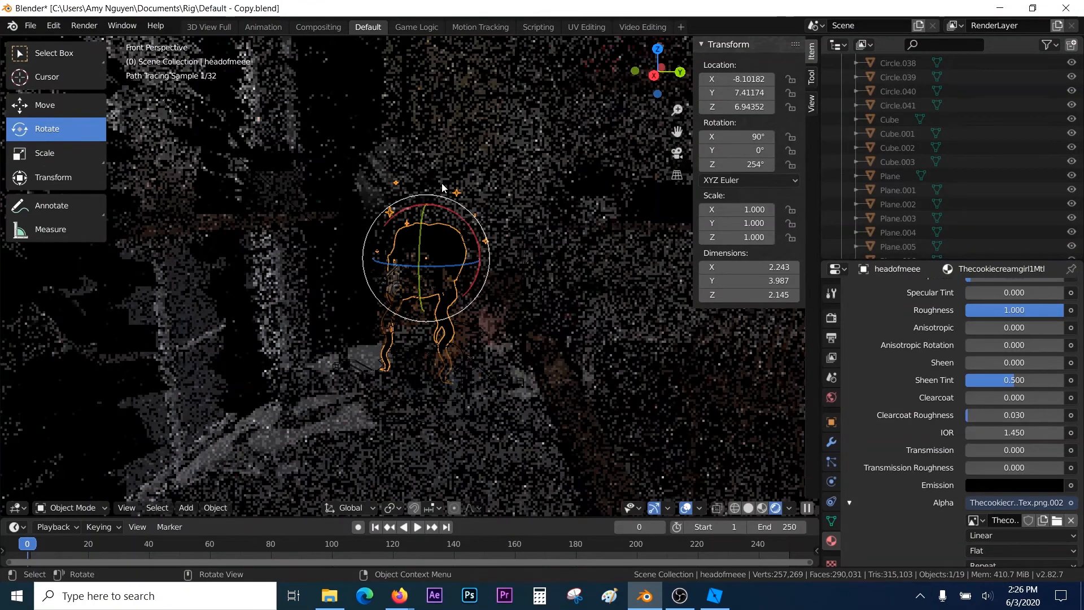
pyautogui.click(489, 192)
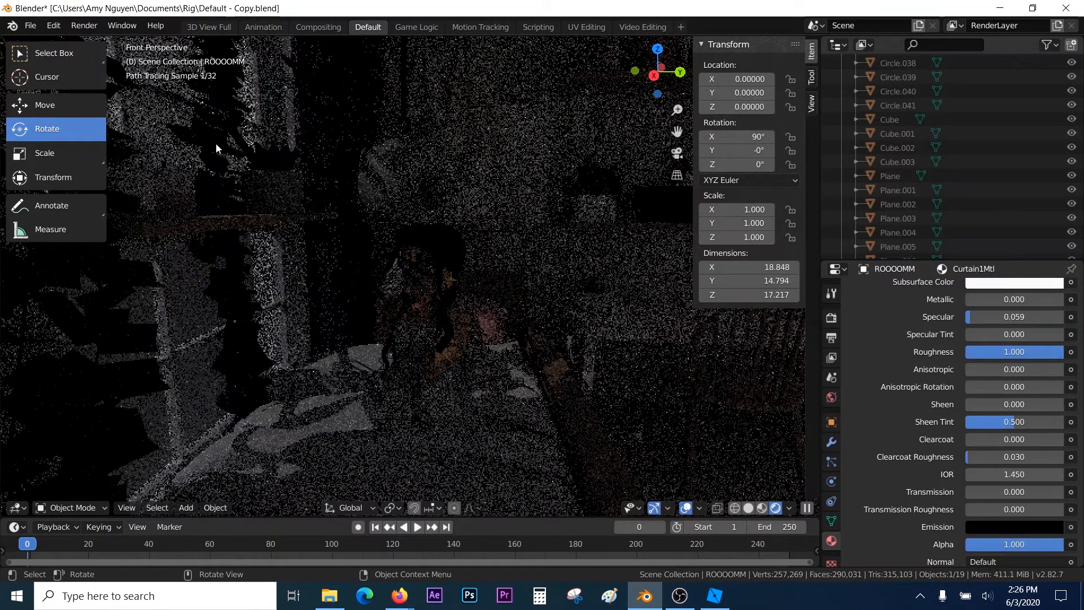
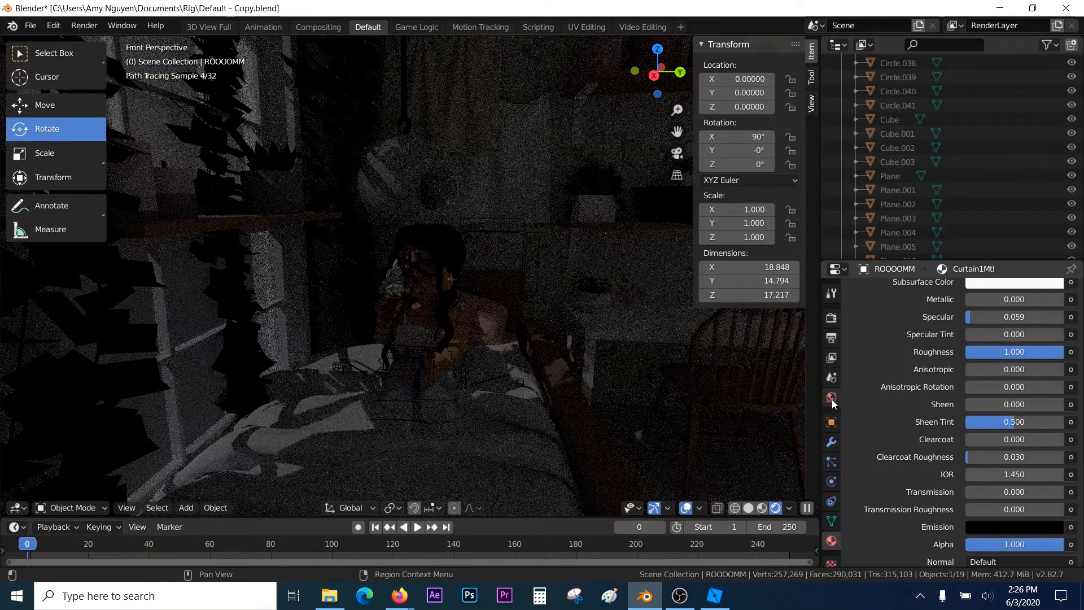
# Reselect the sun light and turn it to about Z 73.3° with the viewport in Rendered shading
pyautogui.scroll(-2, 832, 403)
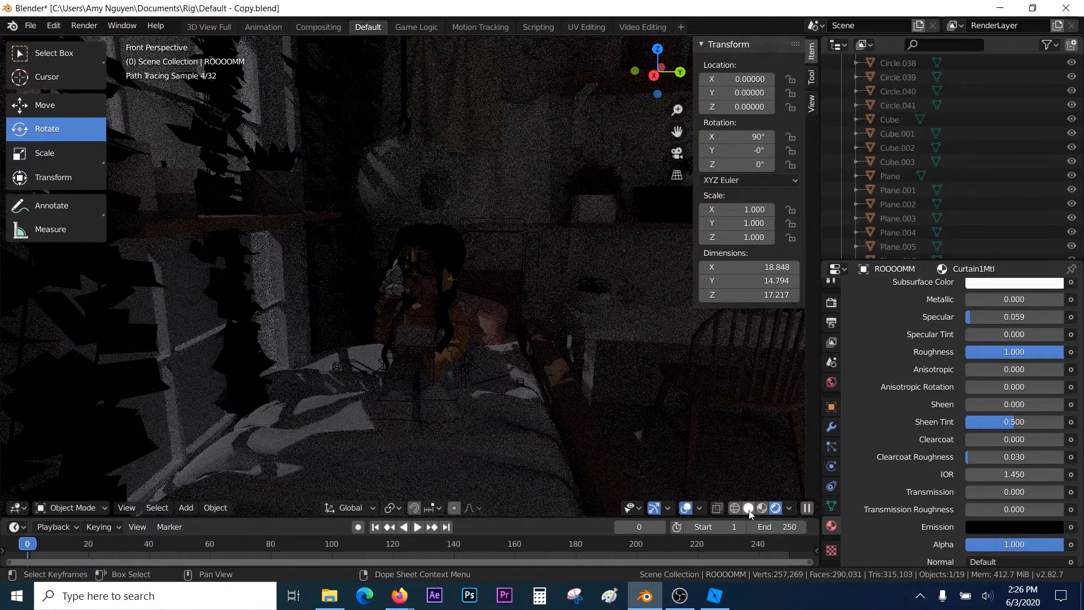
pyautogui.click(749, 509)
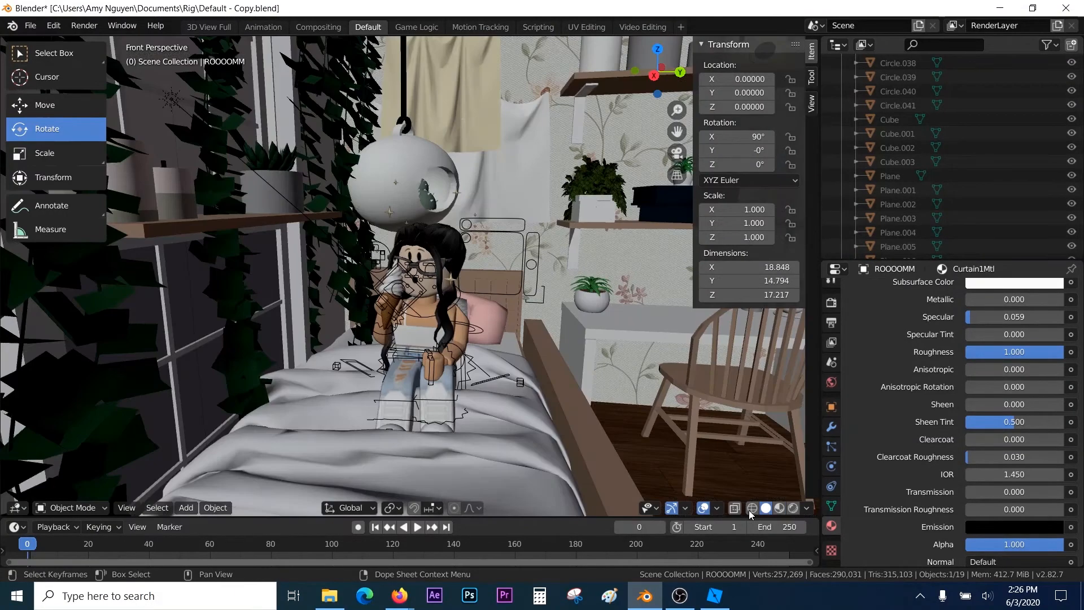
pyautogui.click(176, 104)
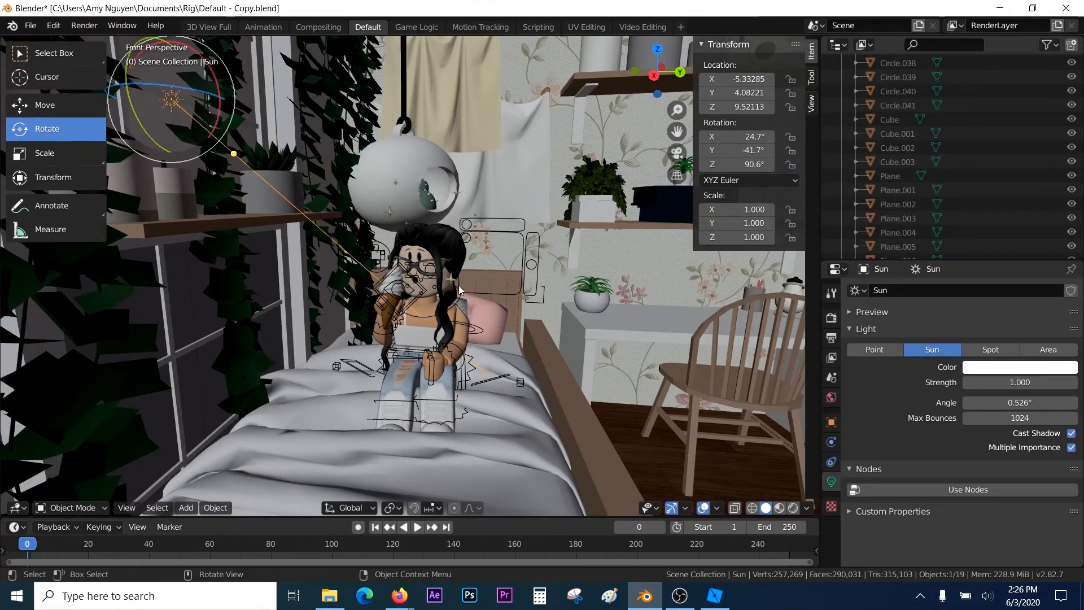
pyautogui.click(793, 508)
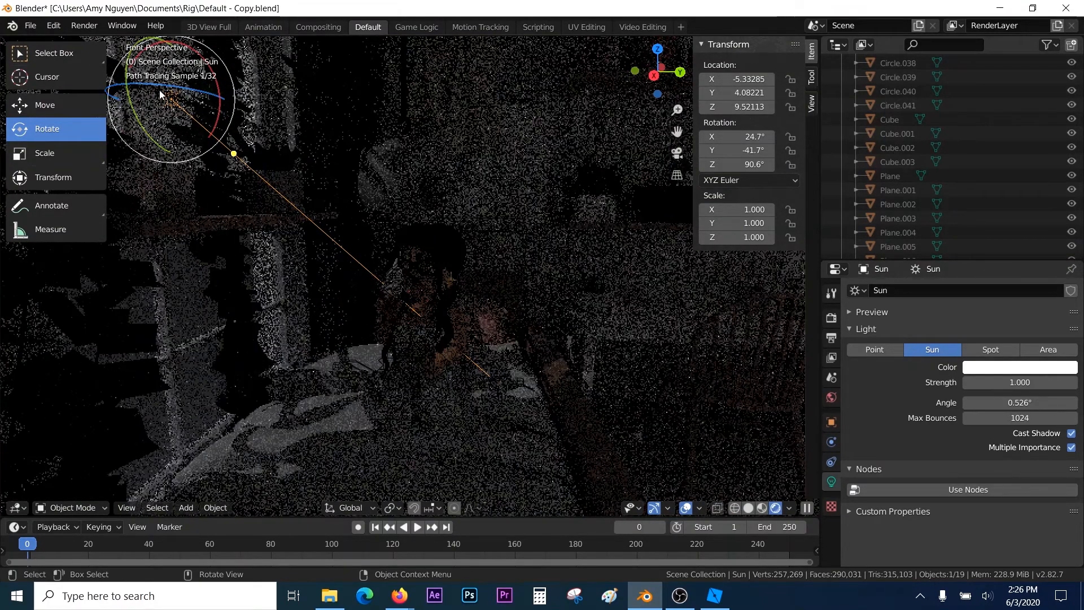
pyautogui.moveTo(162, 84); pyautogui.dragTo(164, 90)
pyautogui.moveTo(489, 375); pyautogui.dragTo(522, 403)
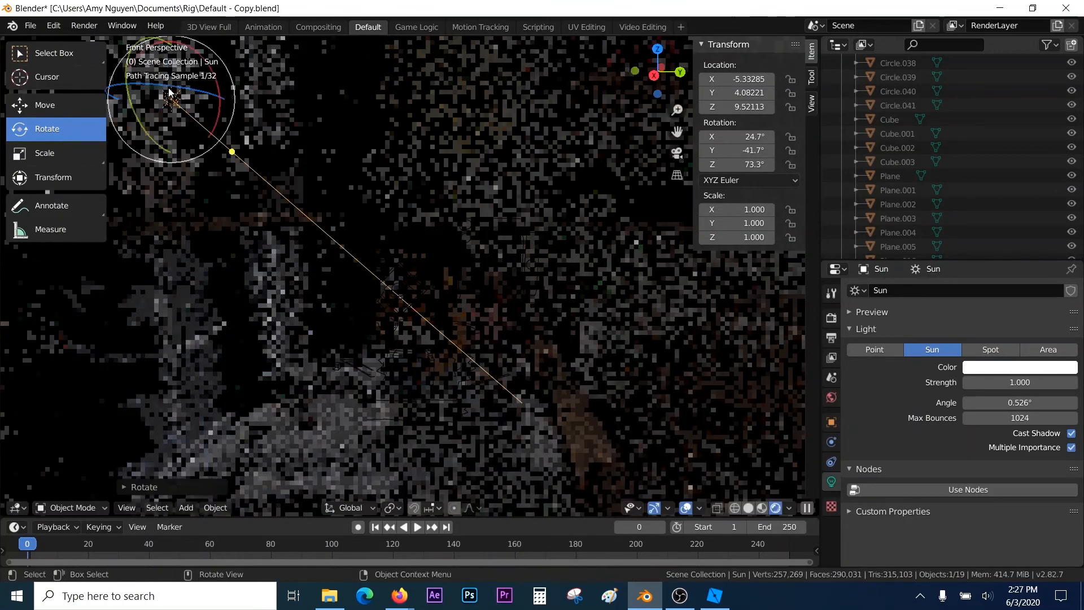
# Set the sun light's strength to 5, raise it to about 6.16, and shift the light slightly to about Y 3.97
pyautogui.click(999, 382)
pyautogui.write('5')
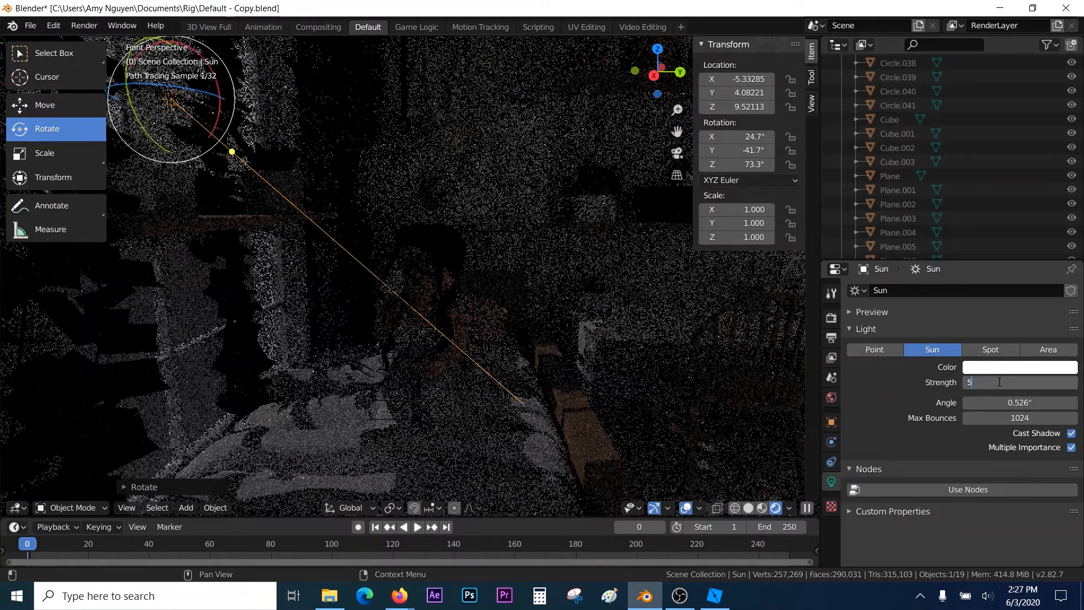
pyautogui.press('Return')
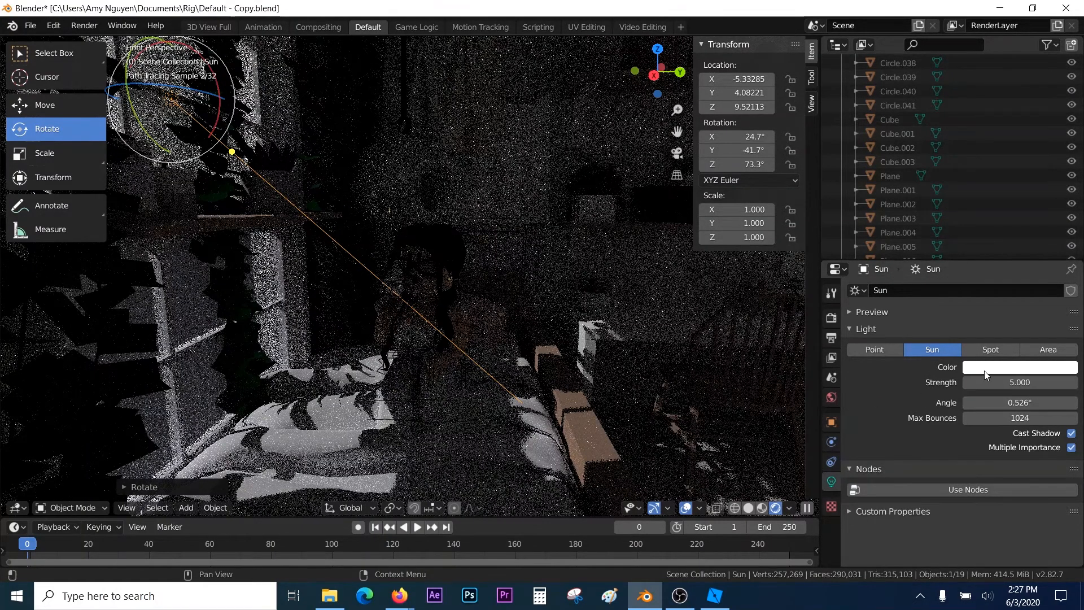
pyautogui.moveTo(983, 383); pyautogui.dragTo(1011, 382)
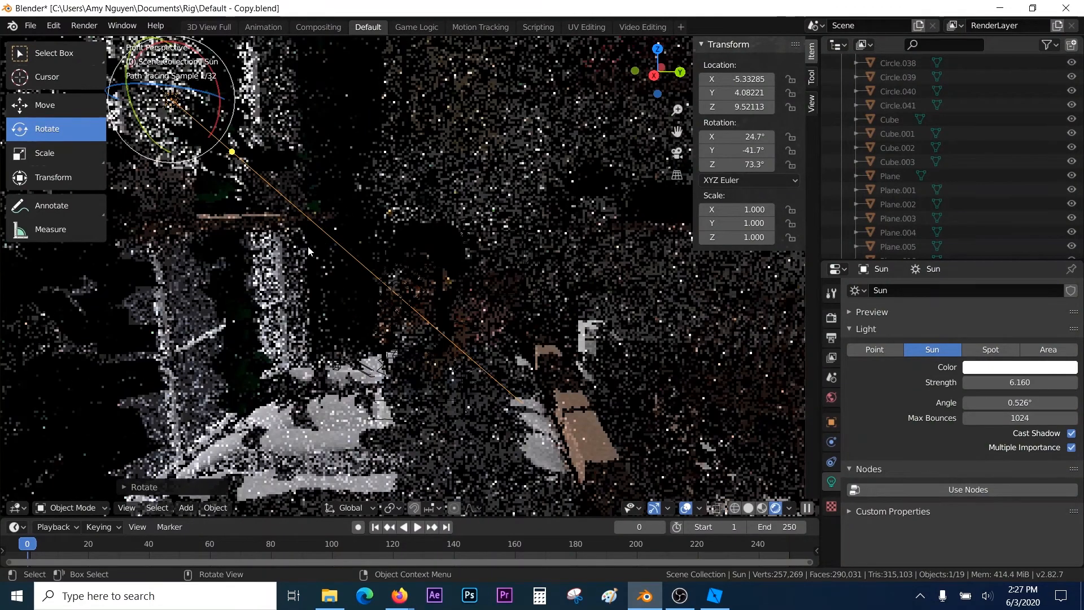
pyautogui.click(50, 112)
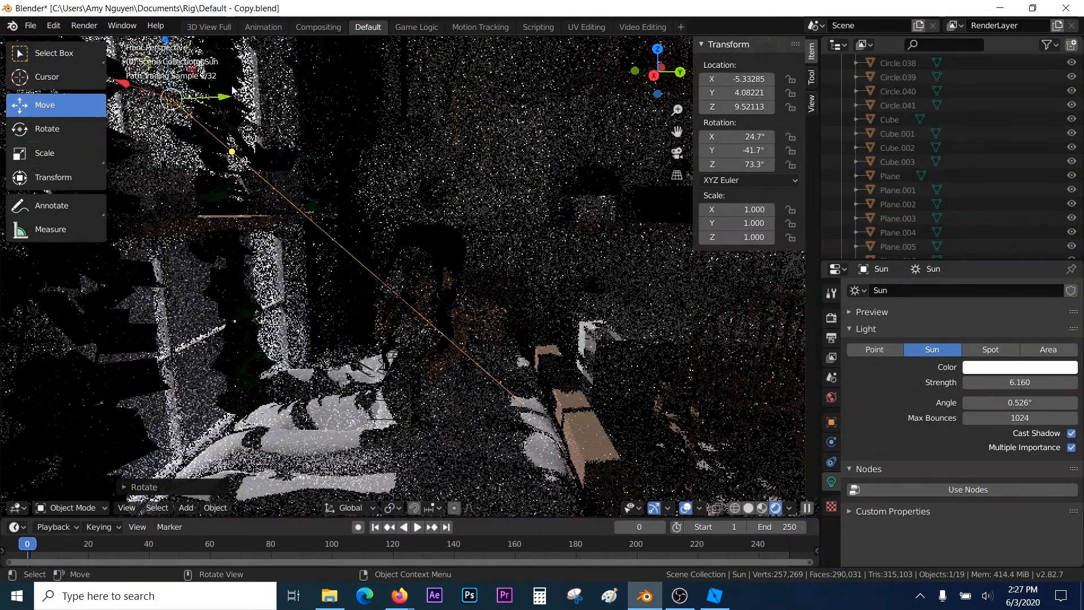
pyautogui.moveTo(231, 101)
pyautogui.mouseDown()
pyautogui.moveTo(202, 98)
pyautogui.moveTo(218, 99)
pyautogui.mouseUp()
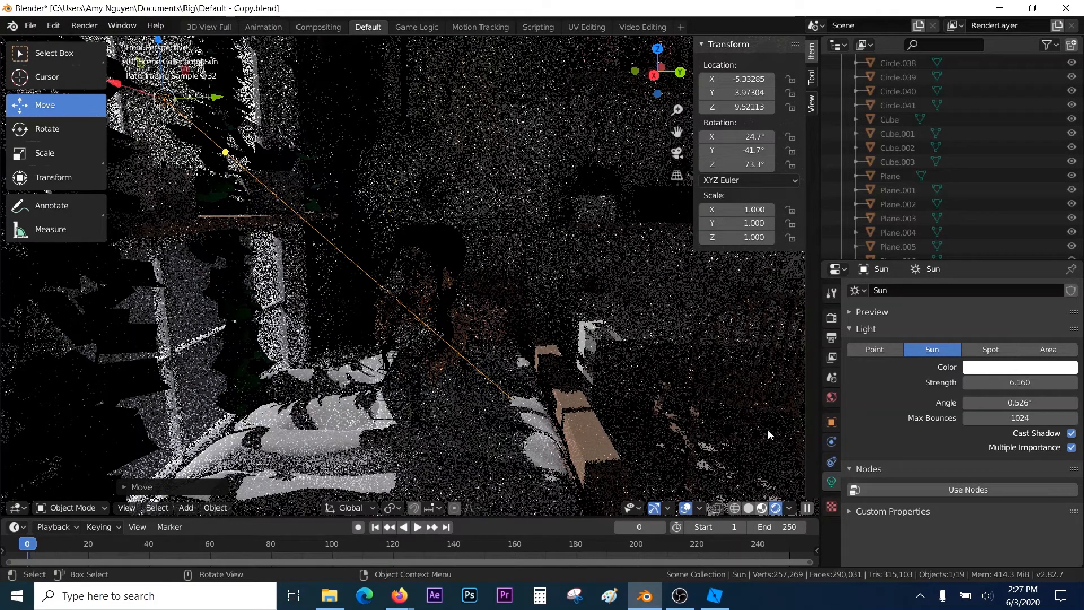
# Return the viewport to Solid shading and add a spot light to the scene
pyautogui.click(761, 508)
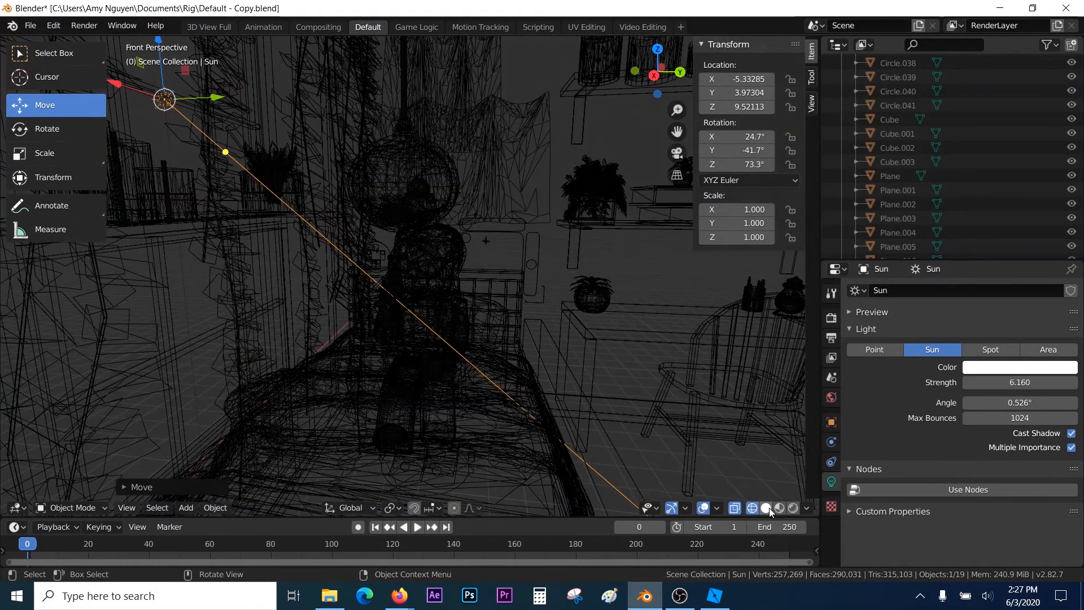
pyautogui.click(769, 507)
pyautogui.click(186, 507)
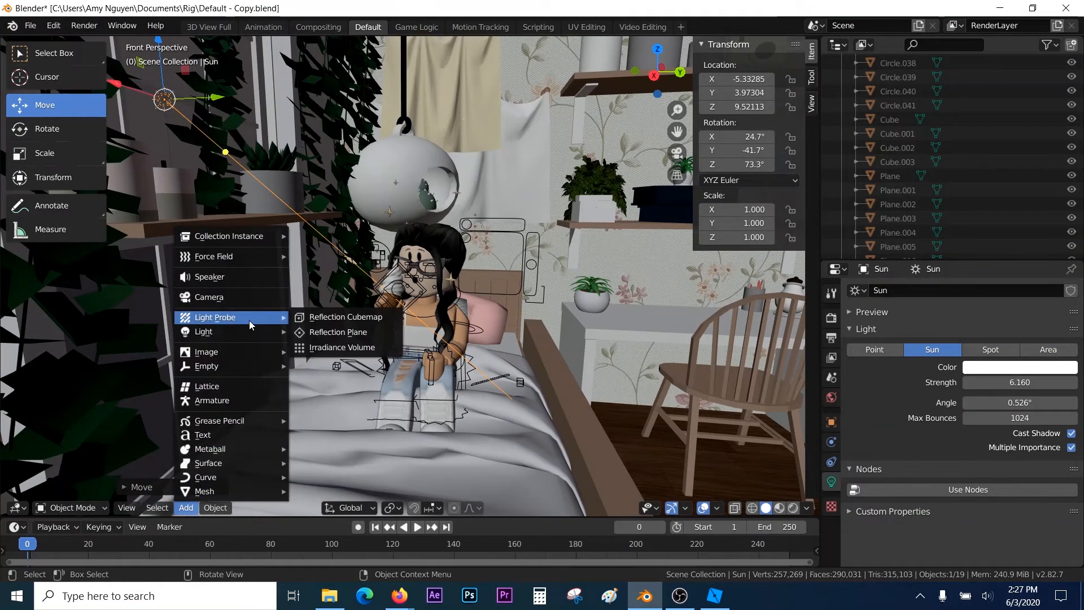
pyautogui.moveTo(251, 330)
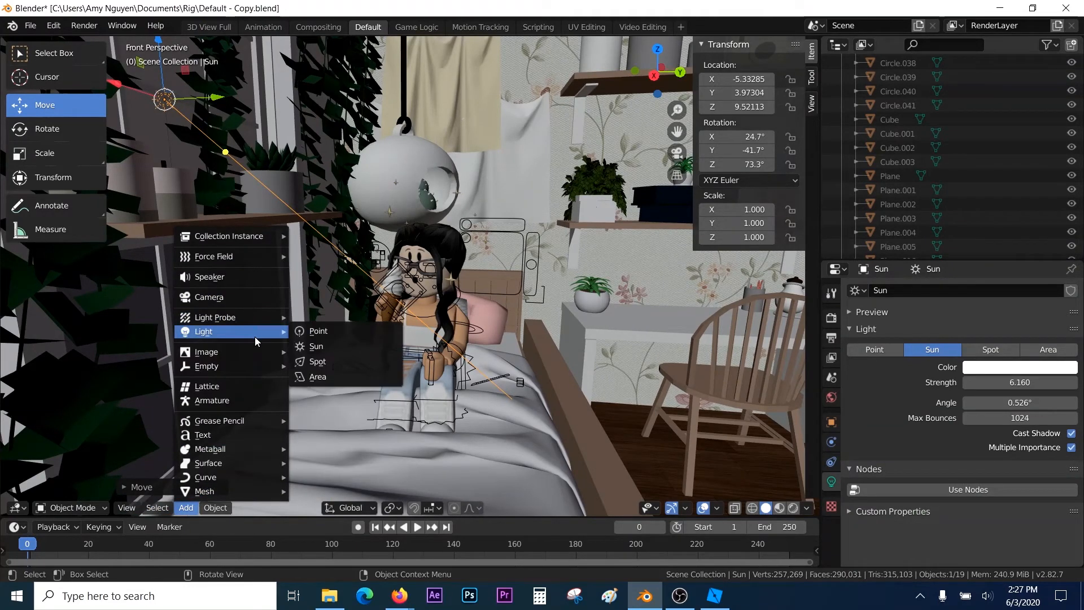
pyautogui.click(307, 360)
# Move the new spot light beside the avatar's head to about X -7.77, Y 9.45, Z 7.72
pyautogui.hotkey('shift', '`')
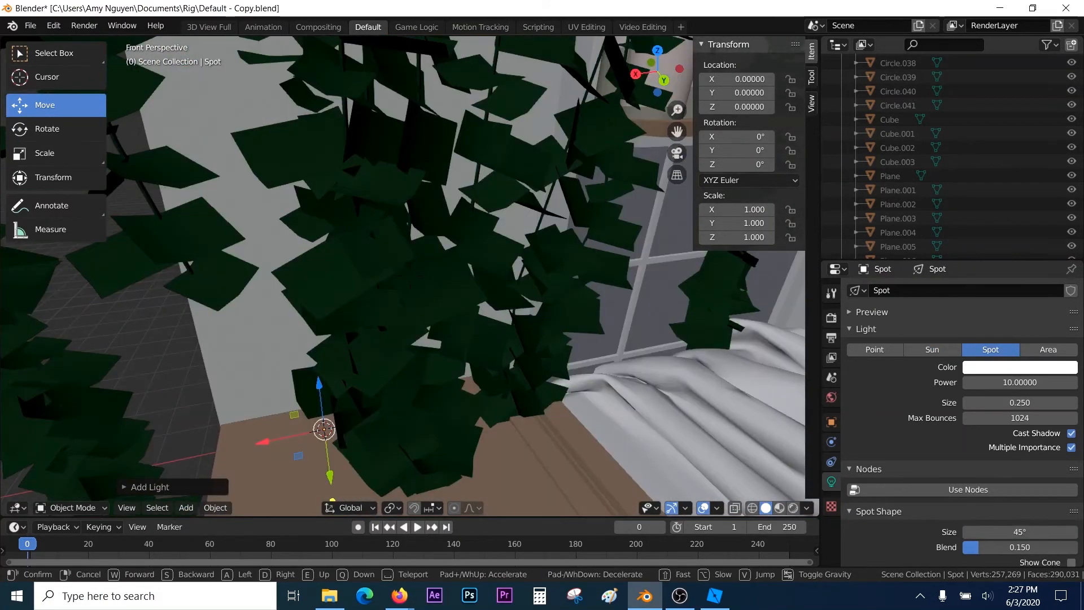
pyautogui.click(410, 277)
pyautogui.moveTo(316, 389); pyautogui.dragTo(354, 73)
pyautogui.moveTo(251, 121); pyautogui.dragTo(588, 136)
pyautogui.moveTo(663, 116); pyautogui.dragTo(808, 184)
pyautogui.hotkey('shift', '`')
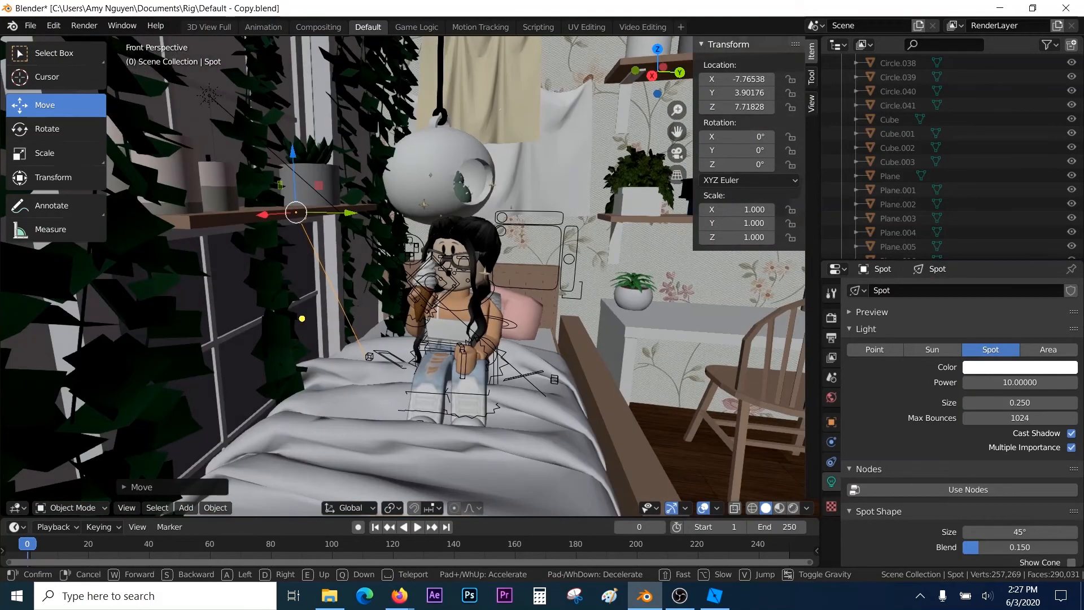
pyautogui.click(342, 244)
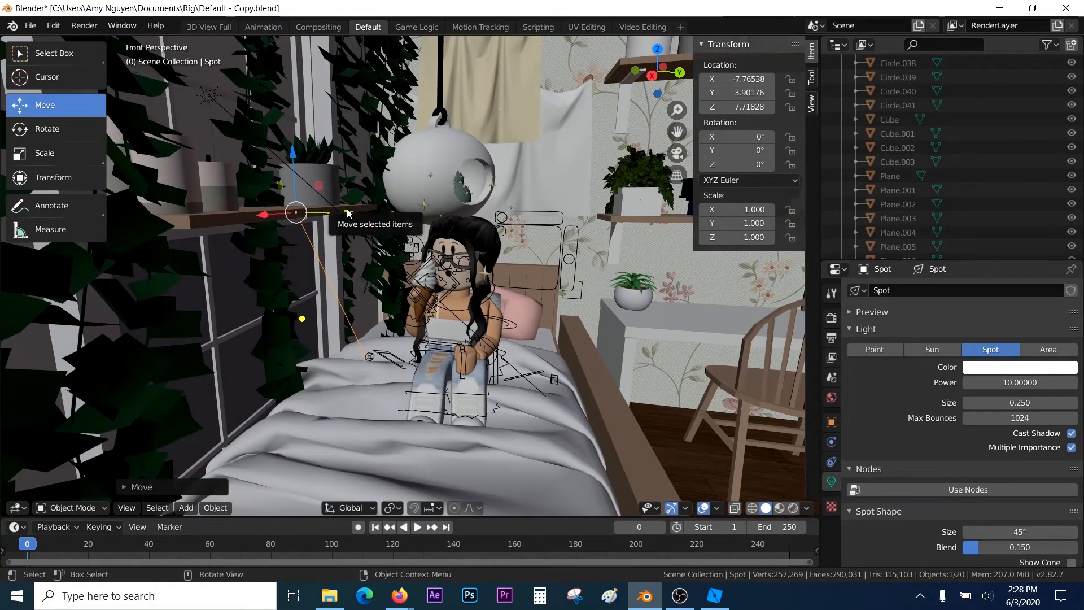
pyautogui.moveTo(347, 212); pyautogui.dragTo(620, 257)
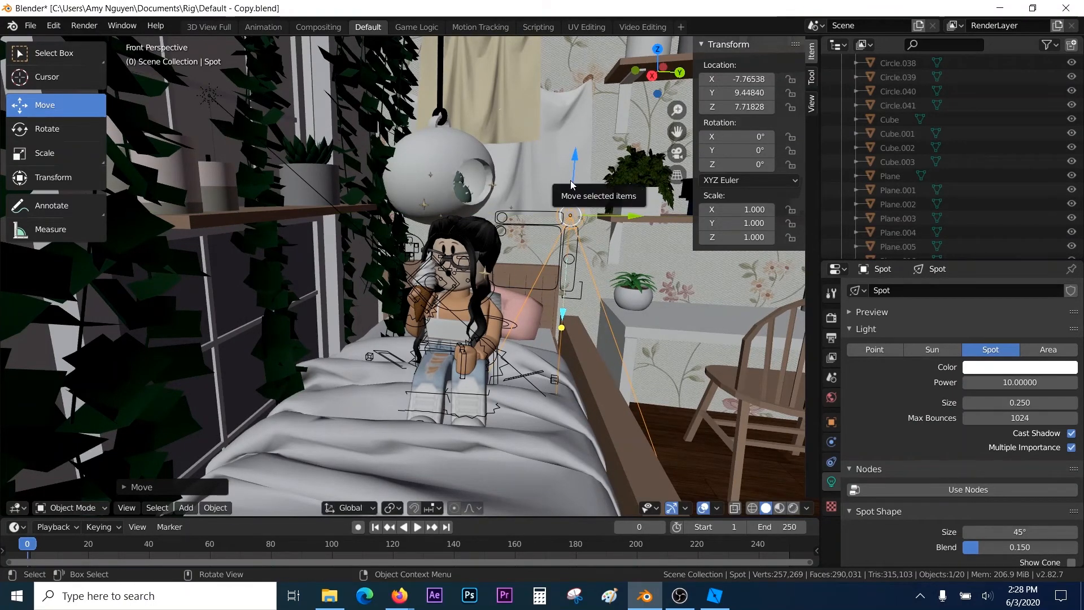
# Change the spot light to a Point light and move it to about X -9.53, Y 9.17, Z 6.05
pyautogui.click(883, 350)
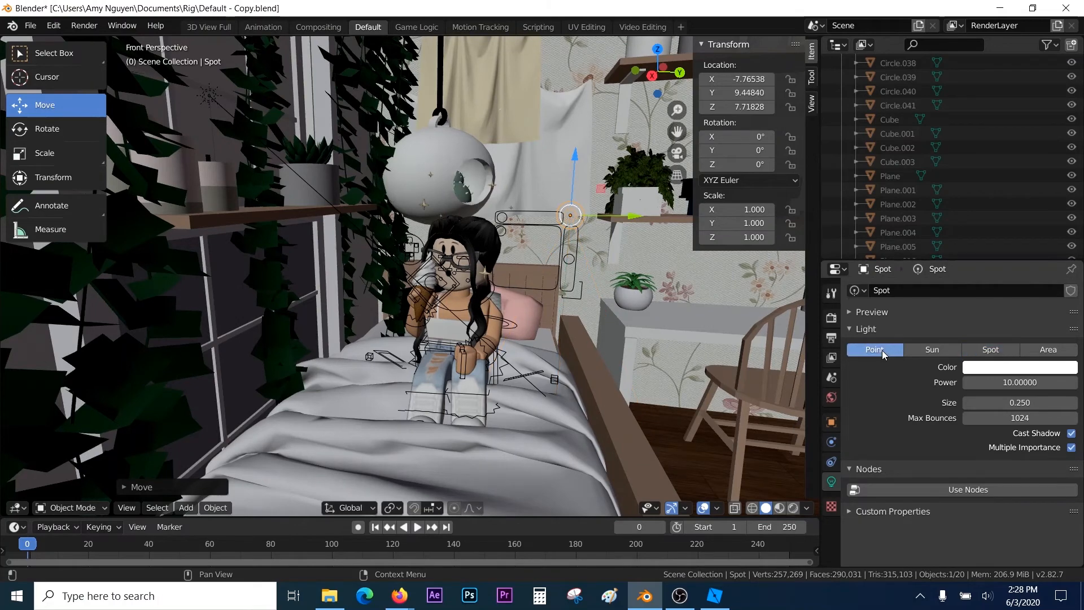
pyautogui.moveTo(573, 167); pyautogui.dragTo(577, 259)
pyautogui.moveTo(570, 320); pyautogui.dragTo(588, 287)
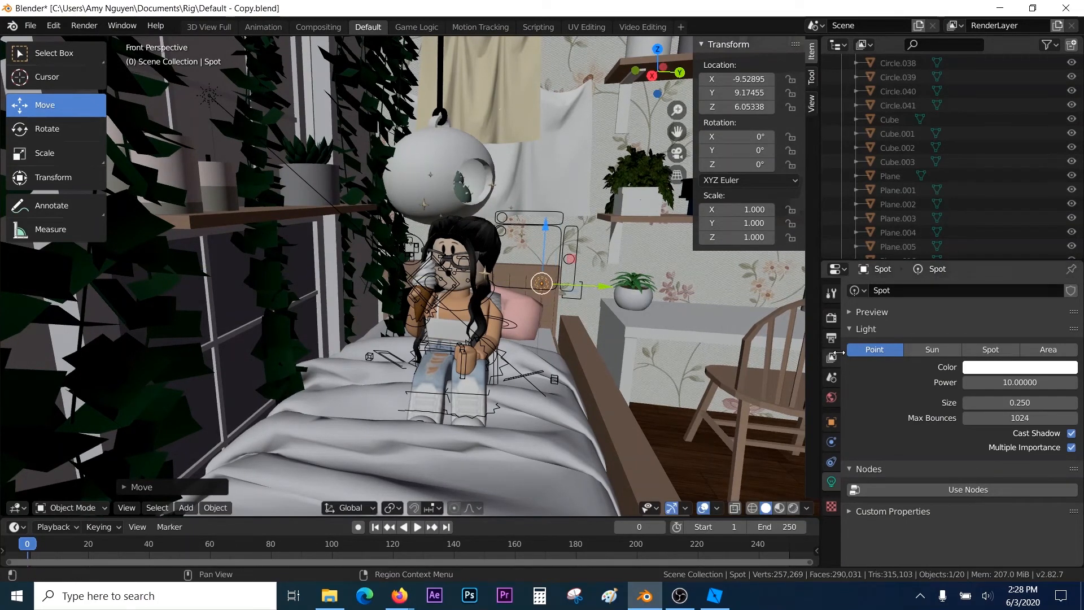
# Raise the point light's power to about 116.9 and its size to about 0.791
pyautogui.moveTo(970, 384); pyautogui.dragTo(1040, 403)
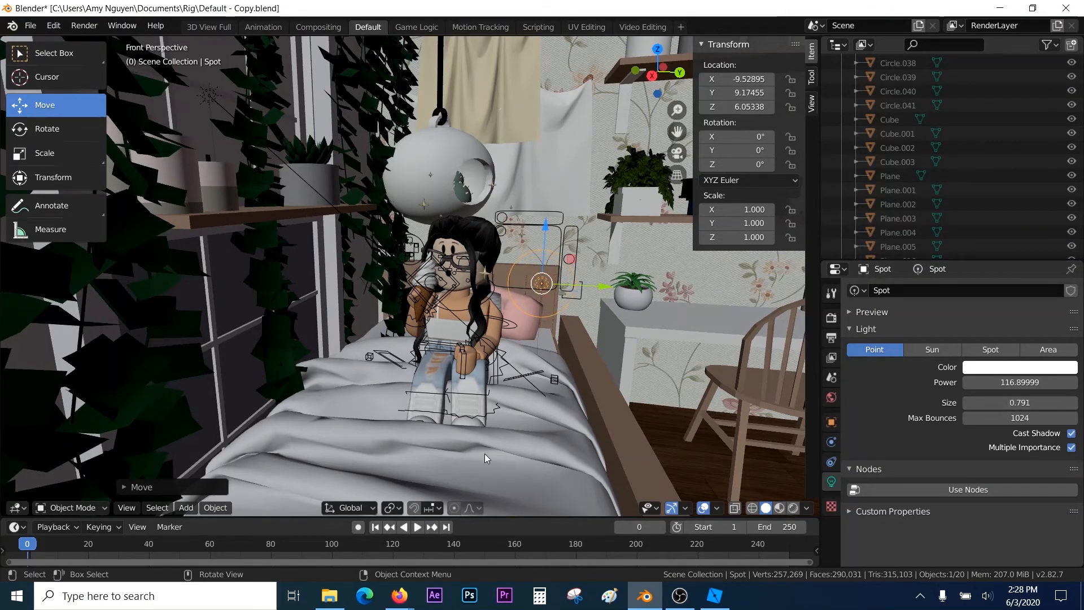
pyautogui.hotkey('shift', '`')
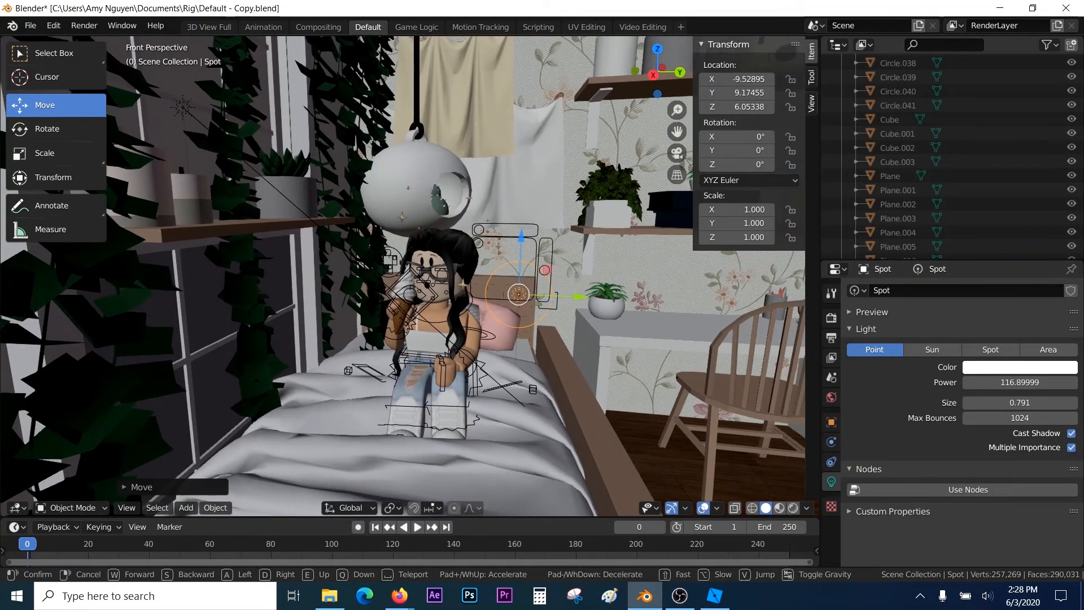
pyautogui.press('a')
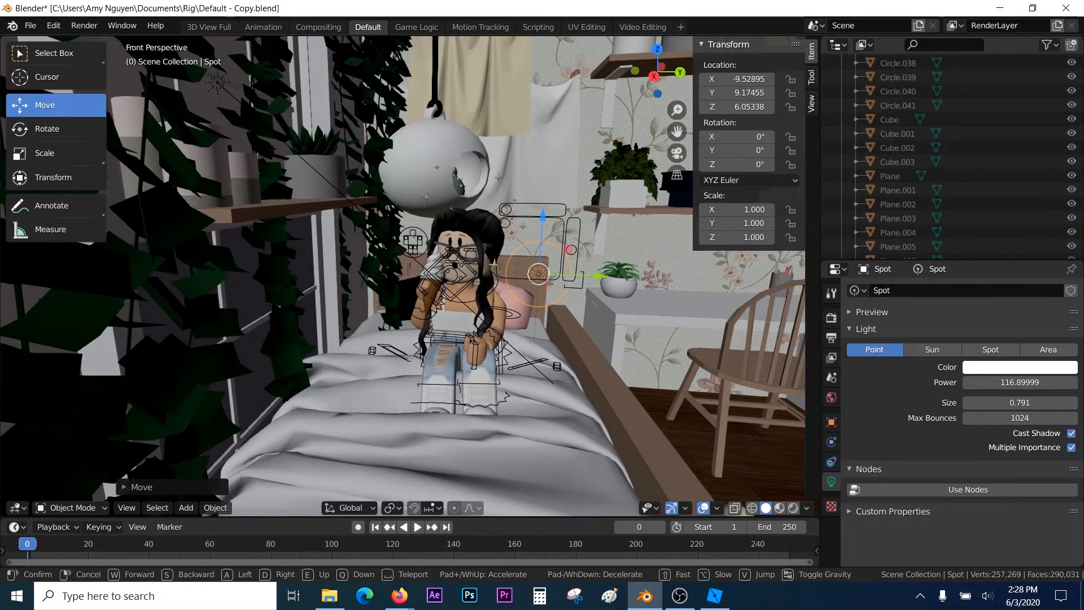
pyautogui.click(402, 276)
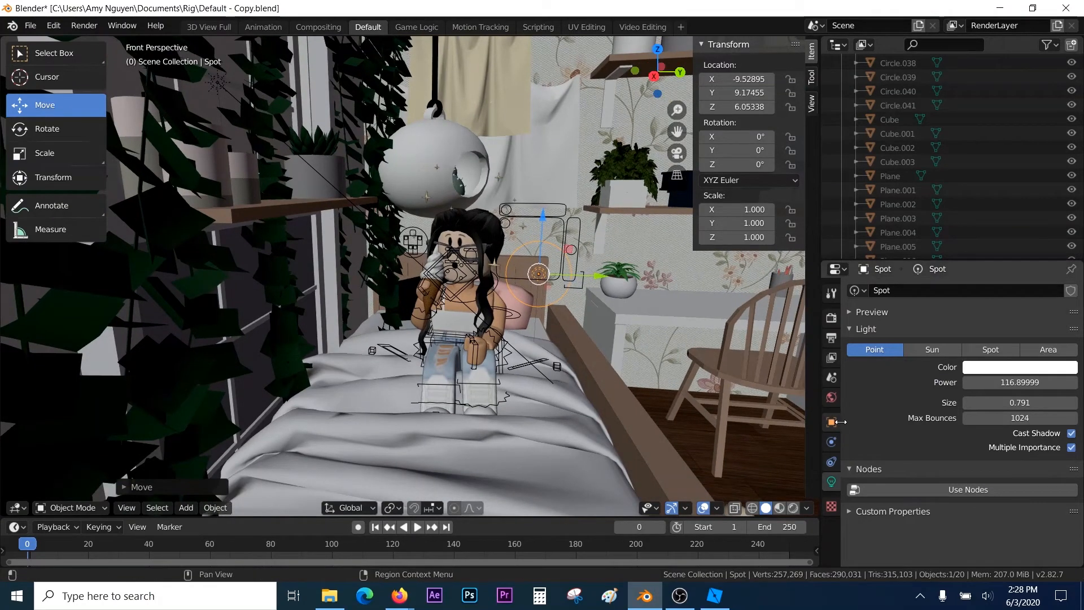
# In Rendered shading, shift the point light to about X -7.76 and raise its size to 3.376 and power to about 147.1
pyautogui.click(791, 511)
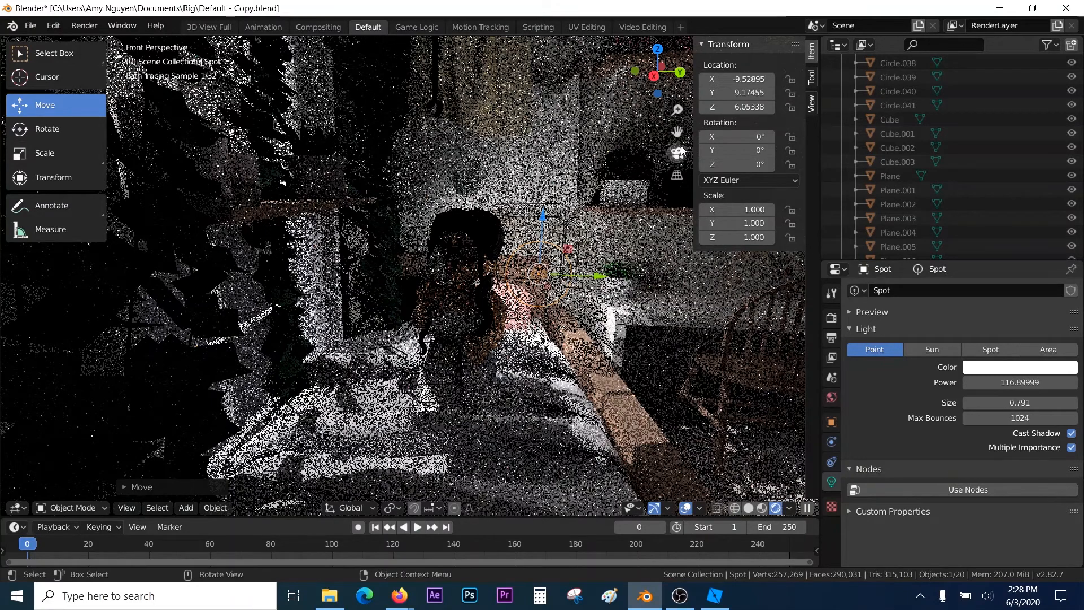
pyautogui.moveTo(725, 81); pyautogui.dragTo(794, 81)
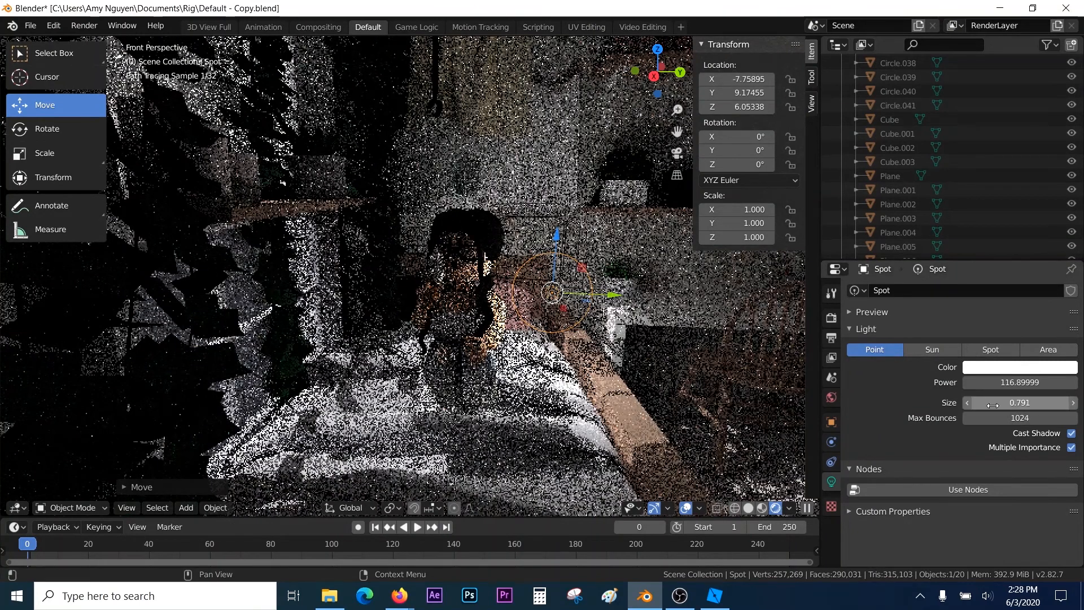
pyautogui.moveTo(984, 403); pyautogui.dragTo(1073, 404)
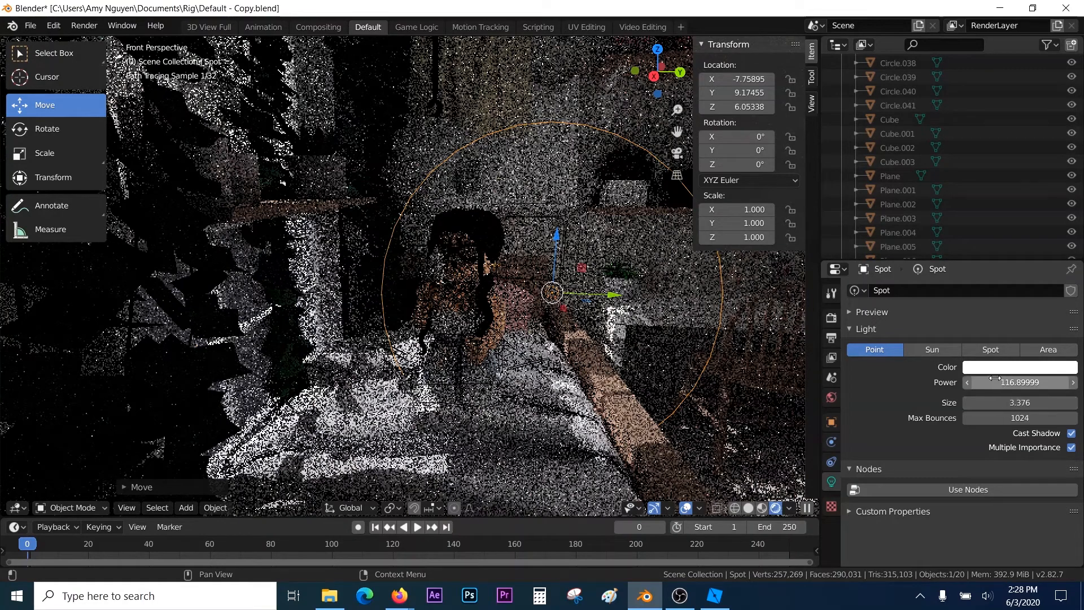
pyautogui.moveTo(986, 382)
pyautogui.mouseDown()
pyautogui.moveTo(1005, 382)
pyautogui.moveTo(987, 381)
pyautogui.mouseUp()
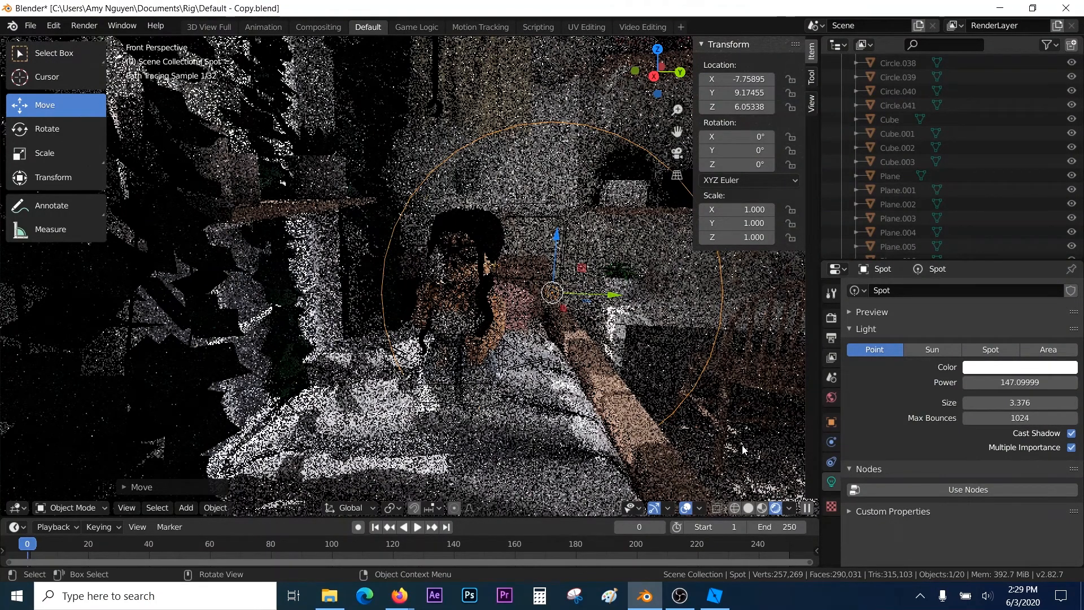
# Reselect the sun light and set its strength to 9.76 and angle to 3.73°, checking the result in Rendered shading
pyautogui.click(749, 508)
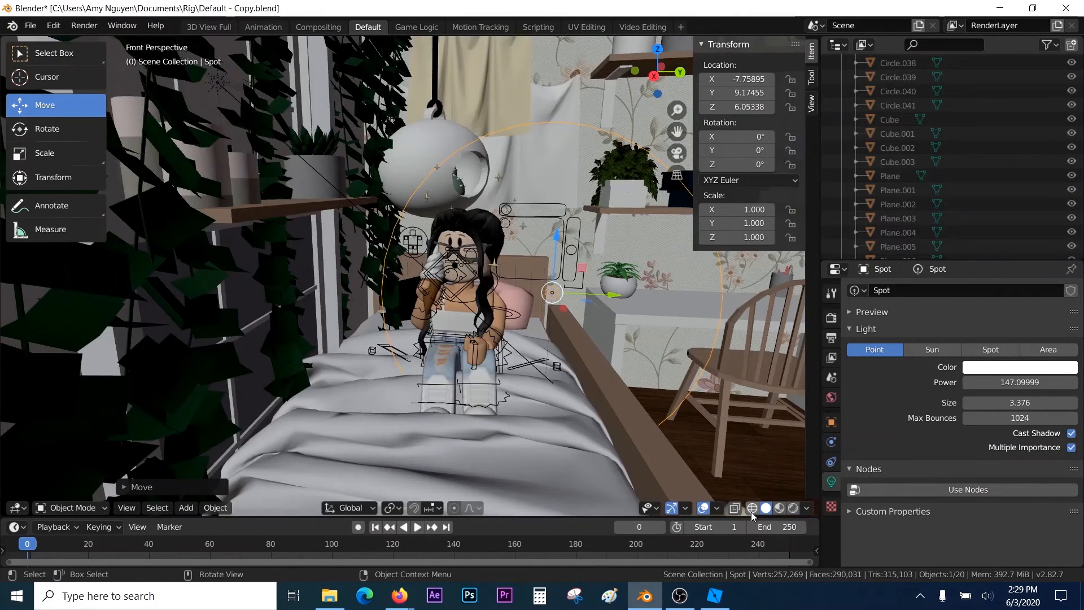
pyautogui.click(216, 85)
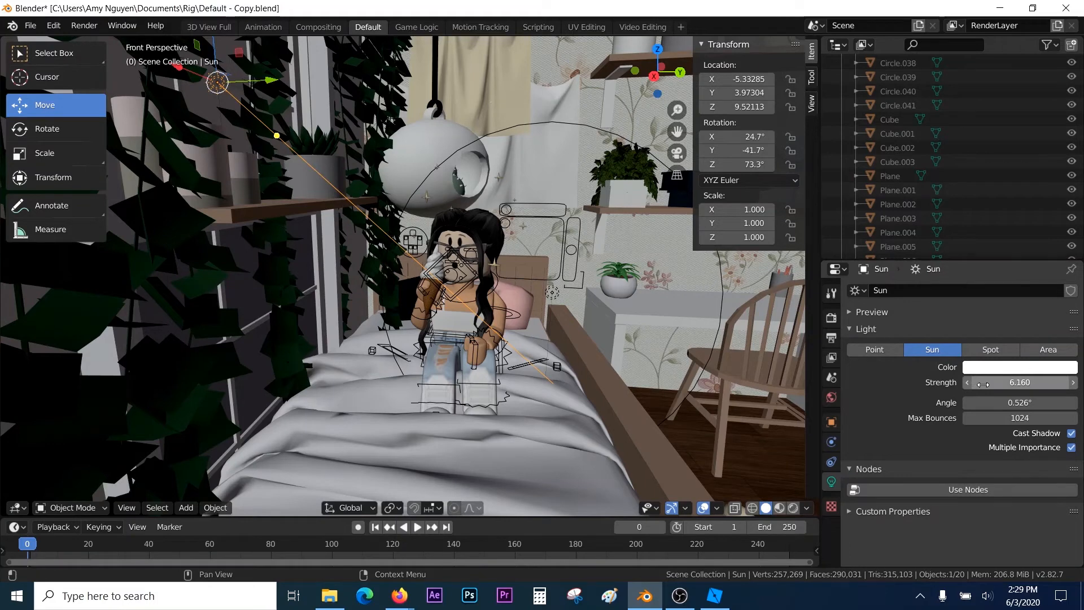
pyautogui.moveTo(982, 383); pyautogui.dragTo(987, 384)
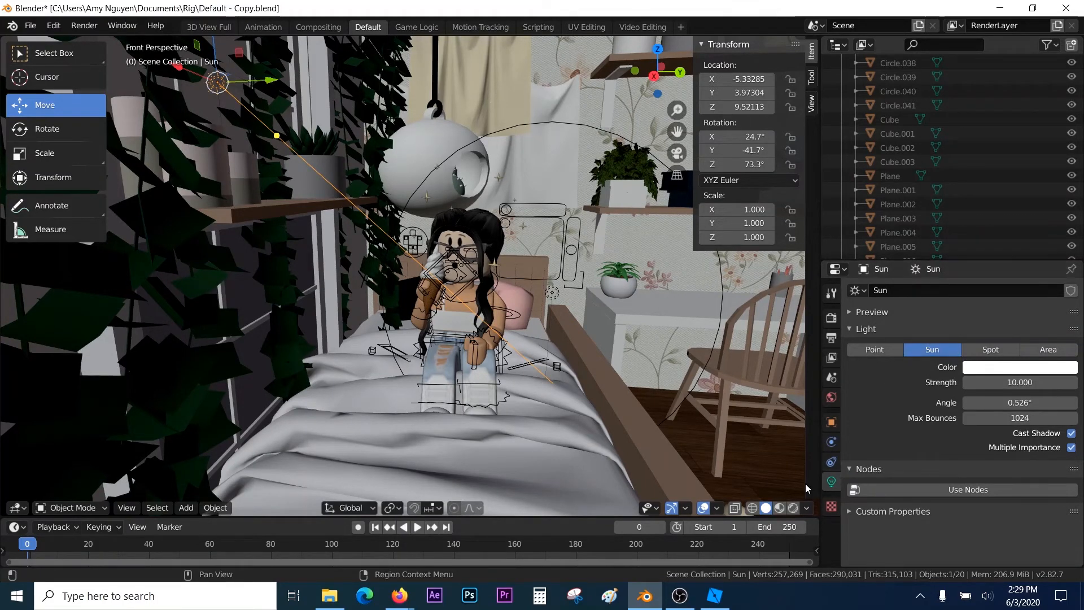
pyautogui.click(794, 508)
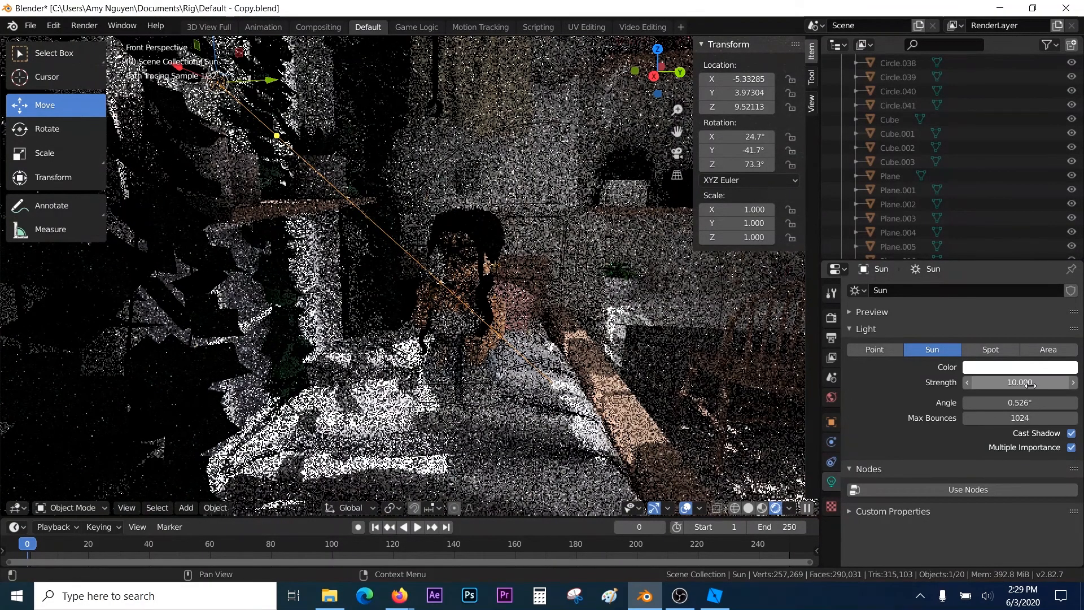
pyautogui.moveTo(1030, 385)
pyautogui.mouseDown()
pyautogui.moveTo(1016, 384)
pyautogui.moveTo(1011, 406)
pyautogui.mouseUp()
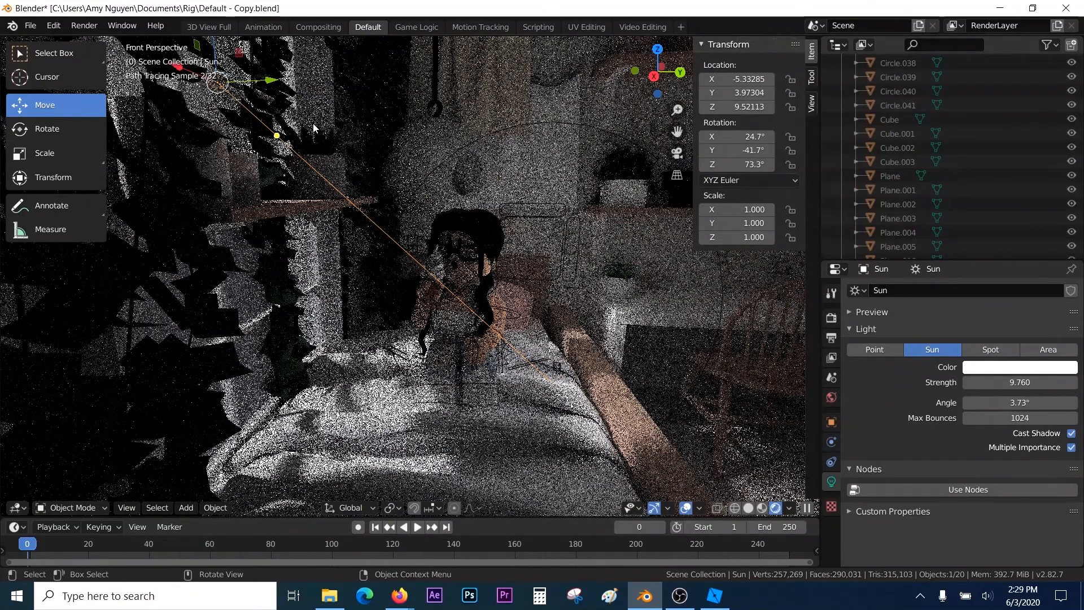
# Try to render the image, and add a camera to the scene
pyautogui.click(85, 29)
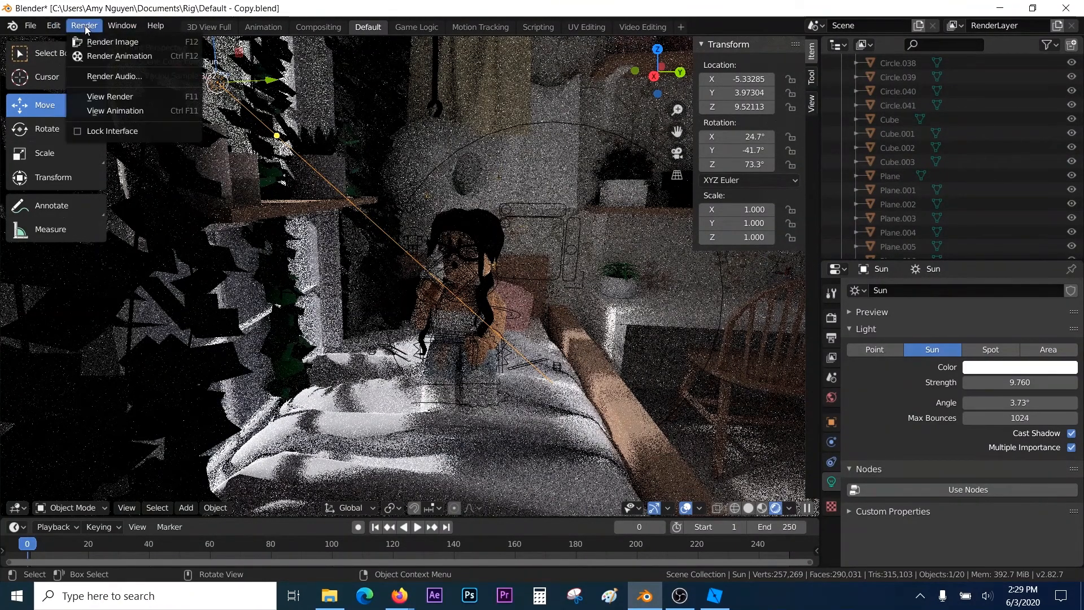
pyautogui.click(109, 45)
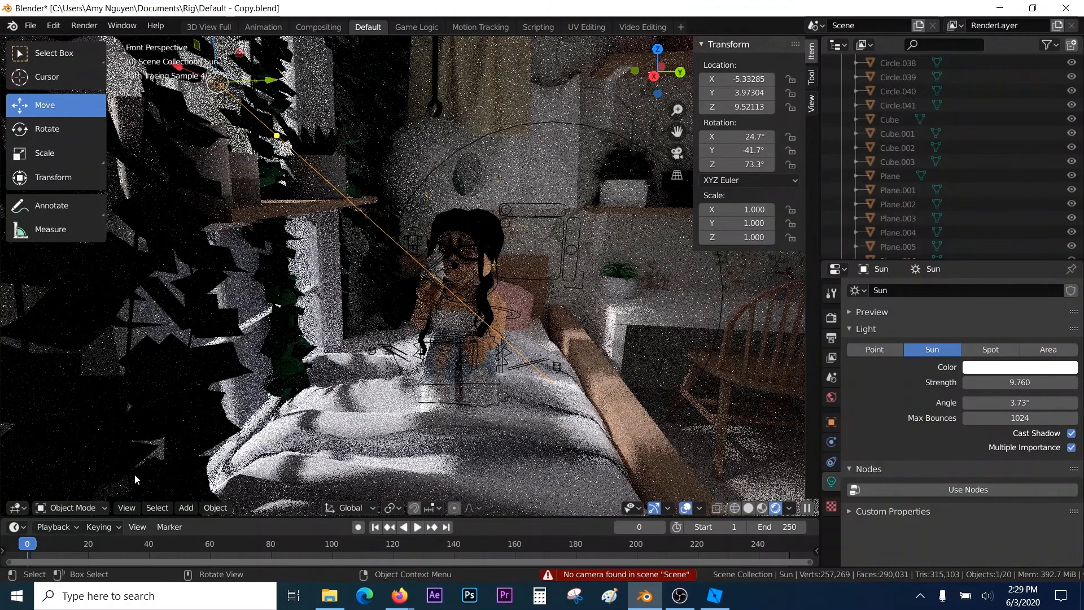
pyautogui.click(188, 508)
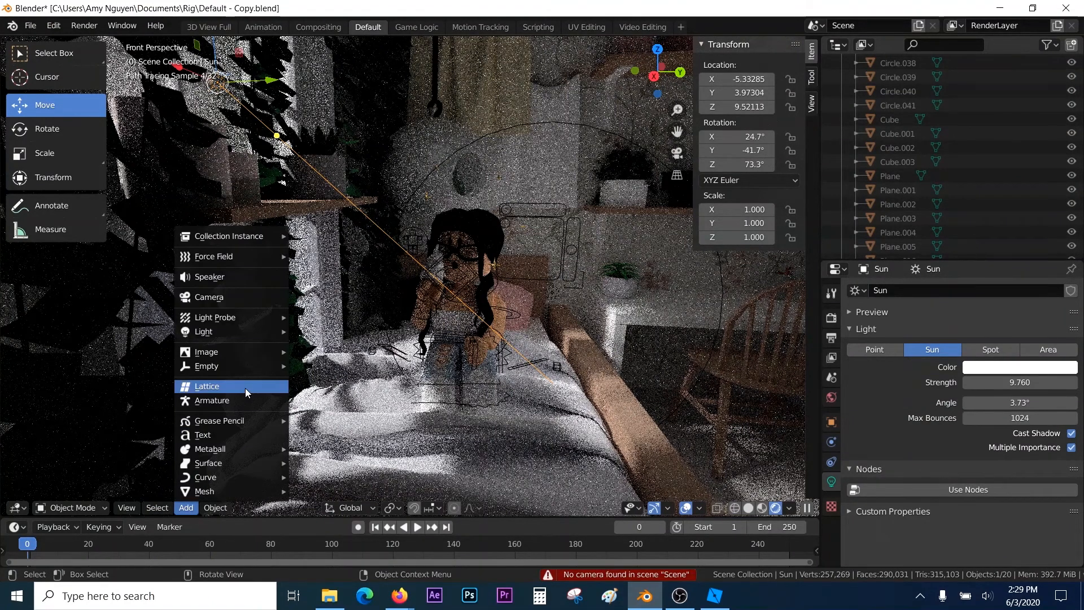
pyautogui.click(234, 299)
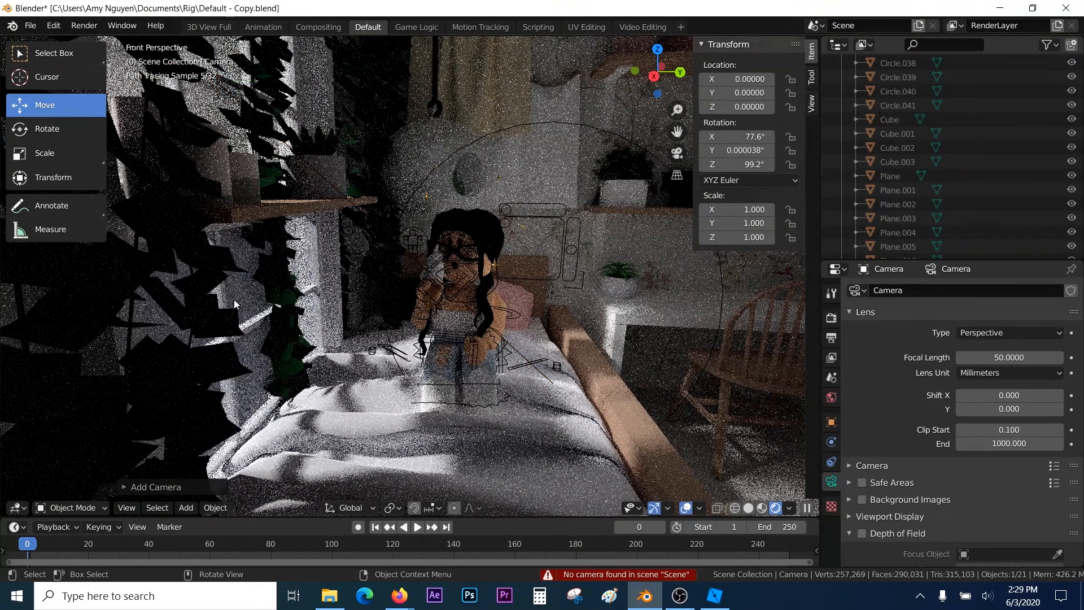
# Look through the active camera and fly it to about X 1.11, Y 4.77, Z 3.44
pyautogui.click(127, 509)
pyautogui.moveTo(233, 366)
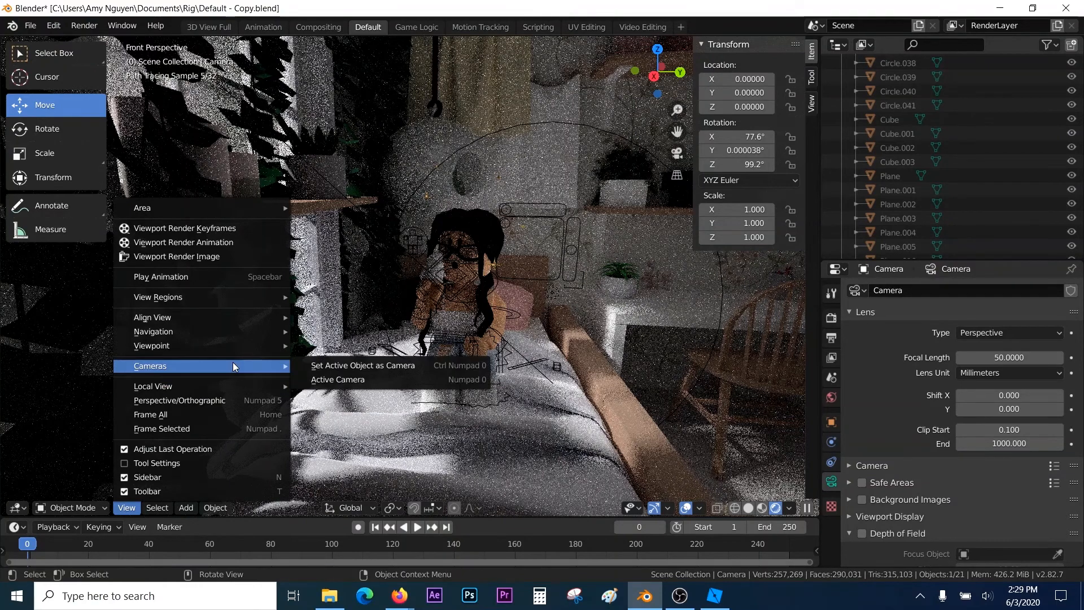
pyautogui.click(322, 381)
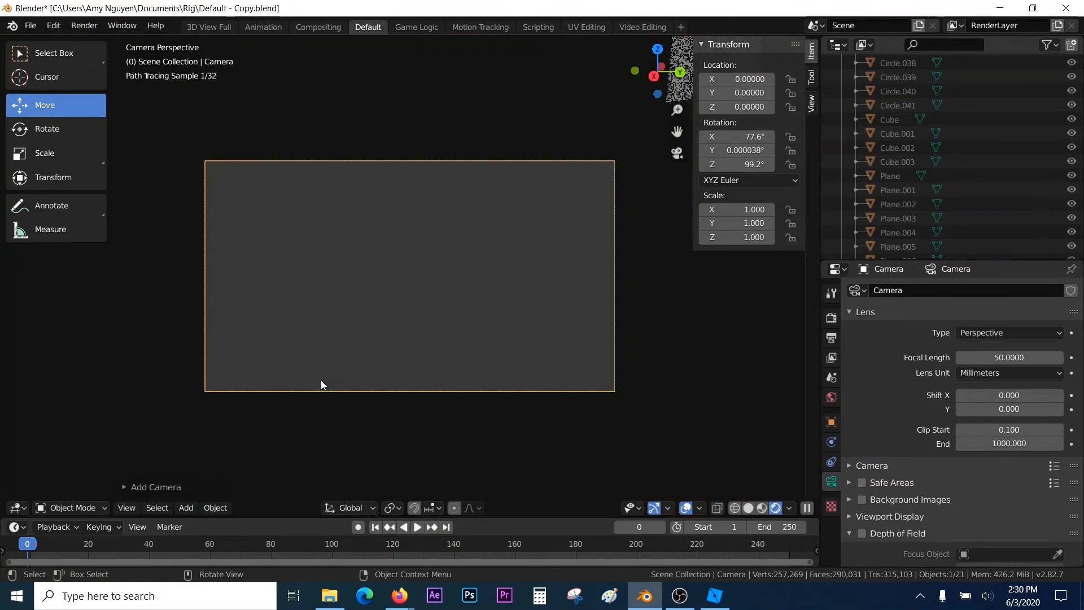
pyautogui.hotkey('shift', '`')
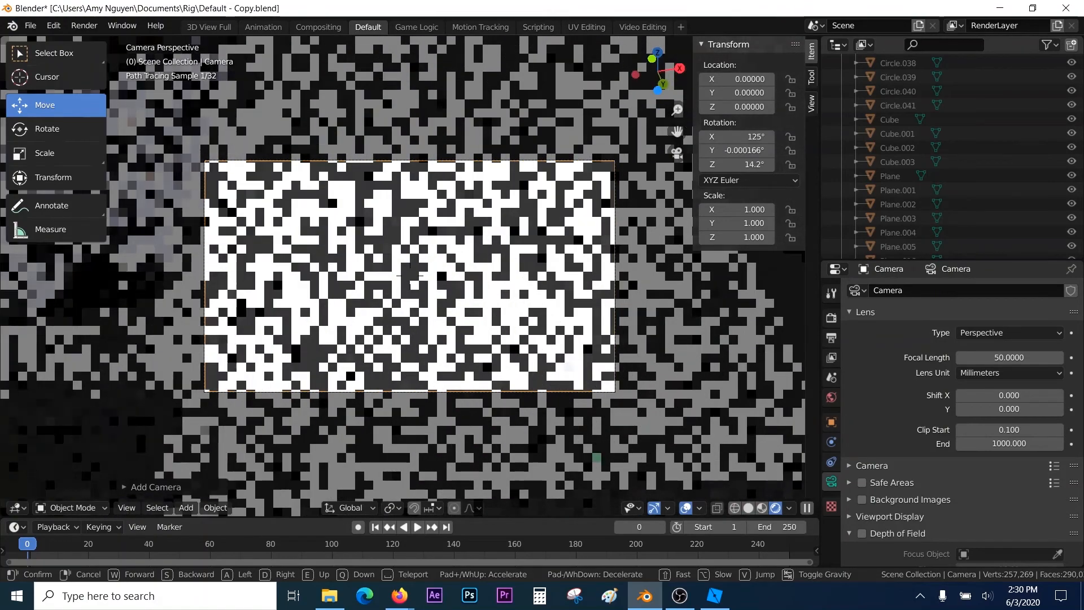
pyautogui.press('d')
pyautogui.press('w')
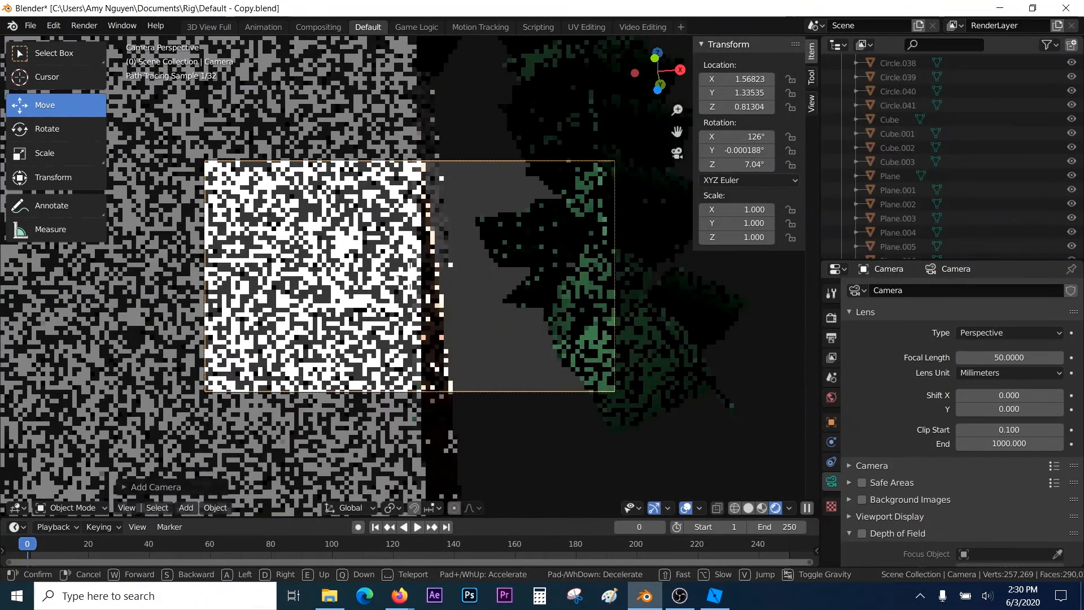
pyautogui.press('w')
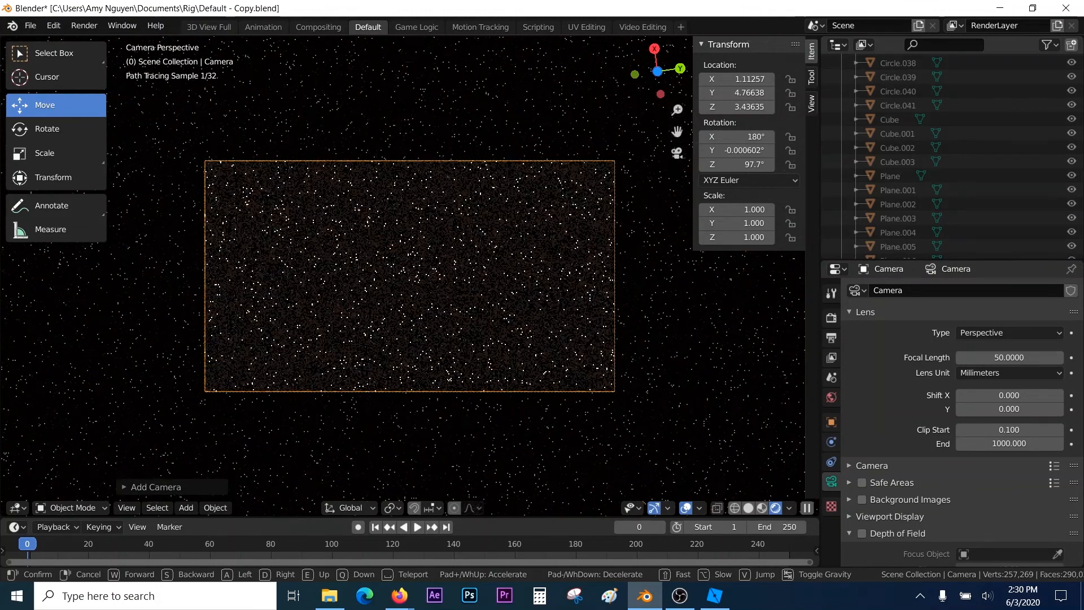
pyautogui.press('Escape')
pyautogui.click(409, 276)
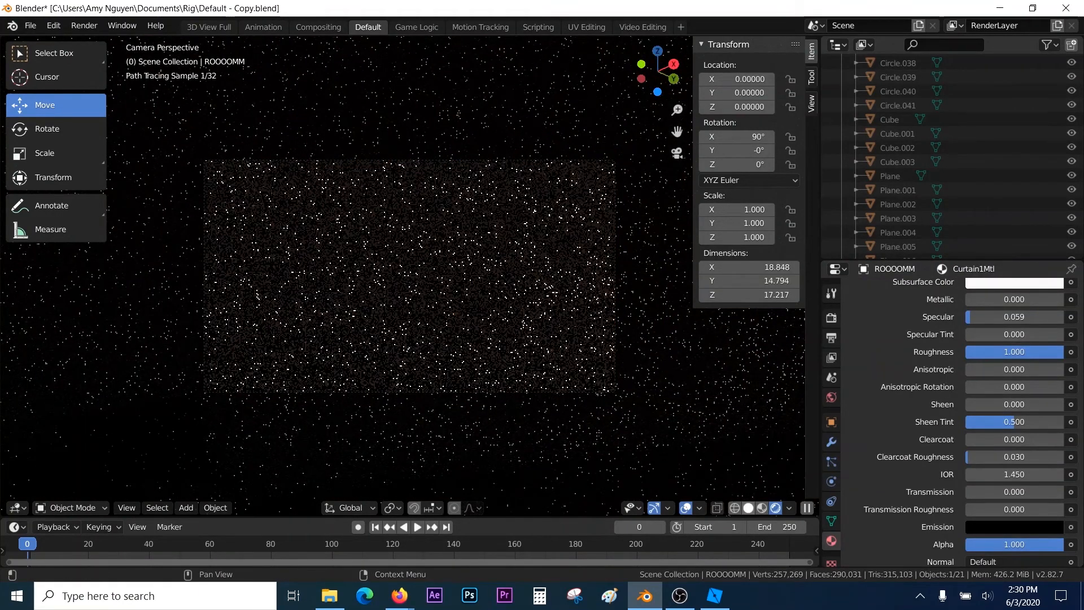
# Switch to Solid shading, select the camera and fly it up to face the rig on the bed, at about X 1.24, Y 7.21, Z 9.49
pyautogui.click(748, 507)
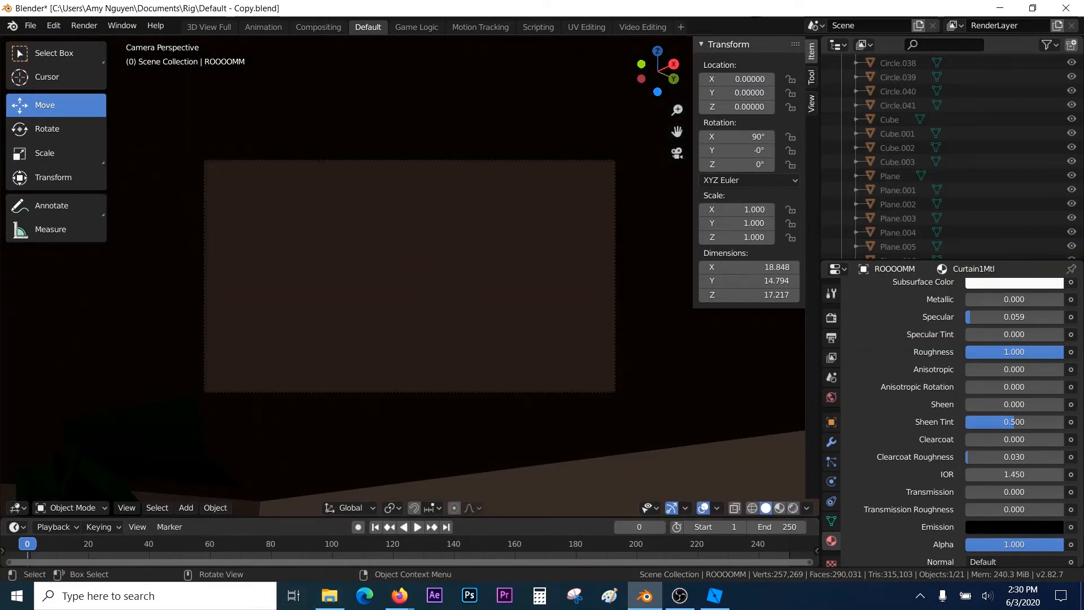
pyautogui.click(409, 392)
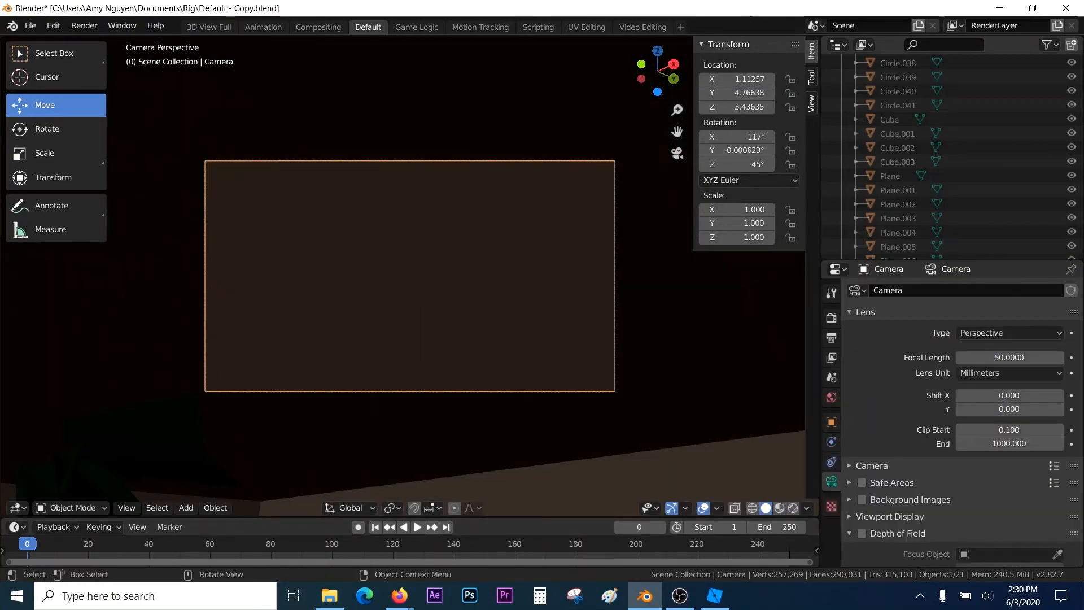
pyautogui.hotkey('shift', '`')
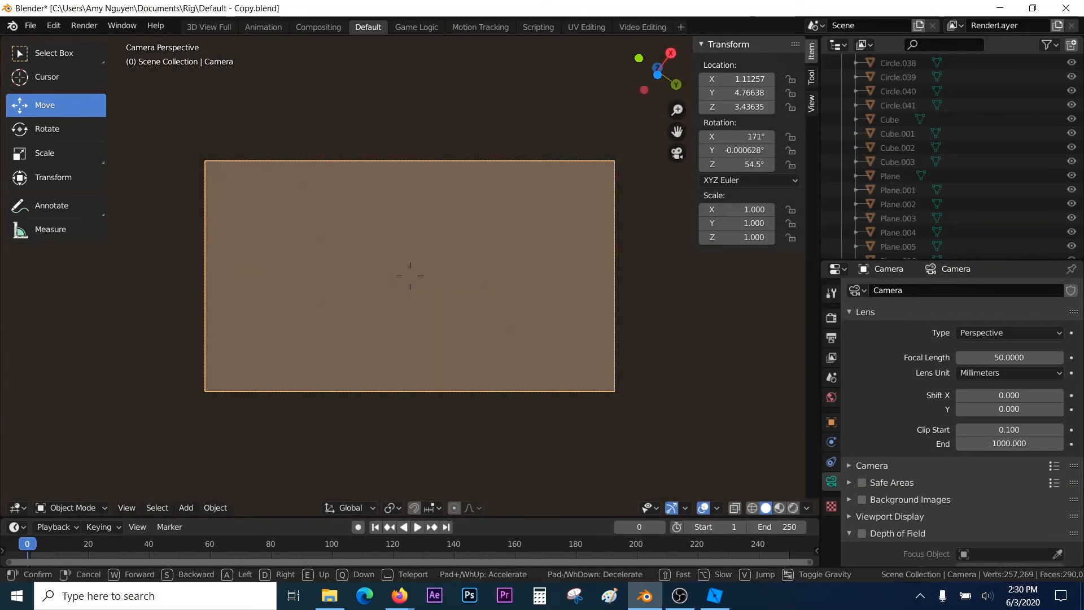
pyautogui.press('w')
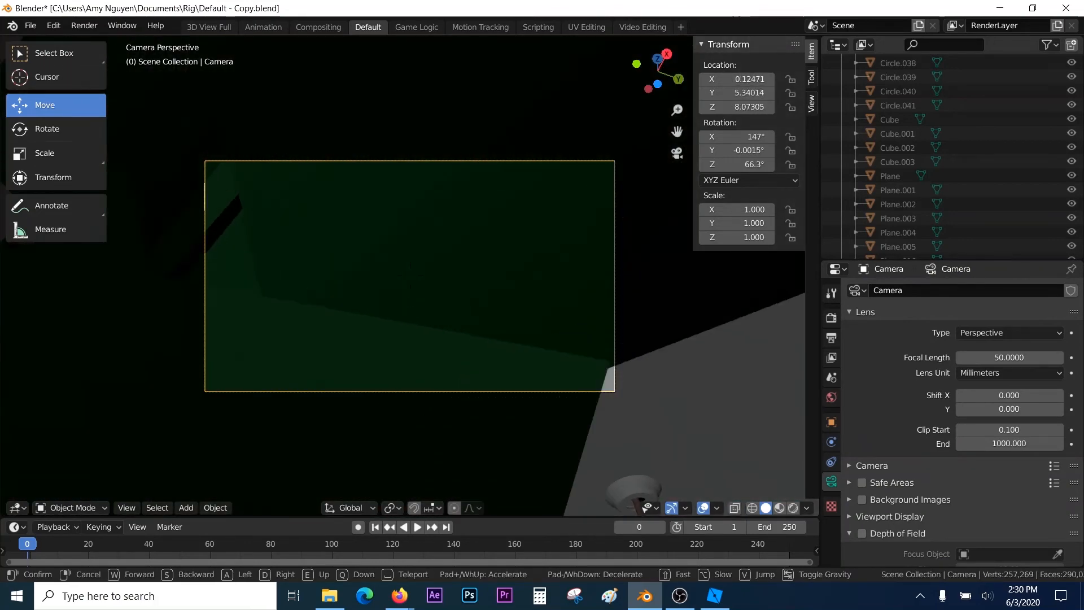
pyautogui.press('w')
pyautogui.press('d')
pyautogui.press('s')
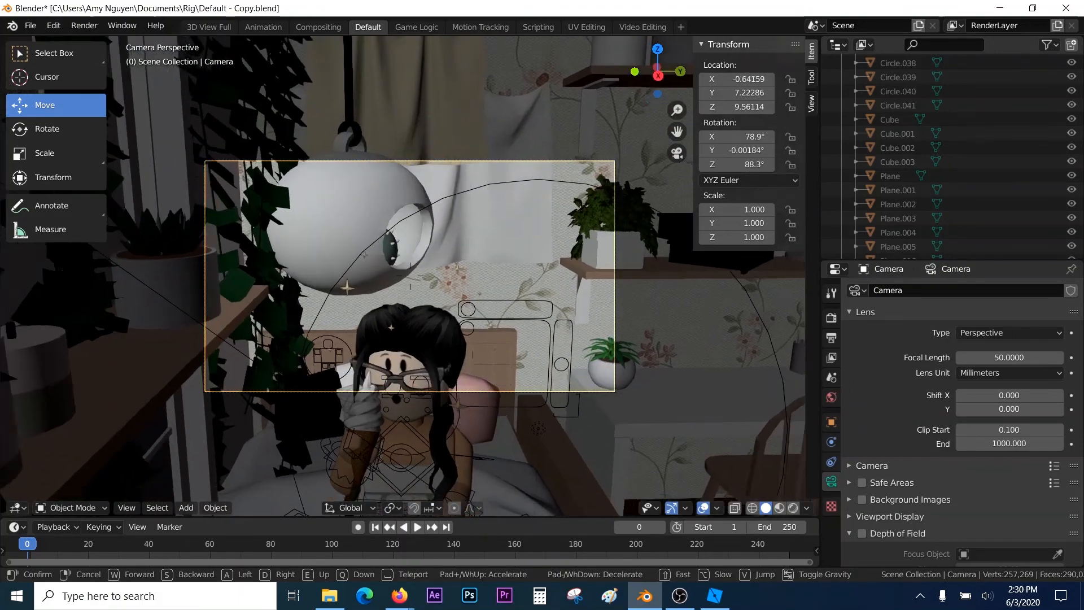
pyautogui.press('s')
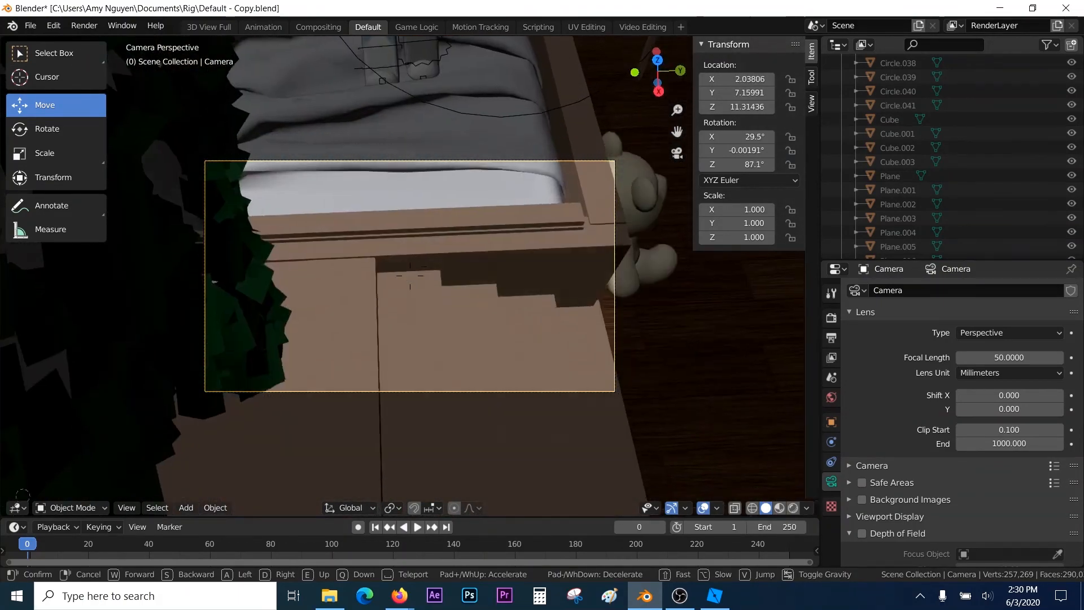
pyautogui.press('w')
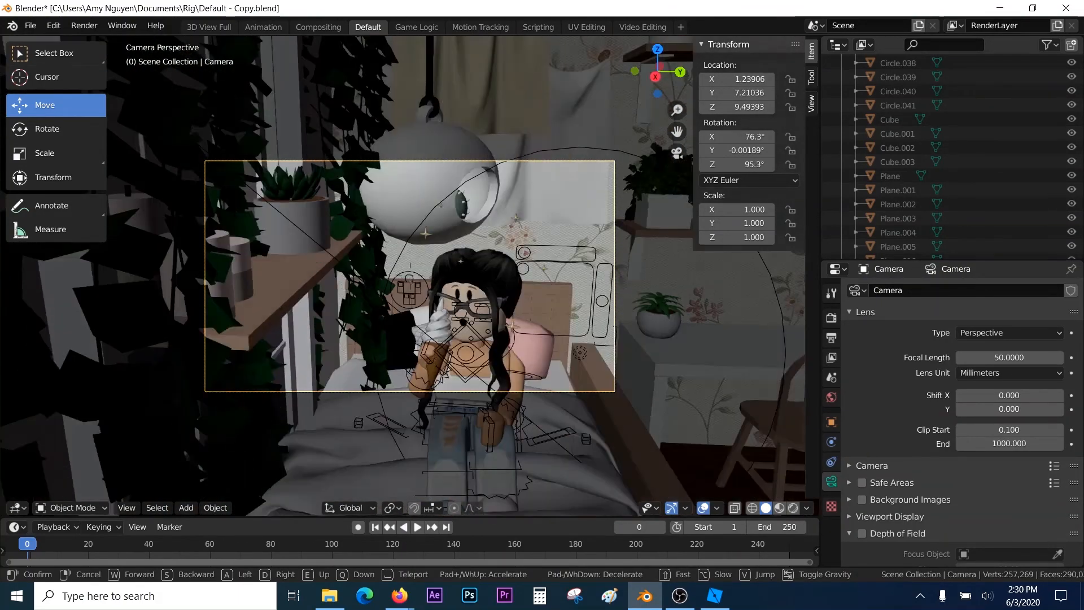
# Pull the camera back and sideways to frame the seated rig, at about X 5.33, Y 8.90, Z 8.73 with rotation X 80.2°, Z 97.7°
pyautogui.press('w')
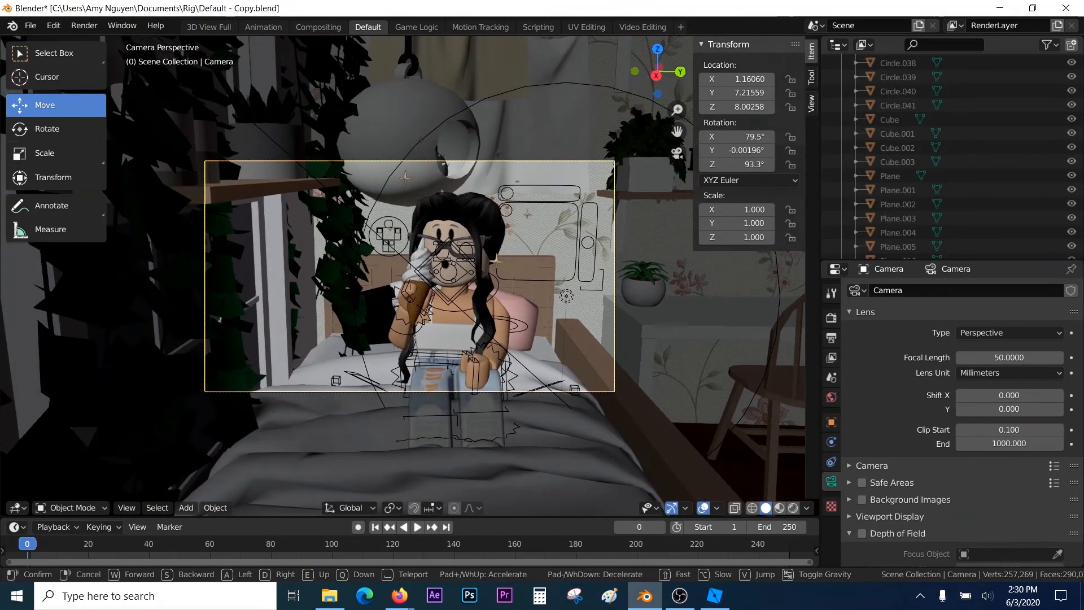
pyautogui.press('s')
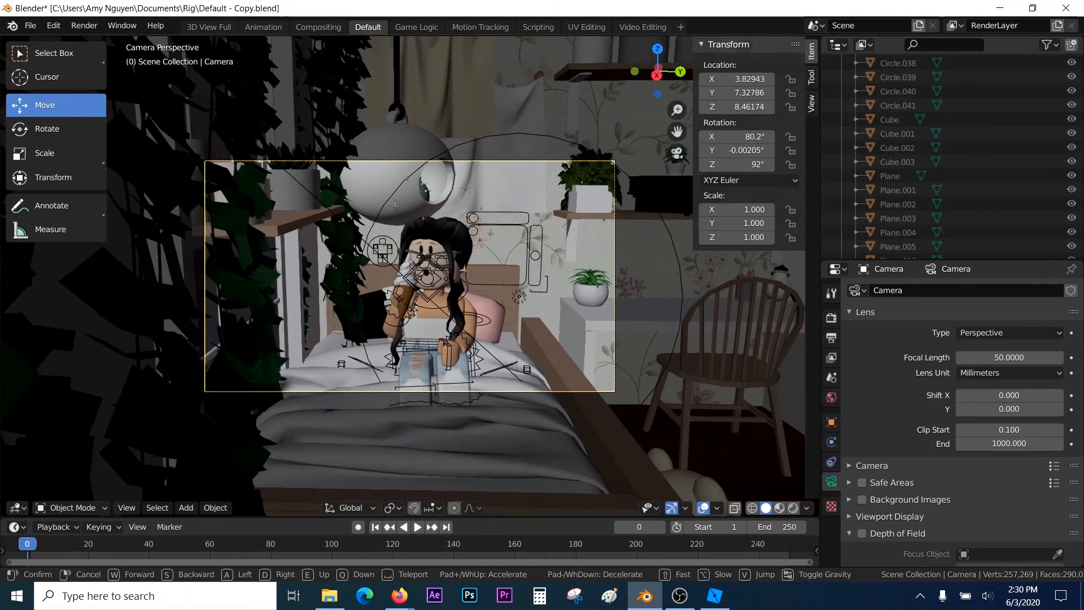
pyautogui.press('s')
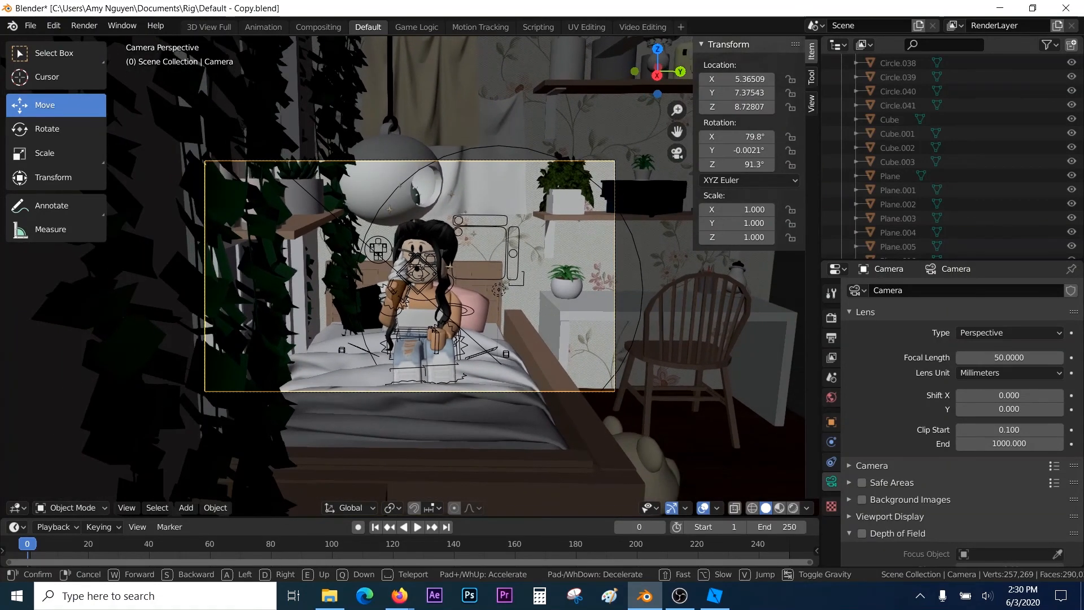
pyautogui.press('d')
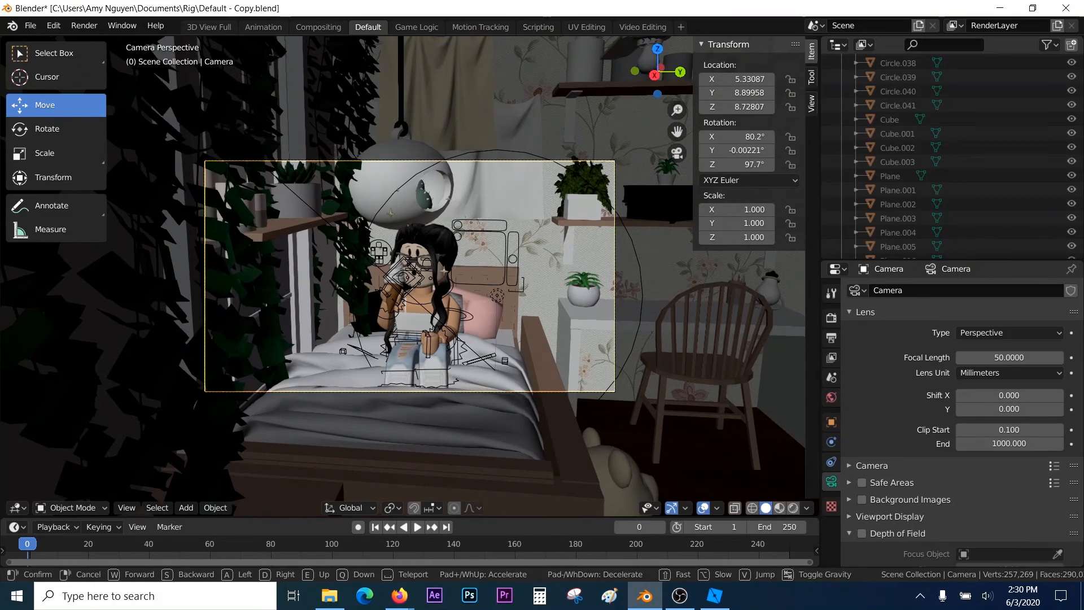
pyautogui.click(416, 271)
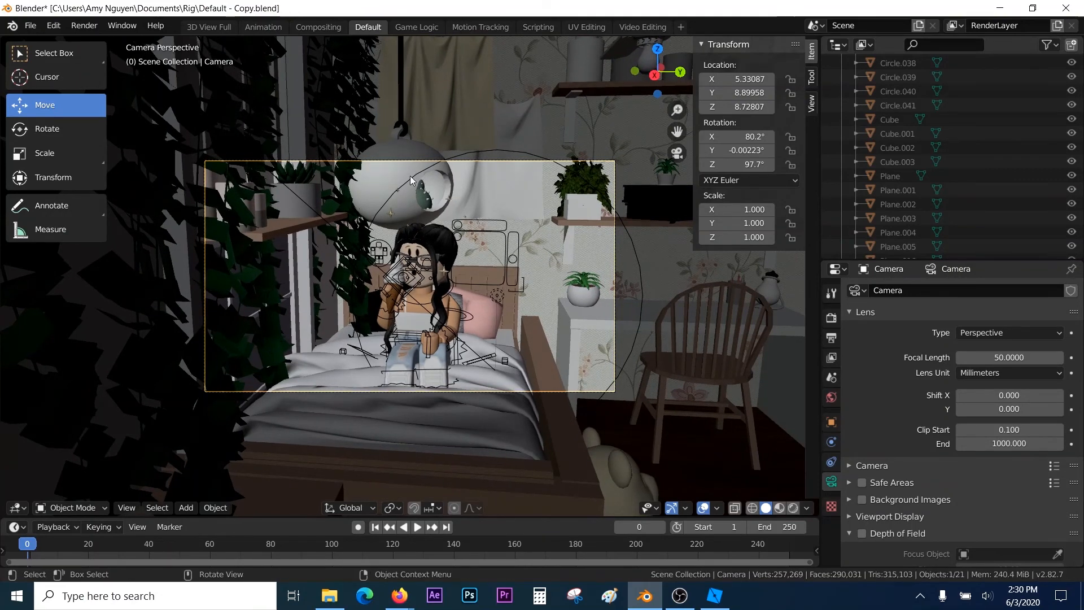
# Render the image from the camera and save the result as untitled.png in the Rig folder
pyautogui.click(84, 26)
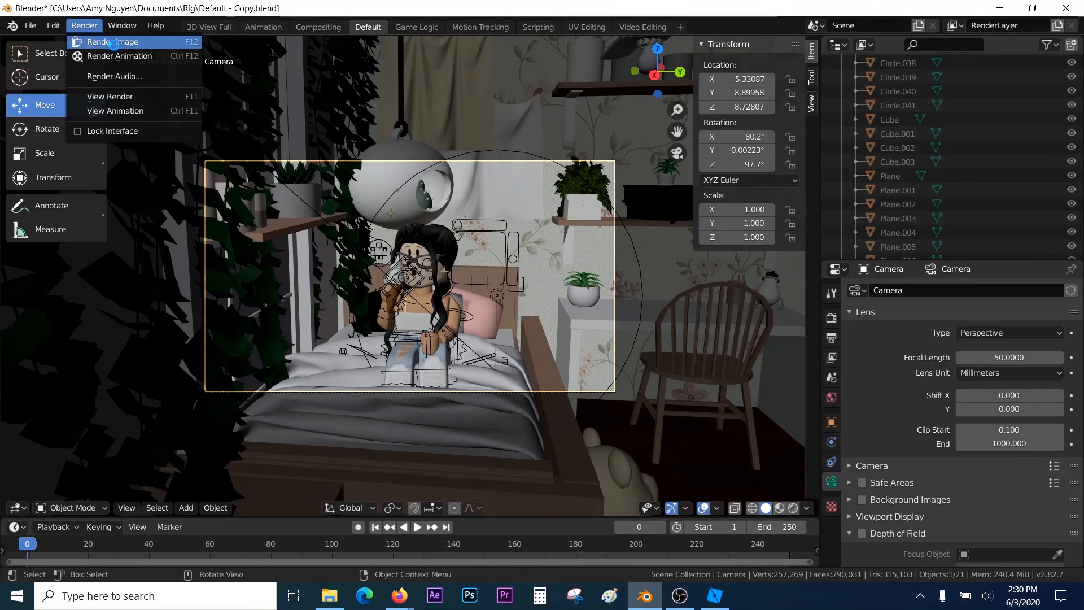
pyautogui.click(114, 42)
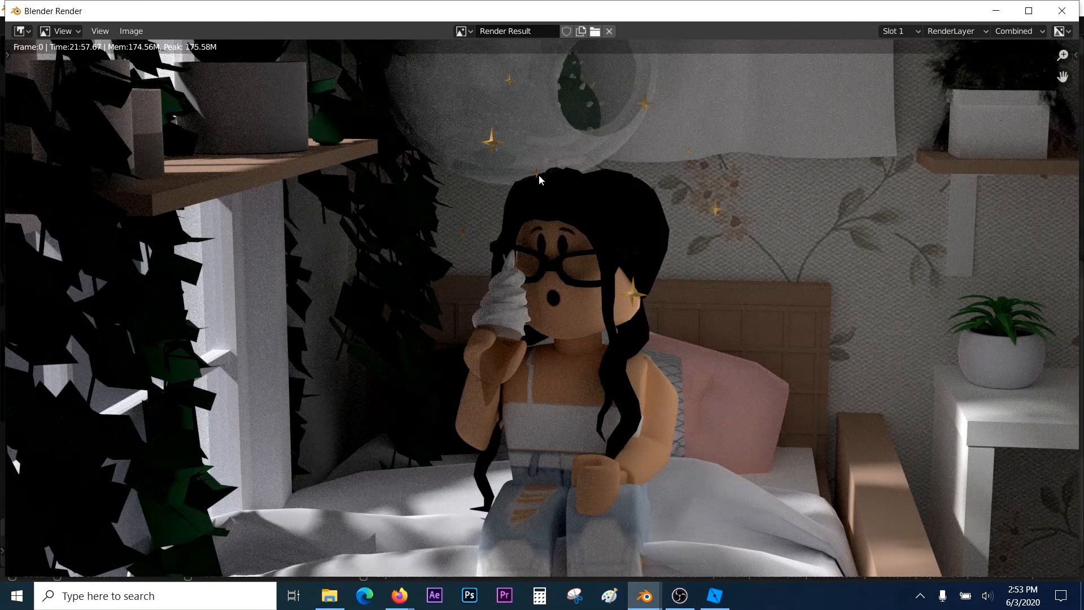
pyautogui.click(134, 33)
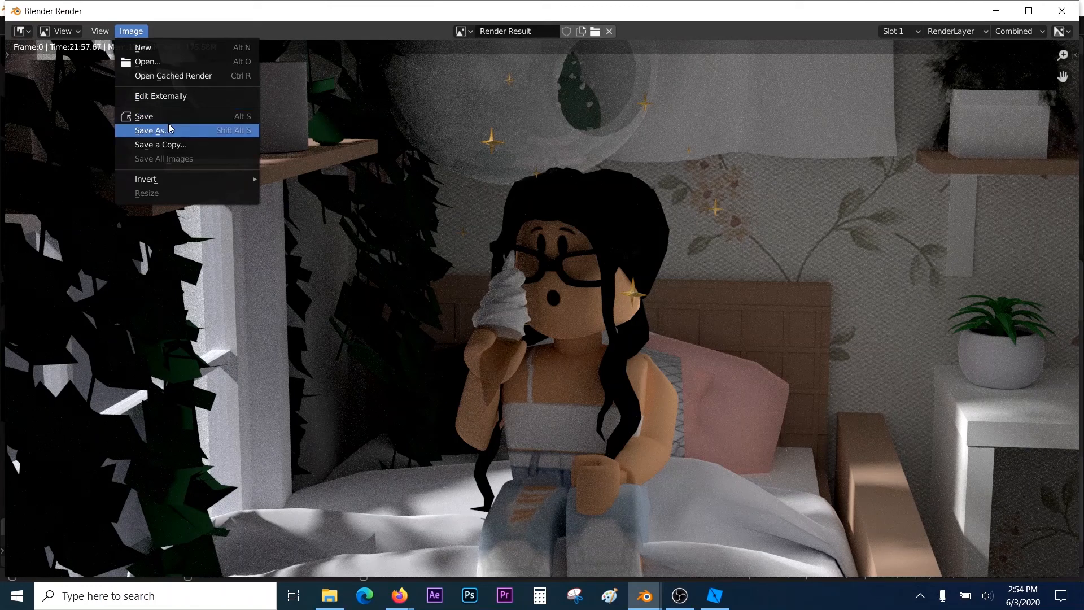
pyautogui.click(171, 129)
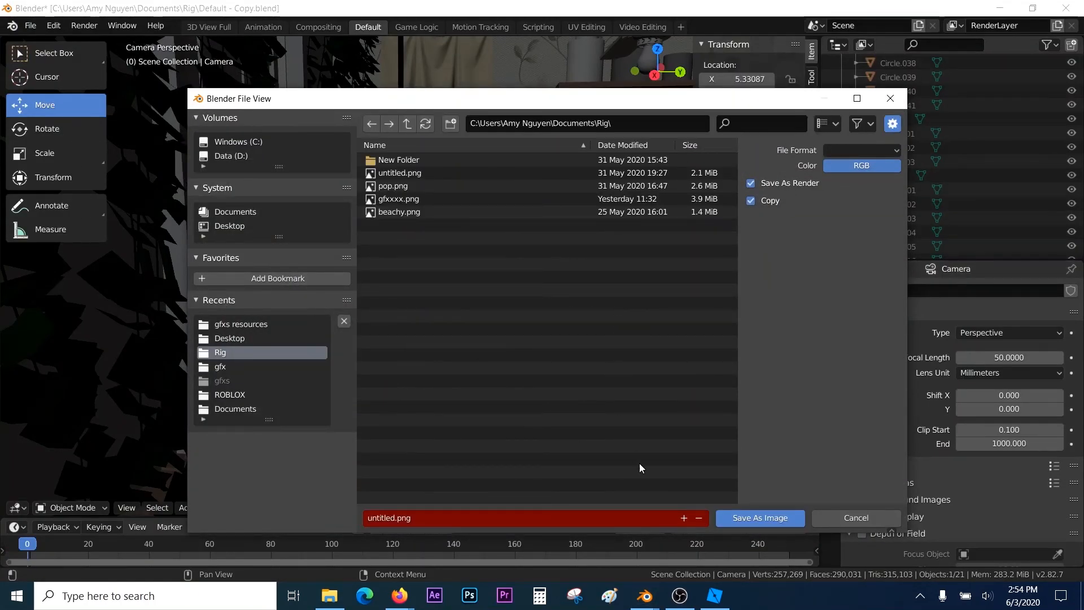
pyautogui.click(746, 518)
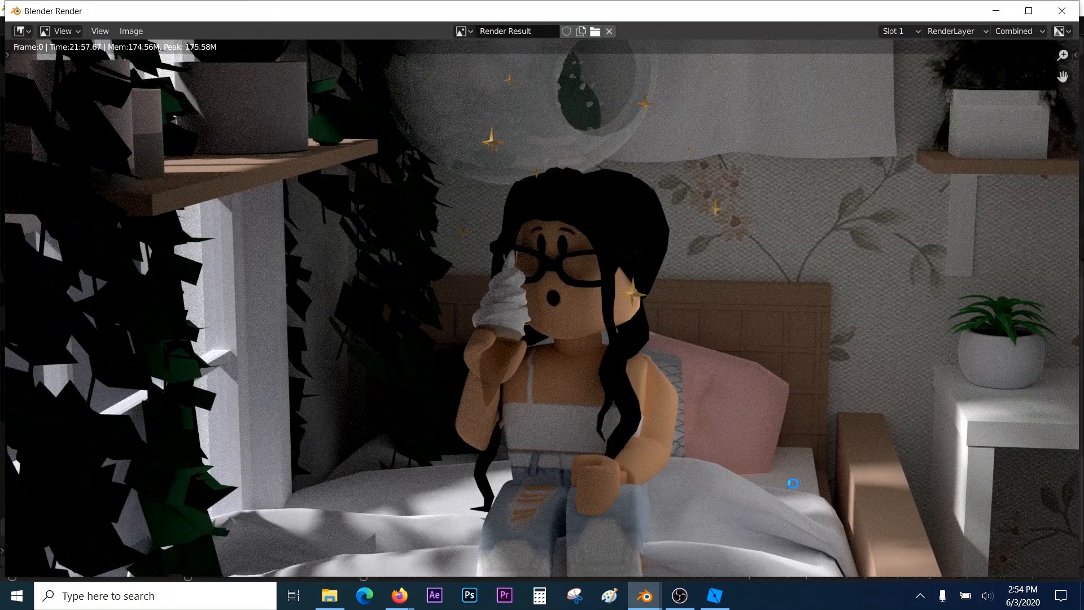